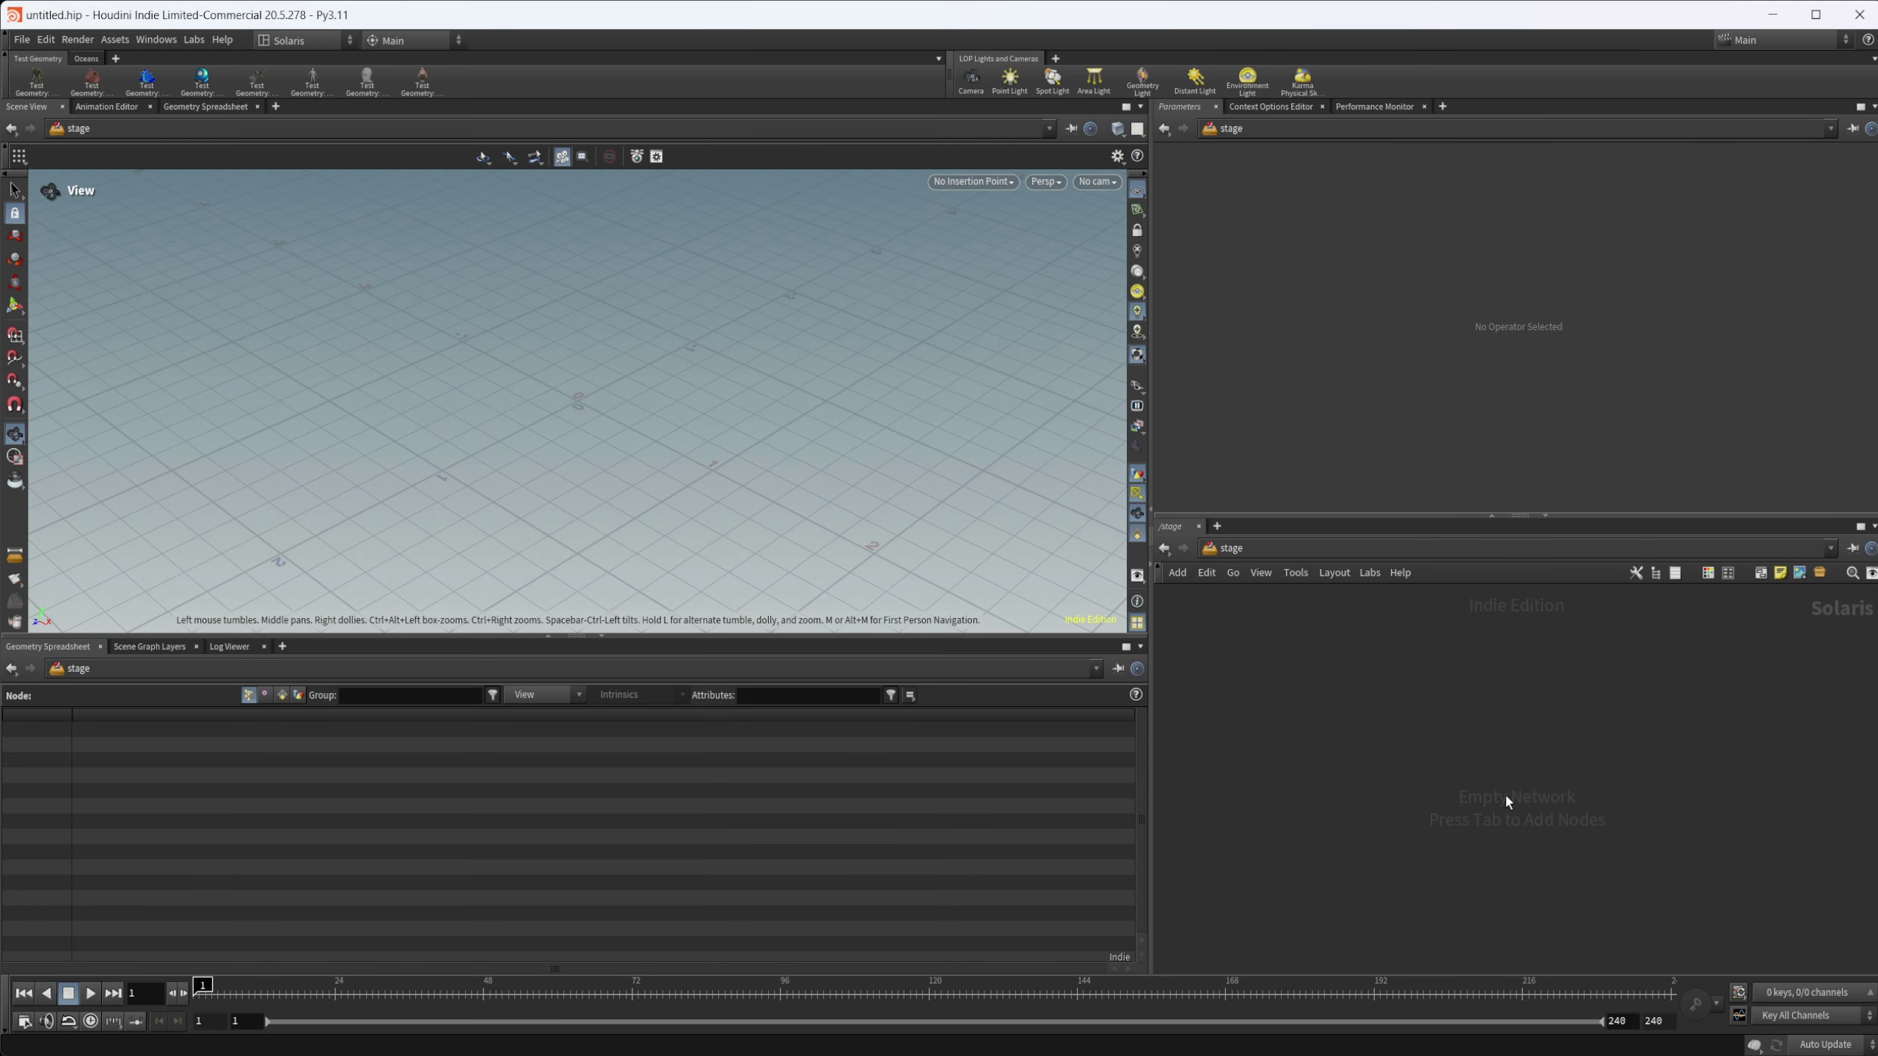
# Step: Create a COP network in the stage context and go inside it
pyautogui.press('Tab')
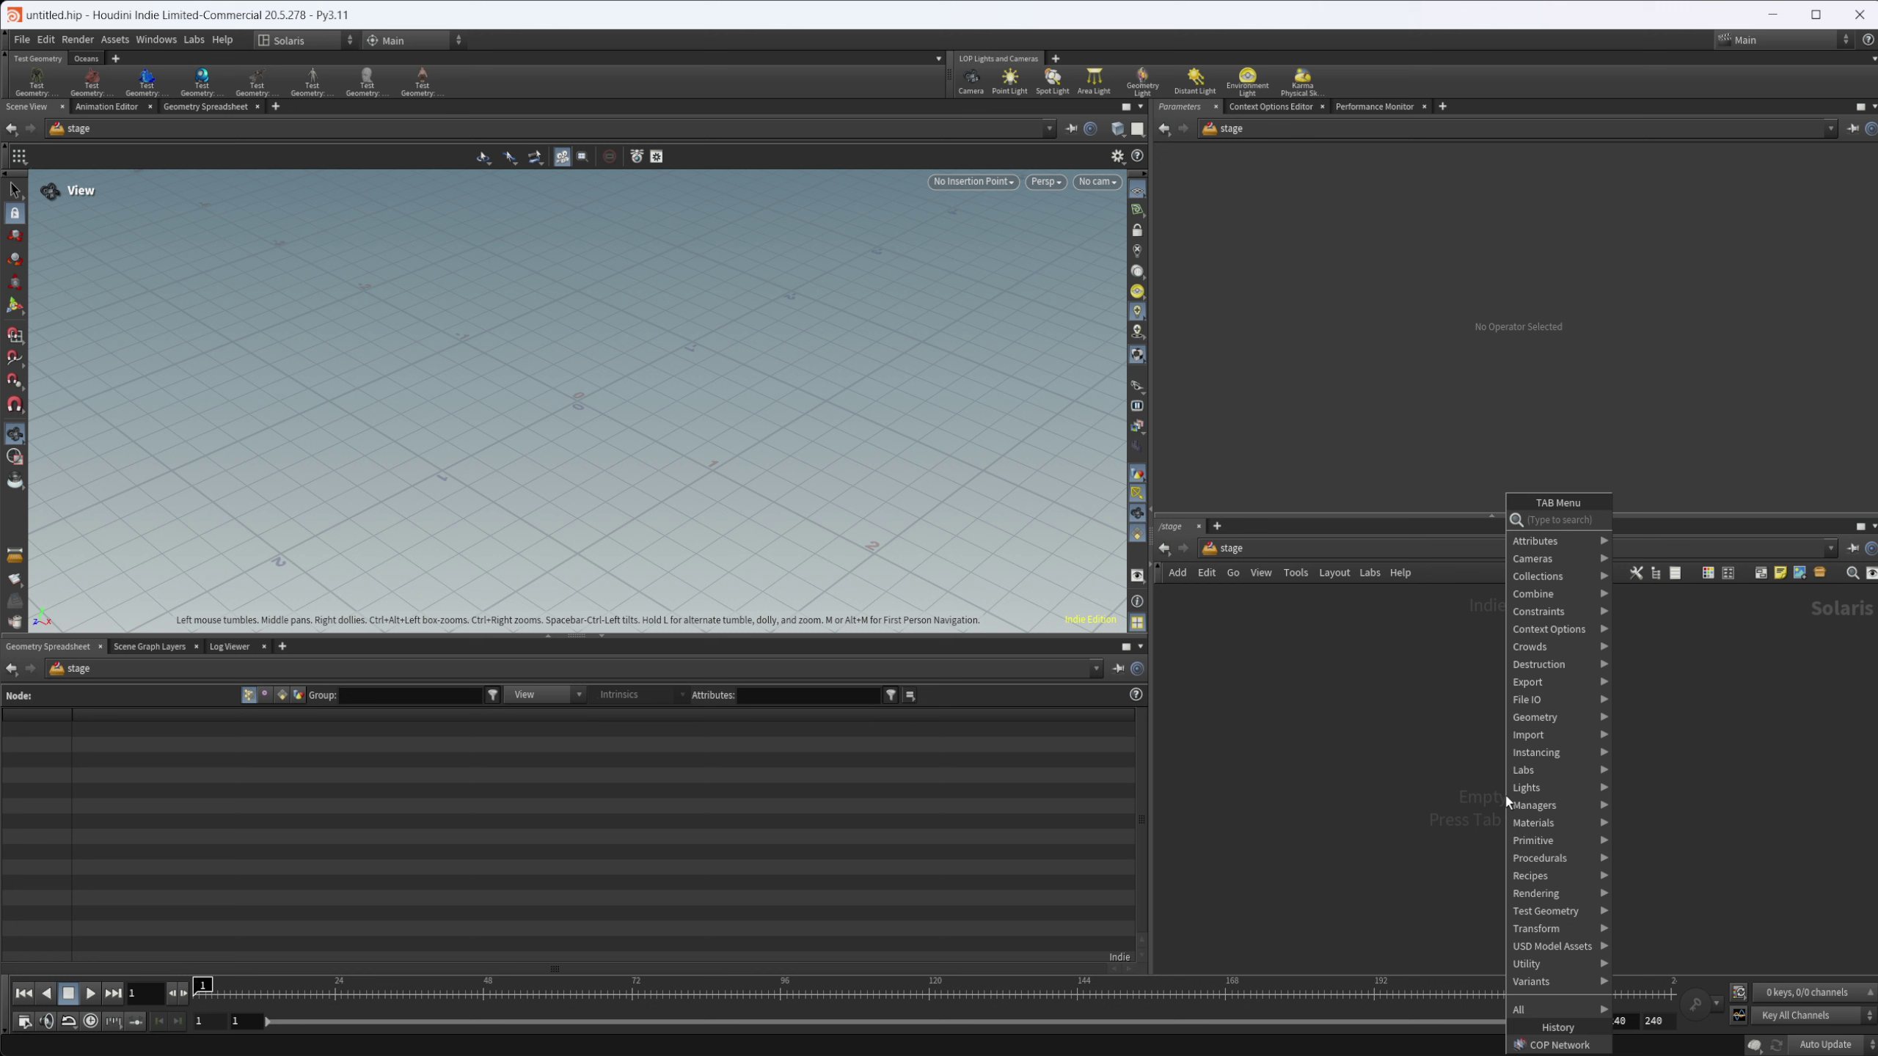
pyautogui.write('cop')
pyautogui.press('Return')
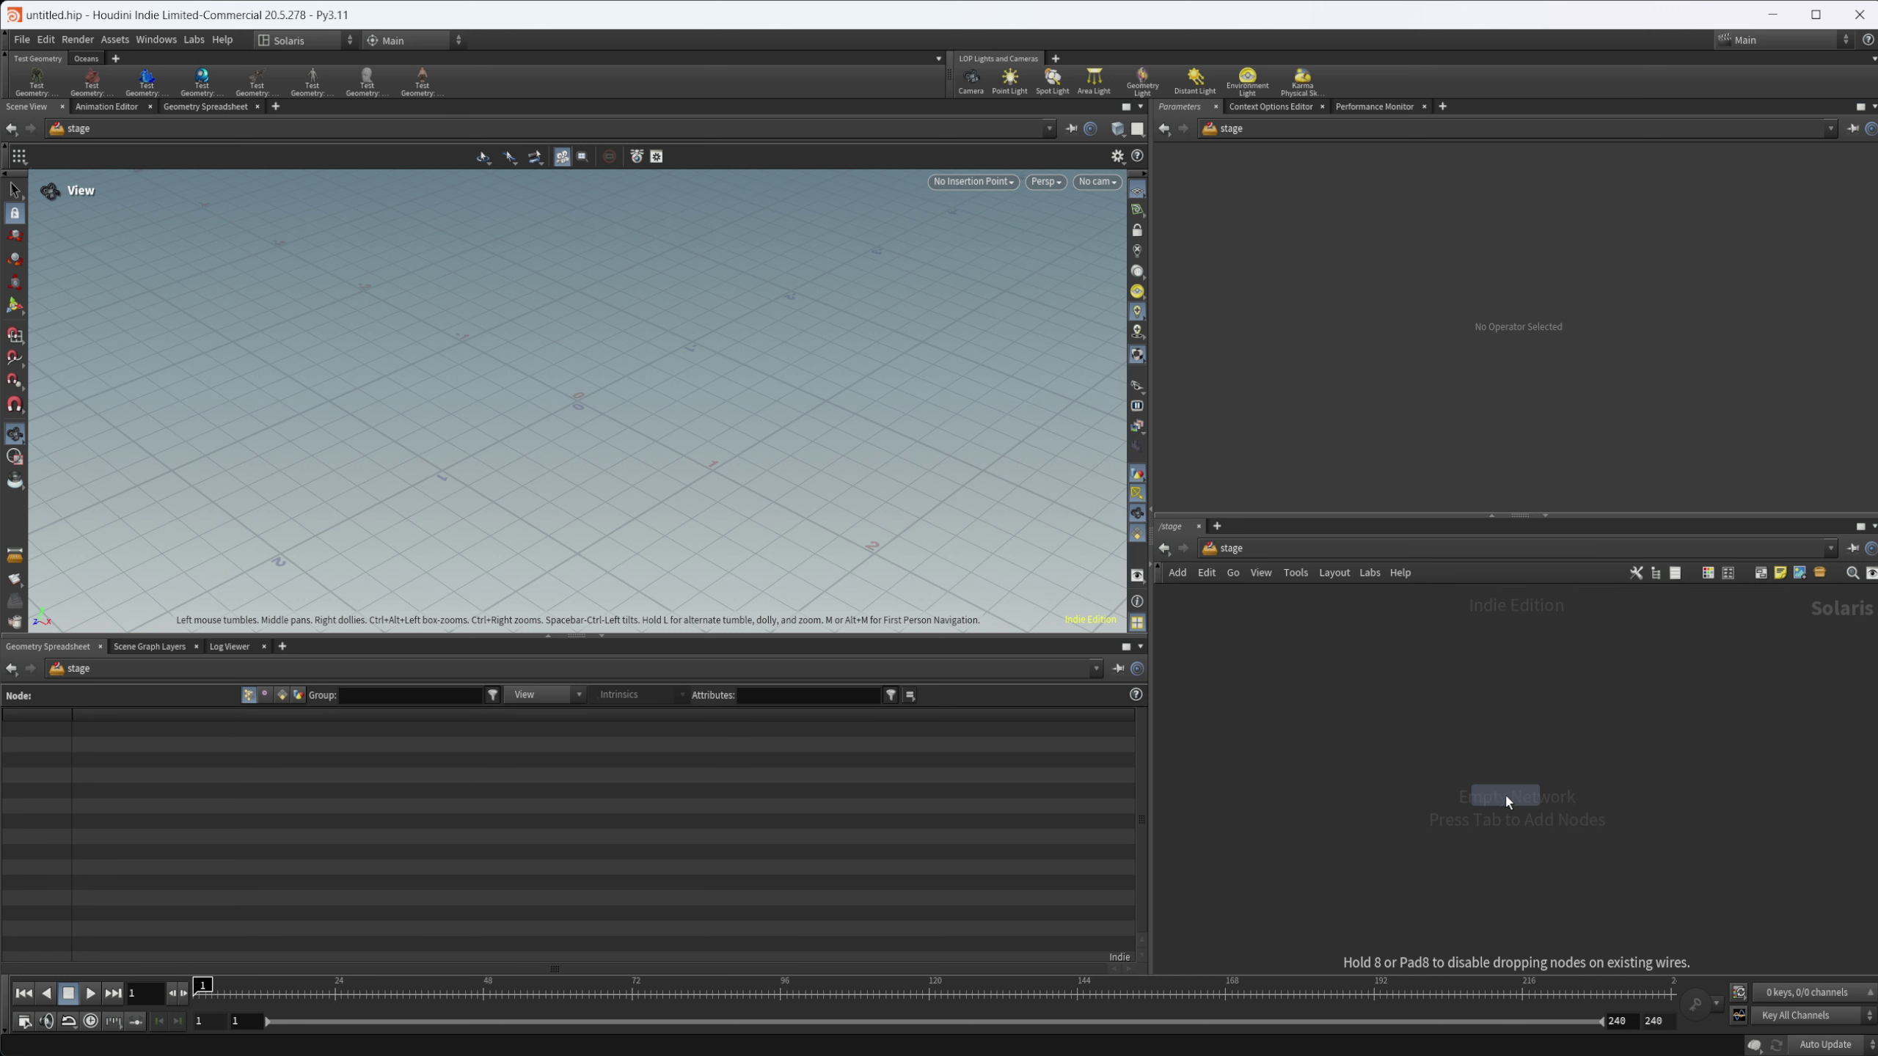
pyautogui.click(1505, 793)
pyautogui.doubleClick(1506, 793)
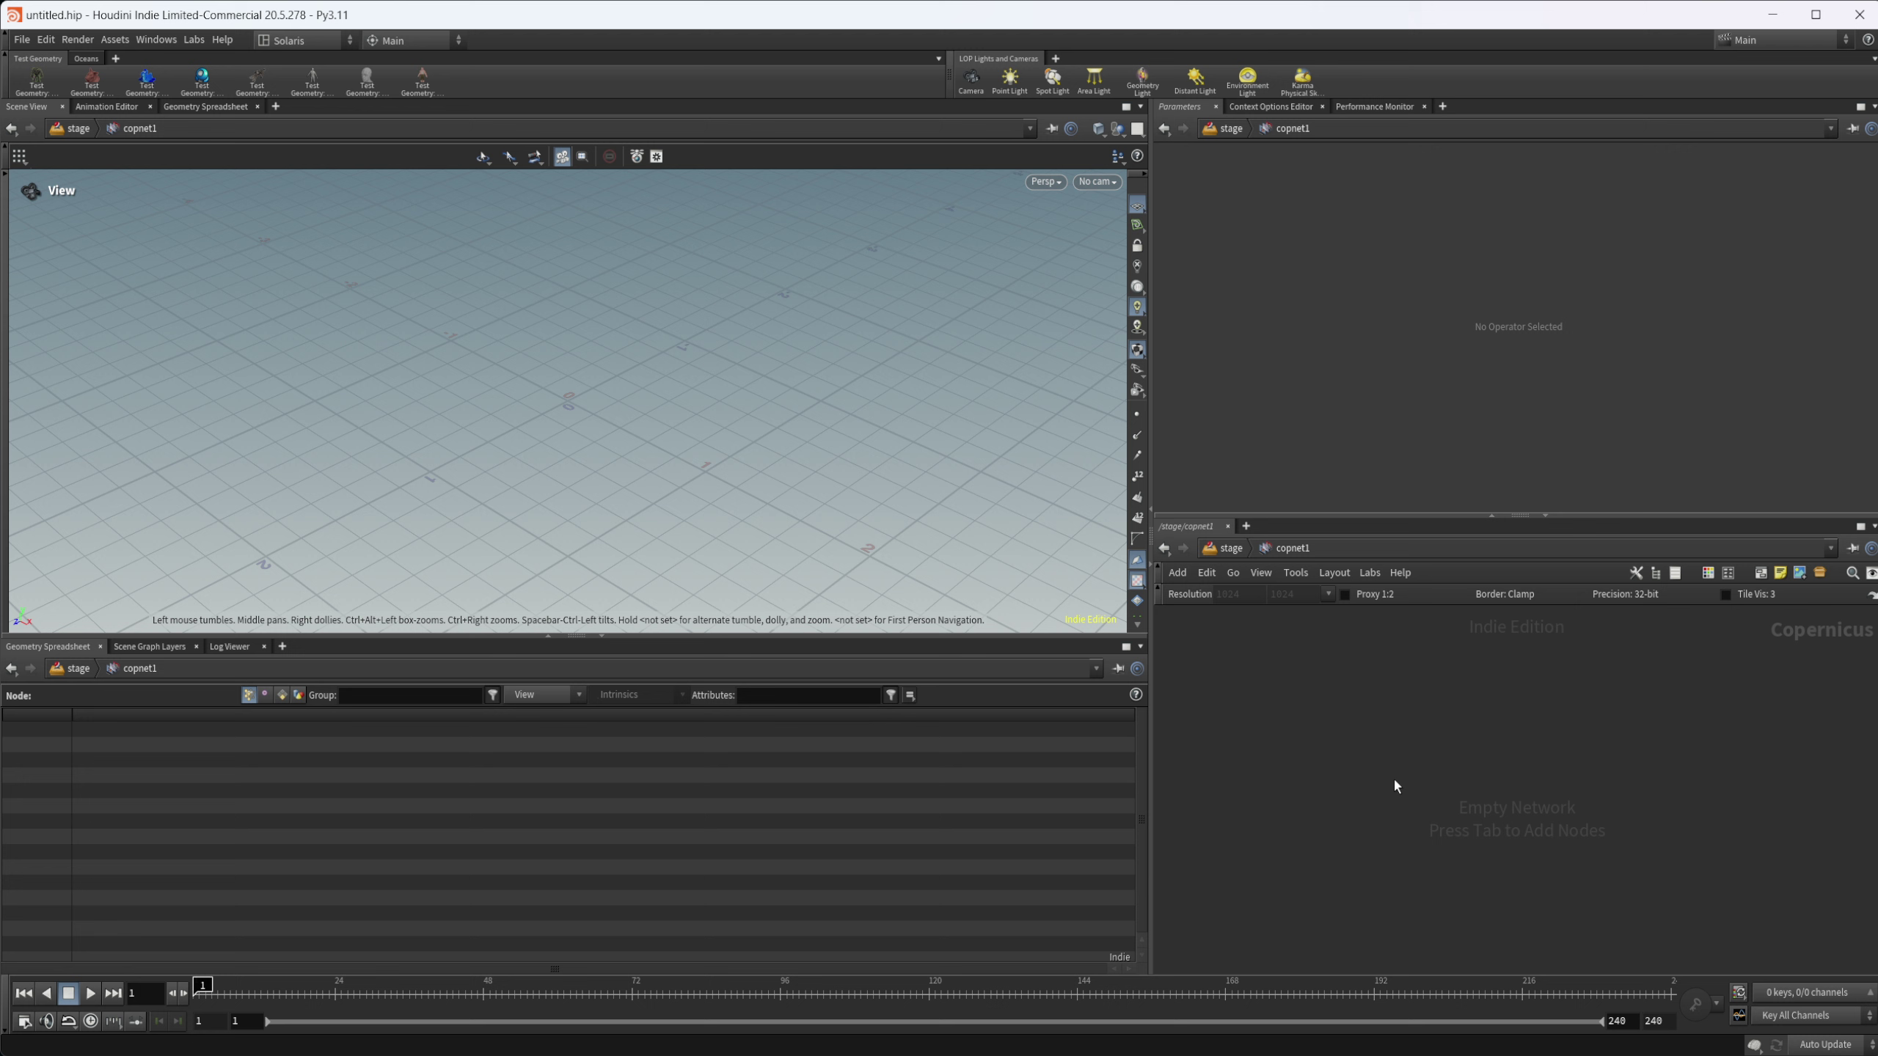
# Step: Add a Tile Pattern node to the empty COP network
pyautogui.press('Tab')
pyautogui.write('file')
pyautogui.press('Return')
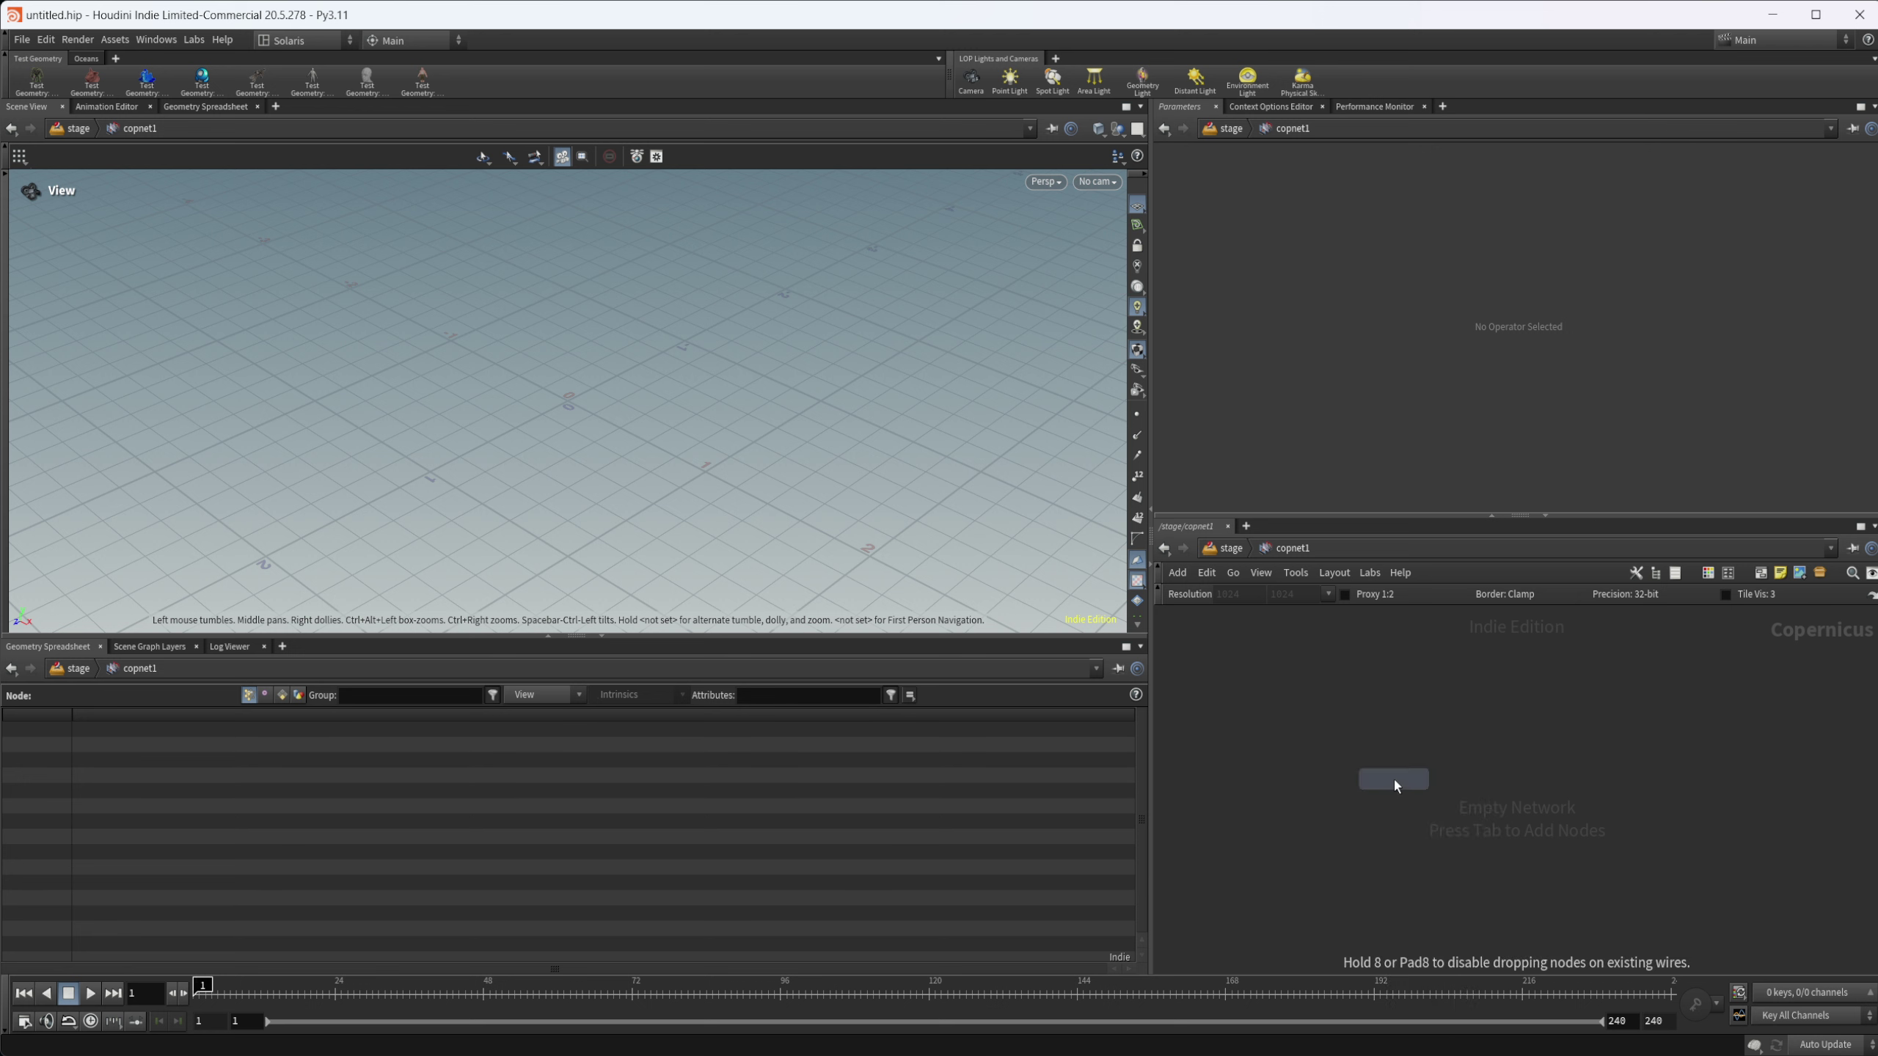
pyautogui.click(1393, 781)
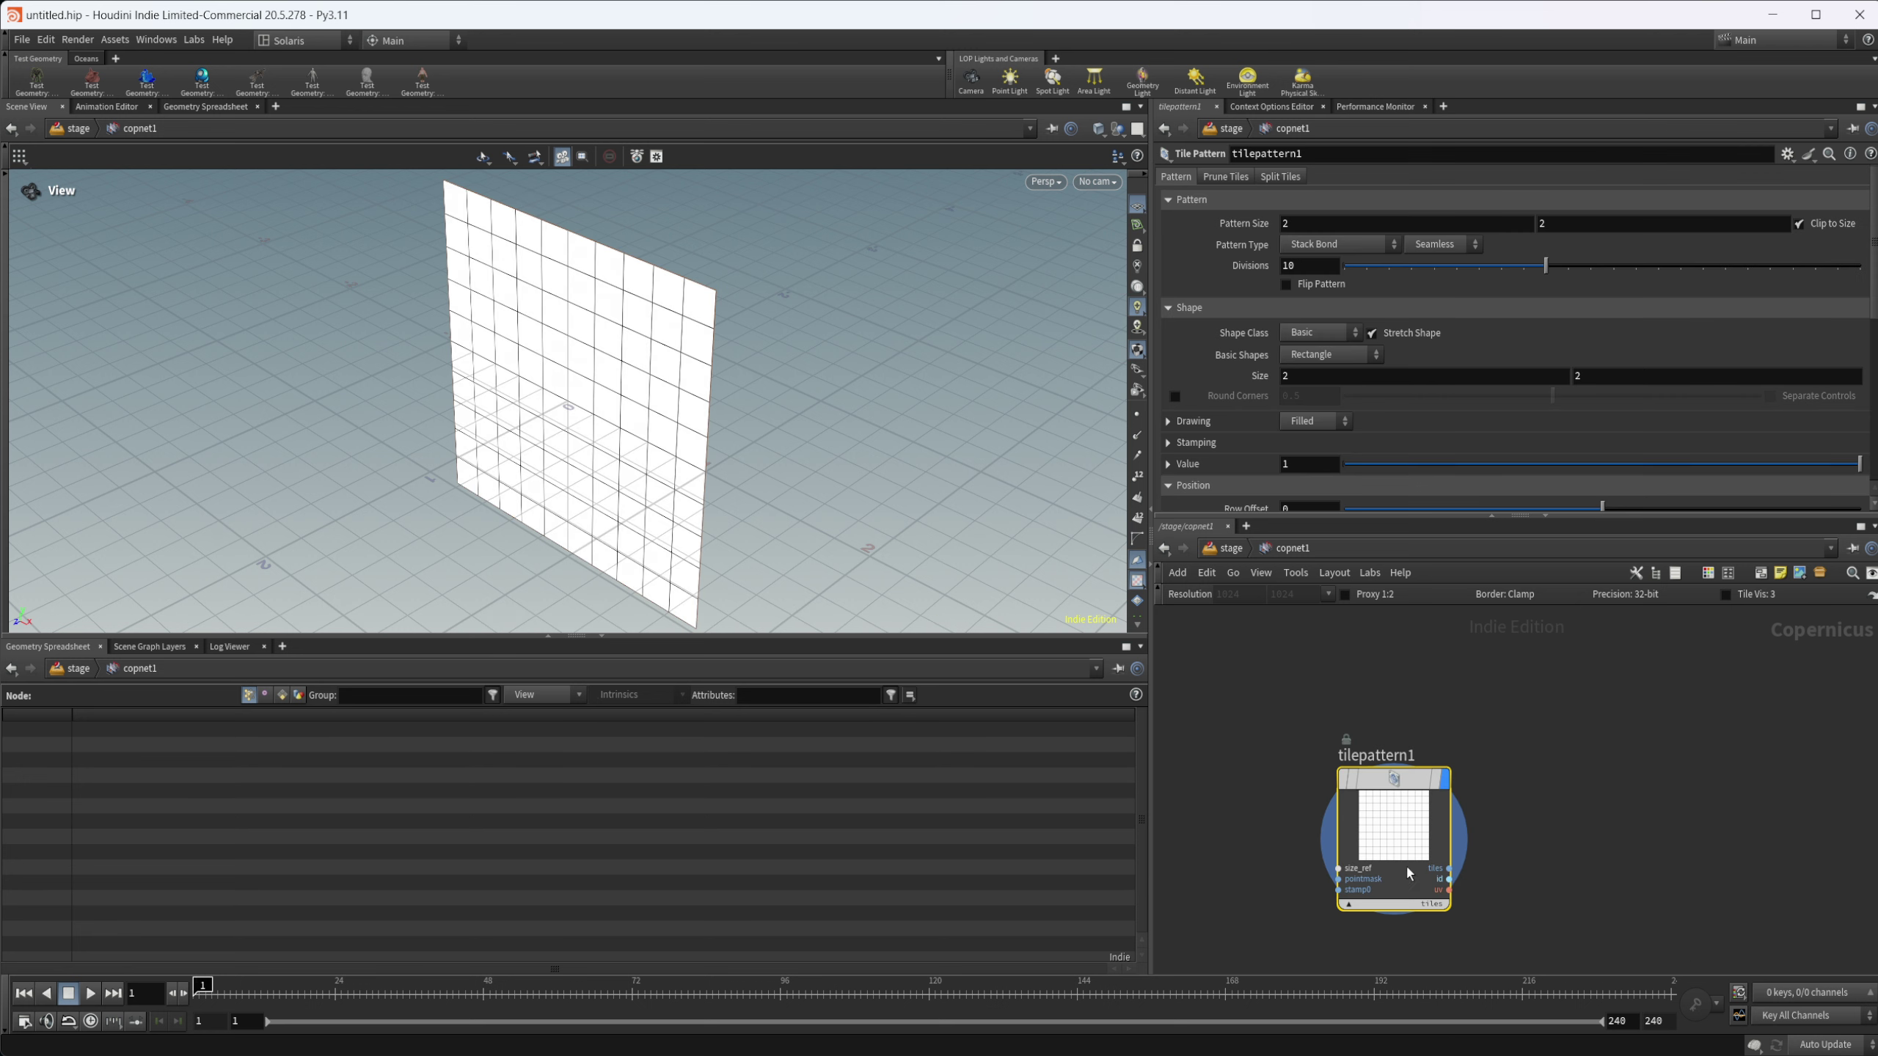
# Step: Inspect the Tile Pattern node's uv output in the viewport and return to its tiles output
pyautogui.click(1434, 911)
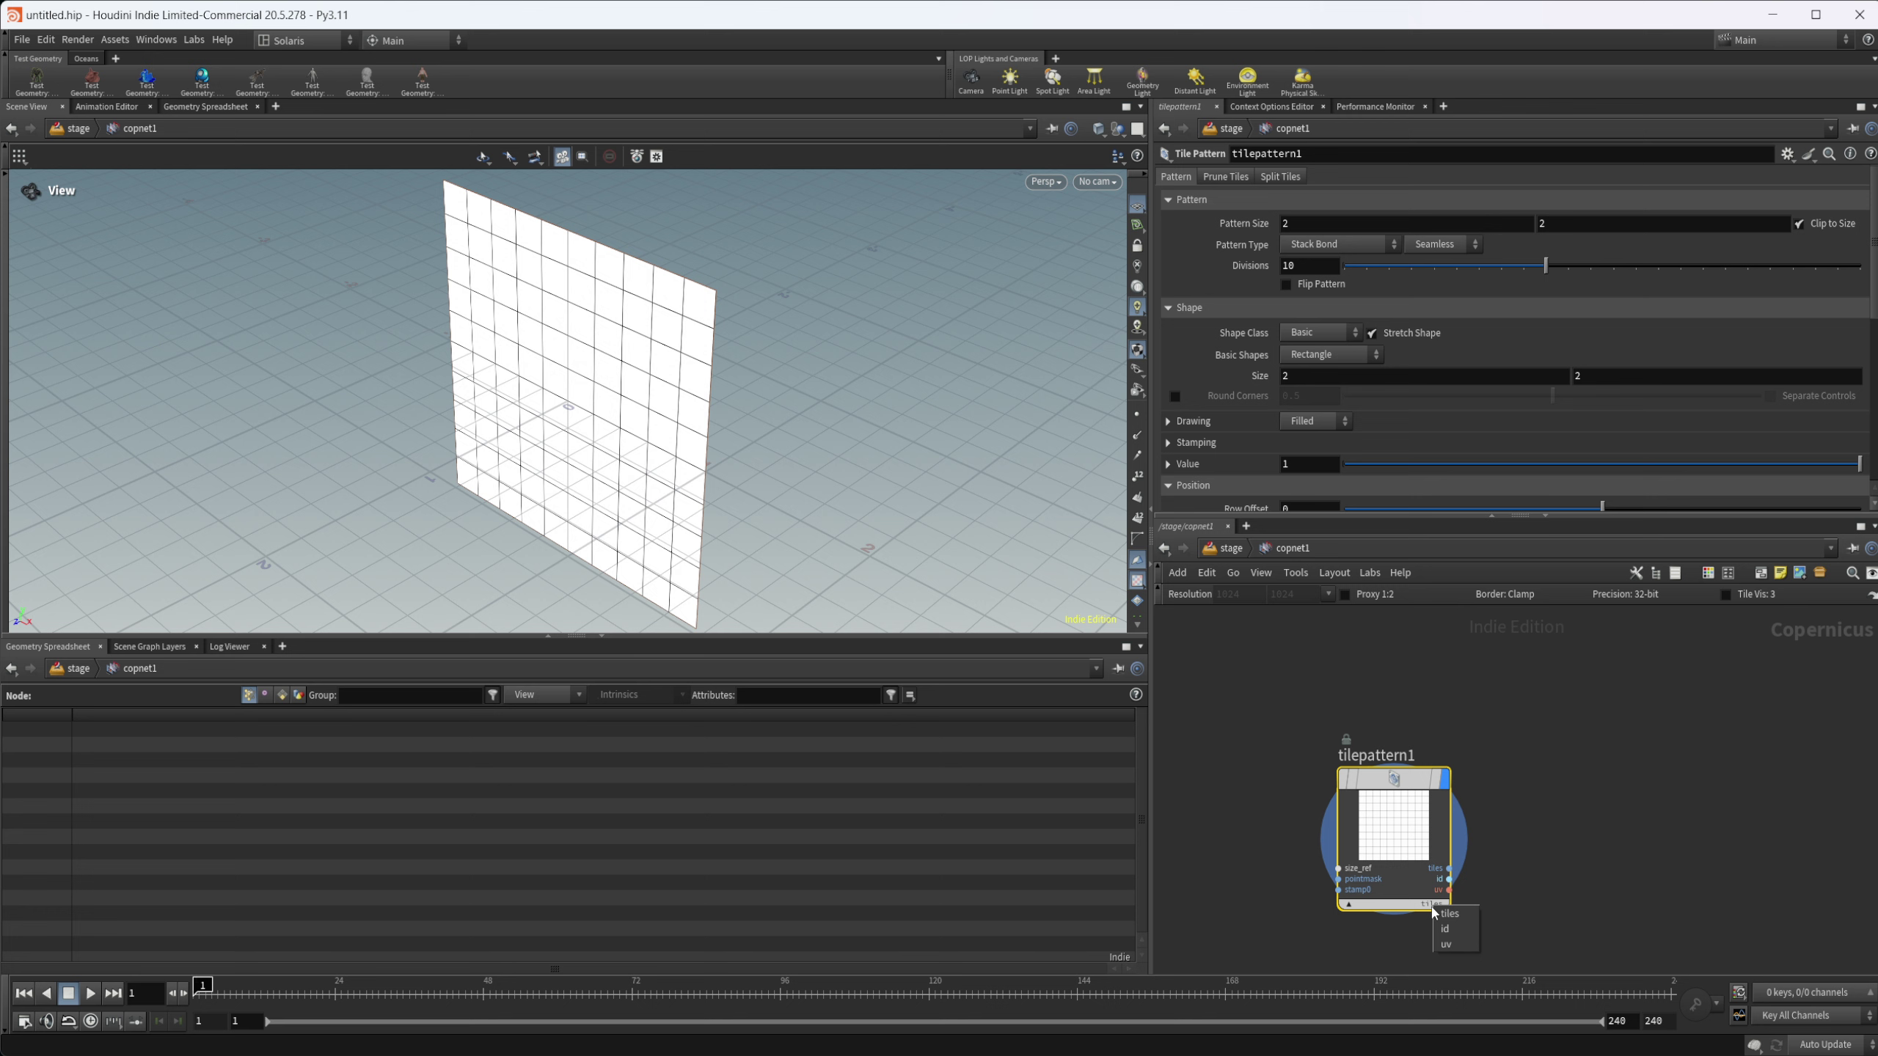
pyautogui.click(1432, 949)
pyautogui.moveTo(740, 510); pyautogui.dragTo(634, 353)
pyautogui.scroll(5, 758, 327)
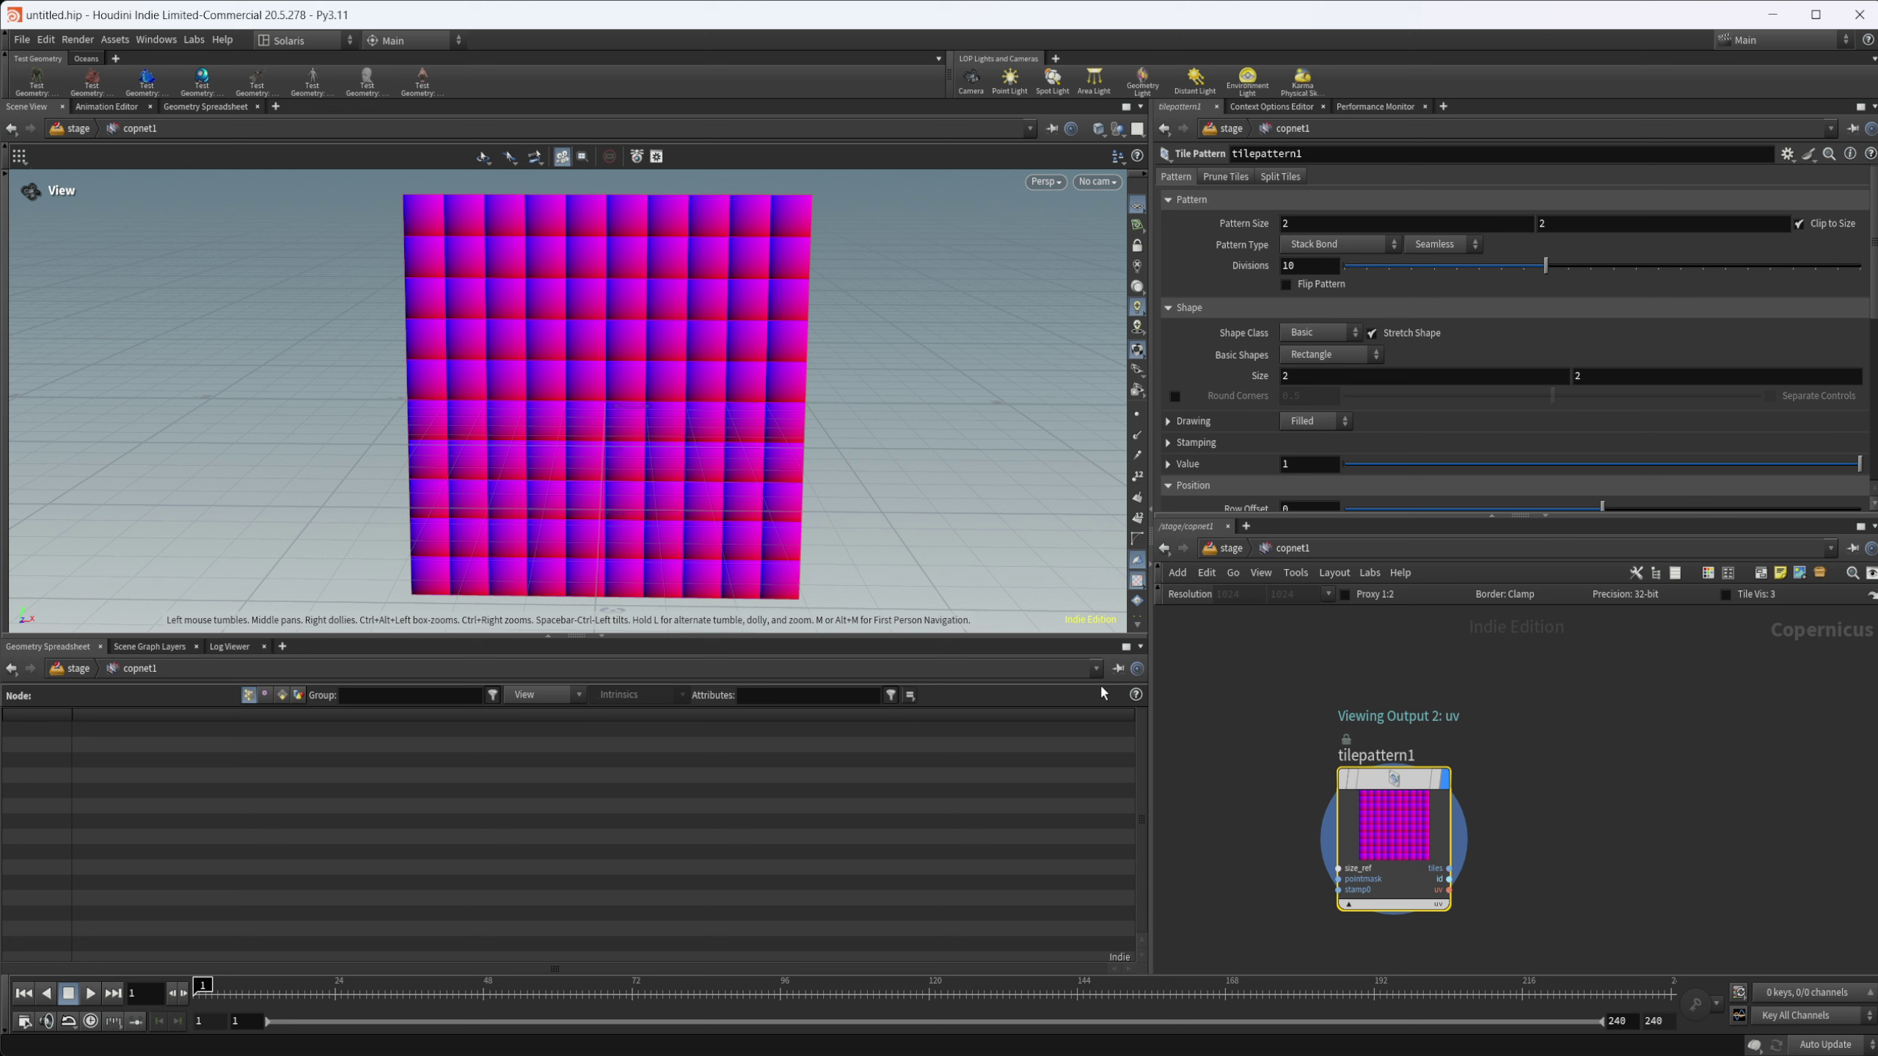
pyautogui.click(1438, 904)
pyautogui.click(1470, 911)
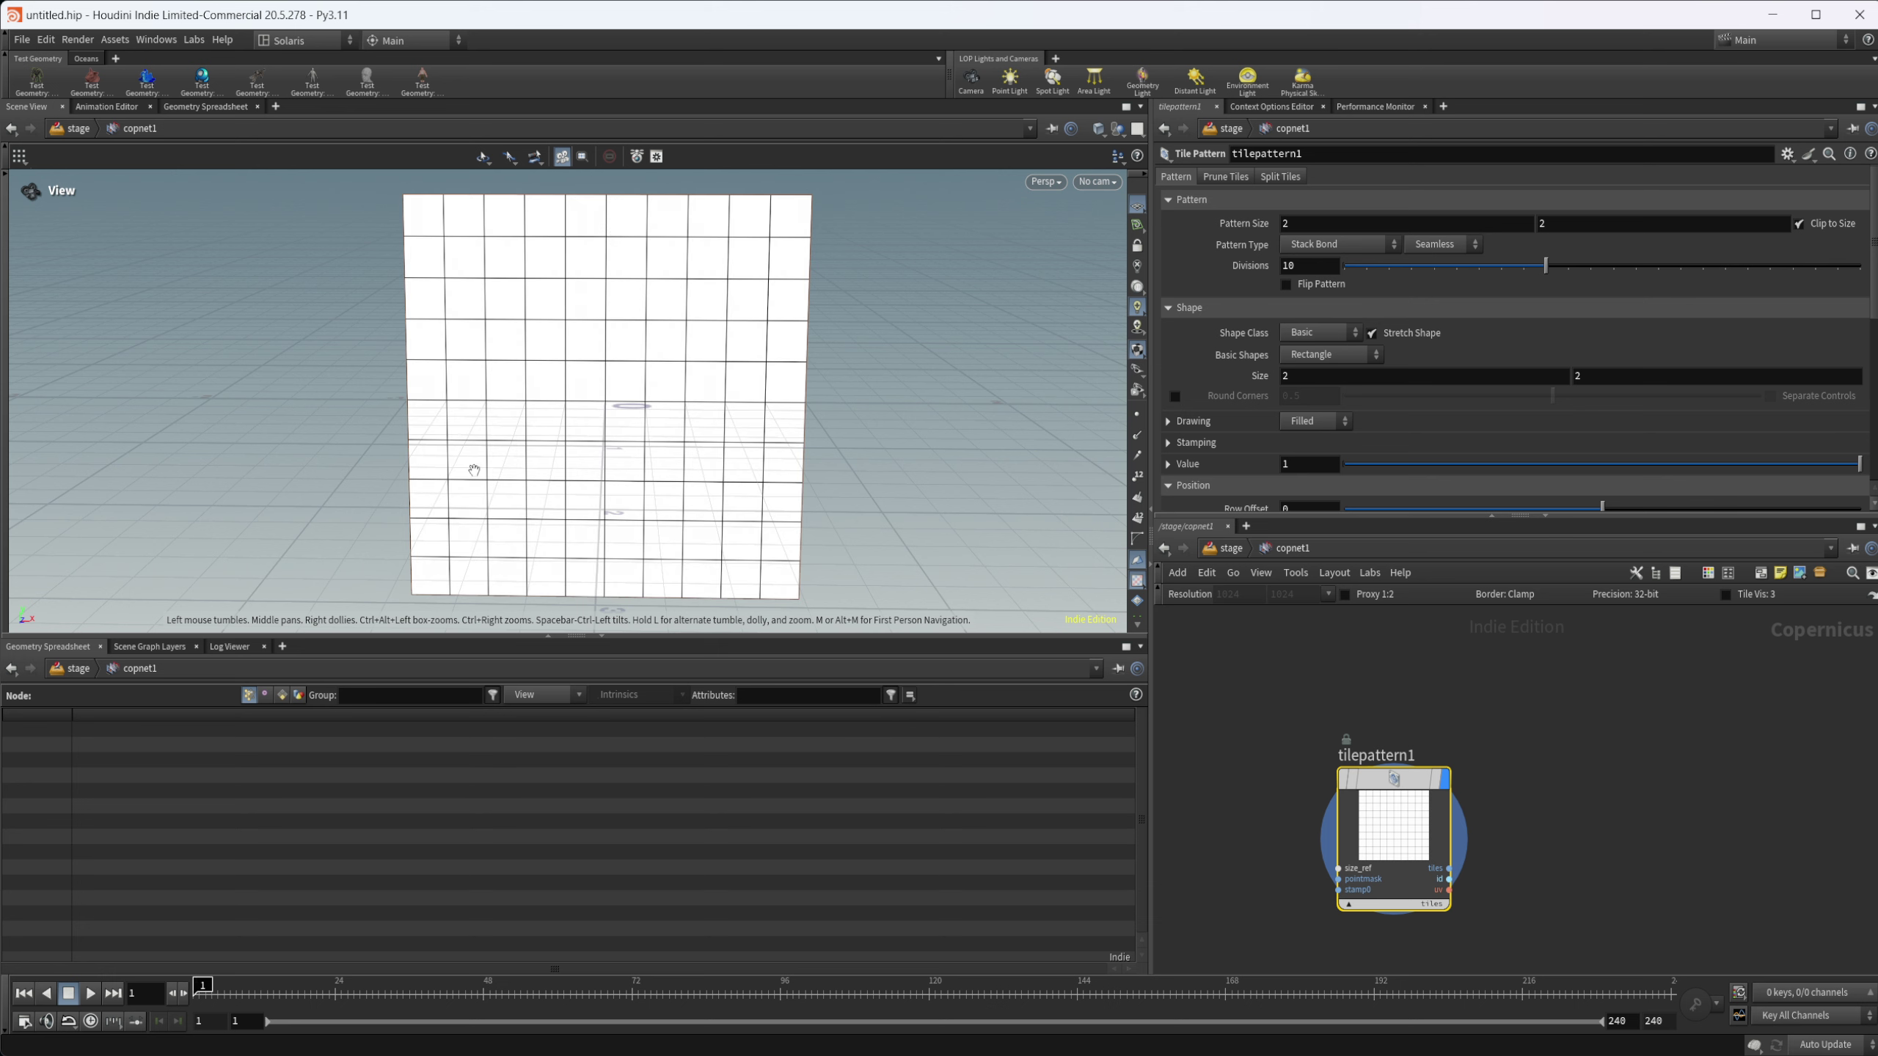
# Step: Set the Tile Pattern's pattern type to American Bond and display its uv output
pyautogui.click(1118, 669)
pyautogui.click(1323, 245)
pyautogui.click(1318, 266)
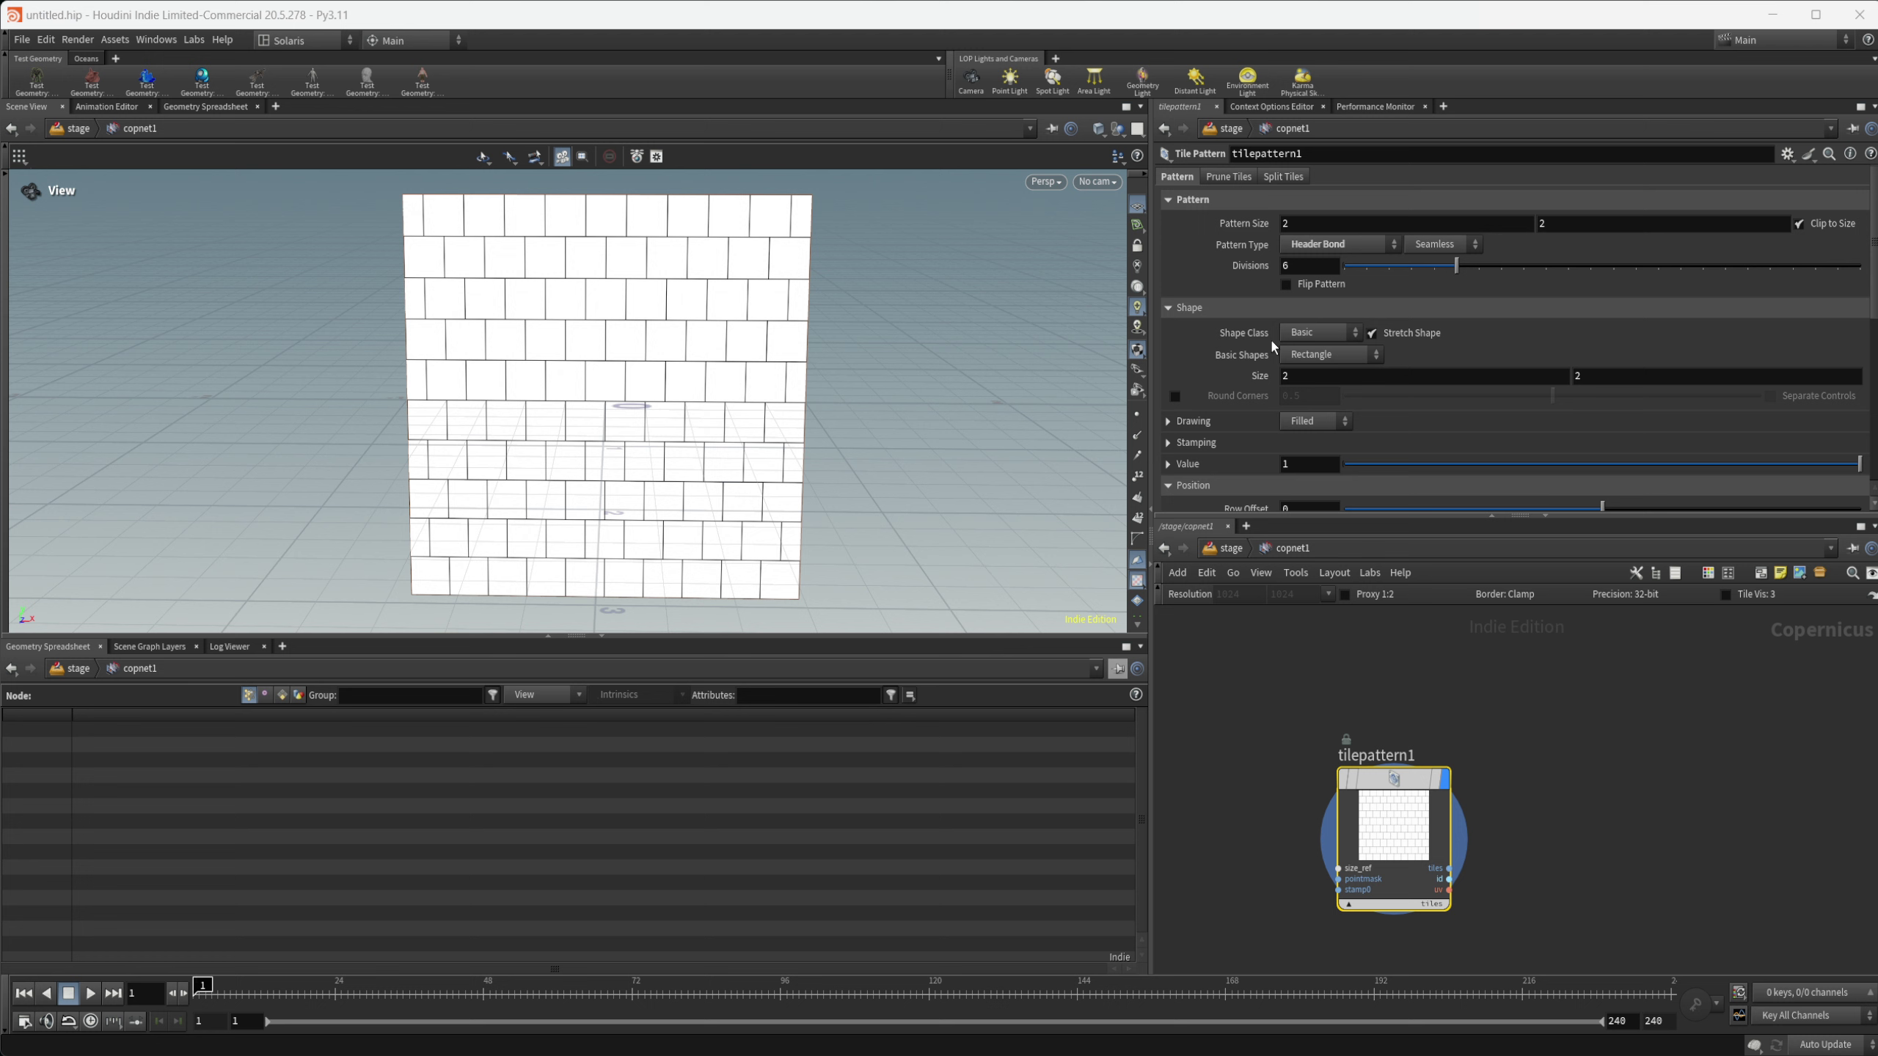
pyautogui.click(1328, 251)
pyautogui.click(1291, 494)
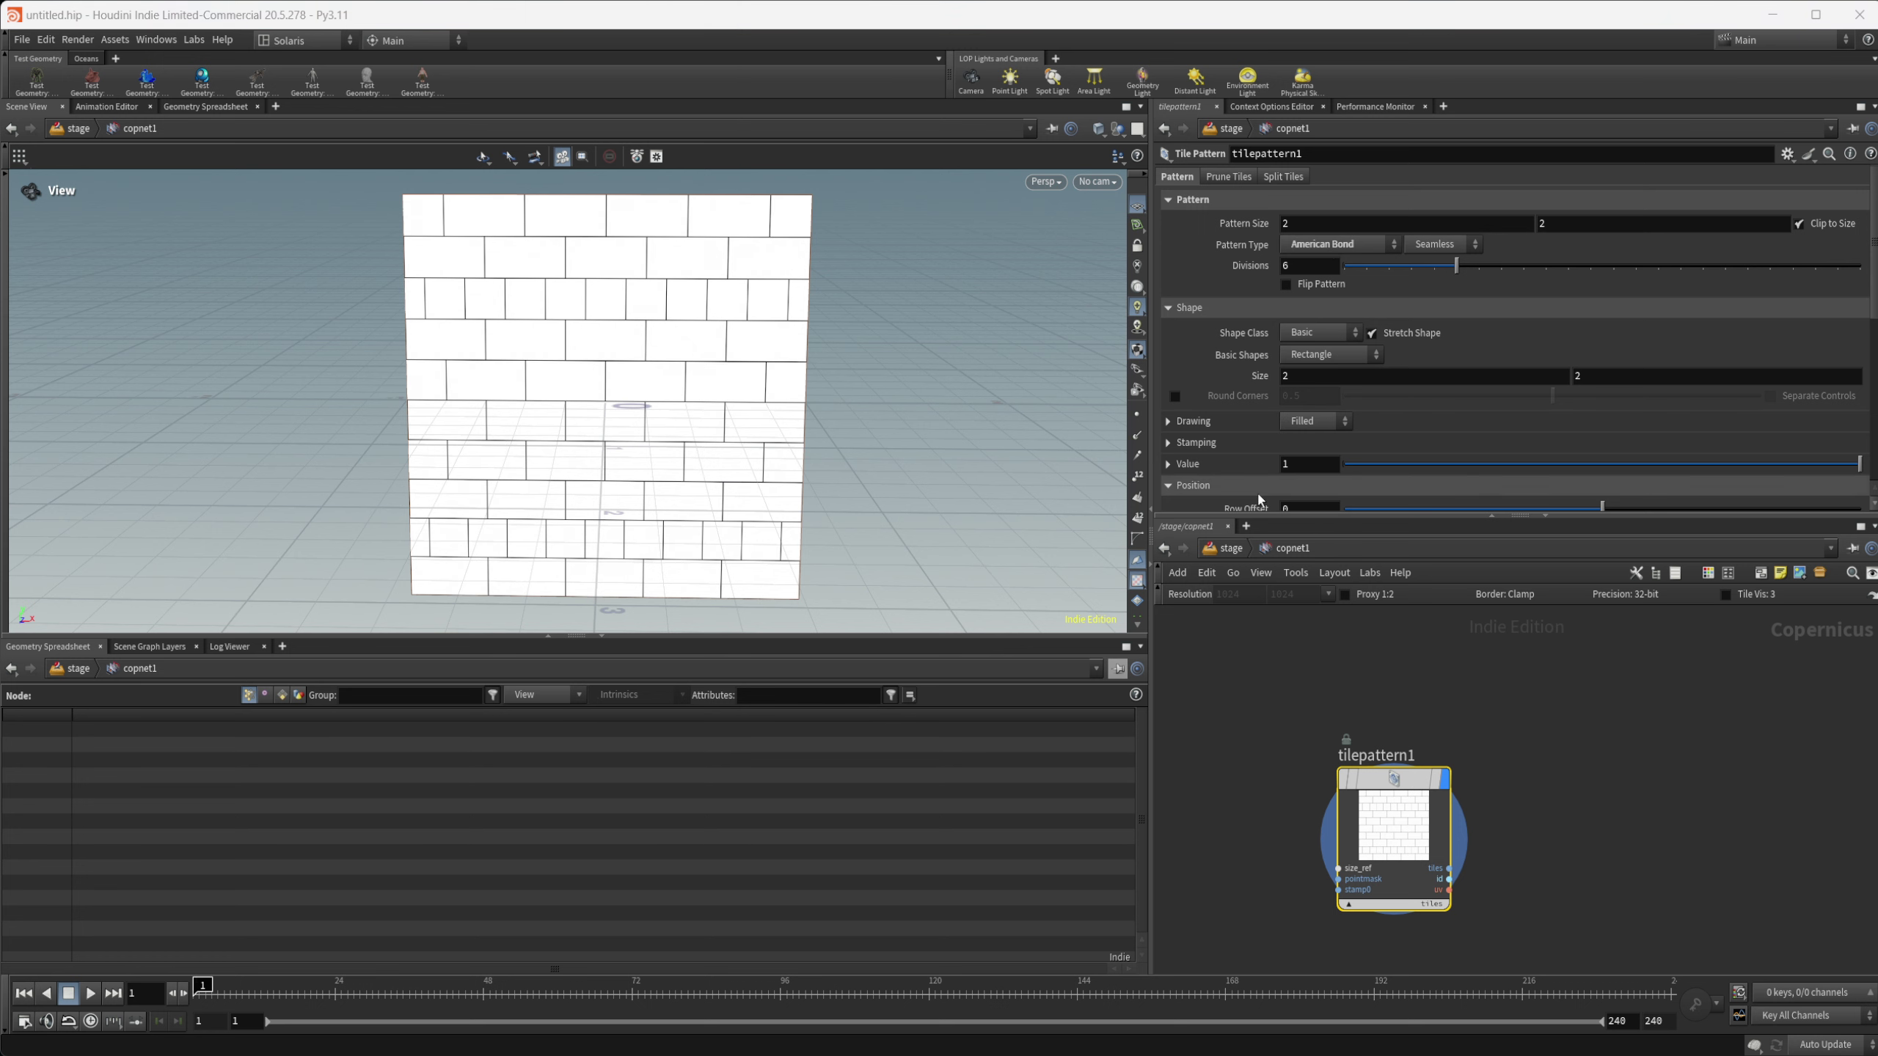
pyautogui.click(1440, 905)
pyautogui.click(1458, 948)
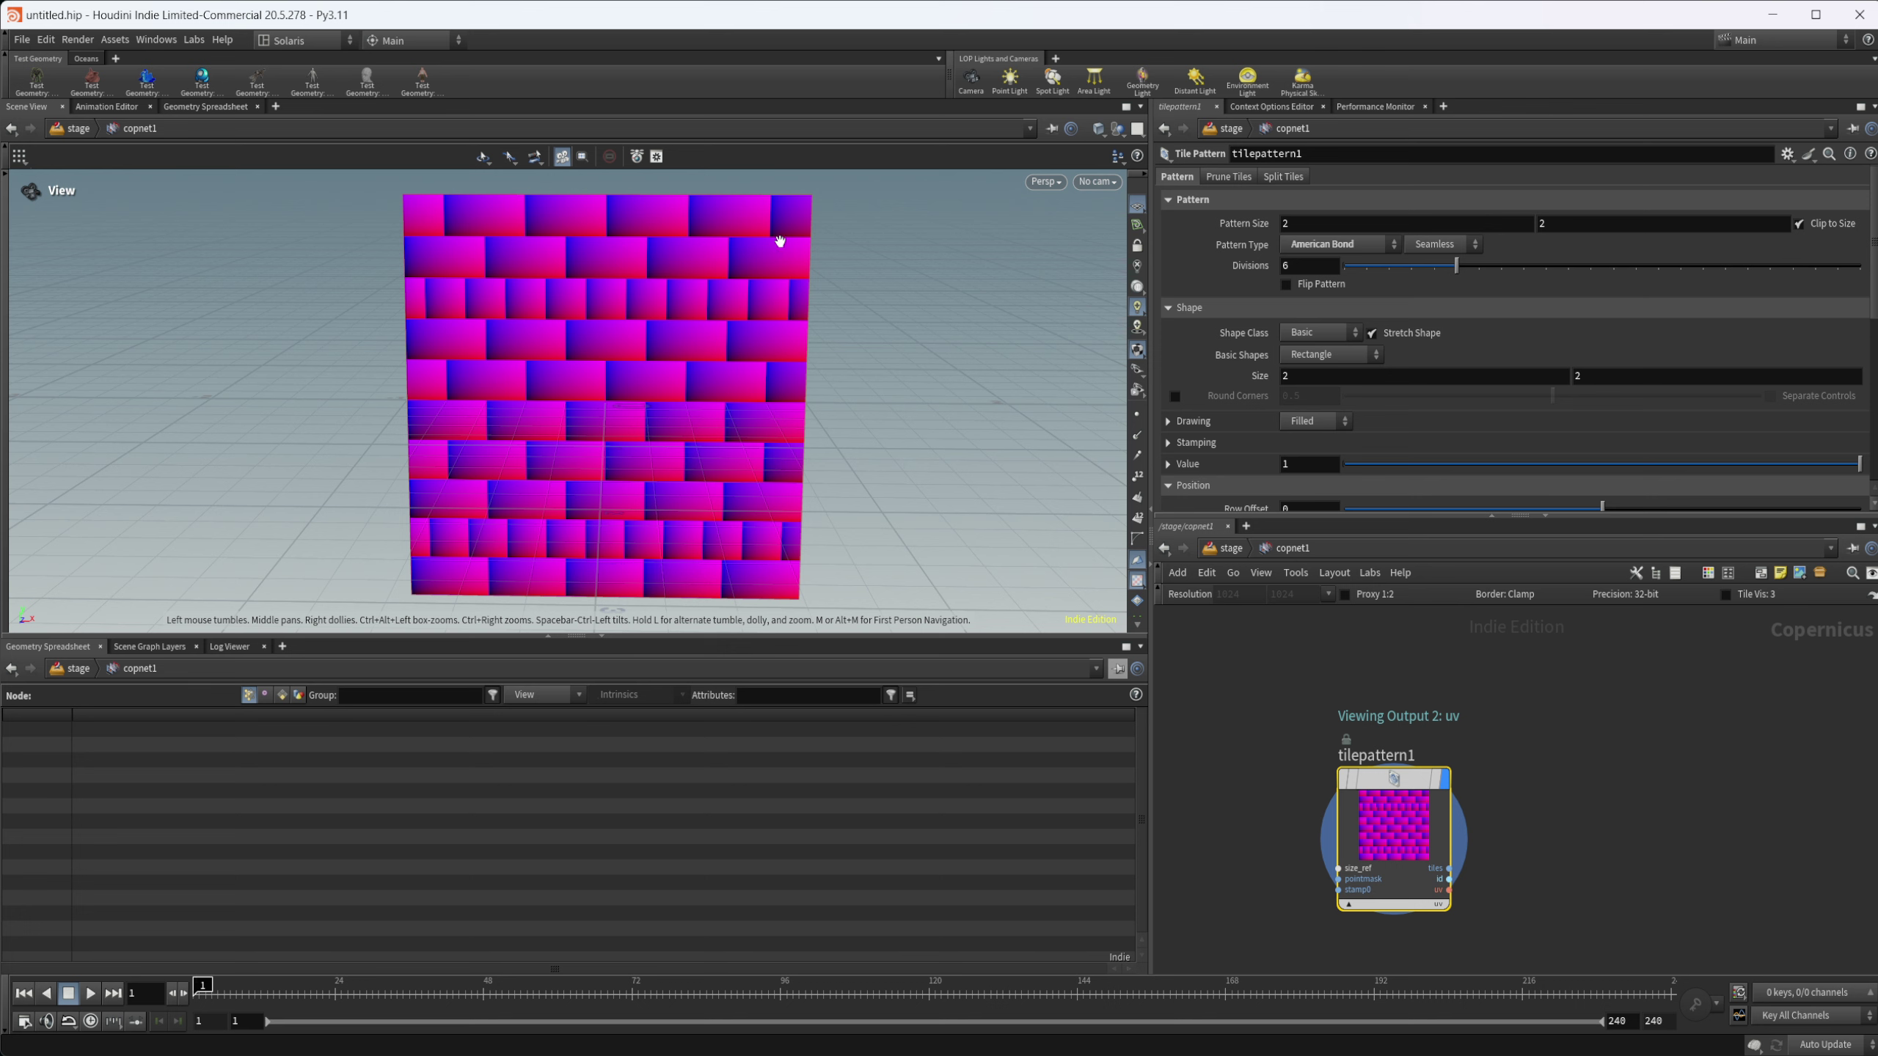
# Step: Add a UV Map node below the Tile Pattern and display its output for comparison with the per-tile UVs
pyautogui.moveTo(1464, 854); pyautogui.dragTo(1442, 723, button='middle')
pyautogui.press('Tab')
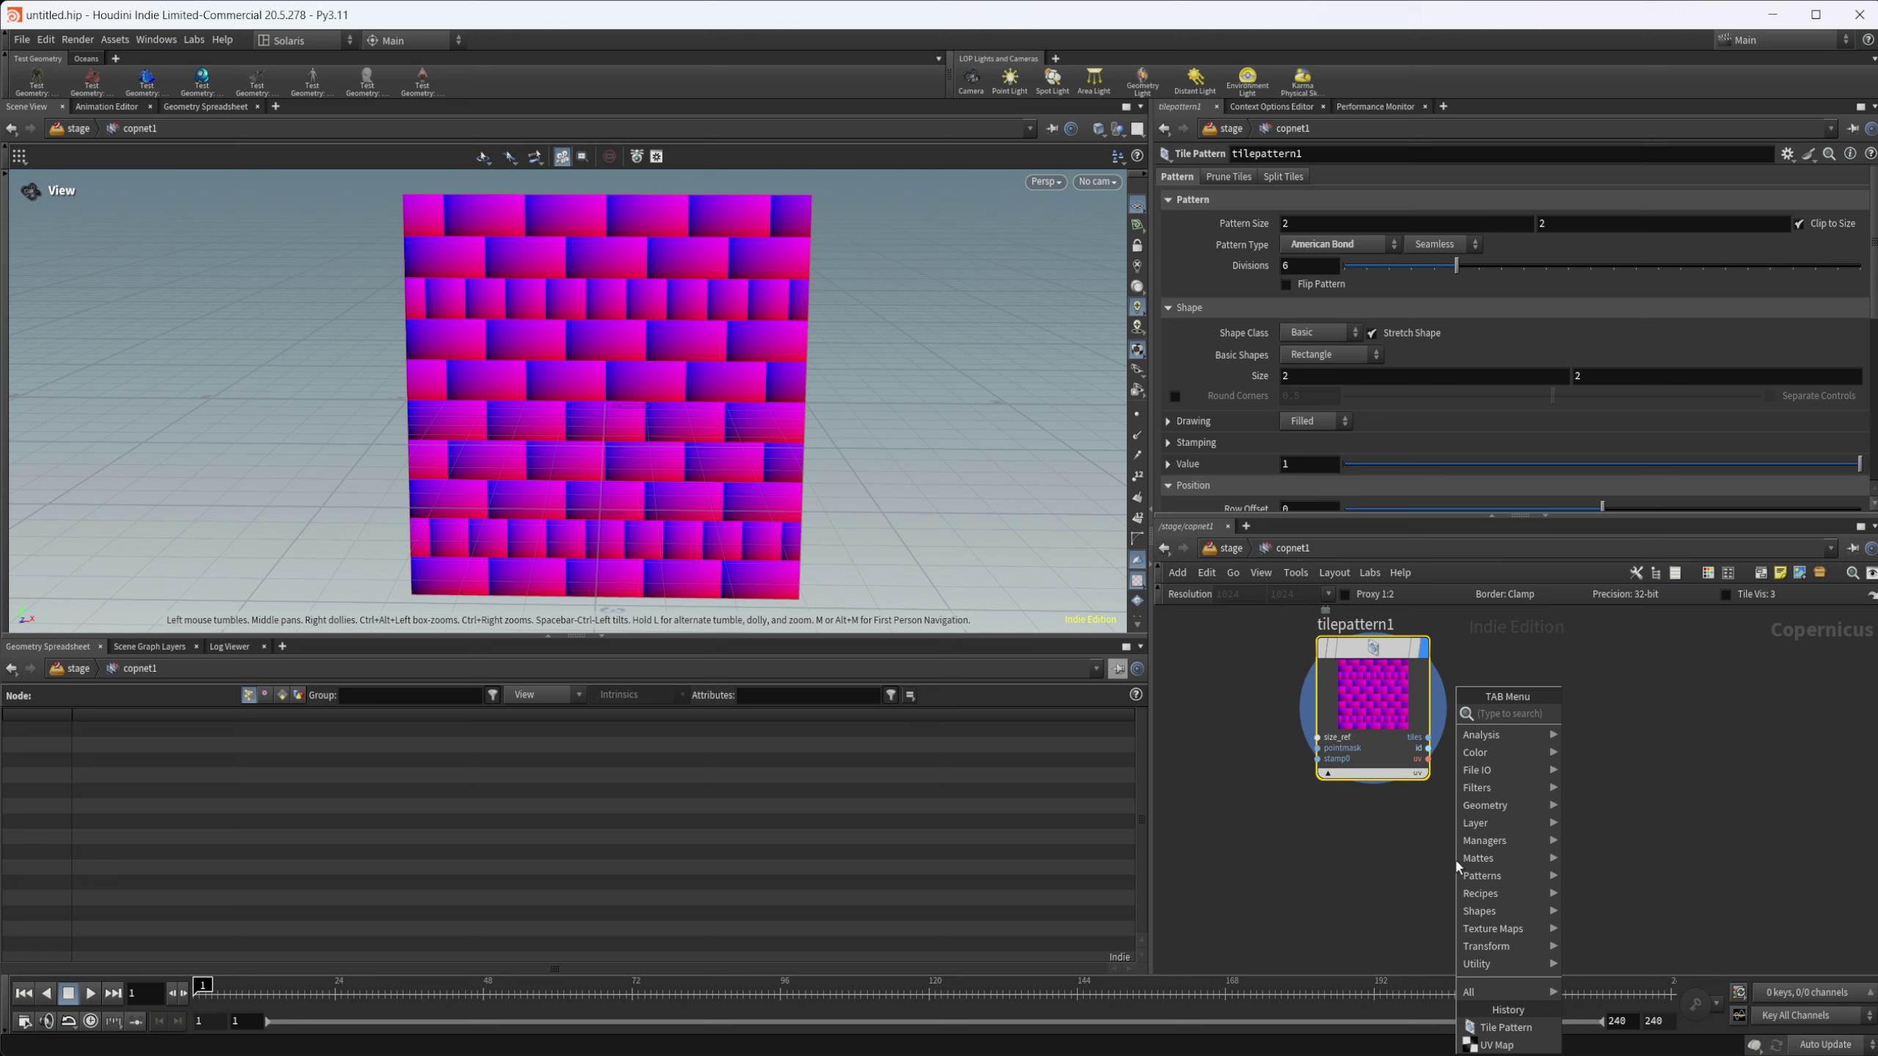
pyautogui.write('uv')
pyautogui.press('Down')
pyautogui.press('Return')
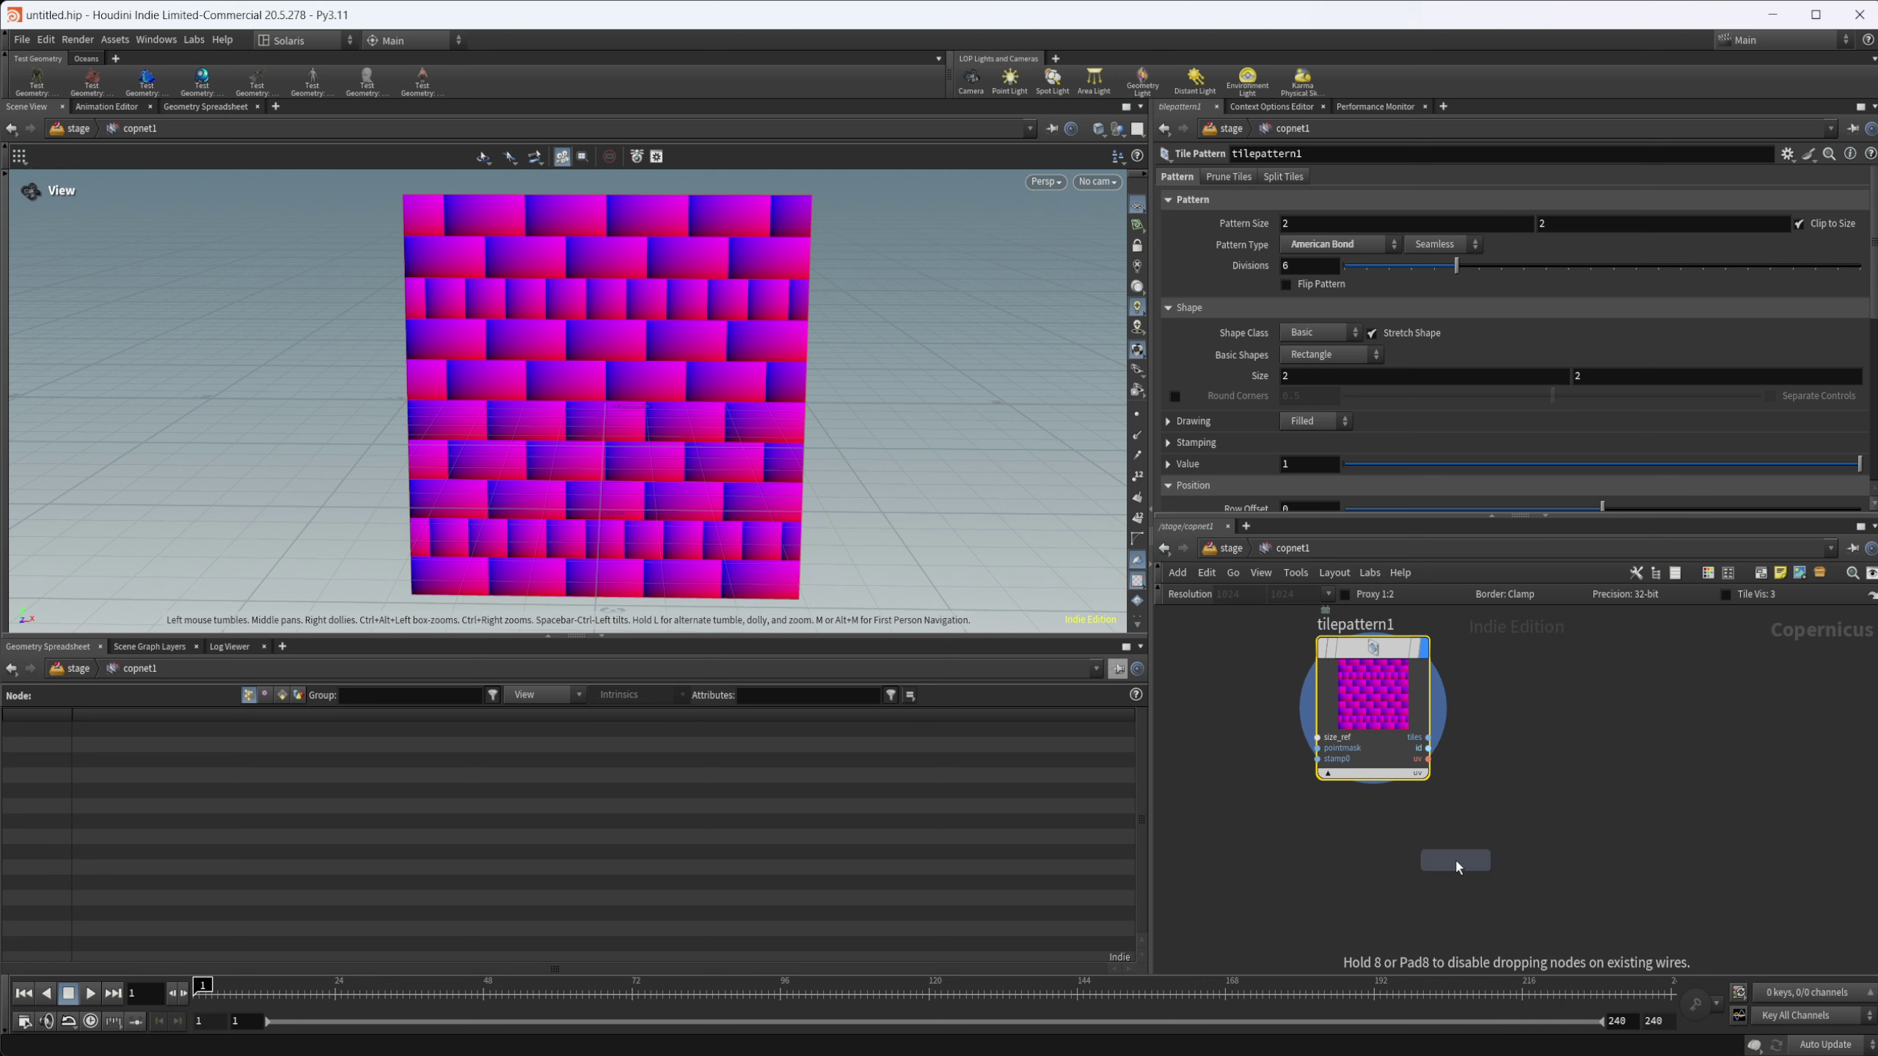
pyautogui.click(1455, 857)
pyautogui.moveTo(1544, 799); pyautogui.dragTo(1543, 687, button='middle')
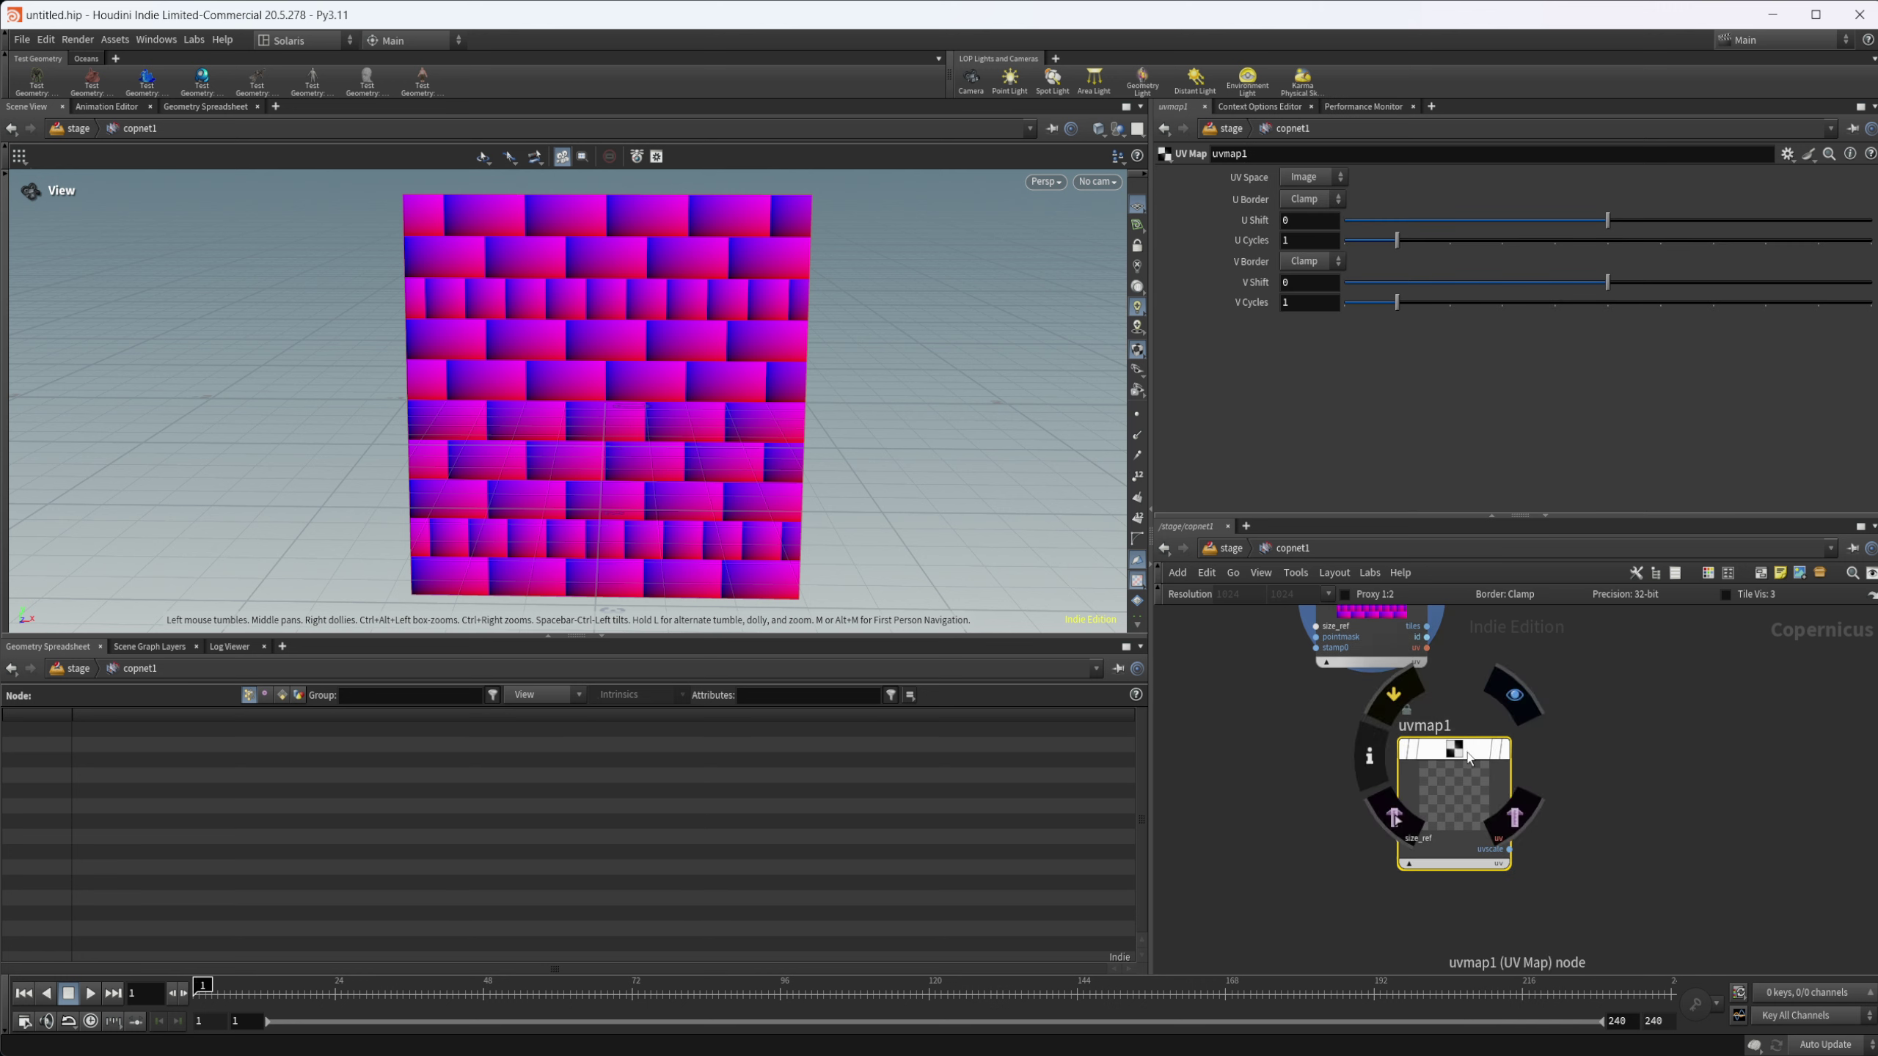
pyautogui.click(1519, 784)
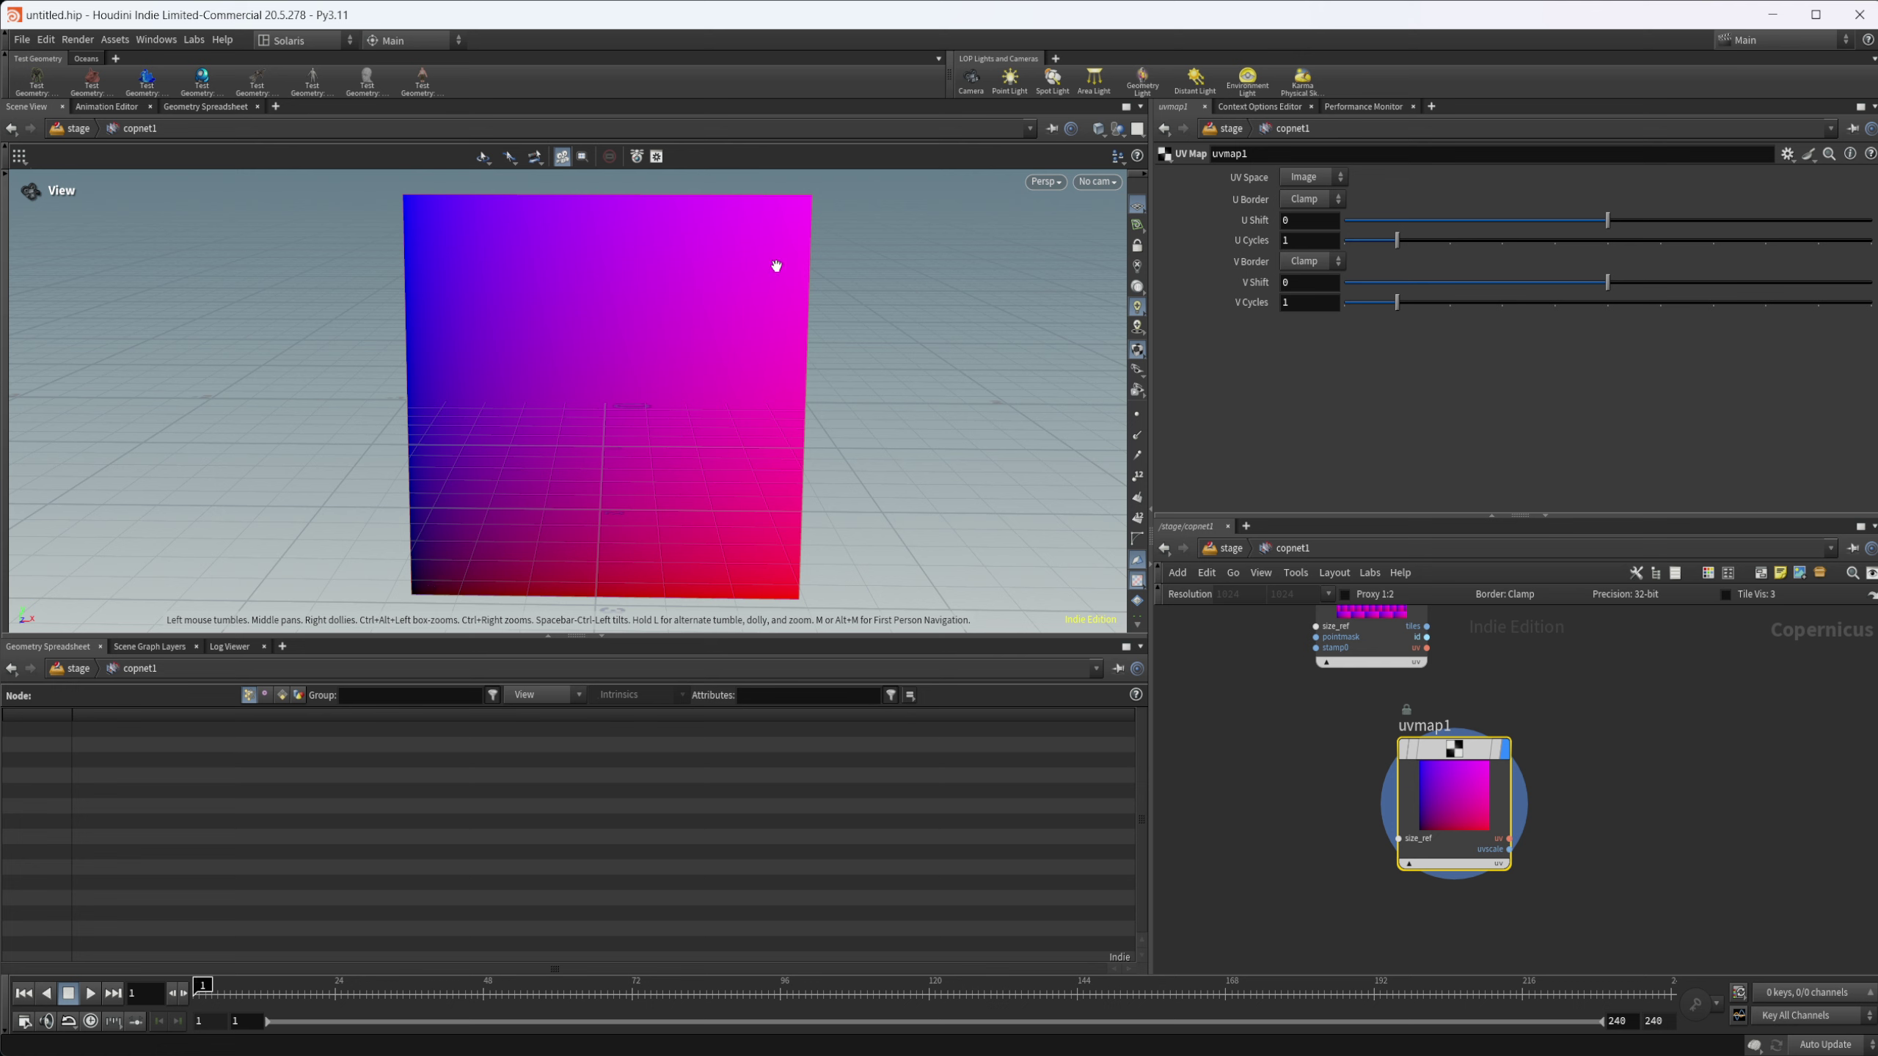
pyautogui.moveTo(709, 462); pyautogui.dragTo(682, 364)
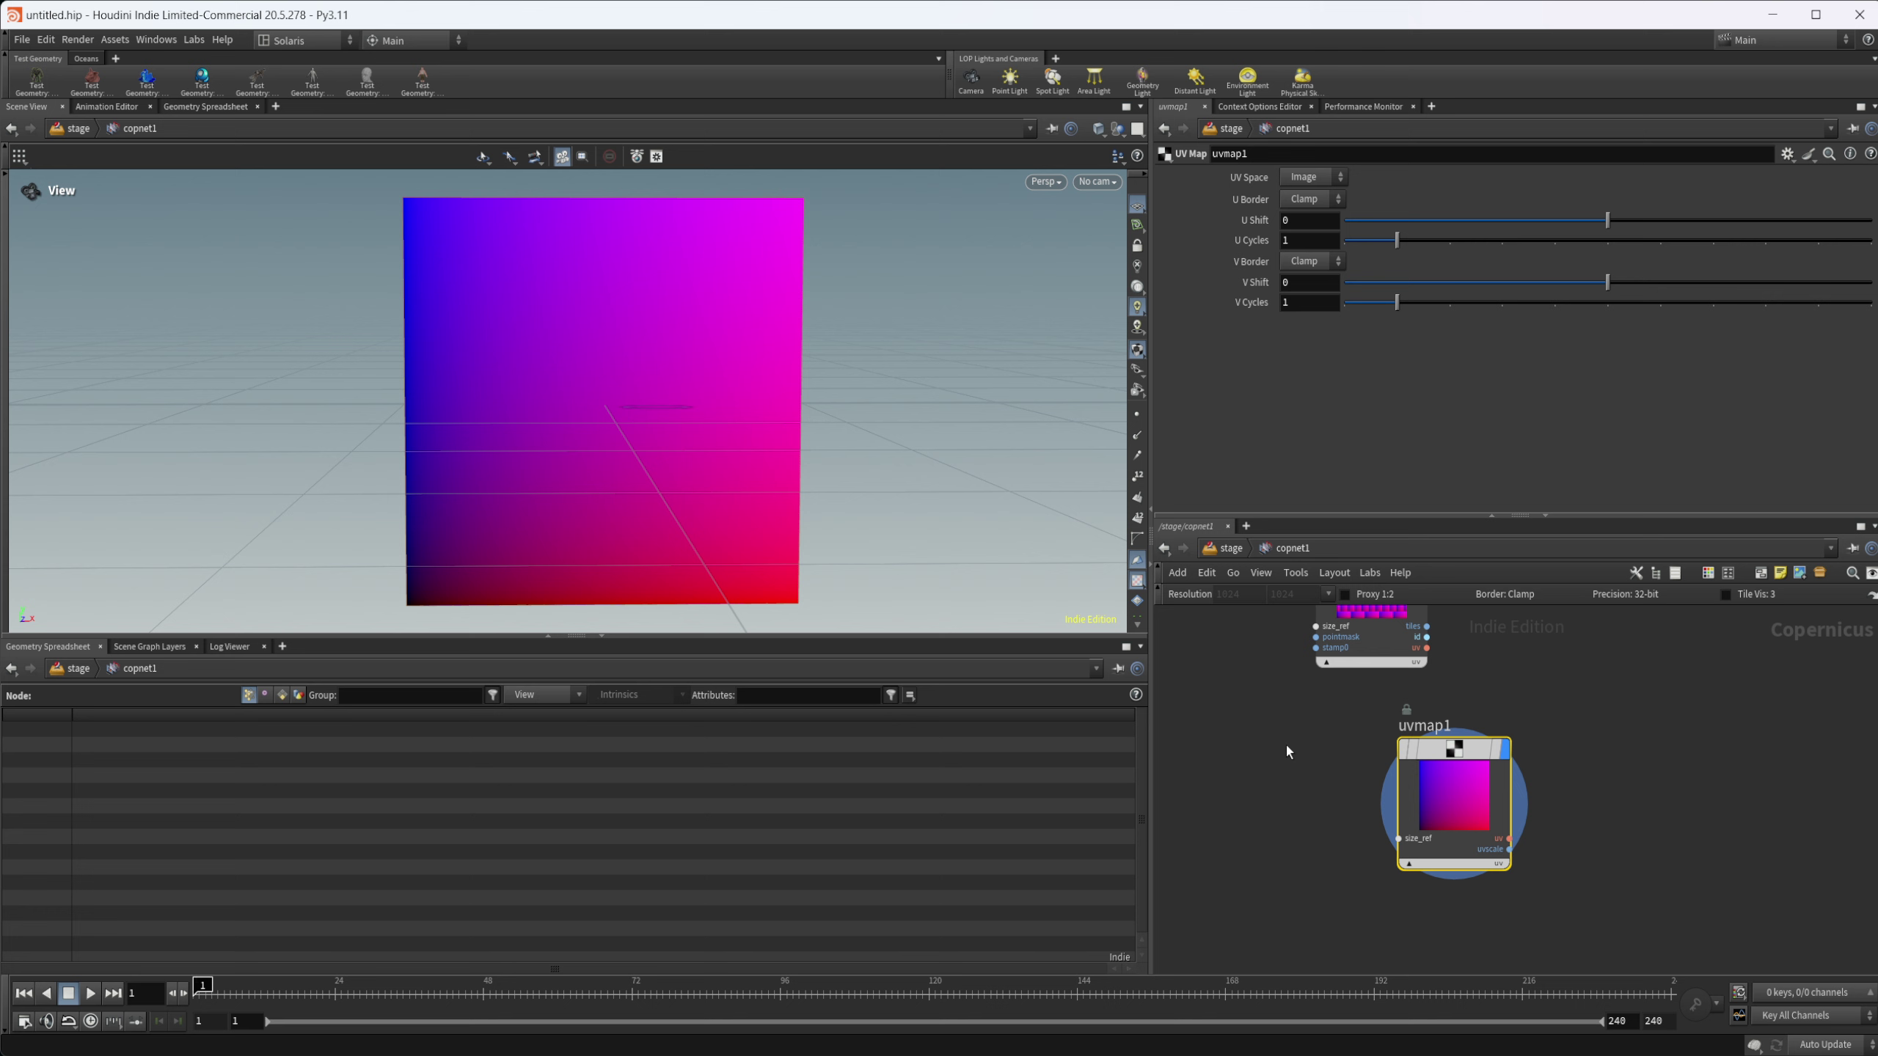
# Step: Delete the UV Map node and display the Tile Pattern's uv output again
pyautogui.moveTo(1285, 745); pyautogui.dragTo(1251, 822, button='middle')
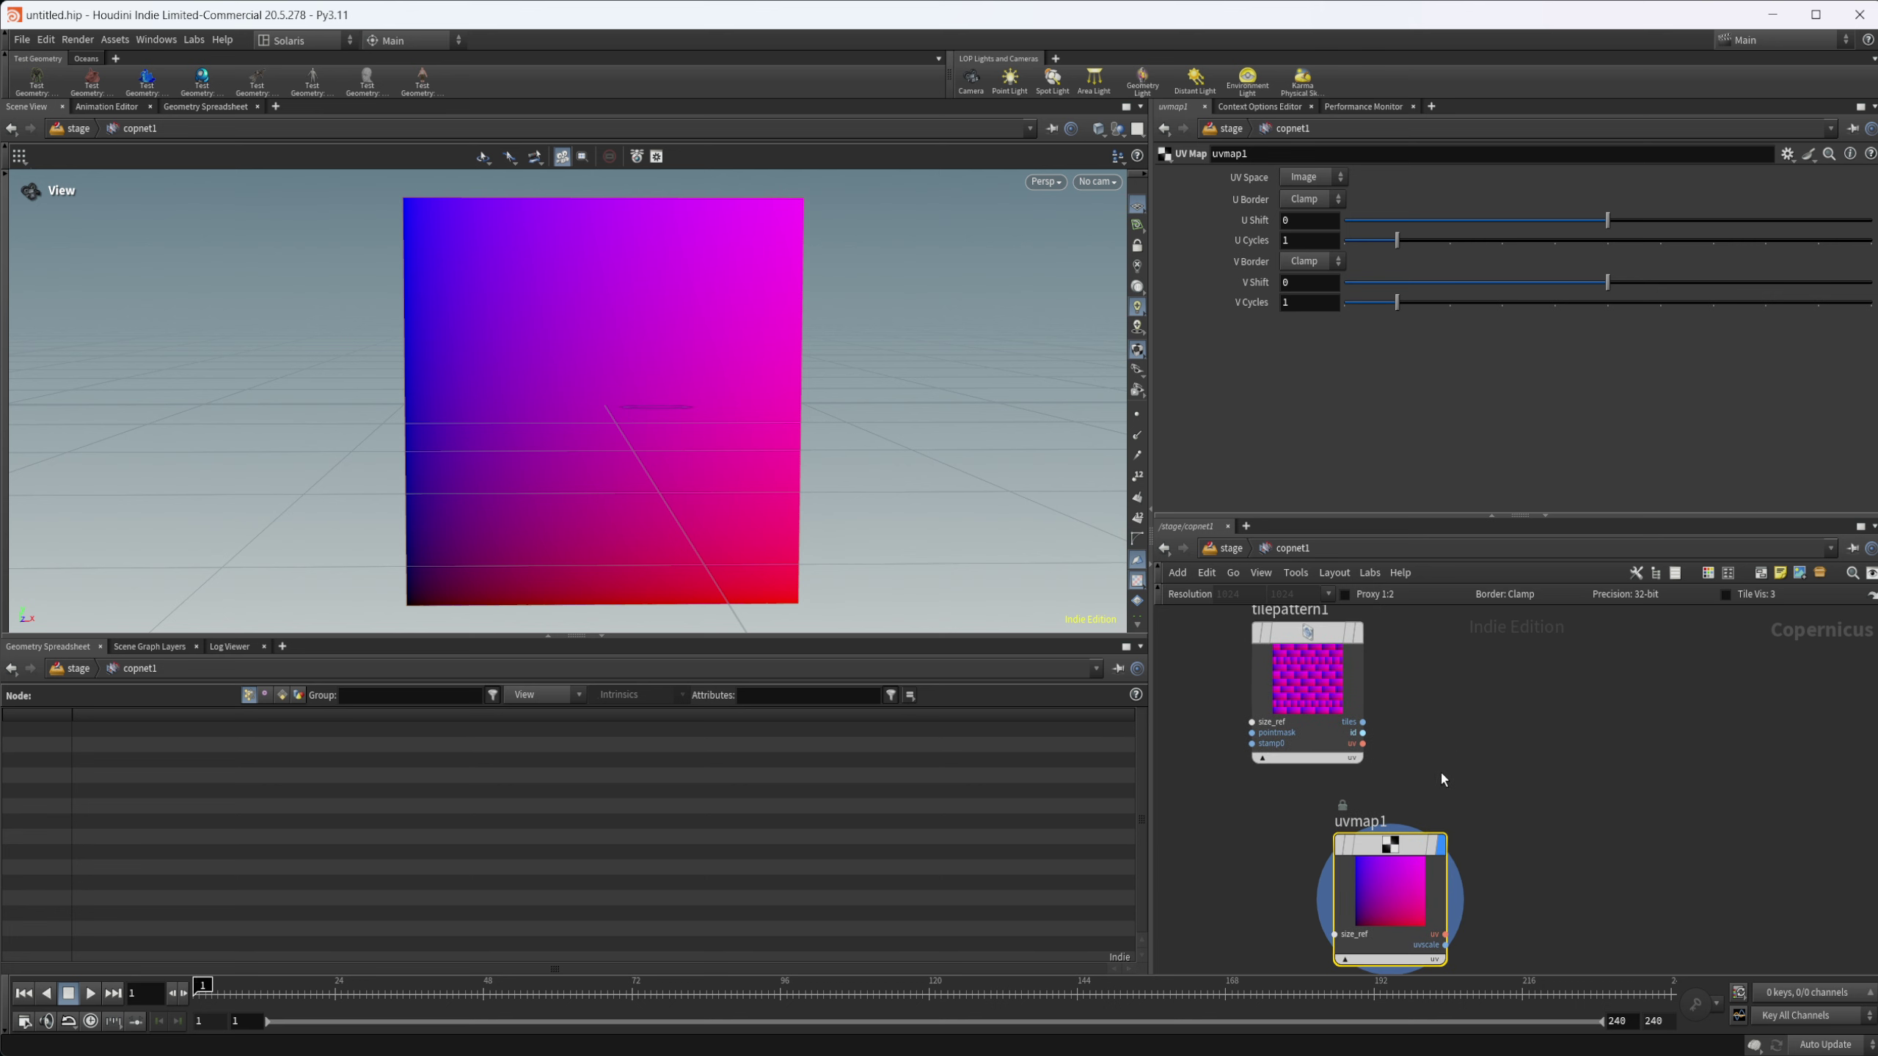
pyautogui.click(1329, 709)
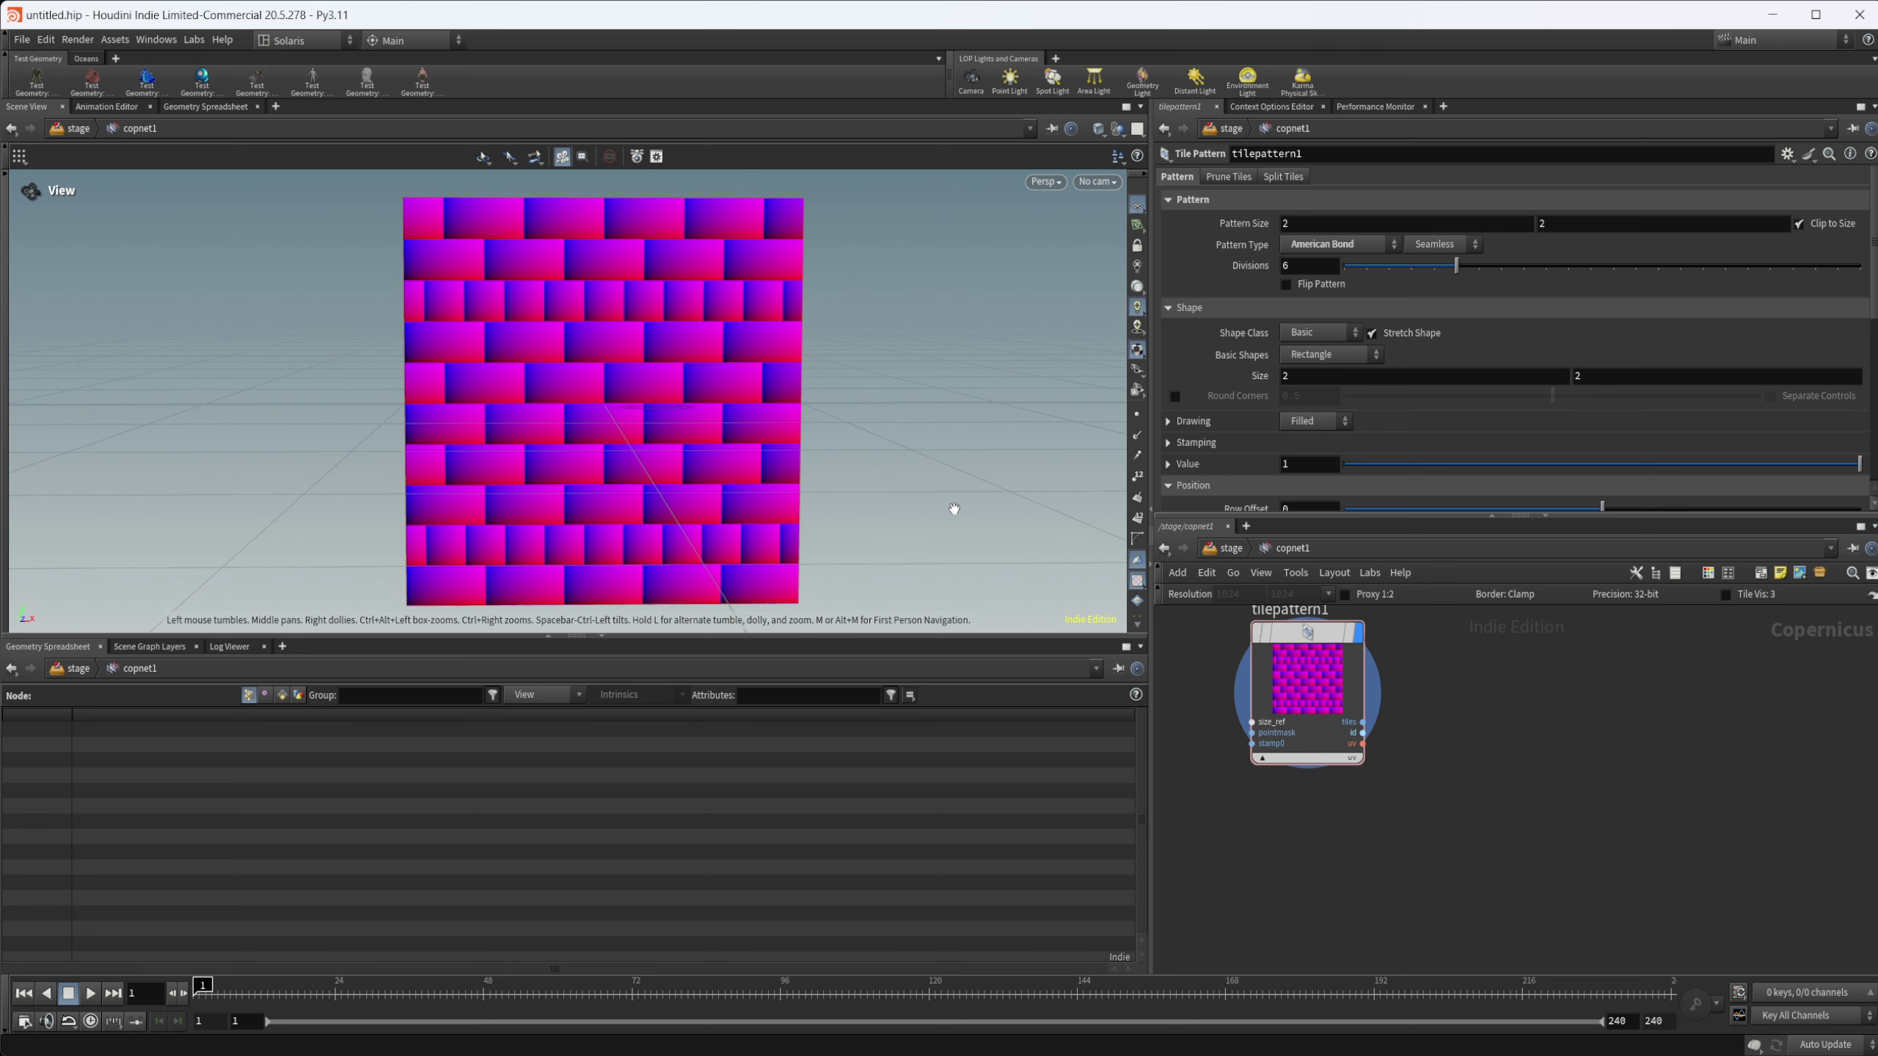
# Step: Add a UV Transform node, wire the Tile Pattern's uv output into its uv input and display the result
pyautogui.moveTo(1470, 787); pyautogui.dragTo(1407, 809, button='middle')
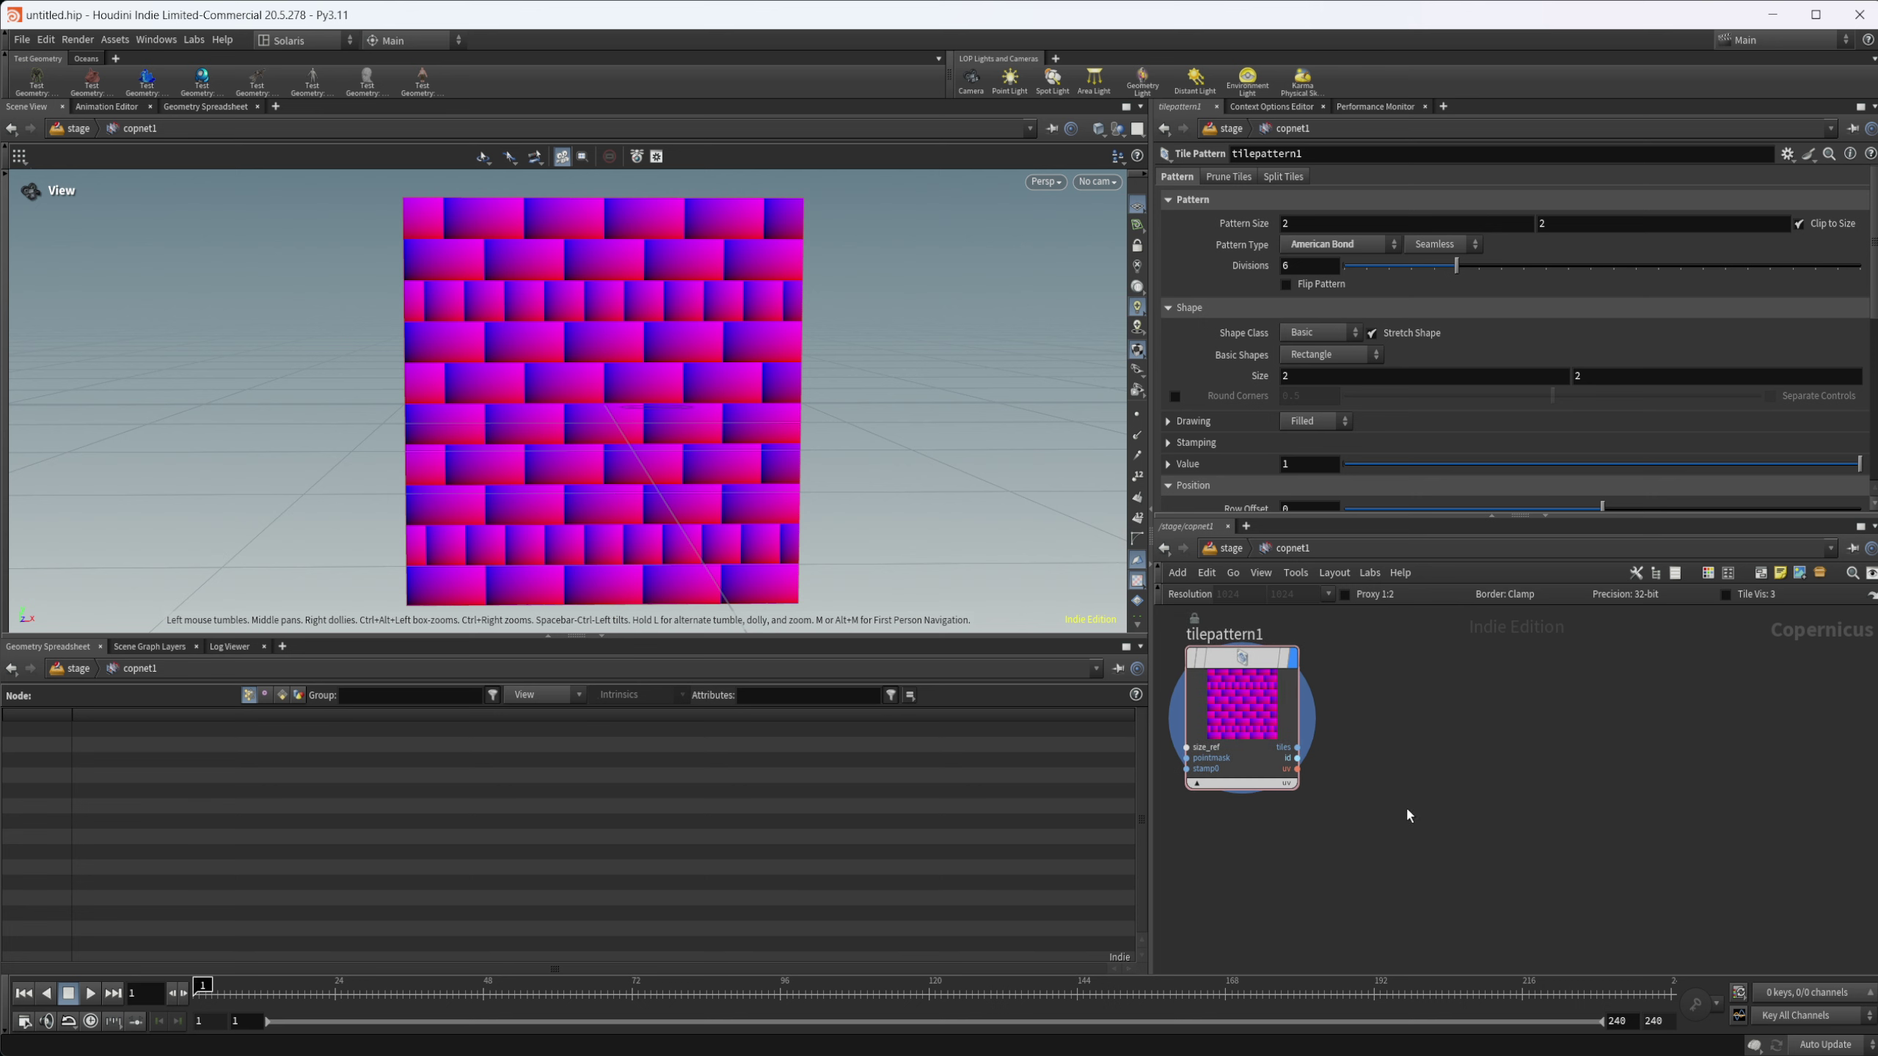
pyautogui.press('Tab')
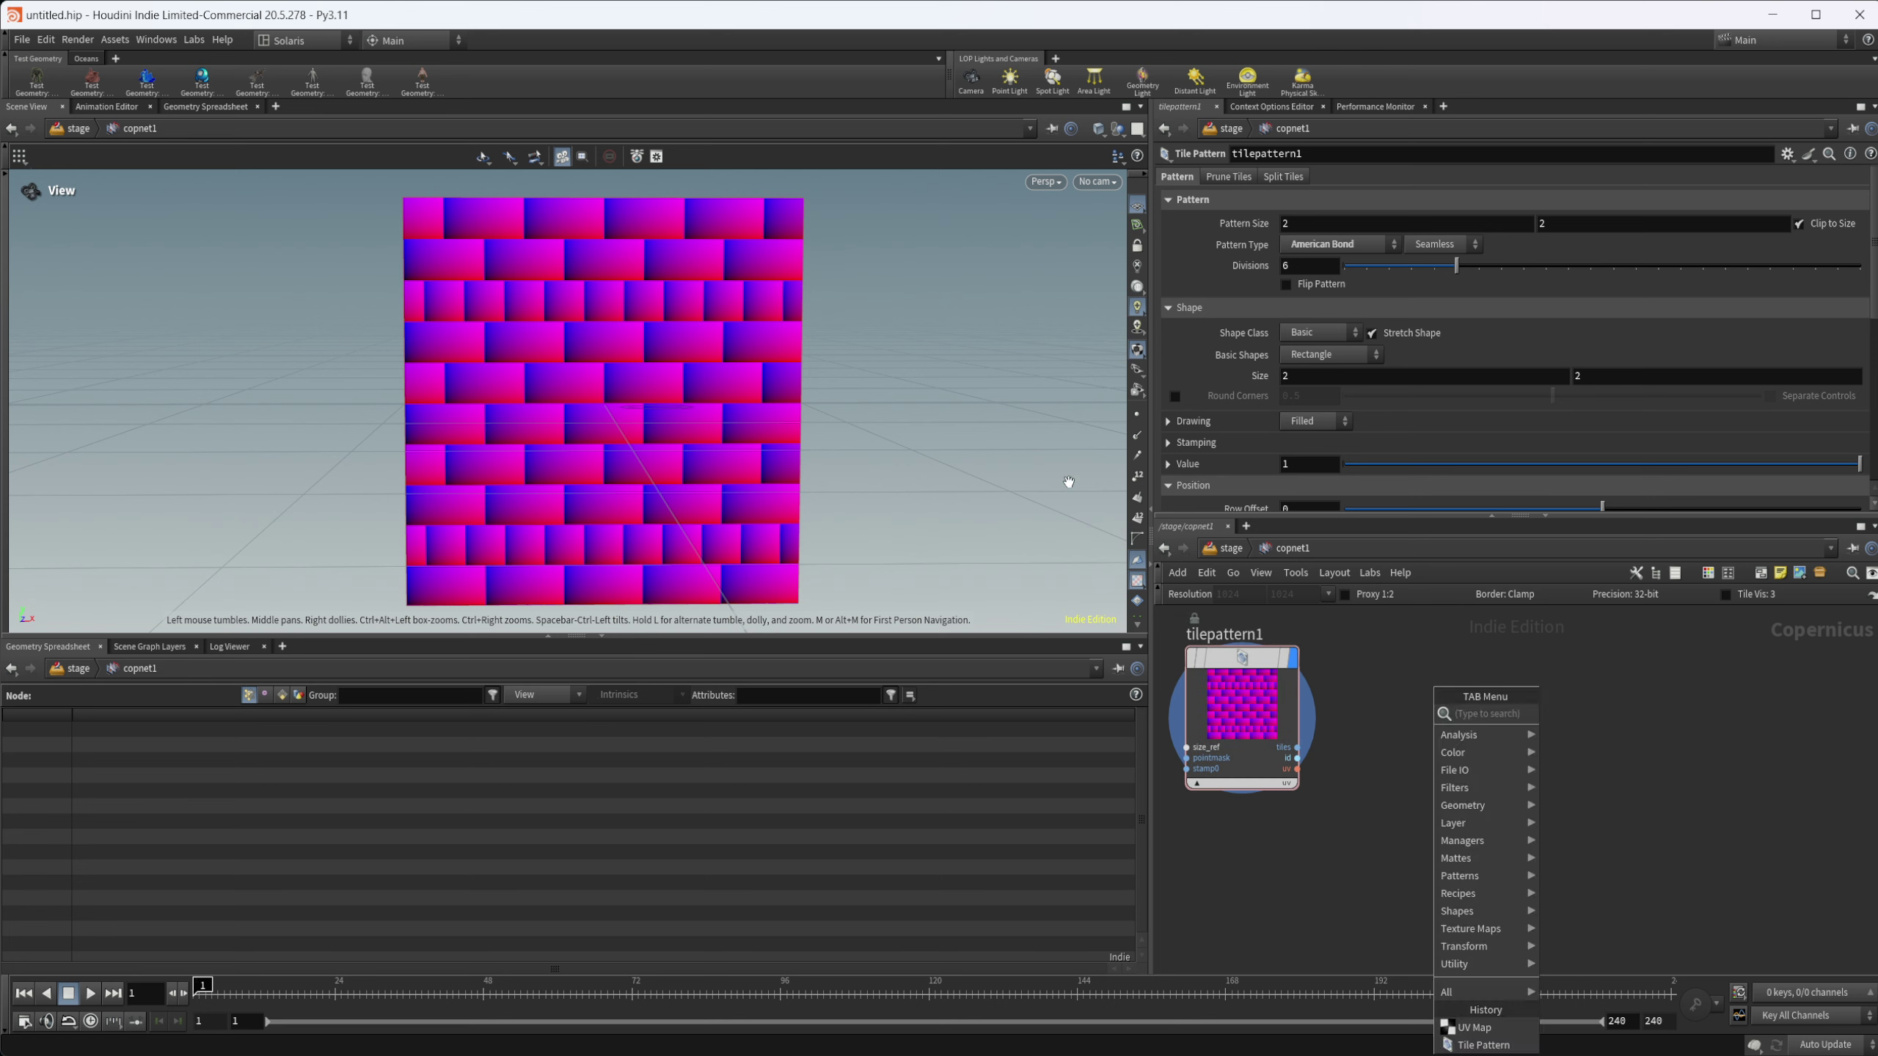
pyautogui.write('uv')
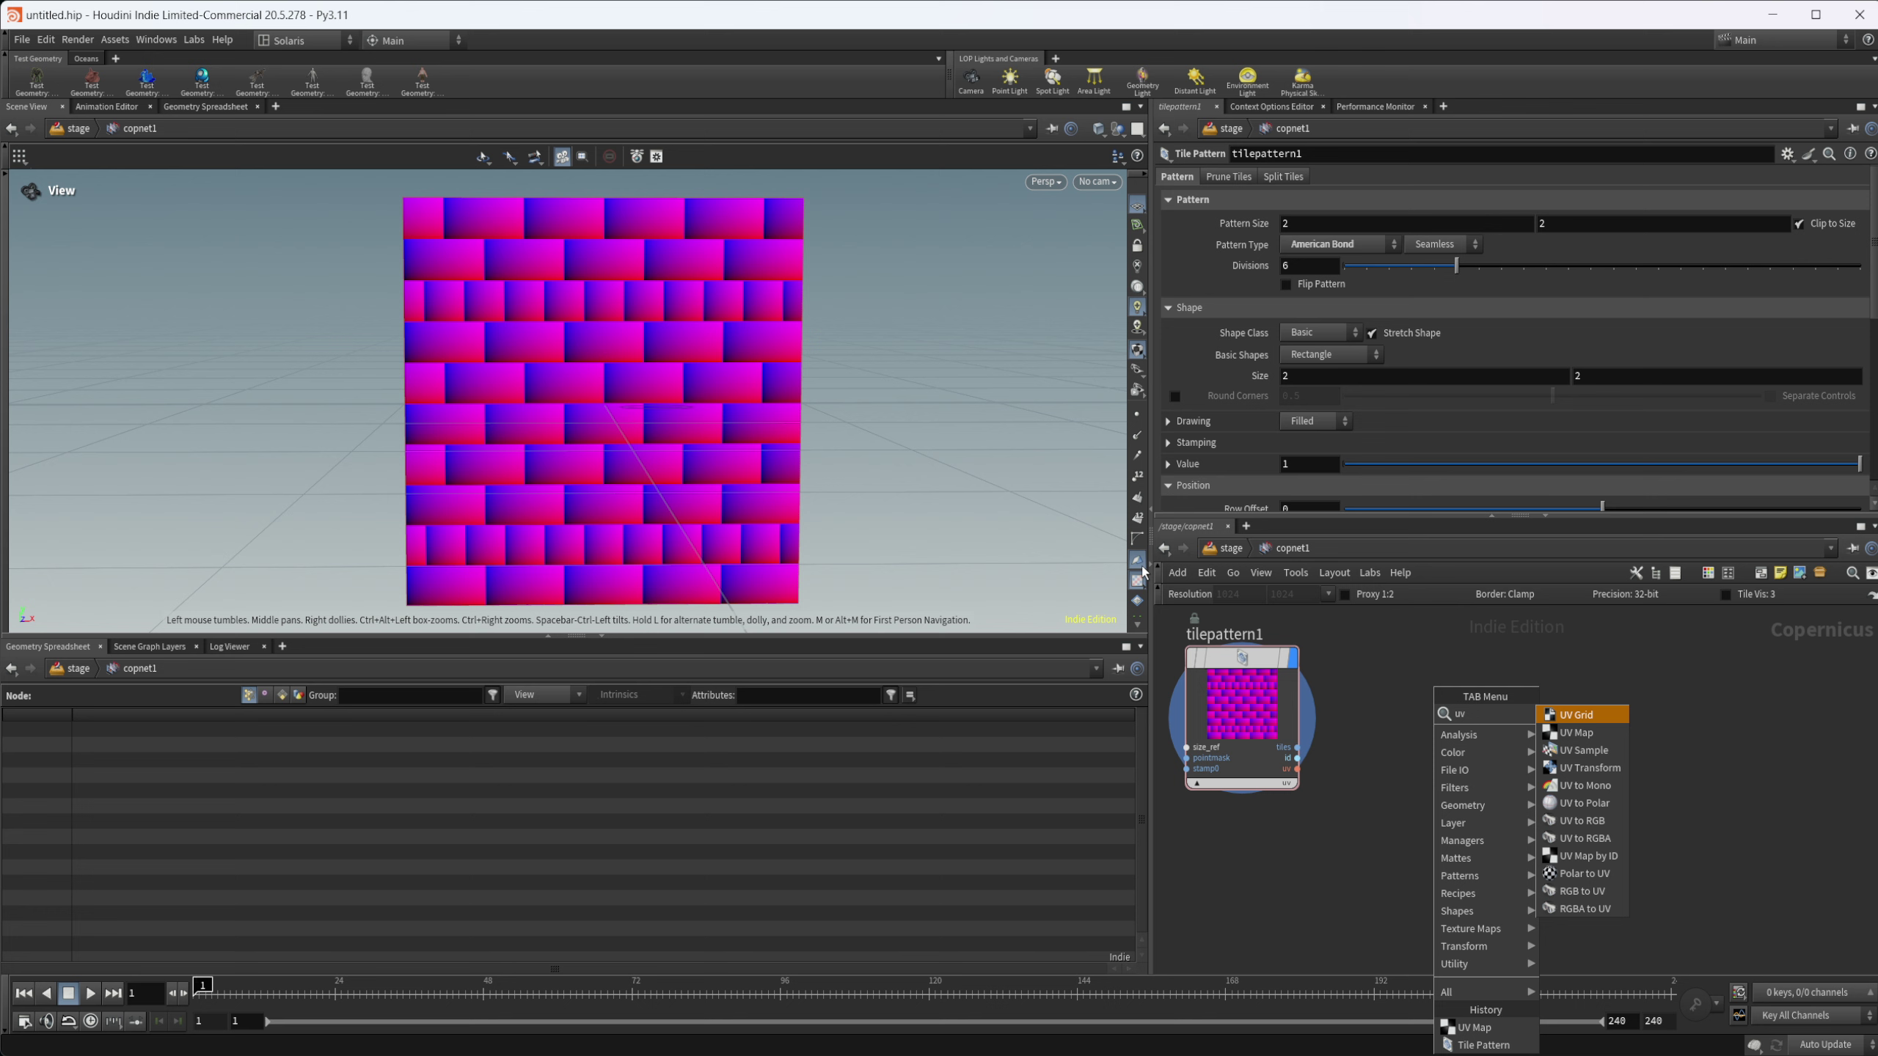
pyautogui.press('Down')
pyautogui.press('Down')
pyautogui.press('Down')
pyautogui.press('Return')
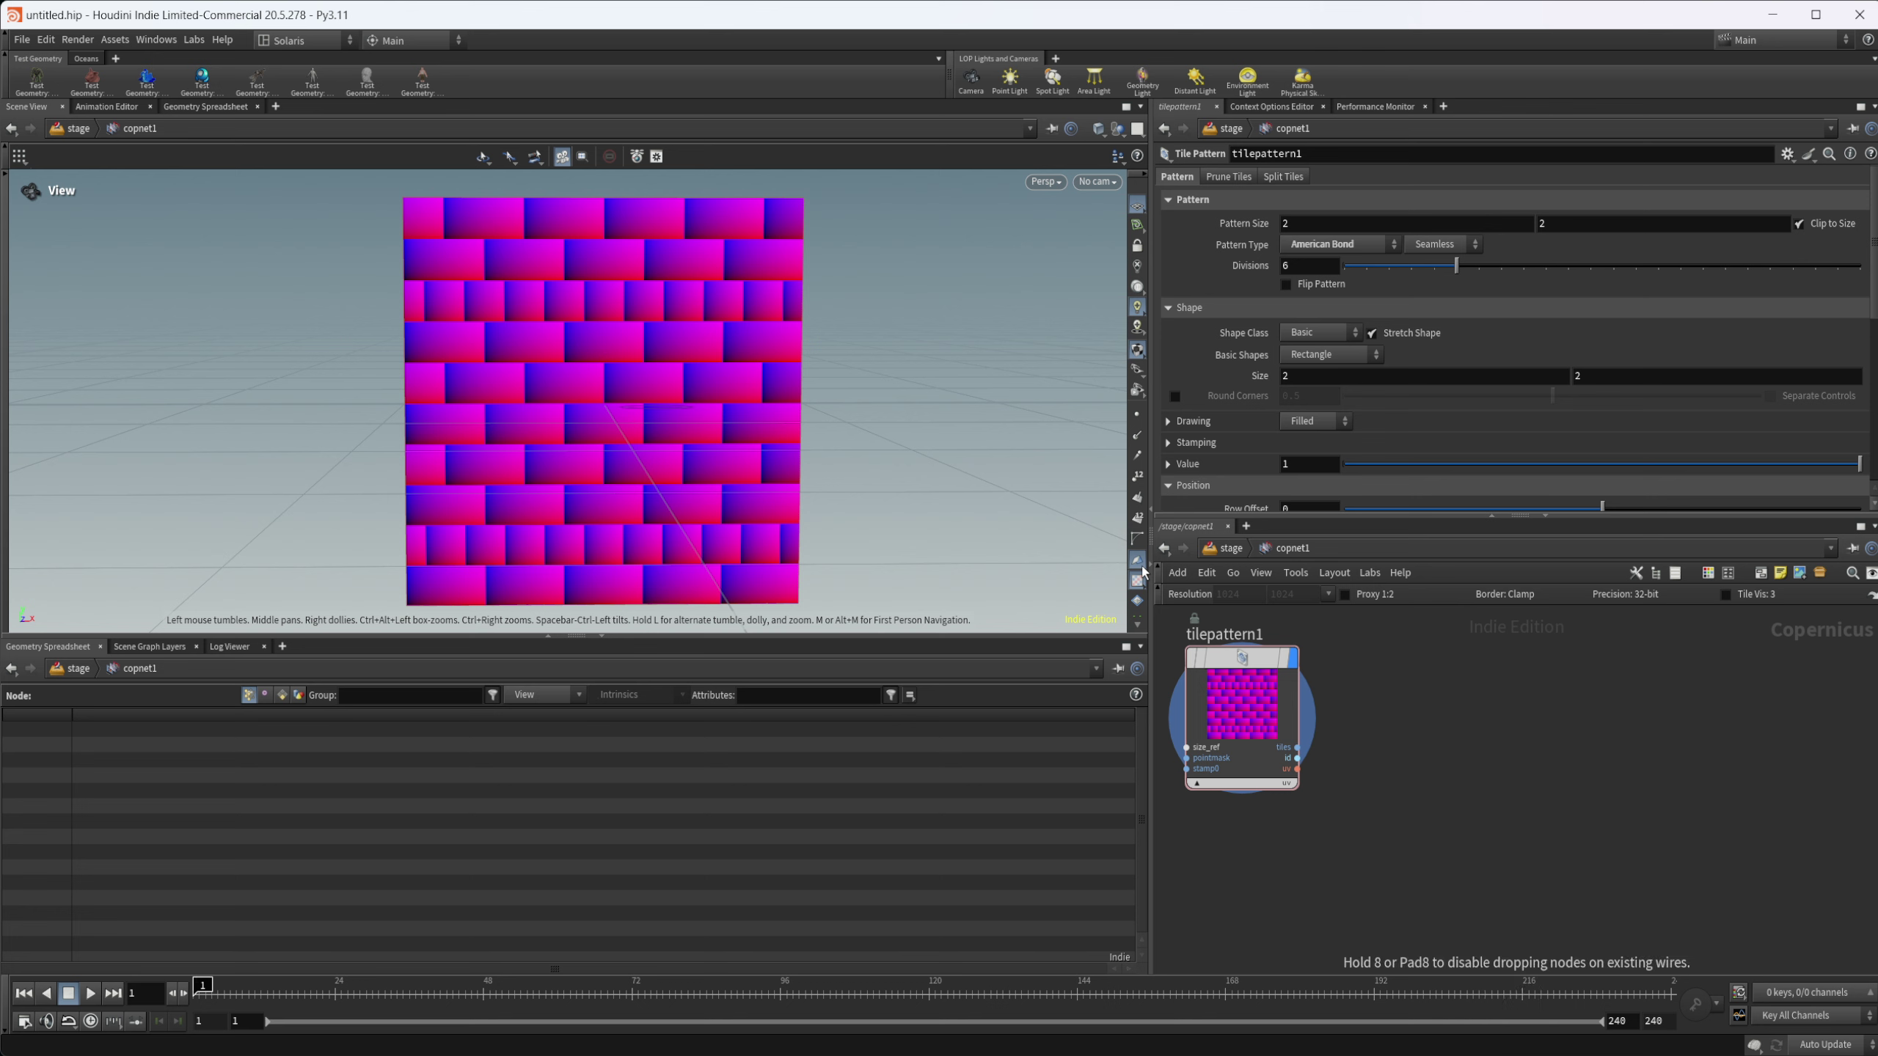
pyautogui.click(1376, 755)
pyautogui.scroll(5, 1391, 790)
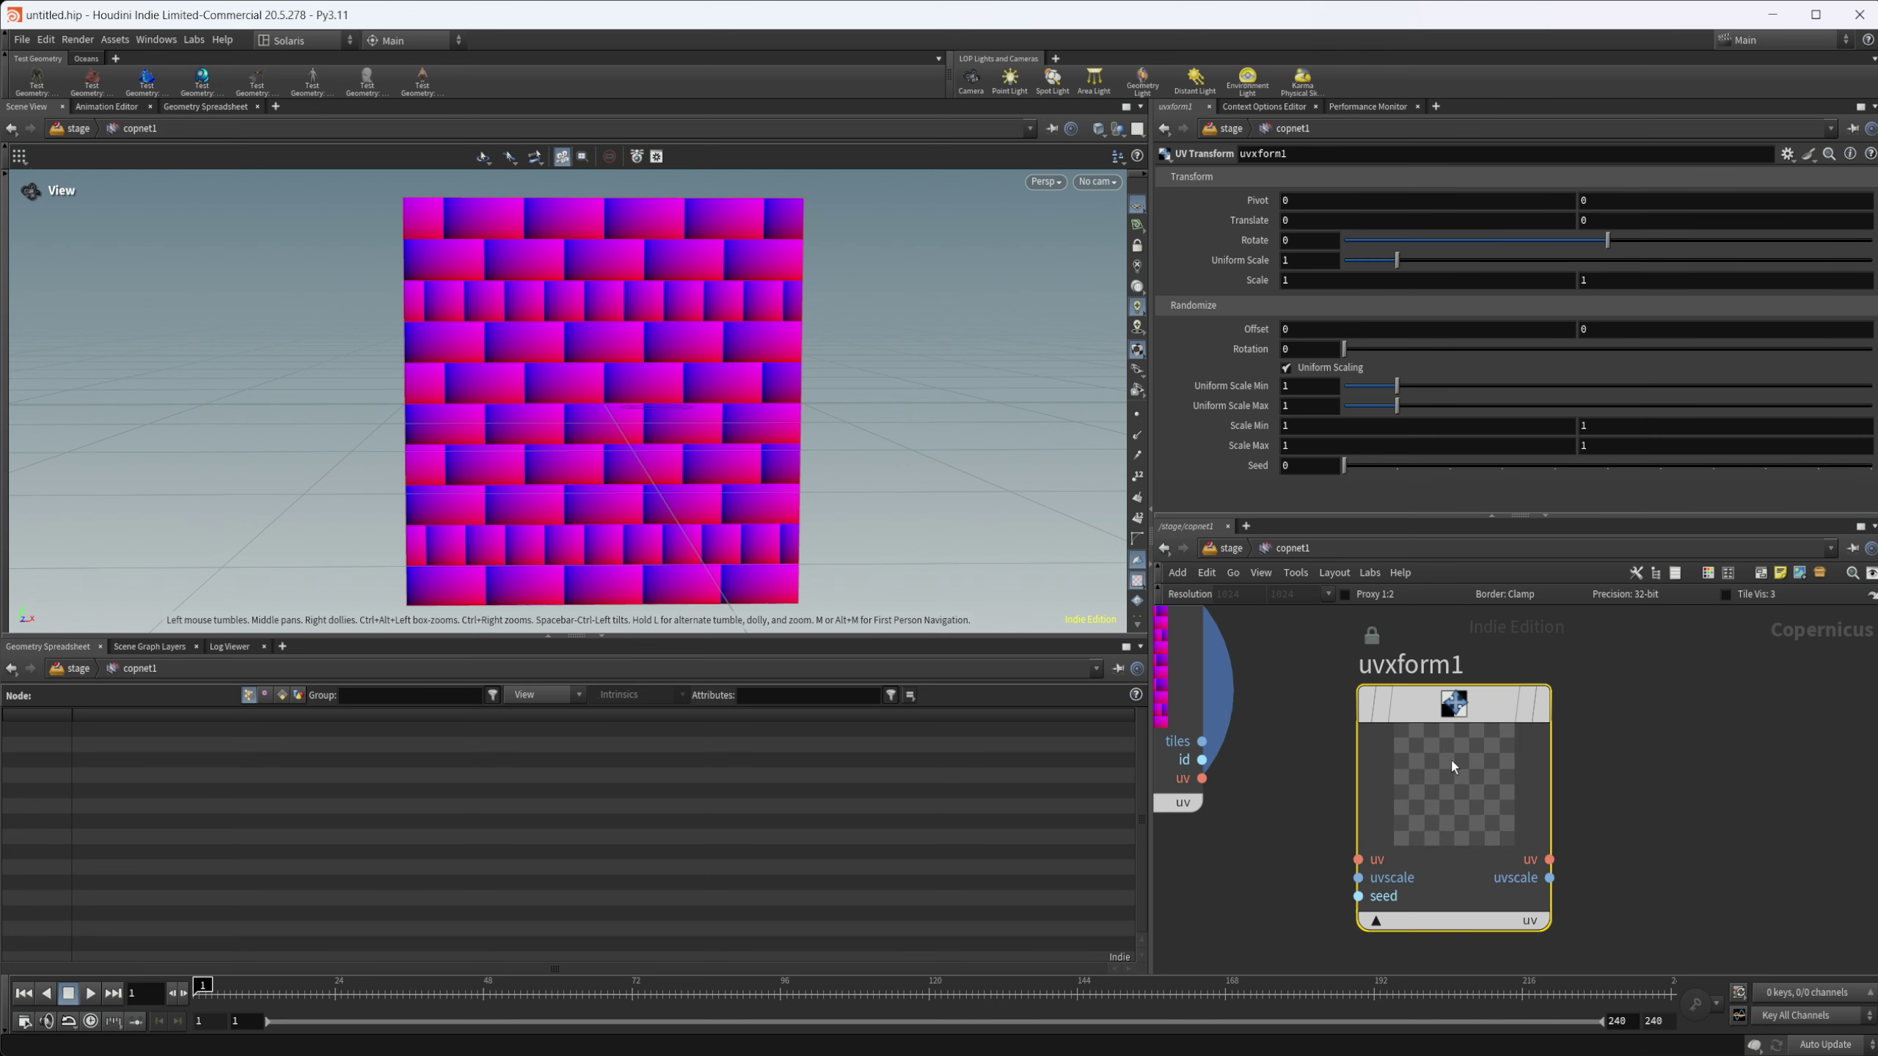
pyautogui.moveTo(1255, 775); pyautogui.dragTo(1466, 812)
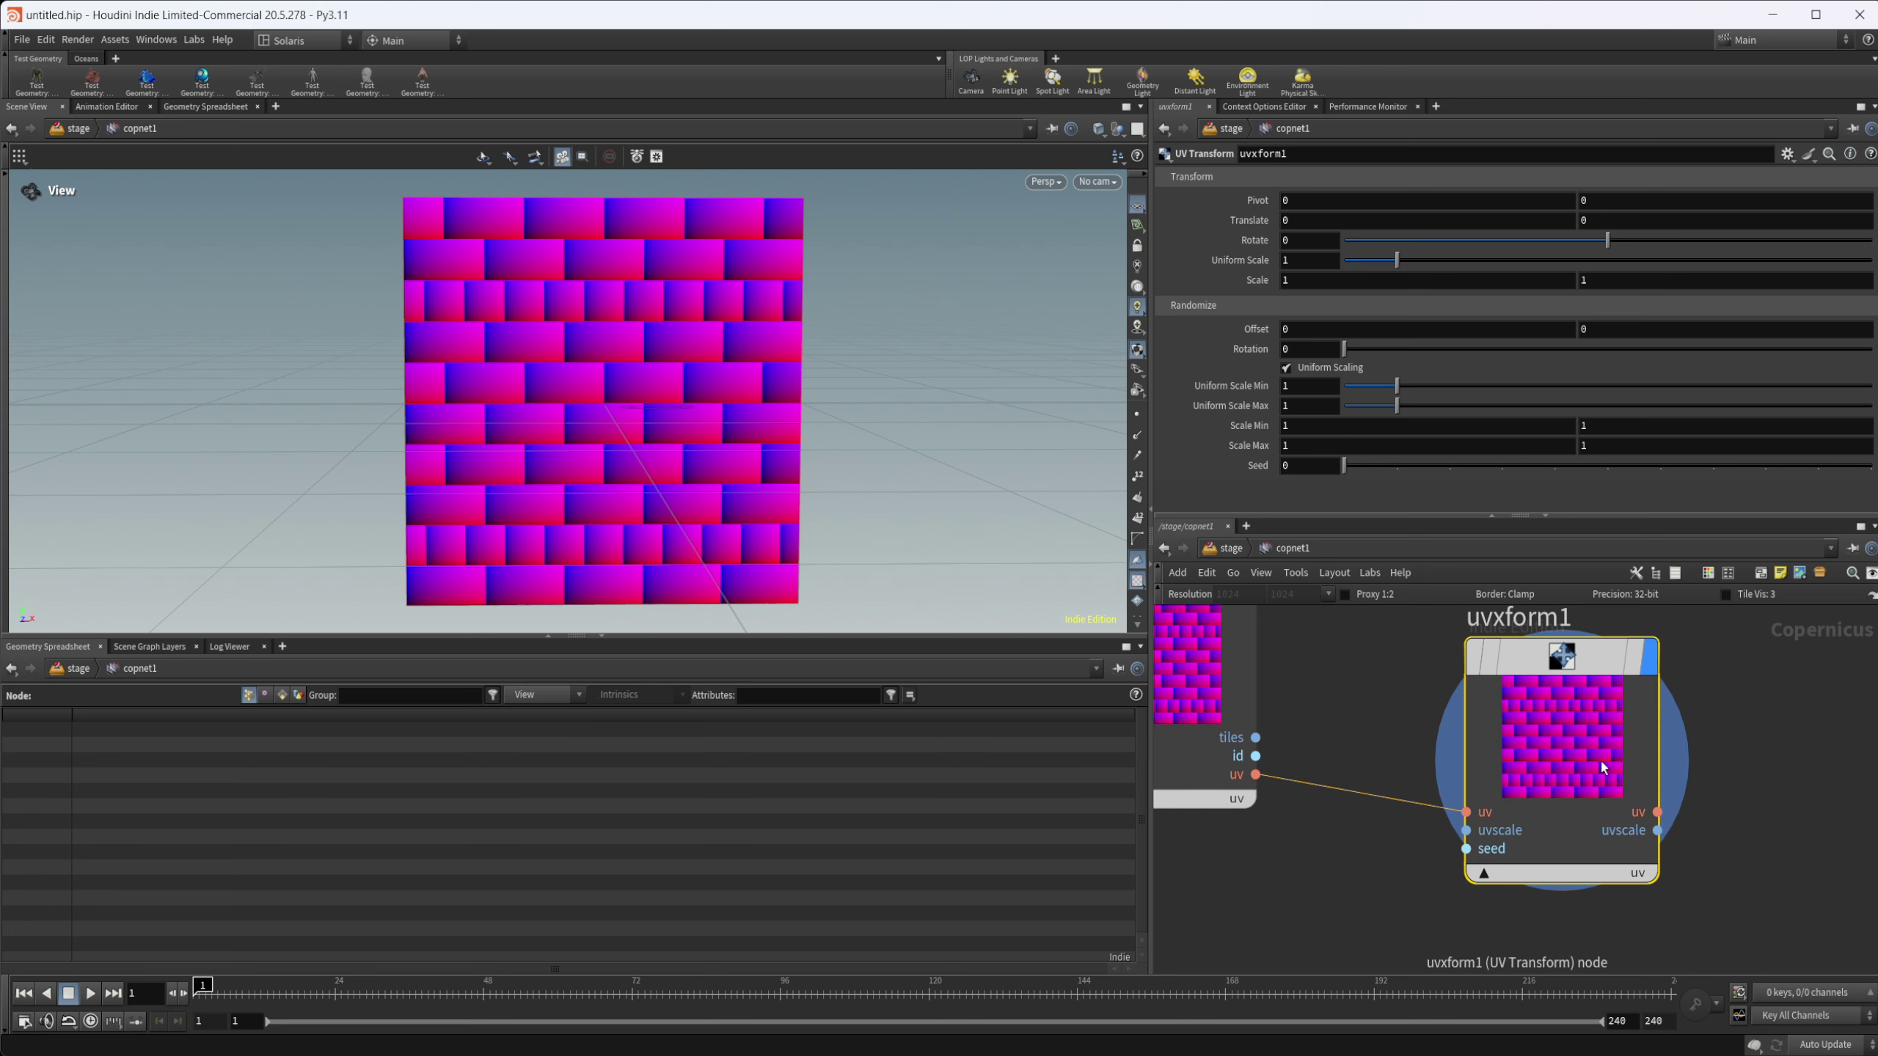
pyautogui.scroll(-3, 1429, 801)
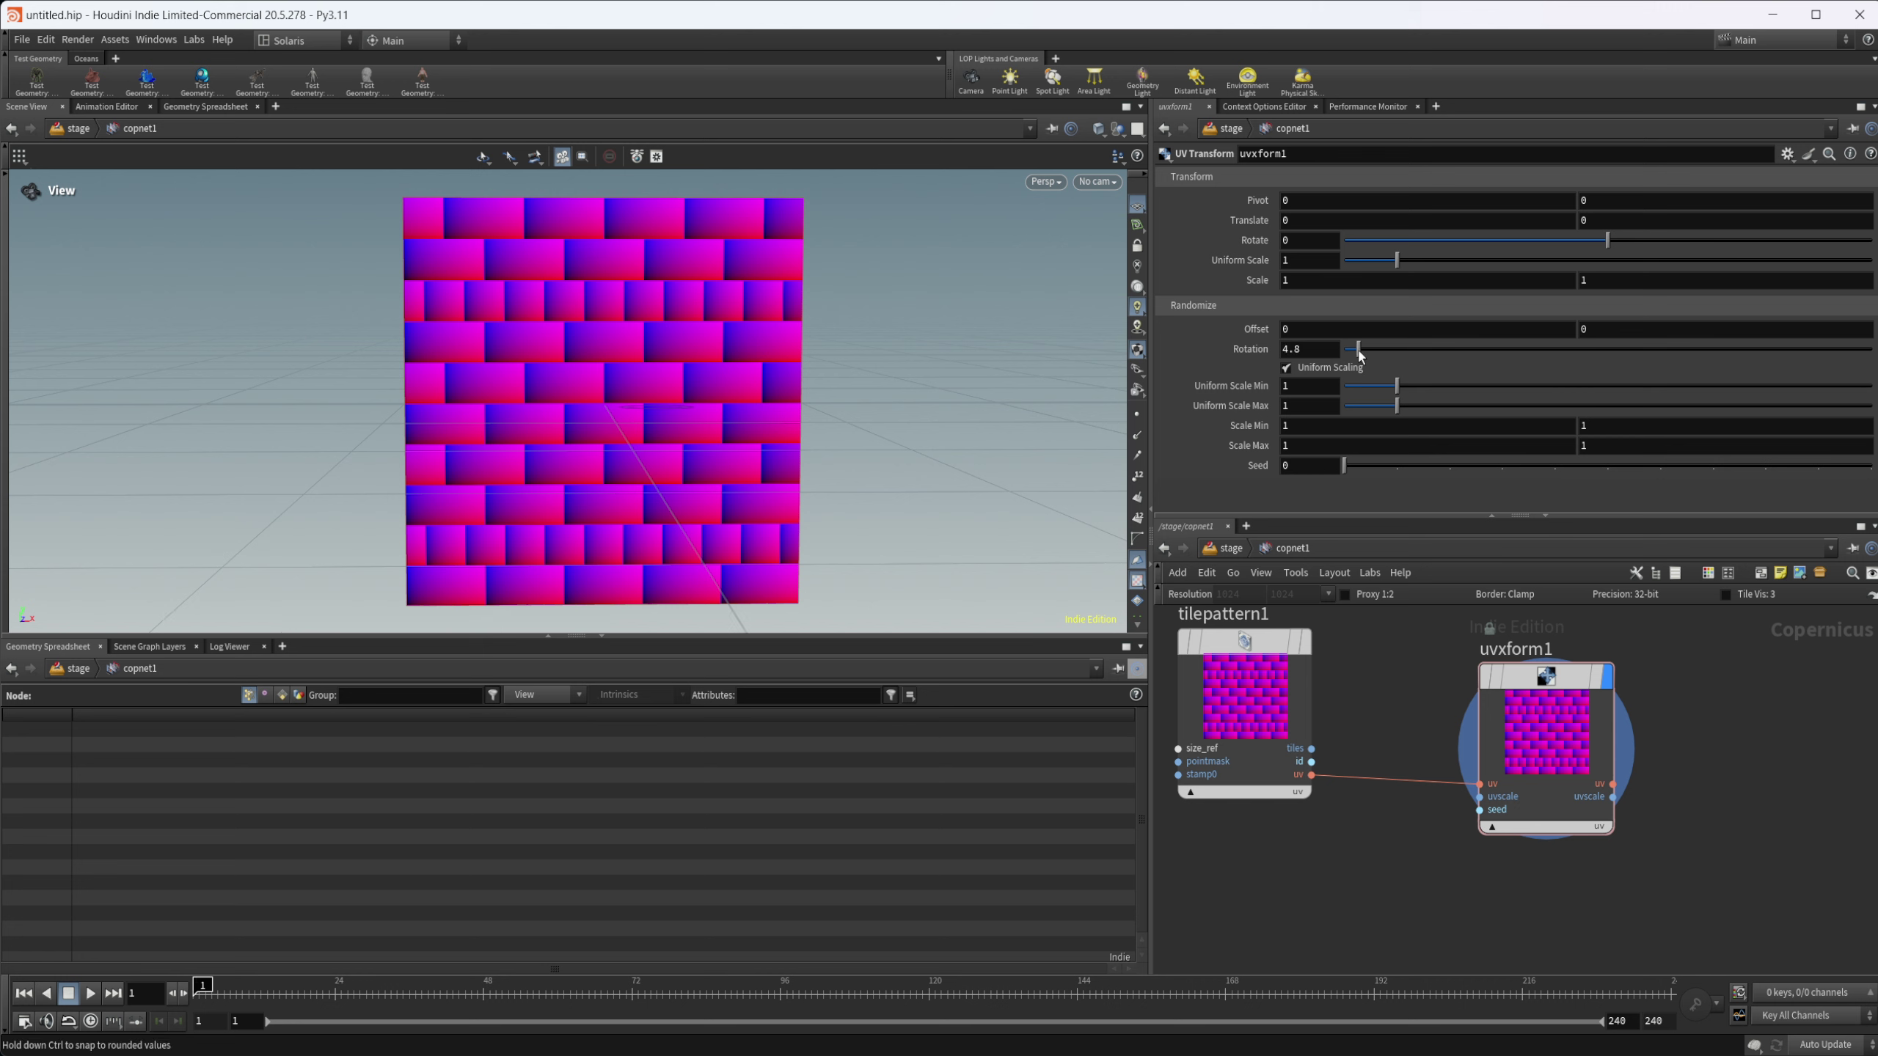
# Step: Wire the Tile Pattern's id output into the UV Transform's seed input and set its randomized Rotation to about 160.7
pyautogui.moveTo(1357, 348); pyautogui.dragTo(1860, 348)
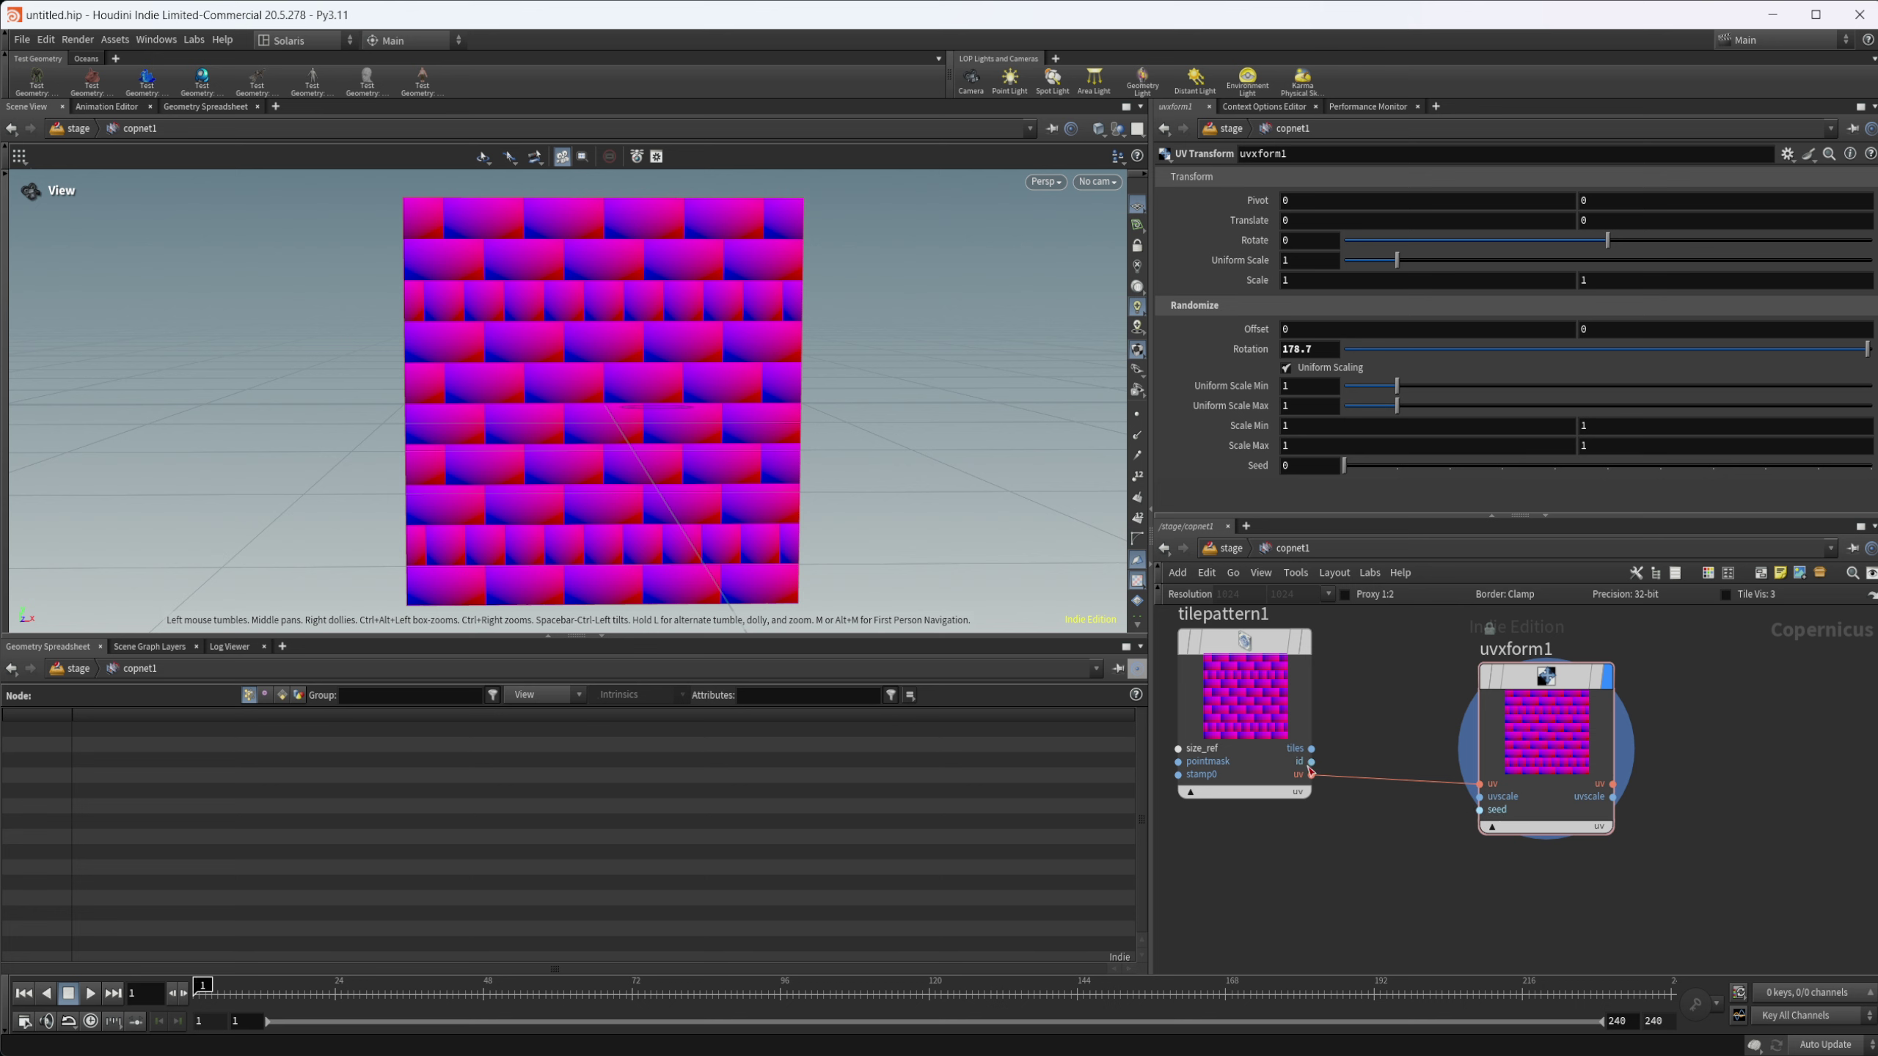
pyautogui.moveTo(1311, 761); pyautogui.dragTo(1354, 826)
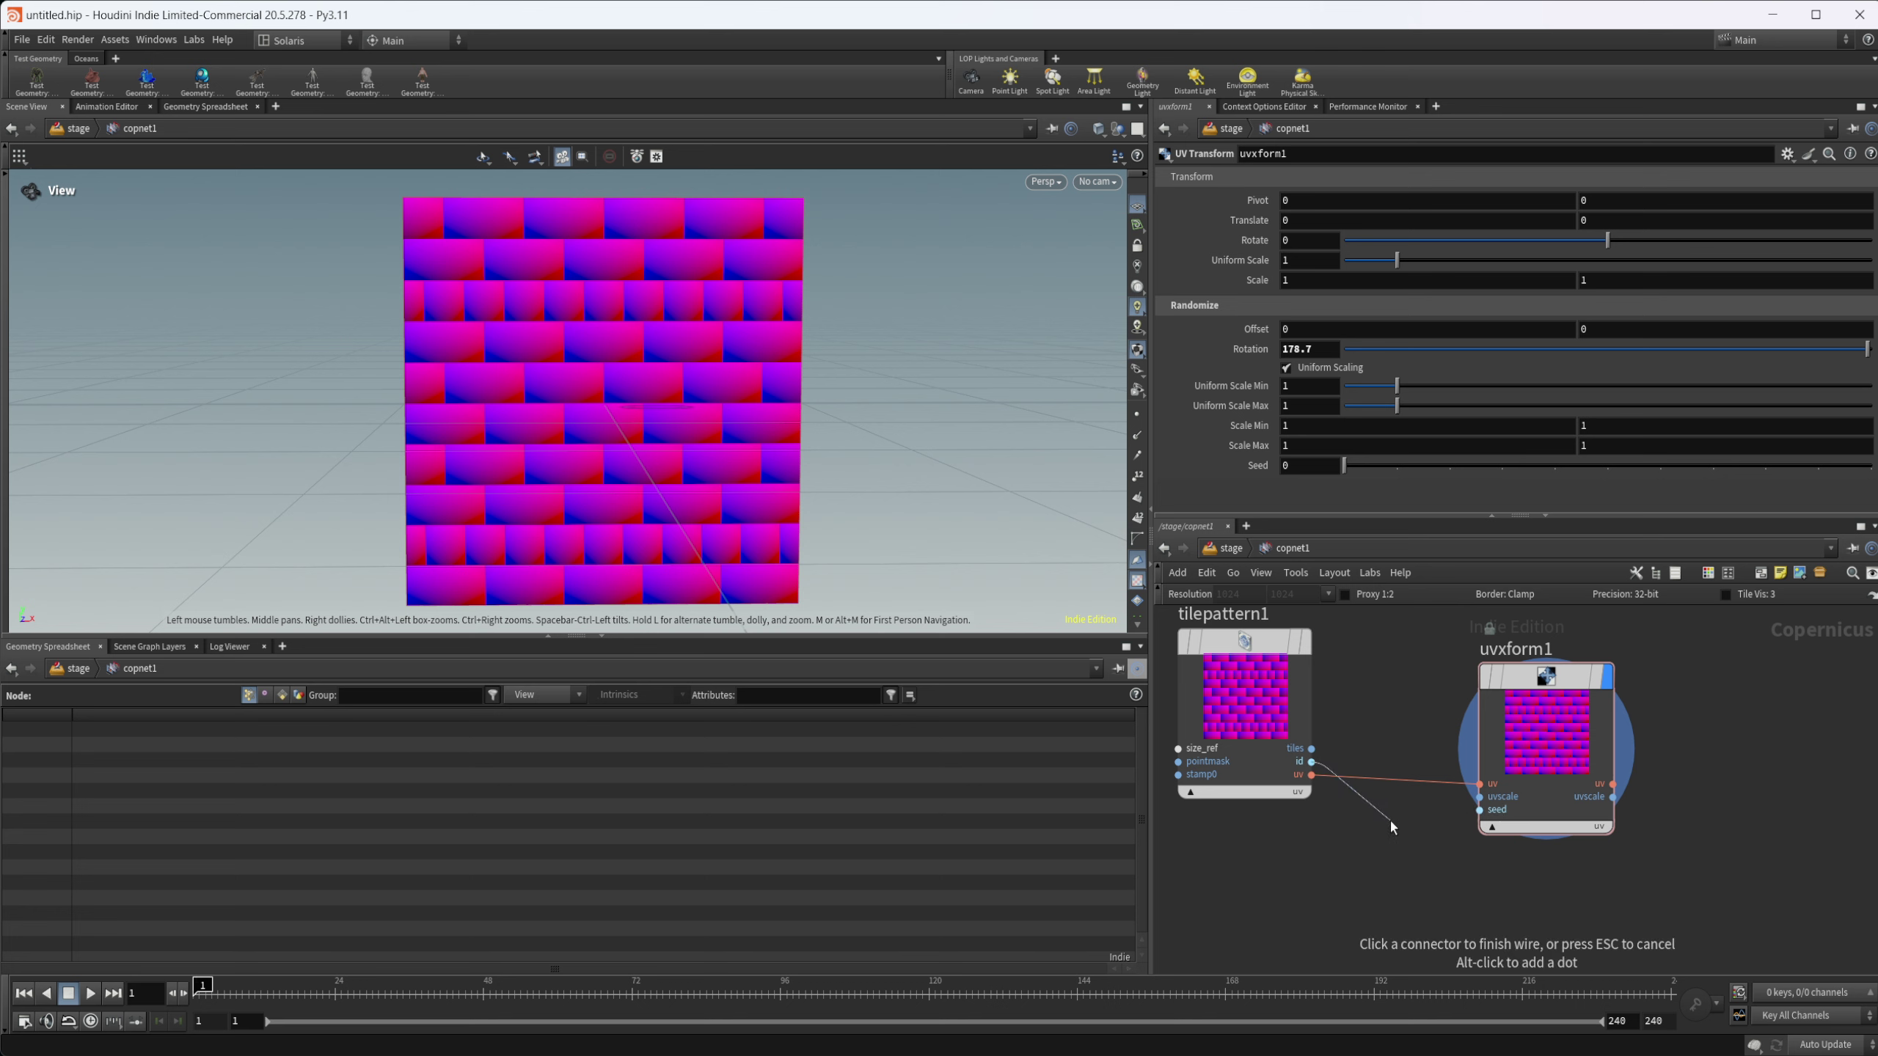
pyautogui.click(1479, 809)
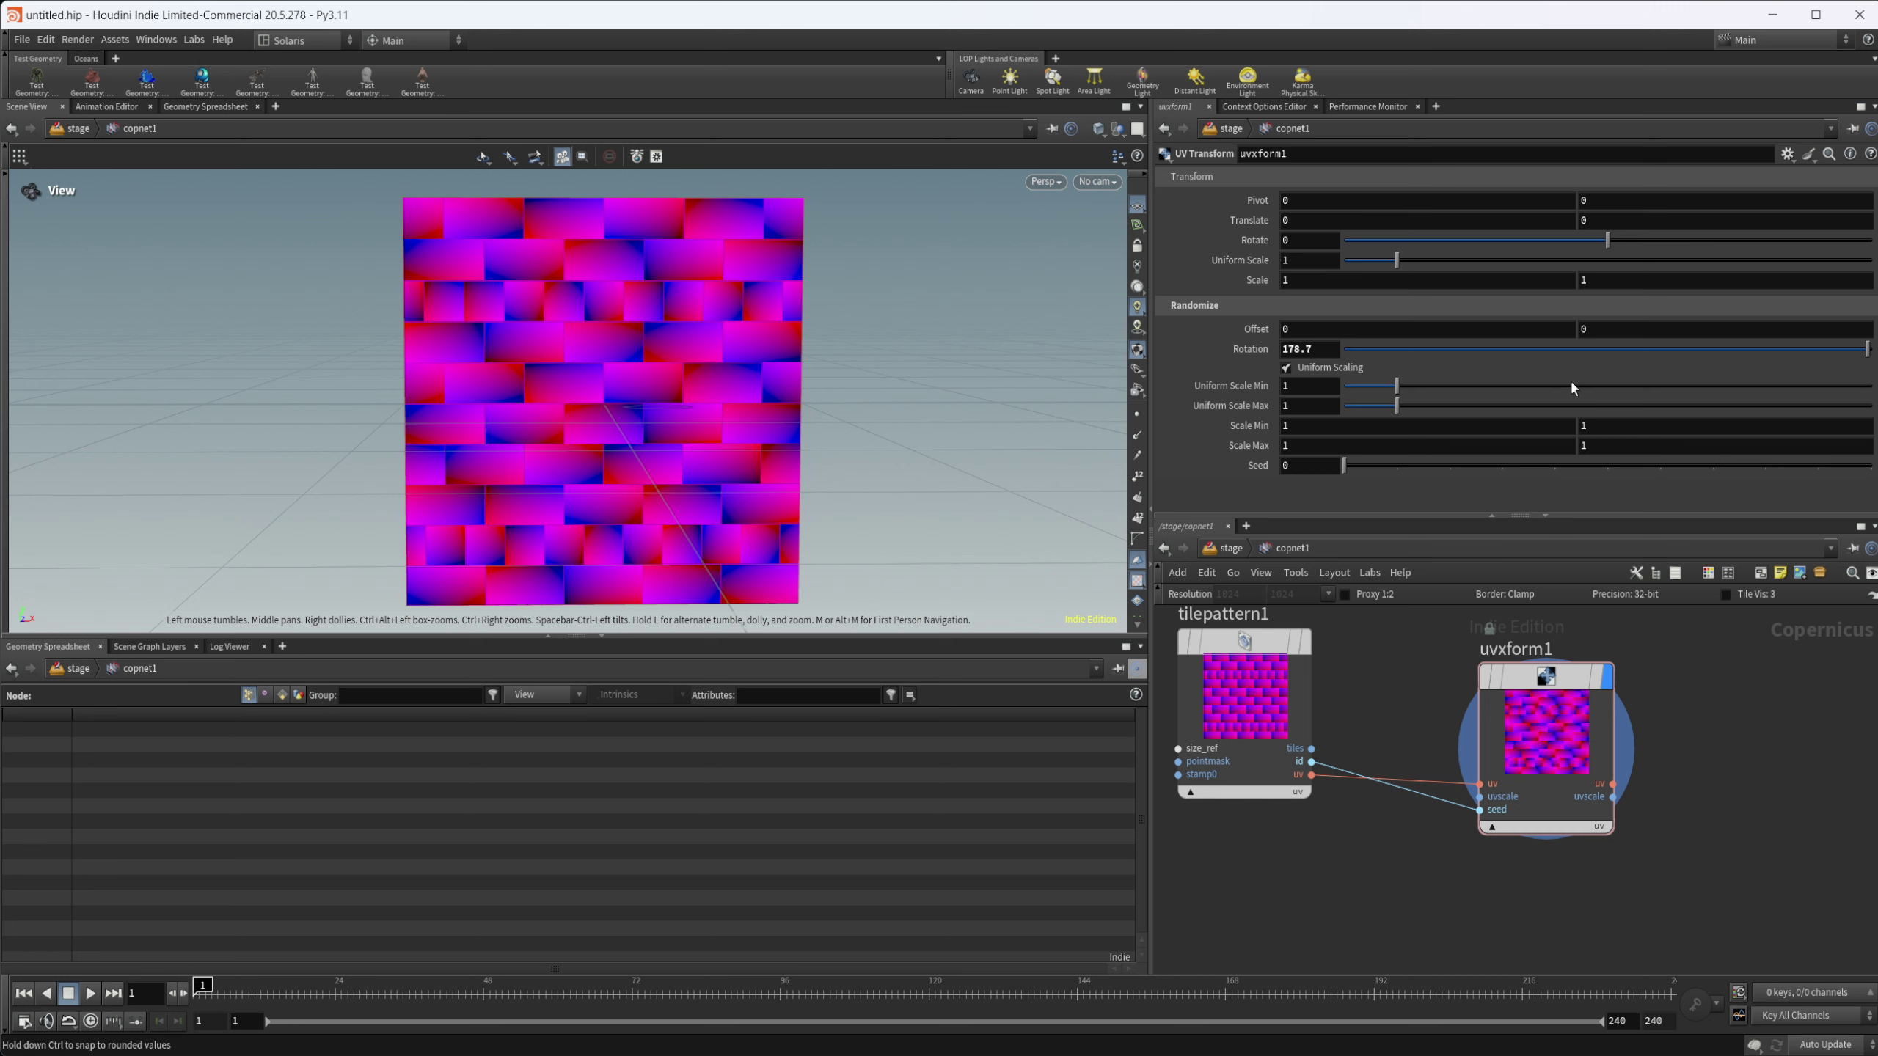
pyautogui.moveTo(1560, 350); pyautogui.dragTo(1810, 355)
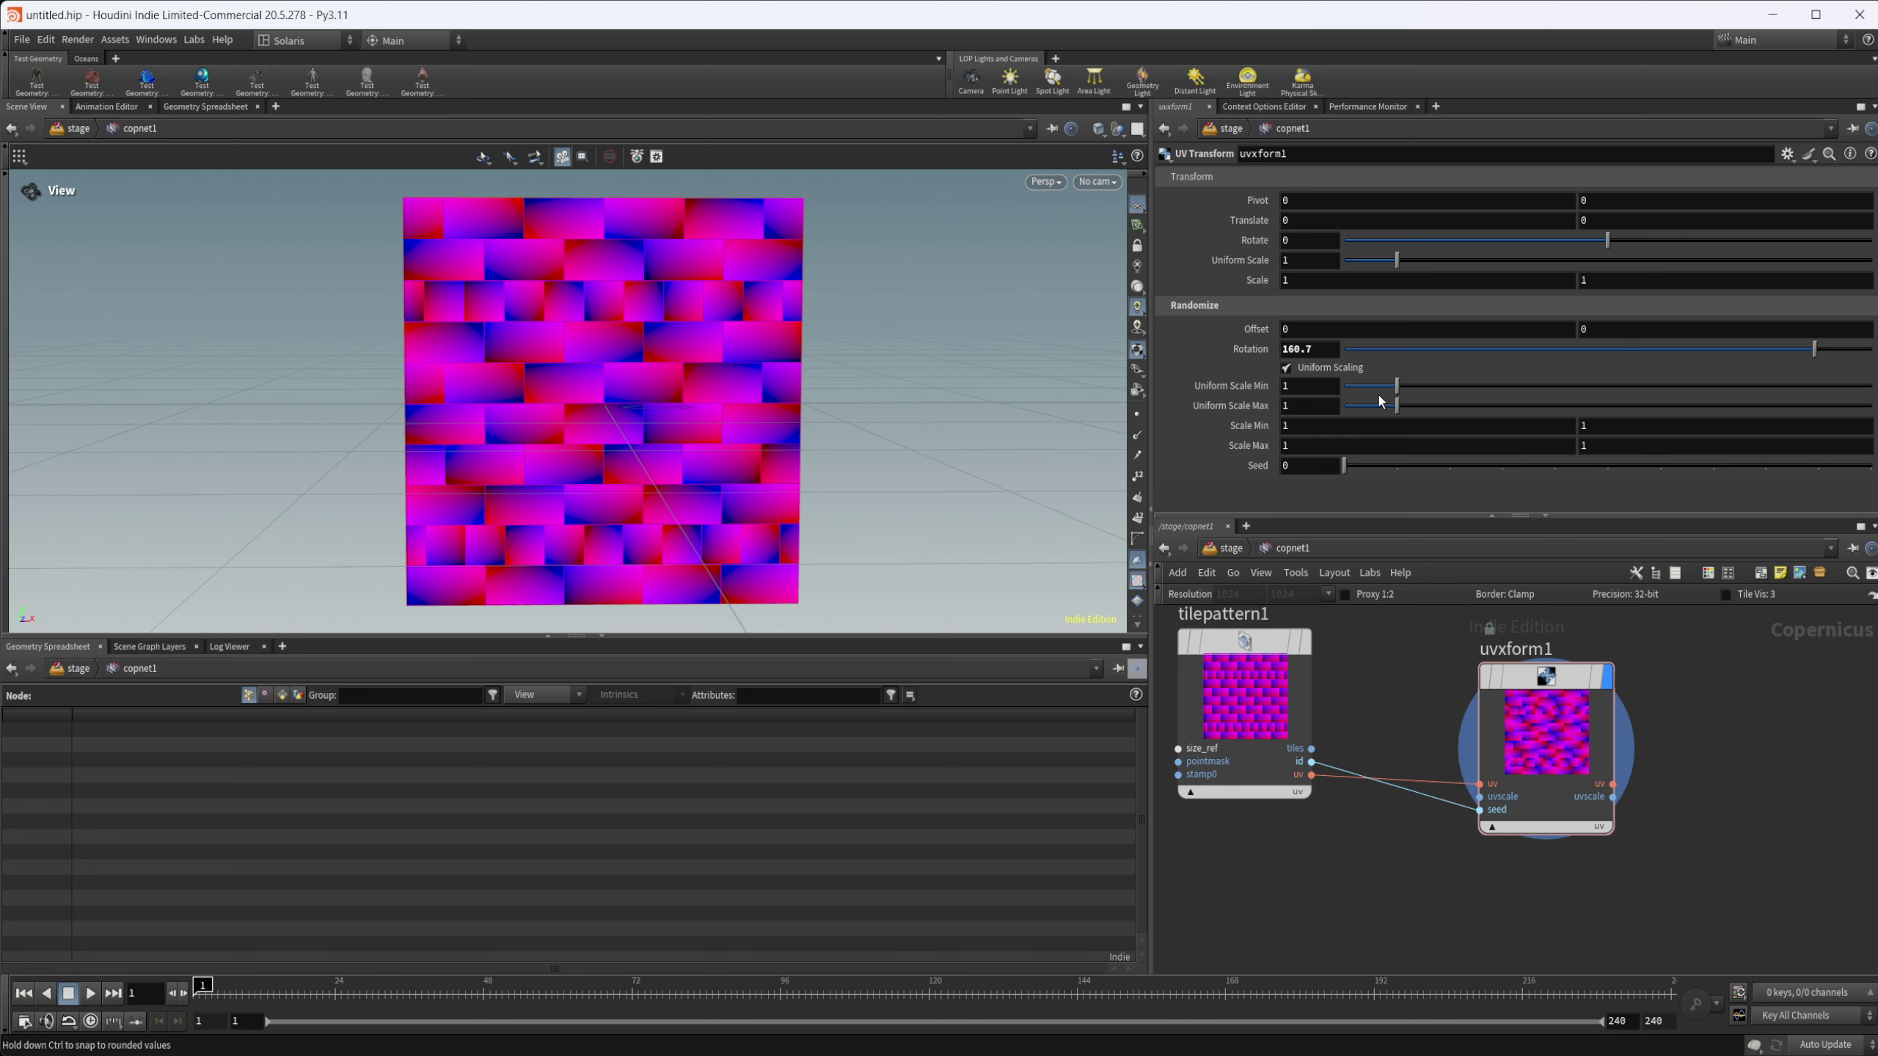
# Step: Try other randomized uniform scale limits and a seed of 1 on the UV Transform, and restore their default values
pyautogui.moveTo(1396, 387); pyautogui.dragTo(1459, 402)
pyautogui.keyDown('ctrl'); pyautogui.middleClick(1244, 385); pyautogui.keyUp('ctrl')
pyautogui.keyDown('ctrl'); pyautogui.middleClick(1244, 404); pyautogui.keyUp('ctrl')
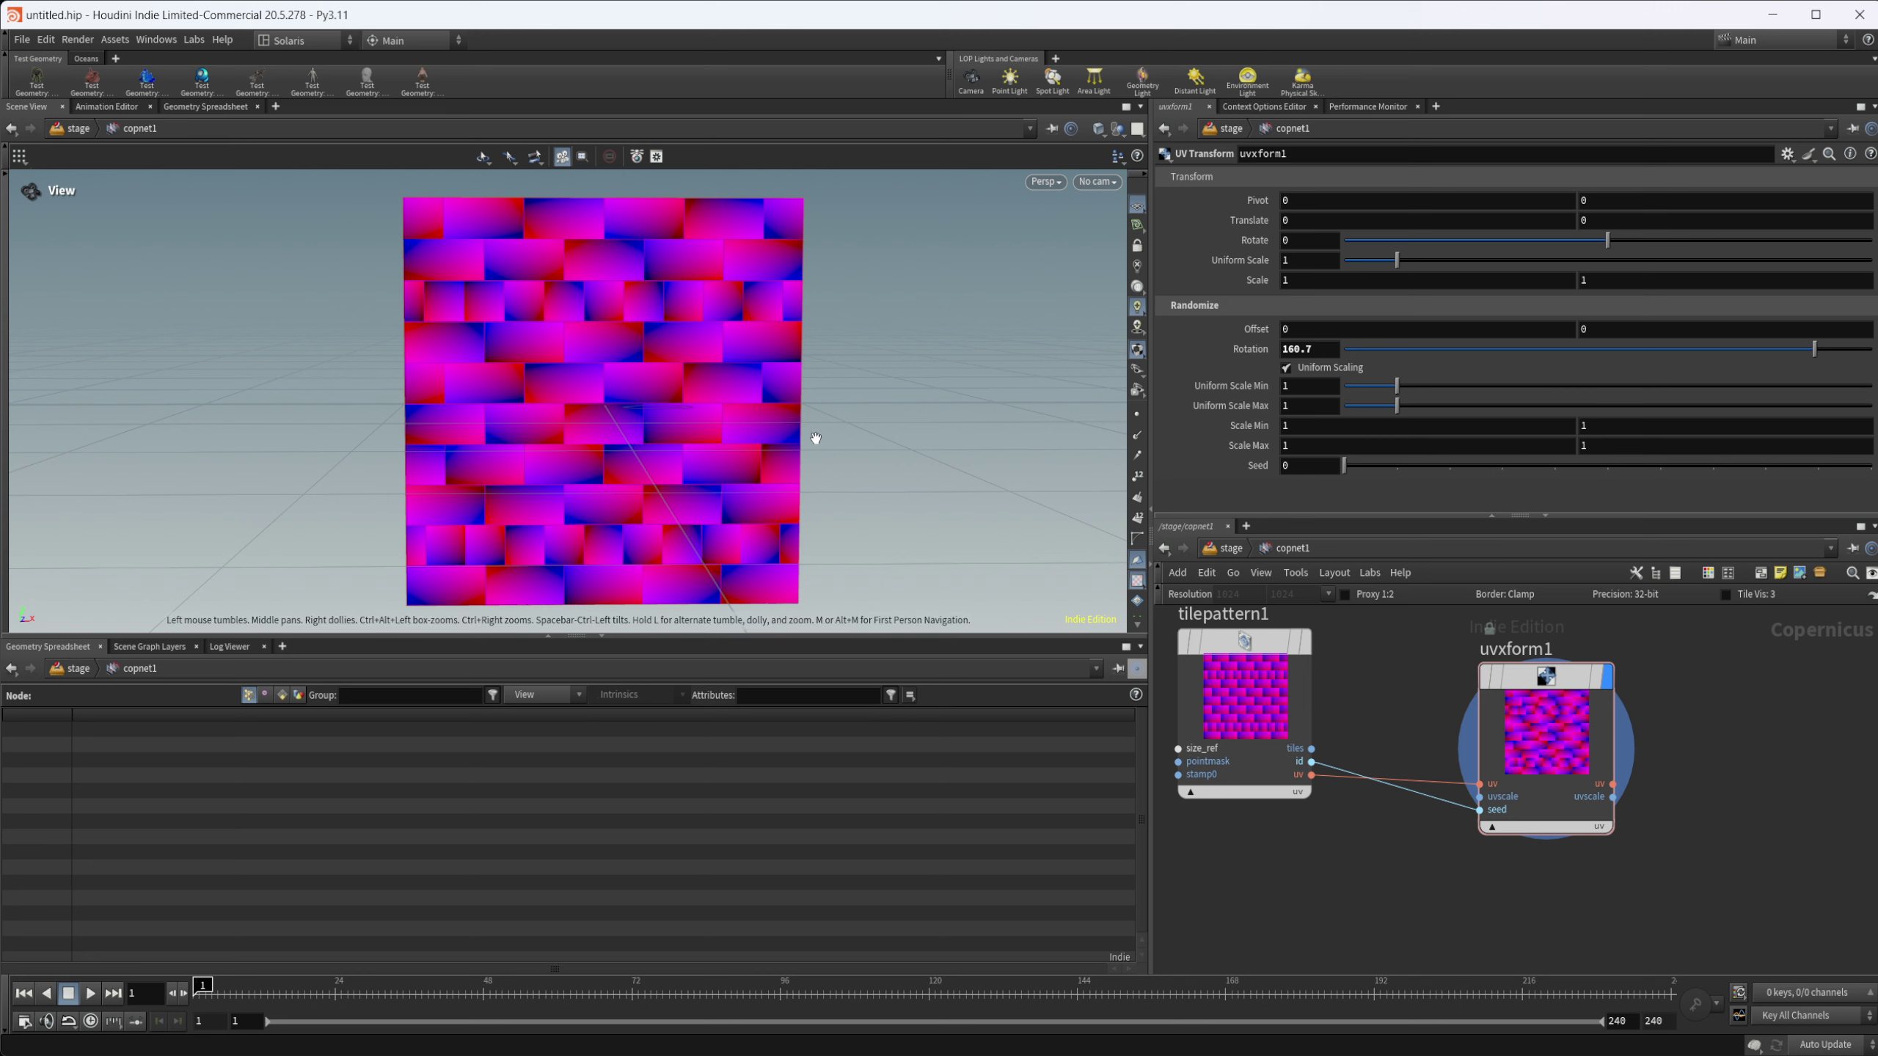
pyautogui.moveTo(1357, 470); pyautogui.dragTo(1394, 467)
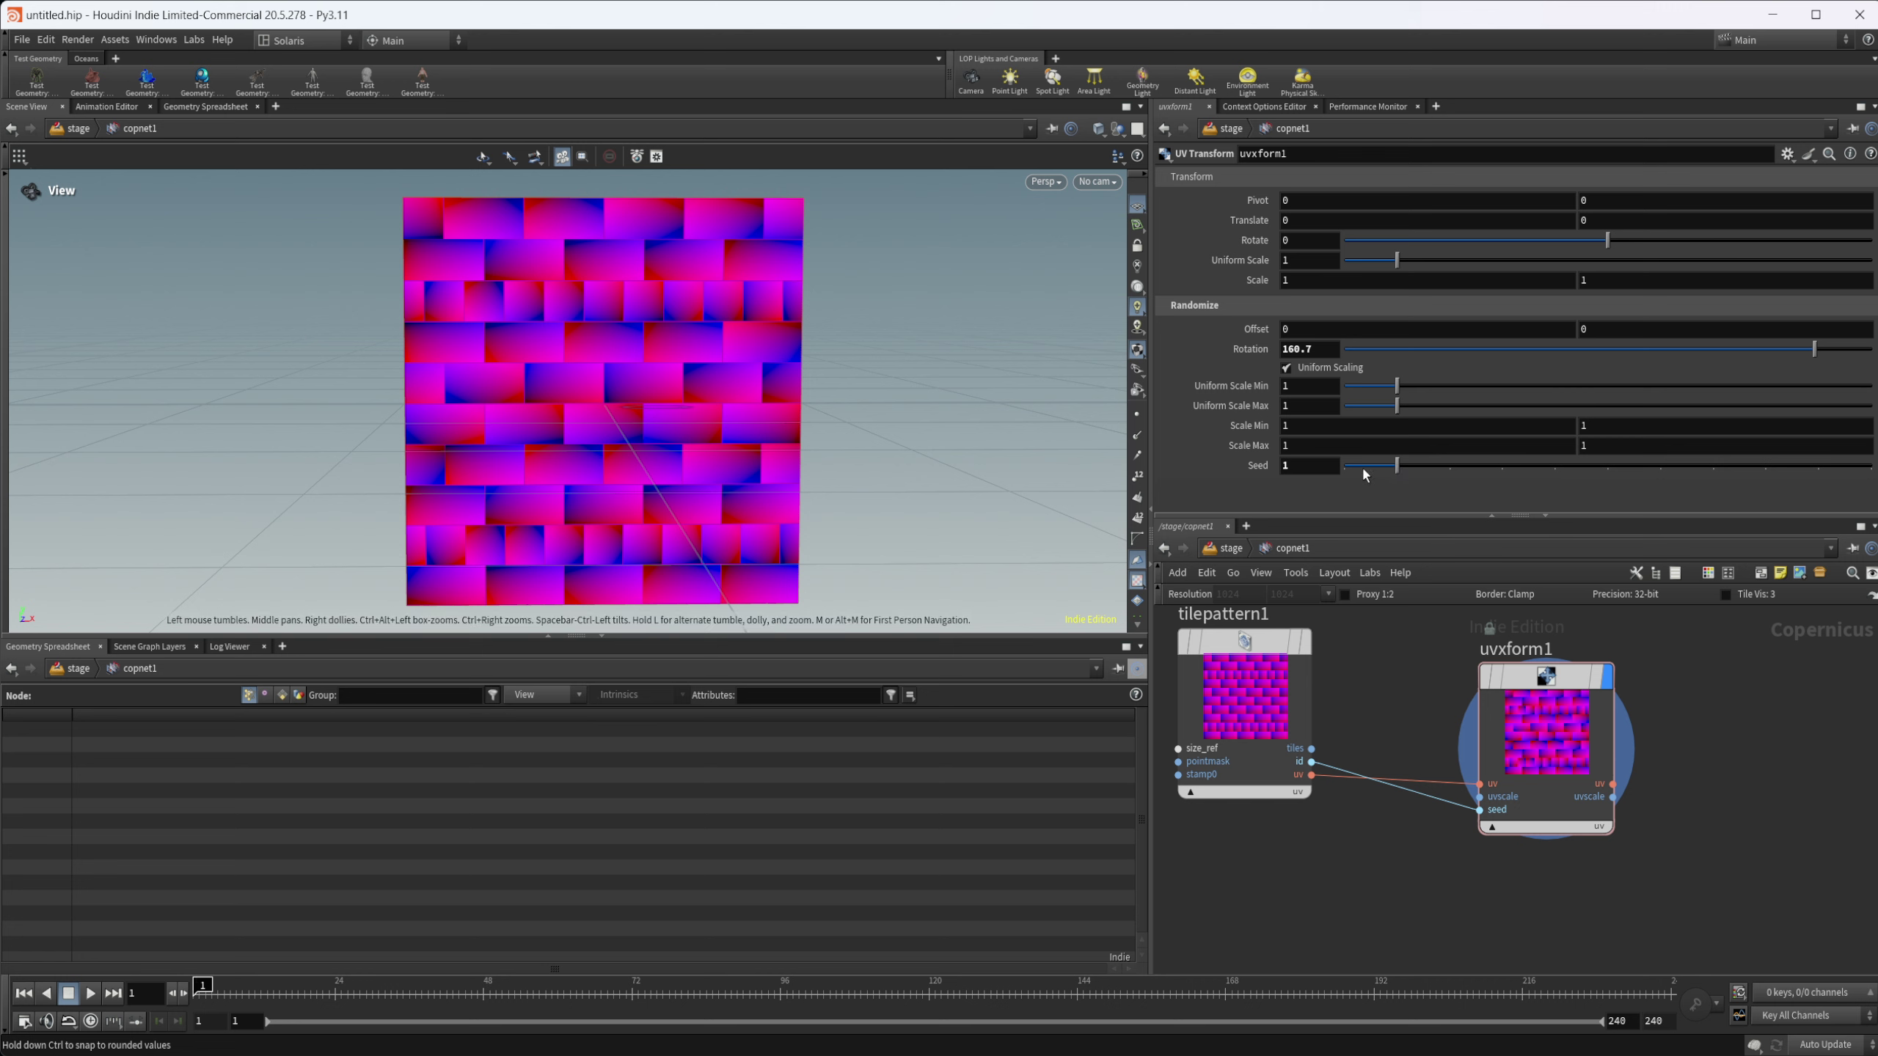
pyautogui.moveTo(1364, 469); pyautogui.dragTo(1342, 468)
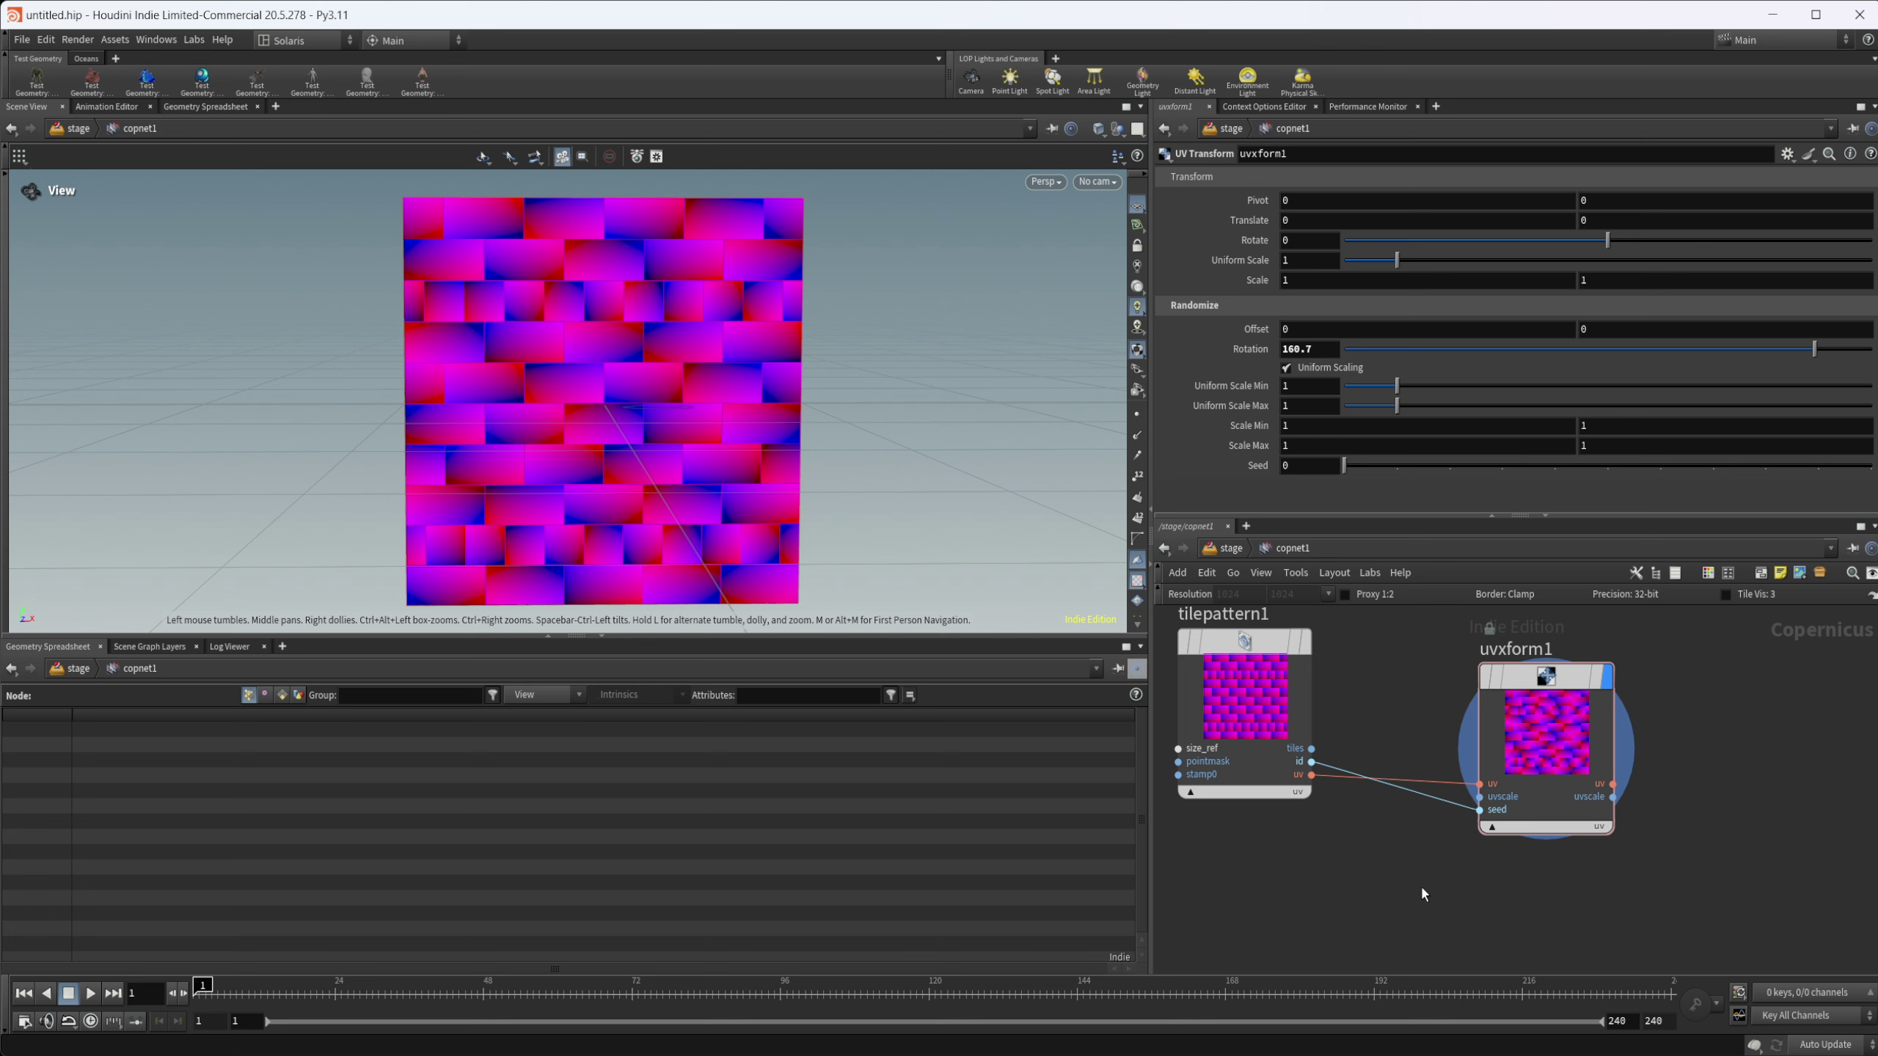
# Step: Add a UV Sample node using the Image Sample entry and wire the UV Transform's uv output into its uv input
pyautogui.moveTo(1568, 895); pyautogui.dragTo(1470, 890, button='middle')
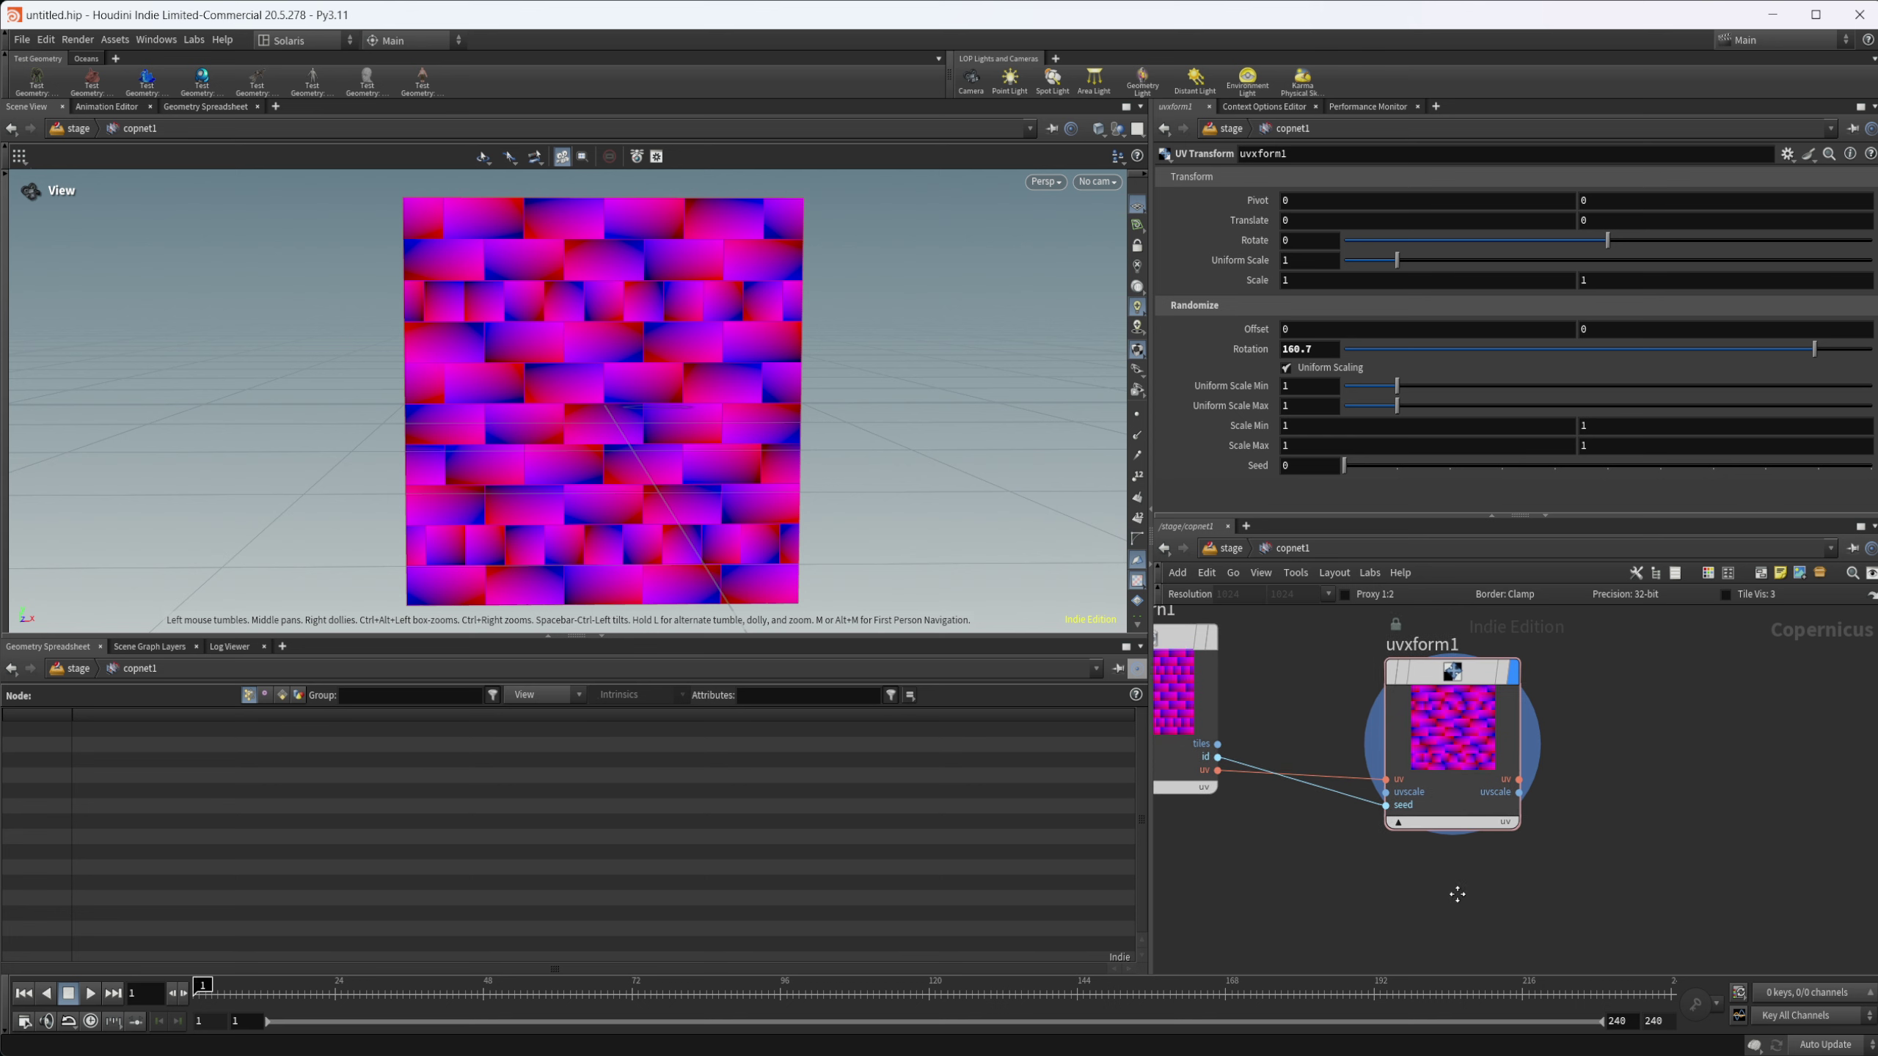
pyautogui.moveTo(1655, 856); pyautogui.dragTo(1604, 847, button='middle')
pyautogui.press('Tab')
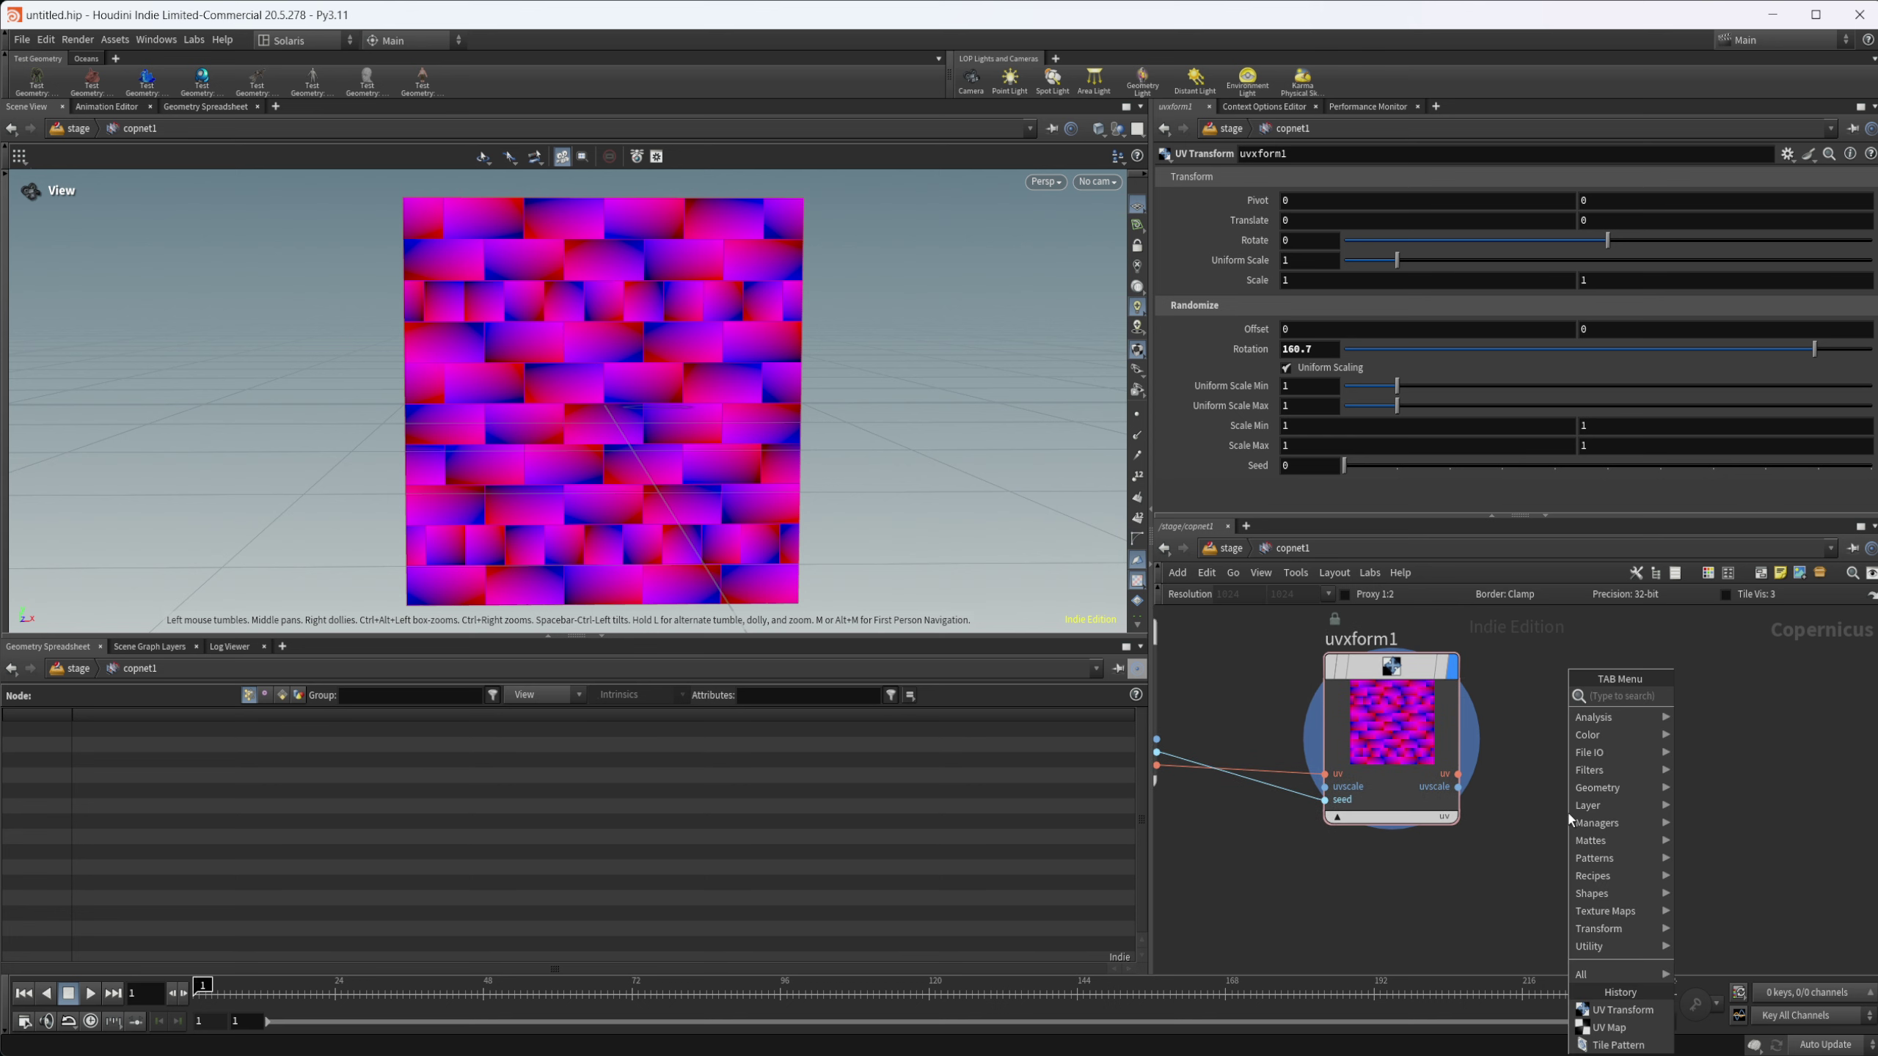
pyautogui.write('sam')
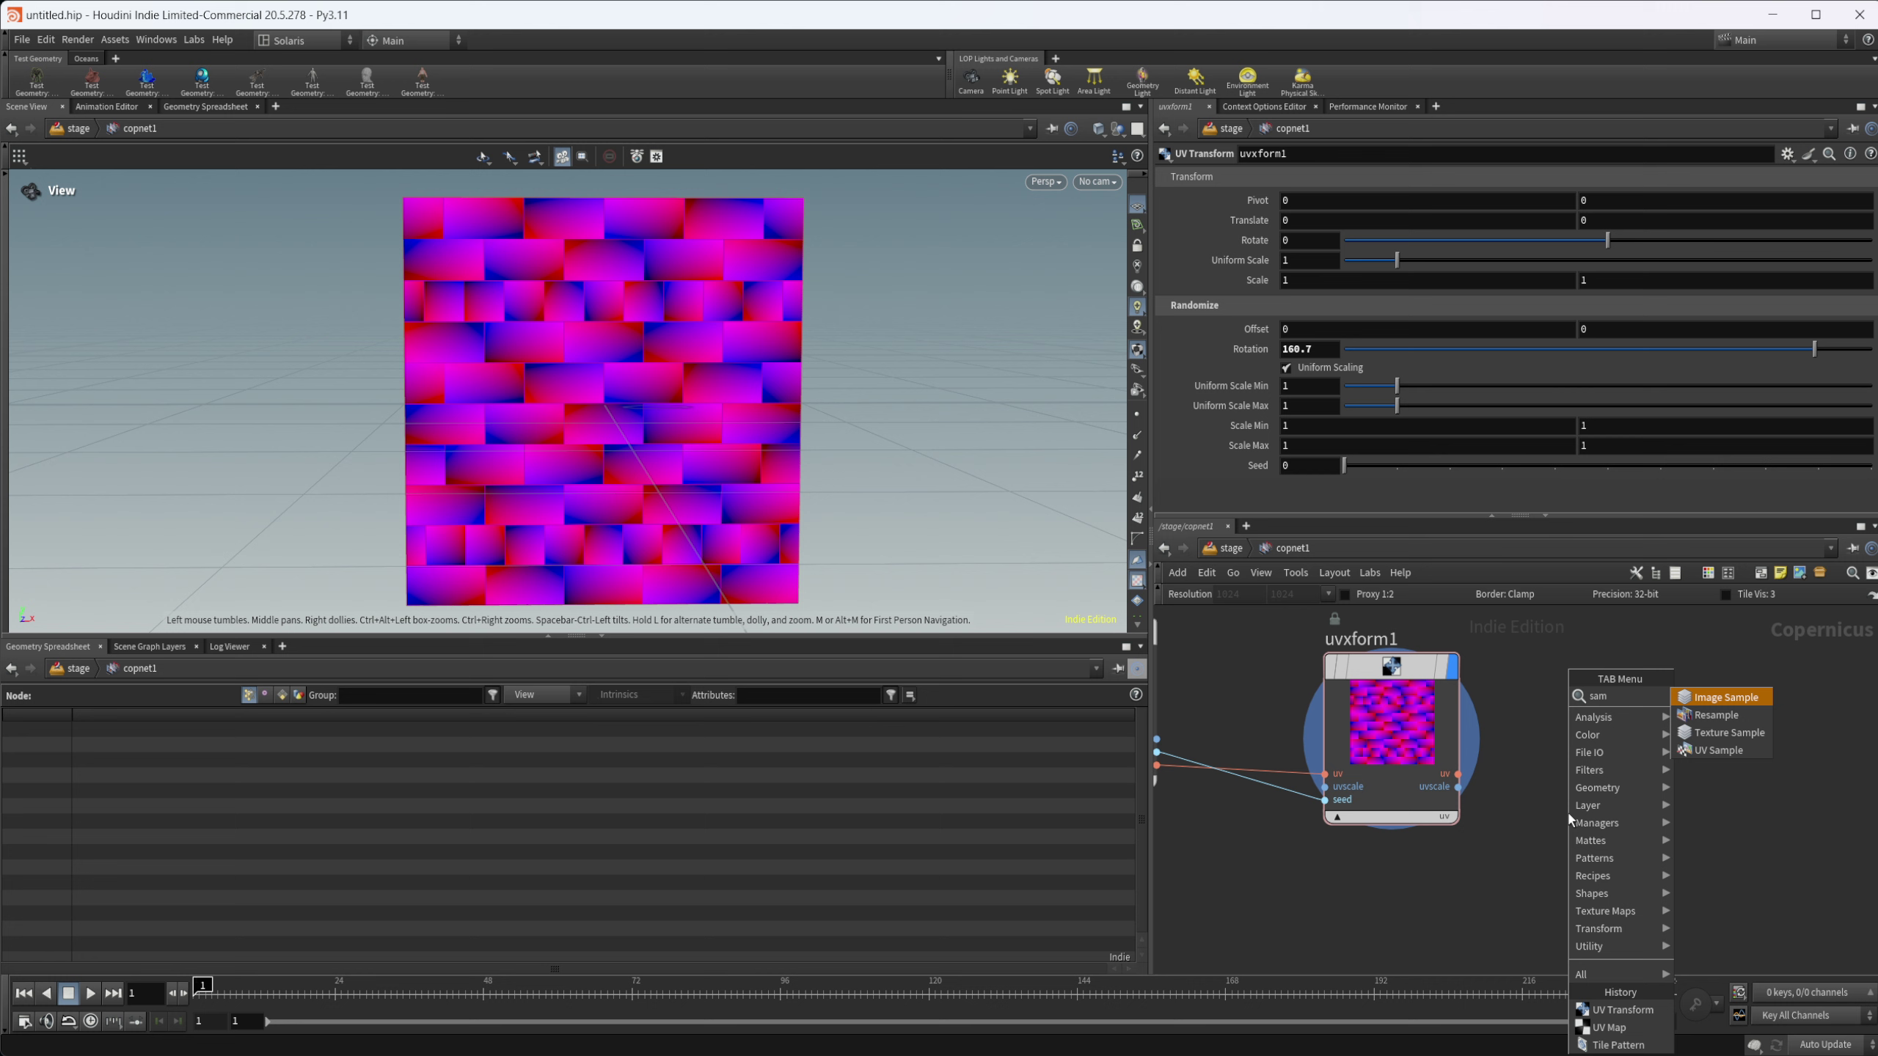
pyautogui.press('Return')
pyautogui.click(1549, 773)
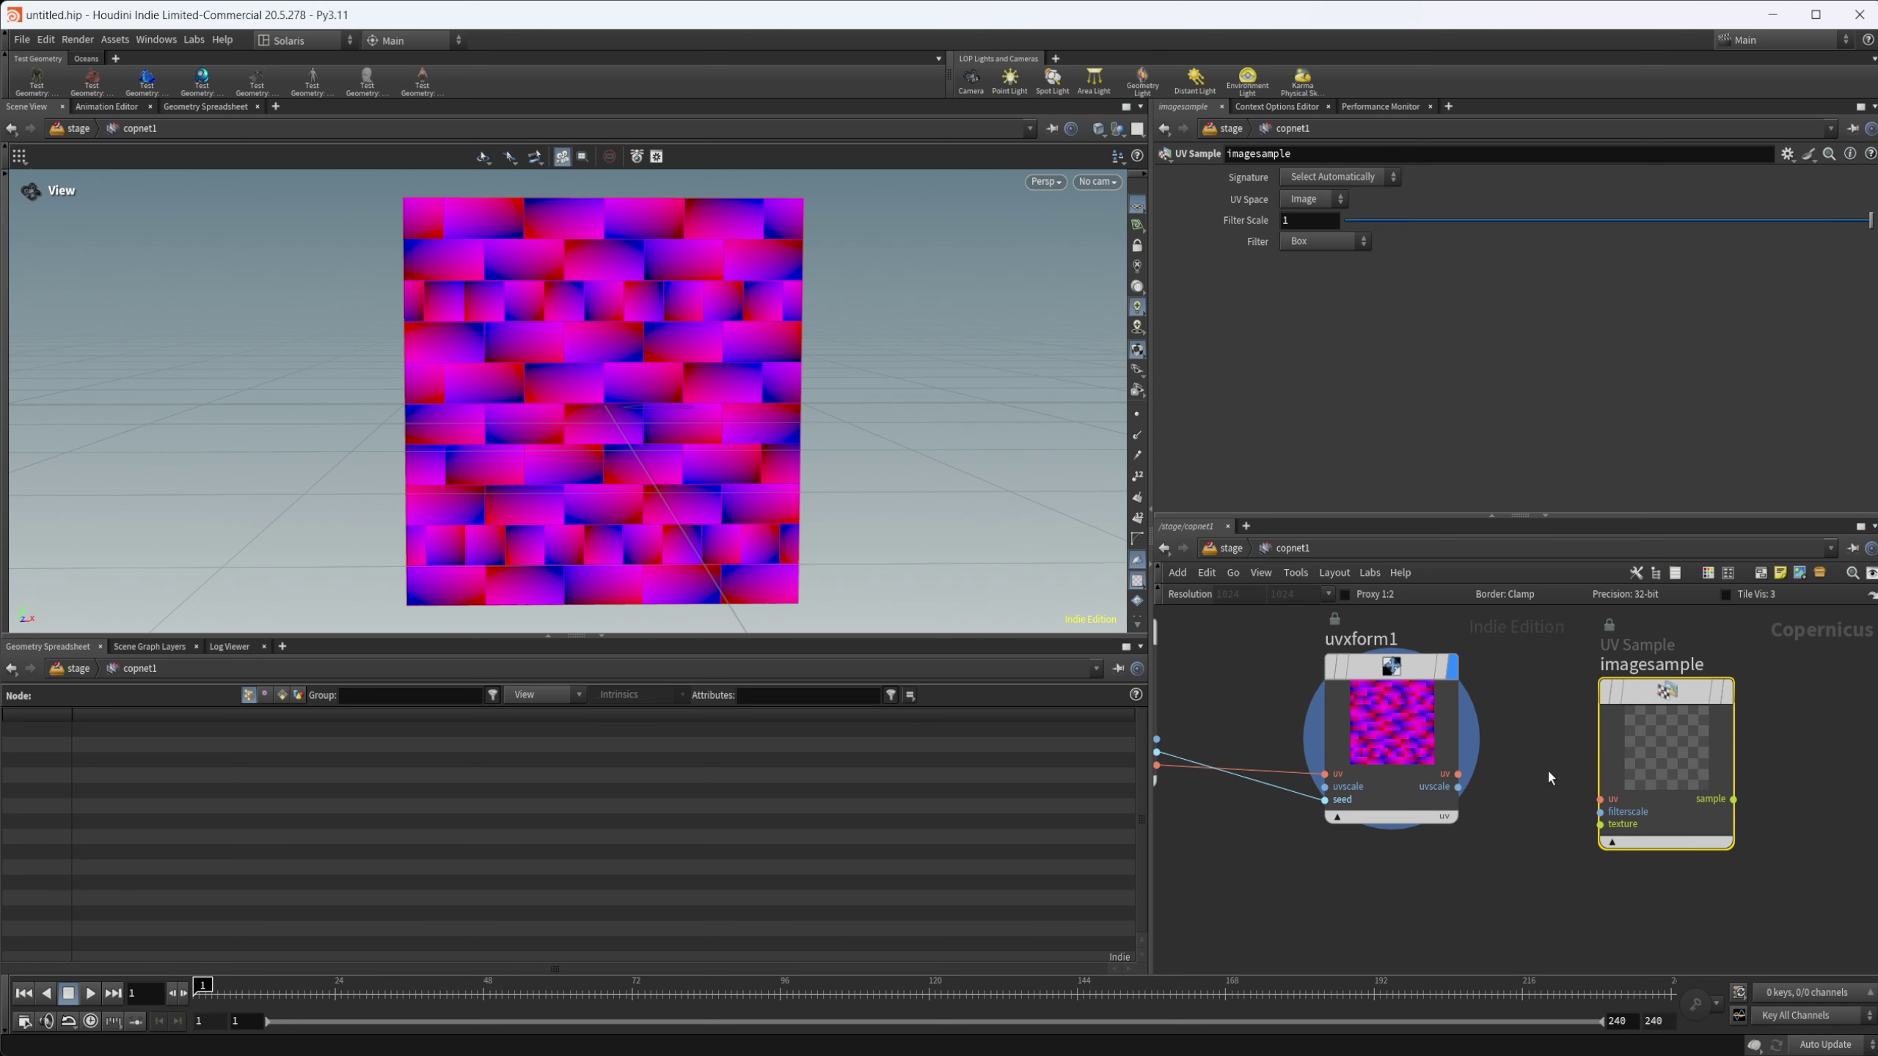
pyautogui.click(1459, 775)
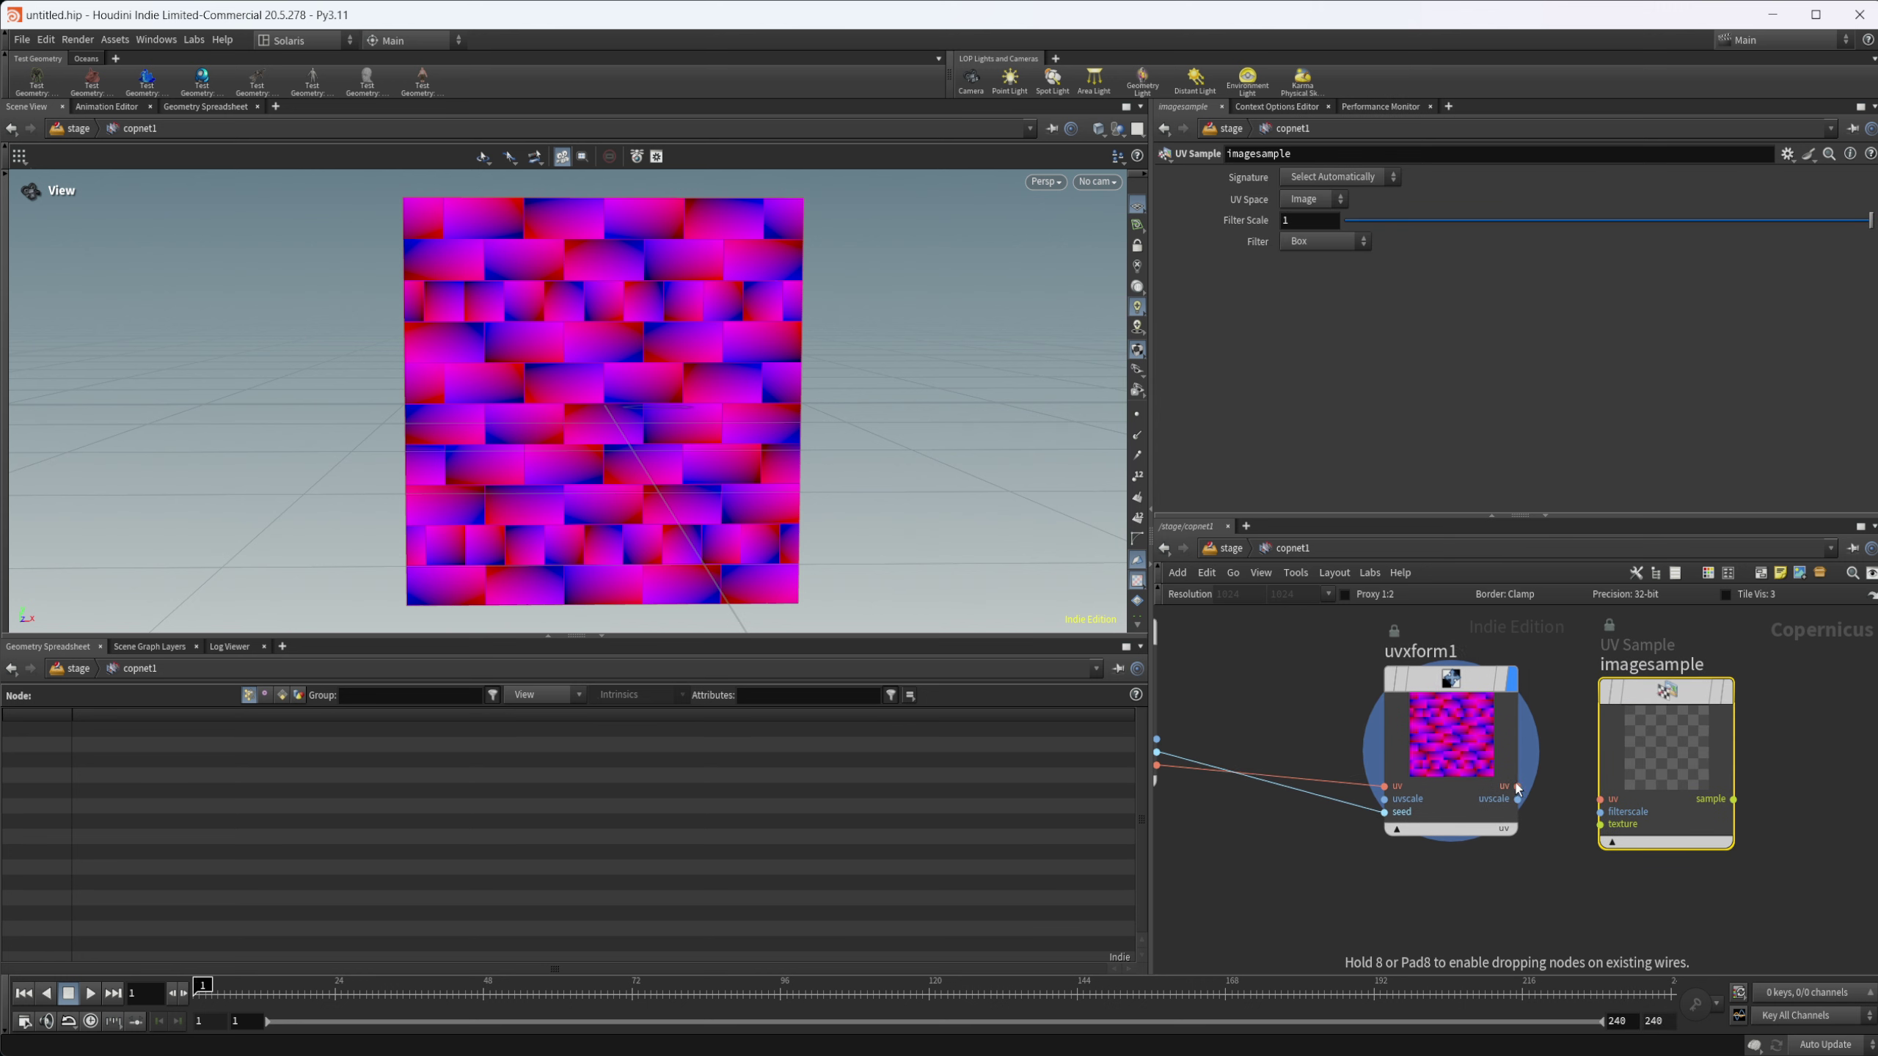
pyautogui.click(1601, 799)
# Step: Add a UV Grid node that loads uvgrid_grey.pic below the UV Transform
pyautogui.press('Tab')
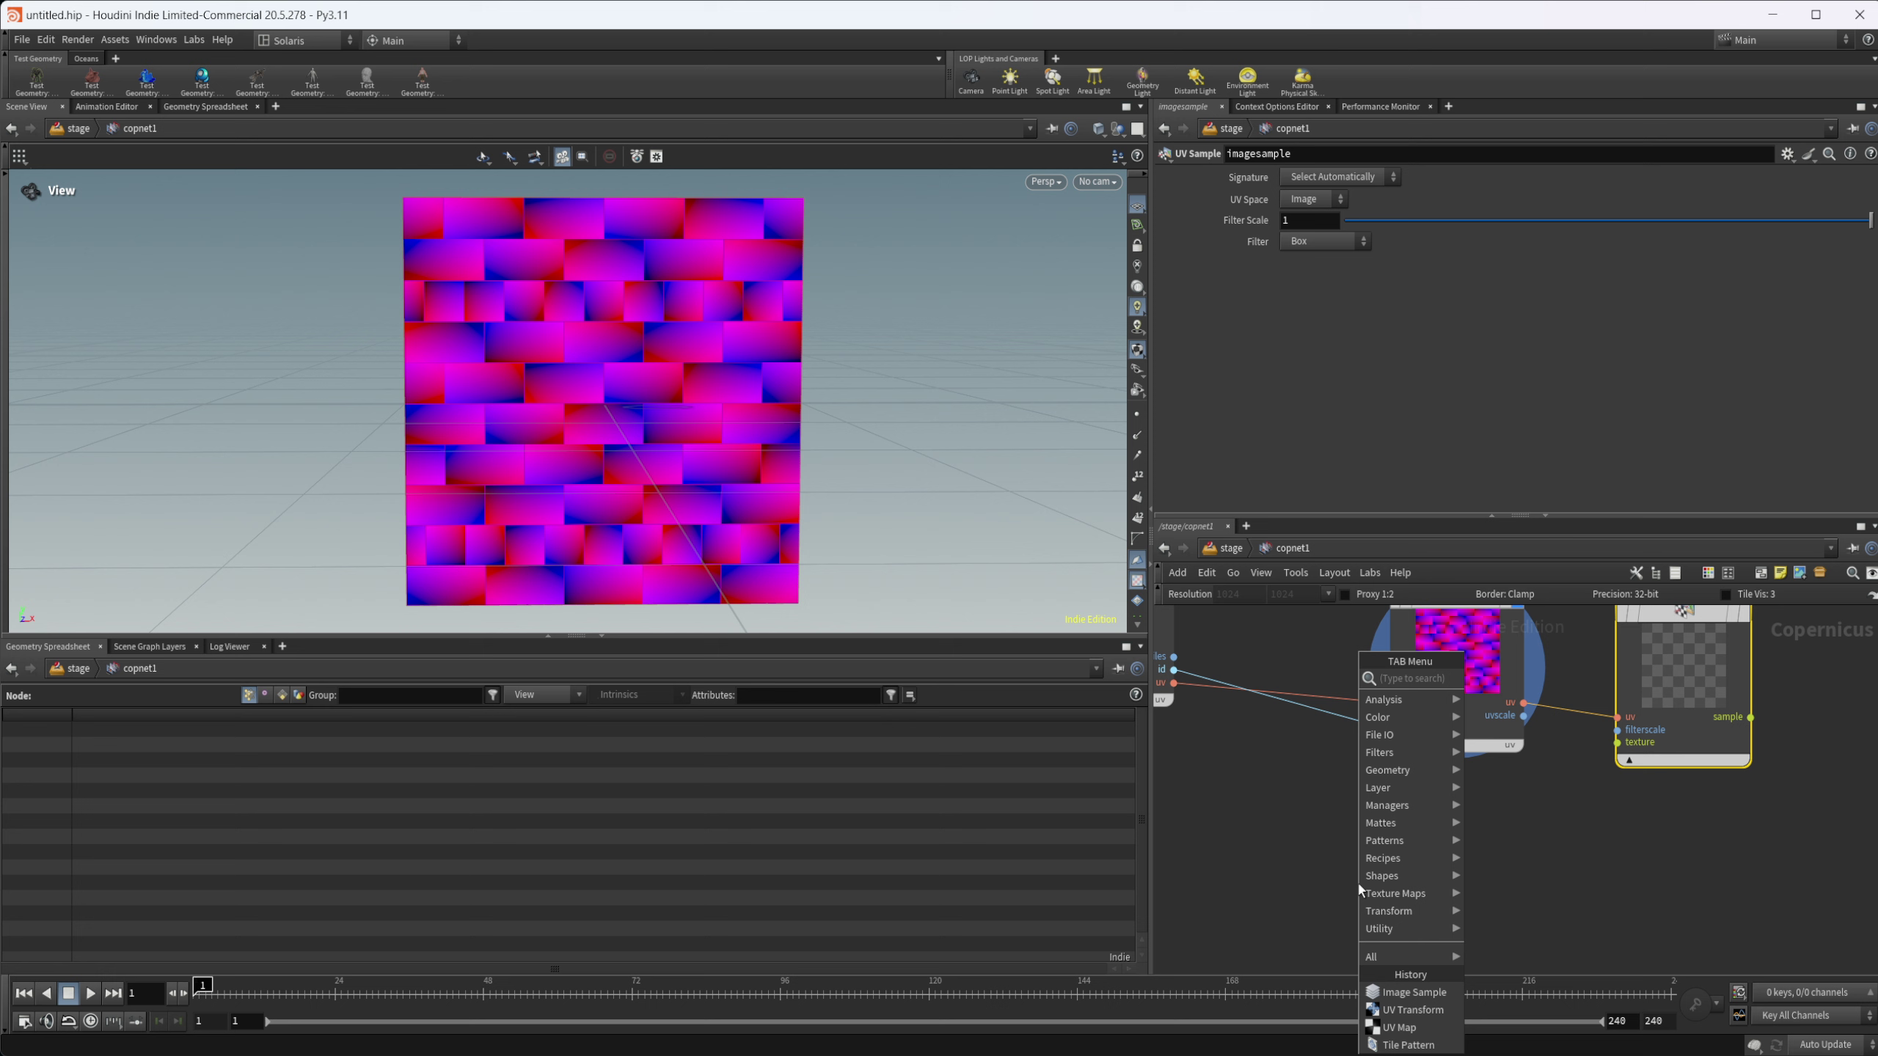
pyautogui.write('uv g')
pyautogui.press('Return')
pyautogui.click(1357, 882)
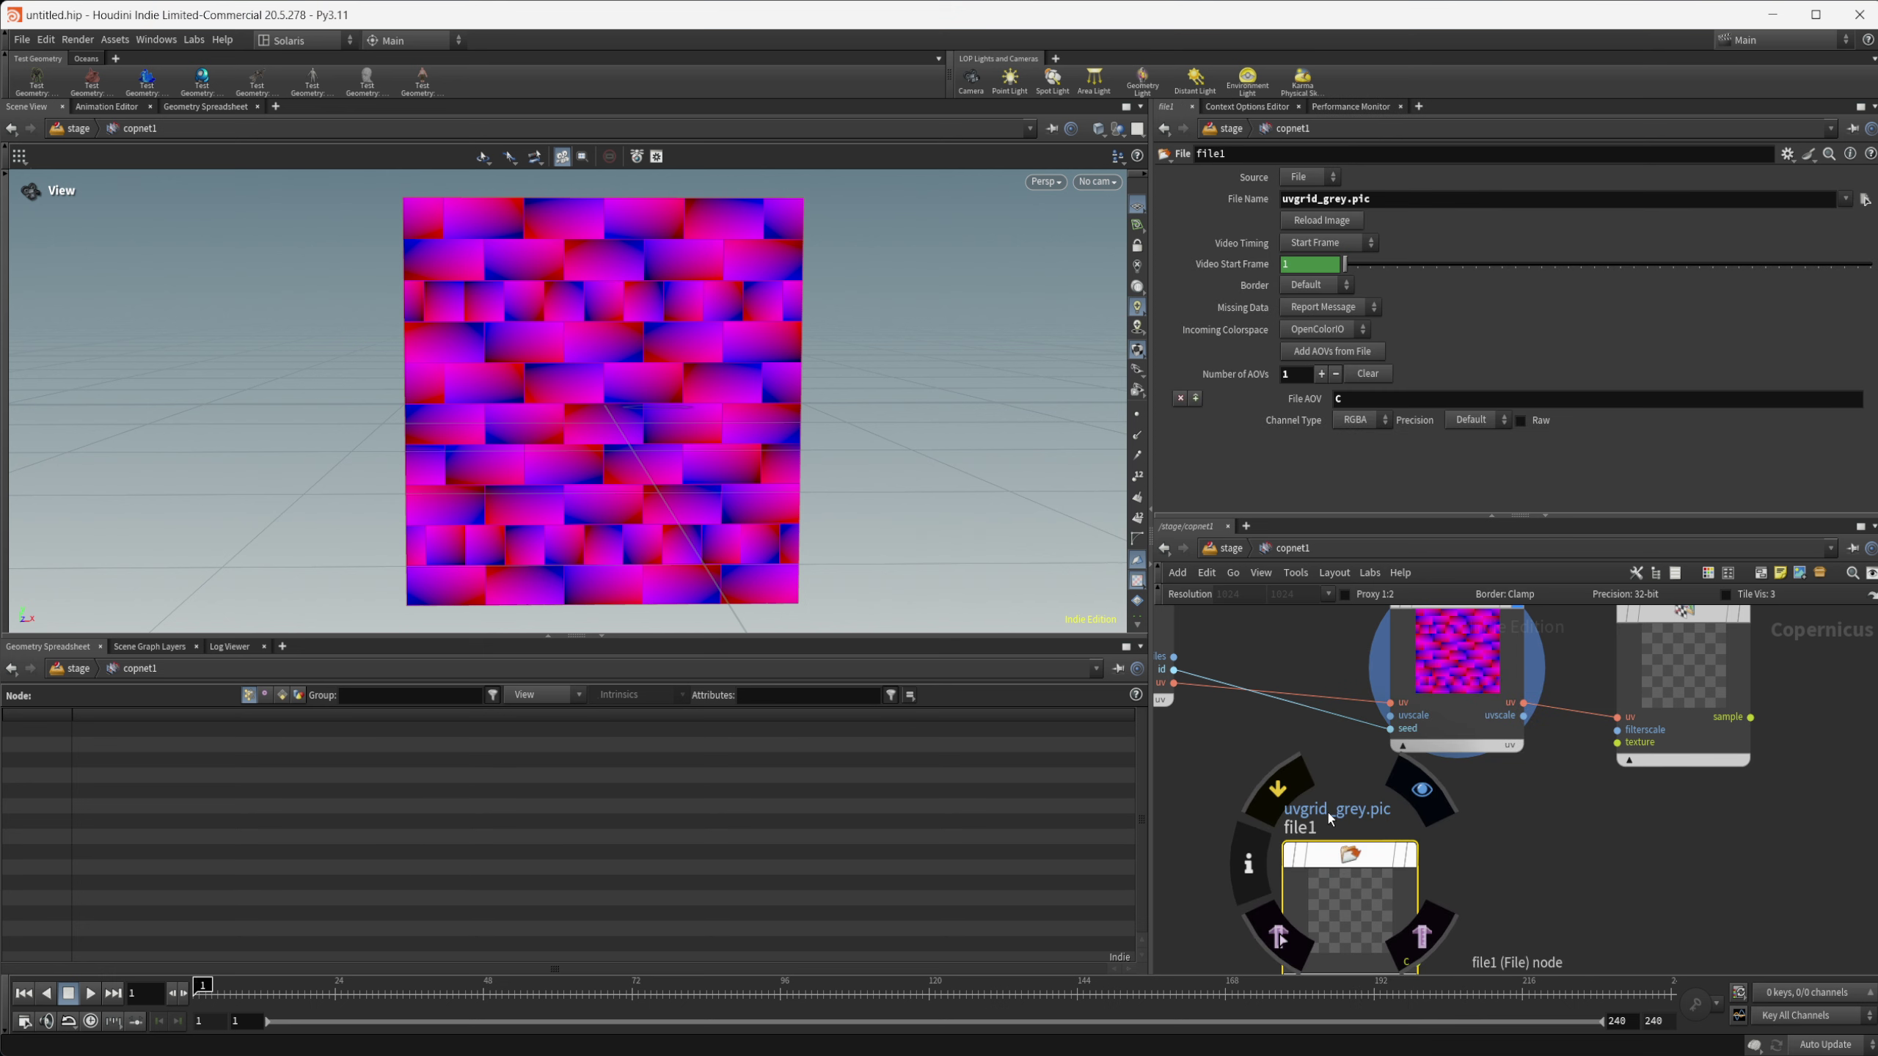
# Step: Add a plain File node with default.pic beside the UV grid file and display its image
pyautogui.scroll(-2, 1461, 872)
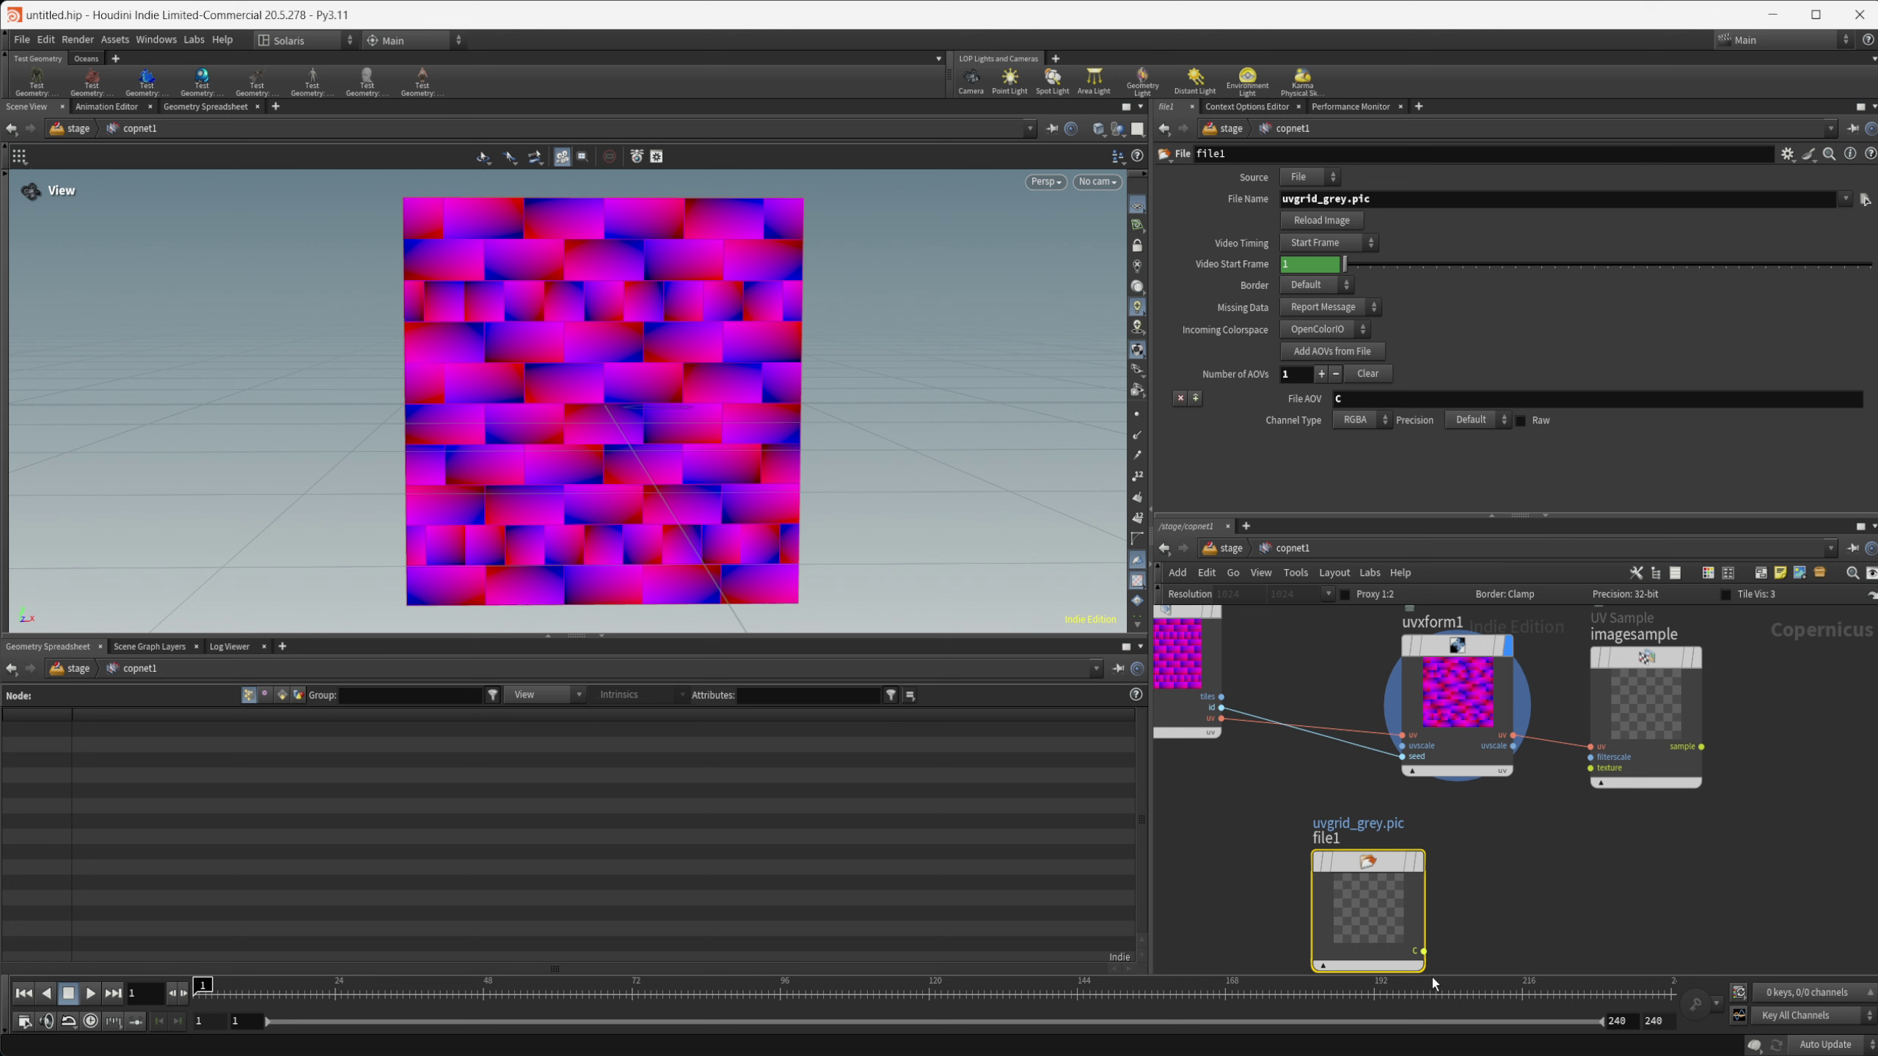
pyautogui.moveTo(1505, 888); pyautogui.dragTo(1458, 790, button='middle')
pyautogui.press('Tab')
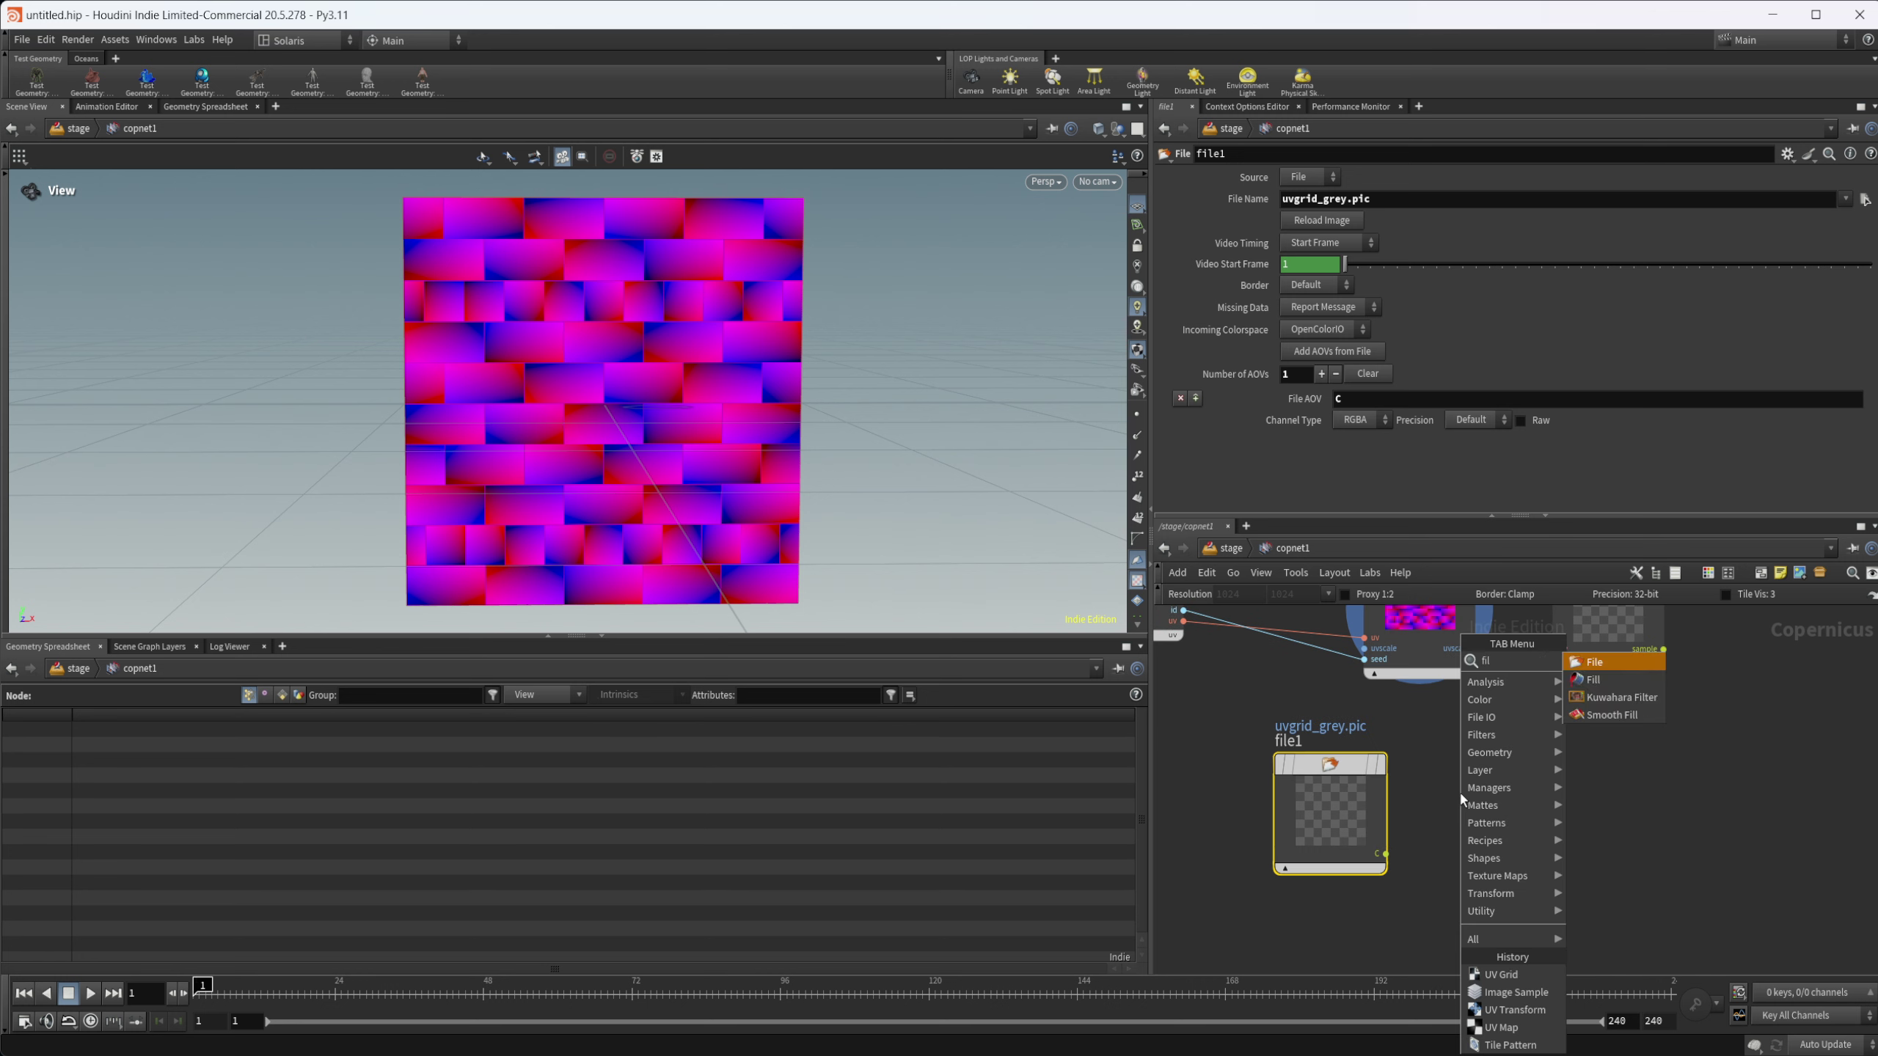
pyautogui.press('Return')
pyautogui.click(1494, 785)
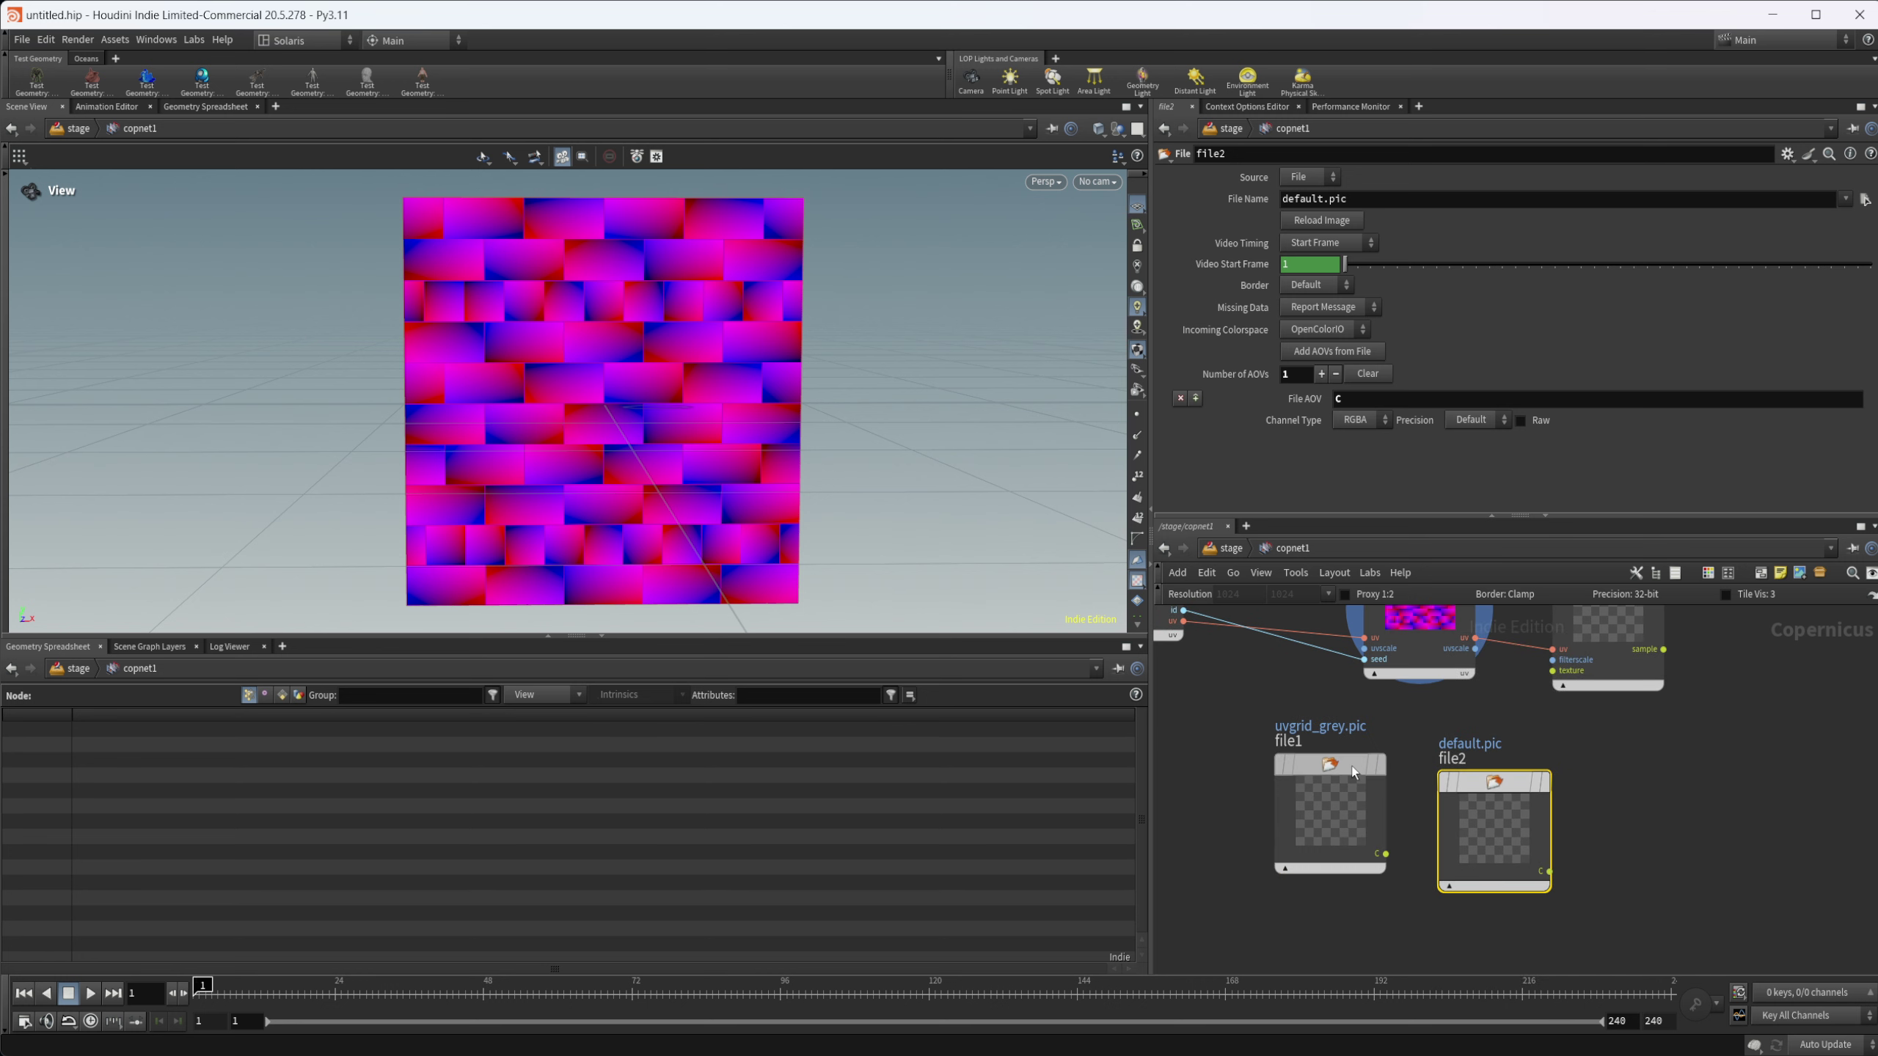
pyautogui.click(1352, 772)
pyautogui.click(1490, 819)
pyautogui.click(1544, 783)
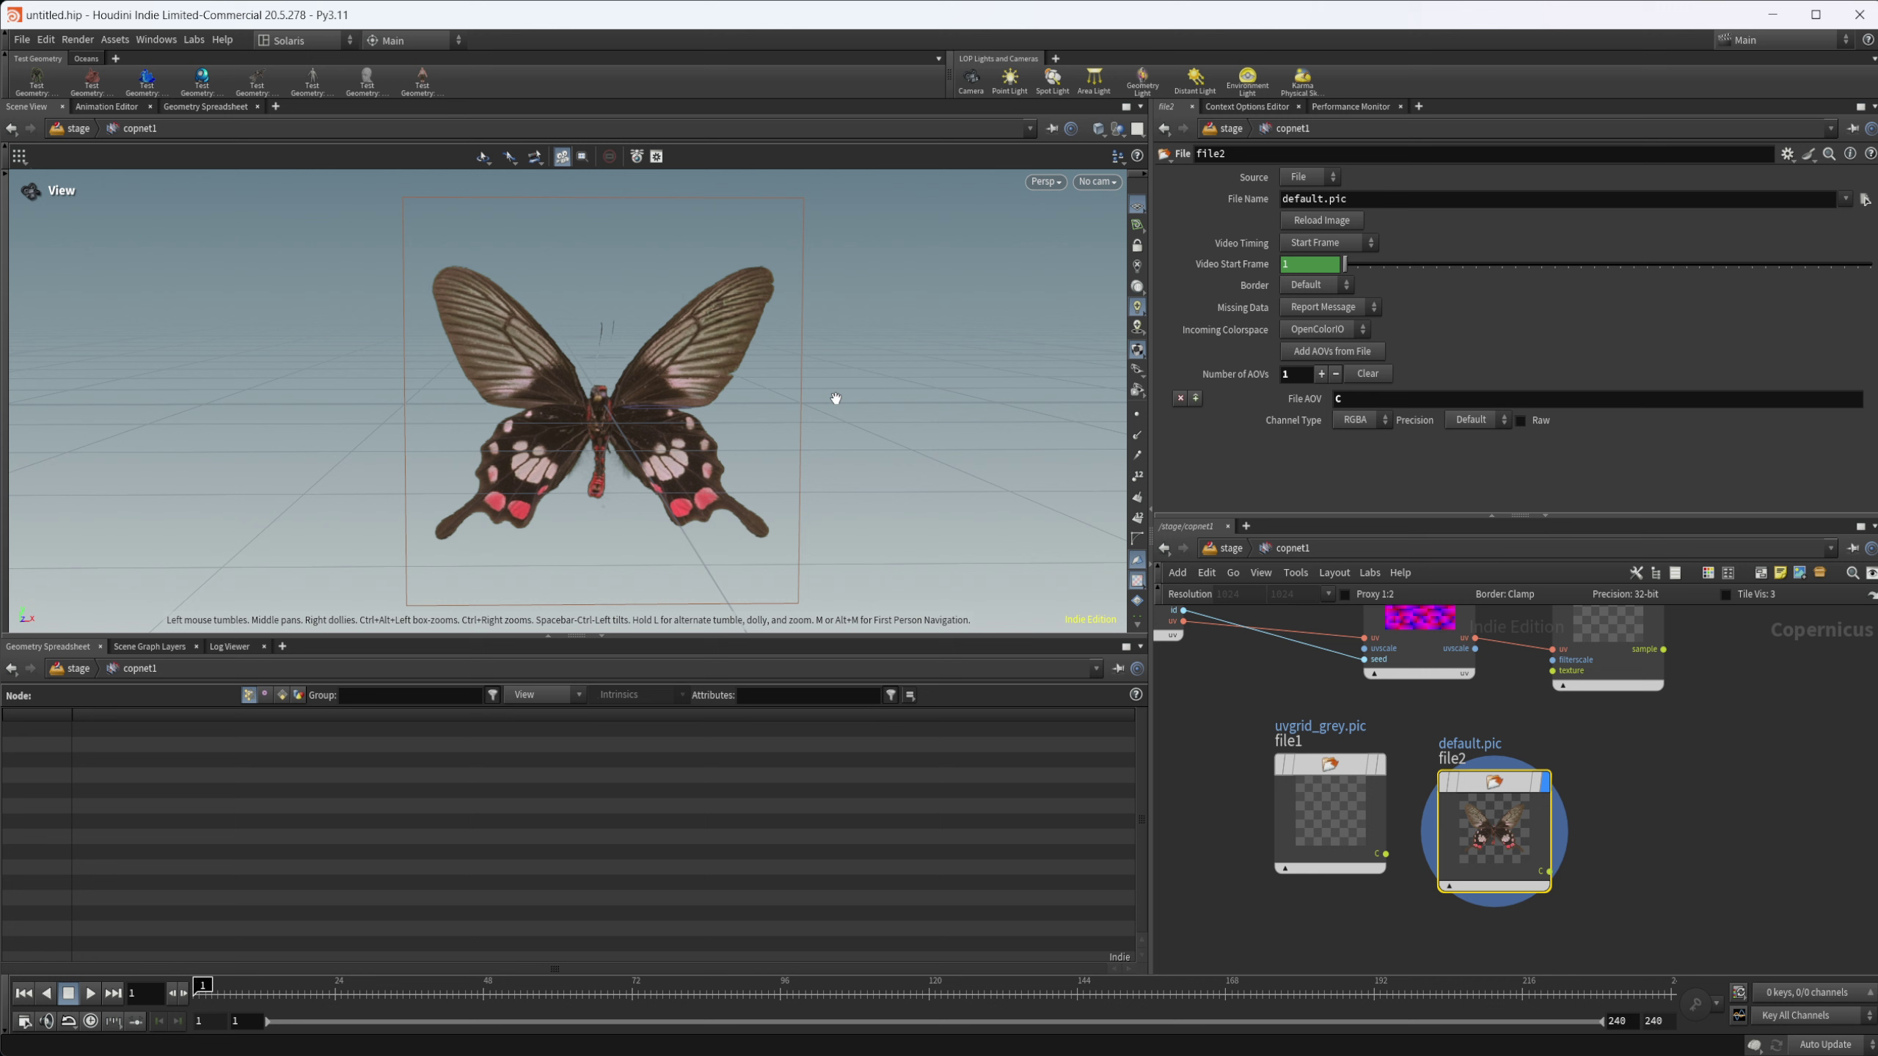
# Step: Display the uvgrid_grey.pic file for comparison and delete the default.pic File node
pyautogui.click(1281, 767)
pyautogui.press('r')
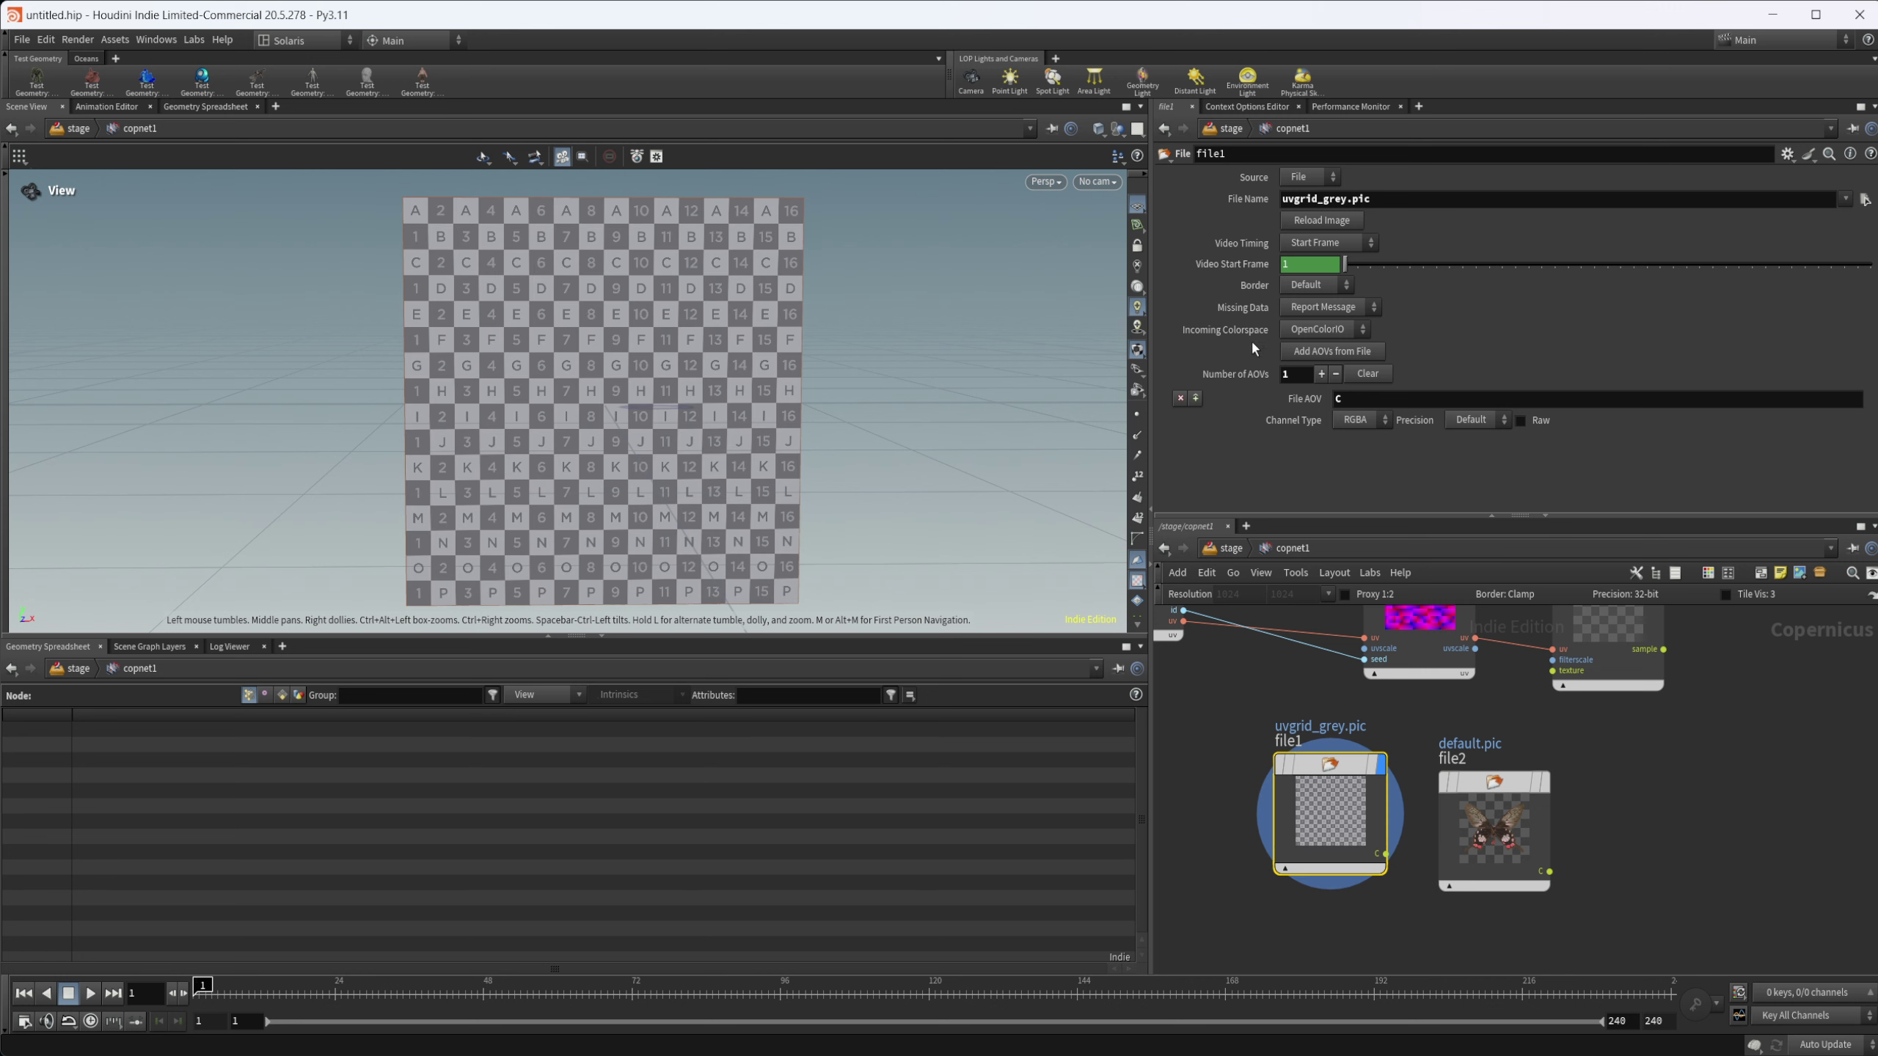
pyautogui.moveTo(1376, 199); pyautogui.dragTo(1257, 207)
pyautogui.click(1489, 797)
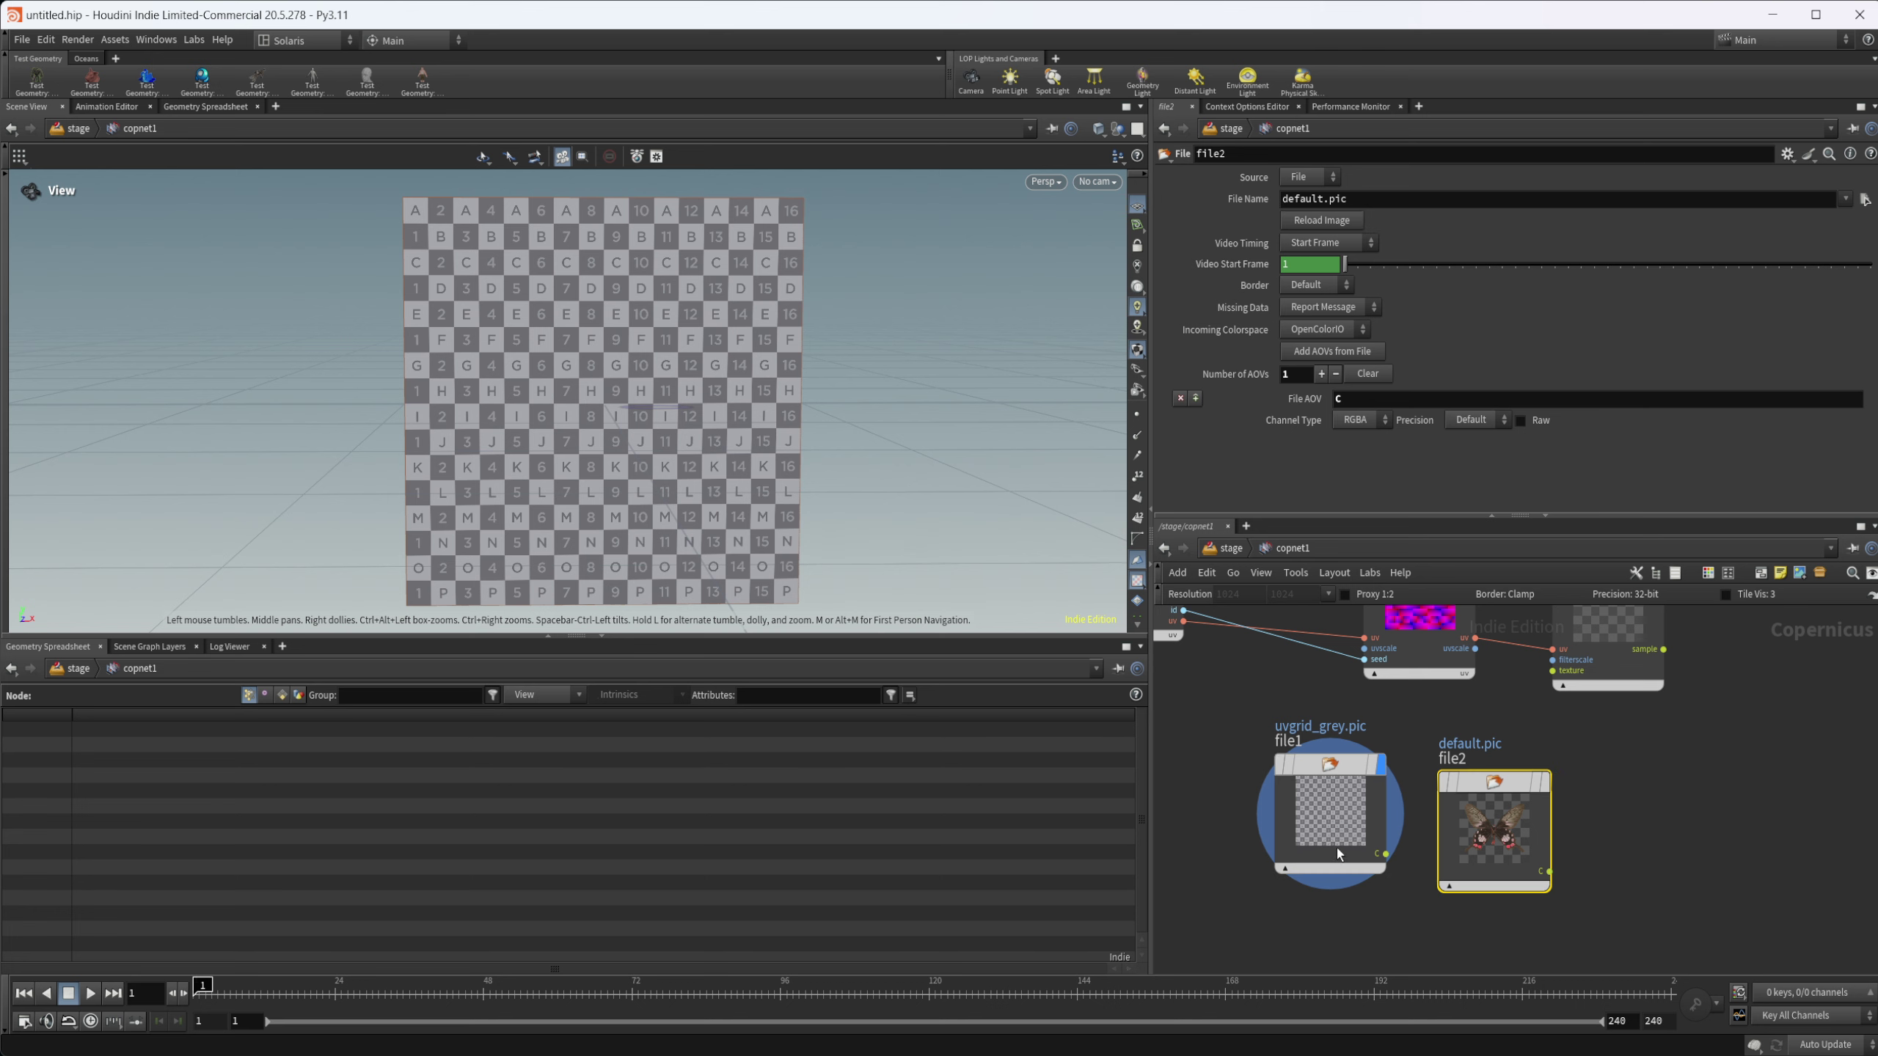
pyautogui.press('Delete')
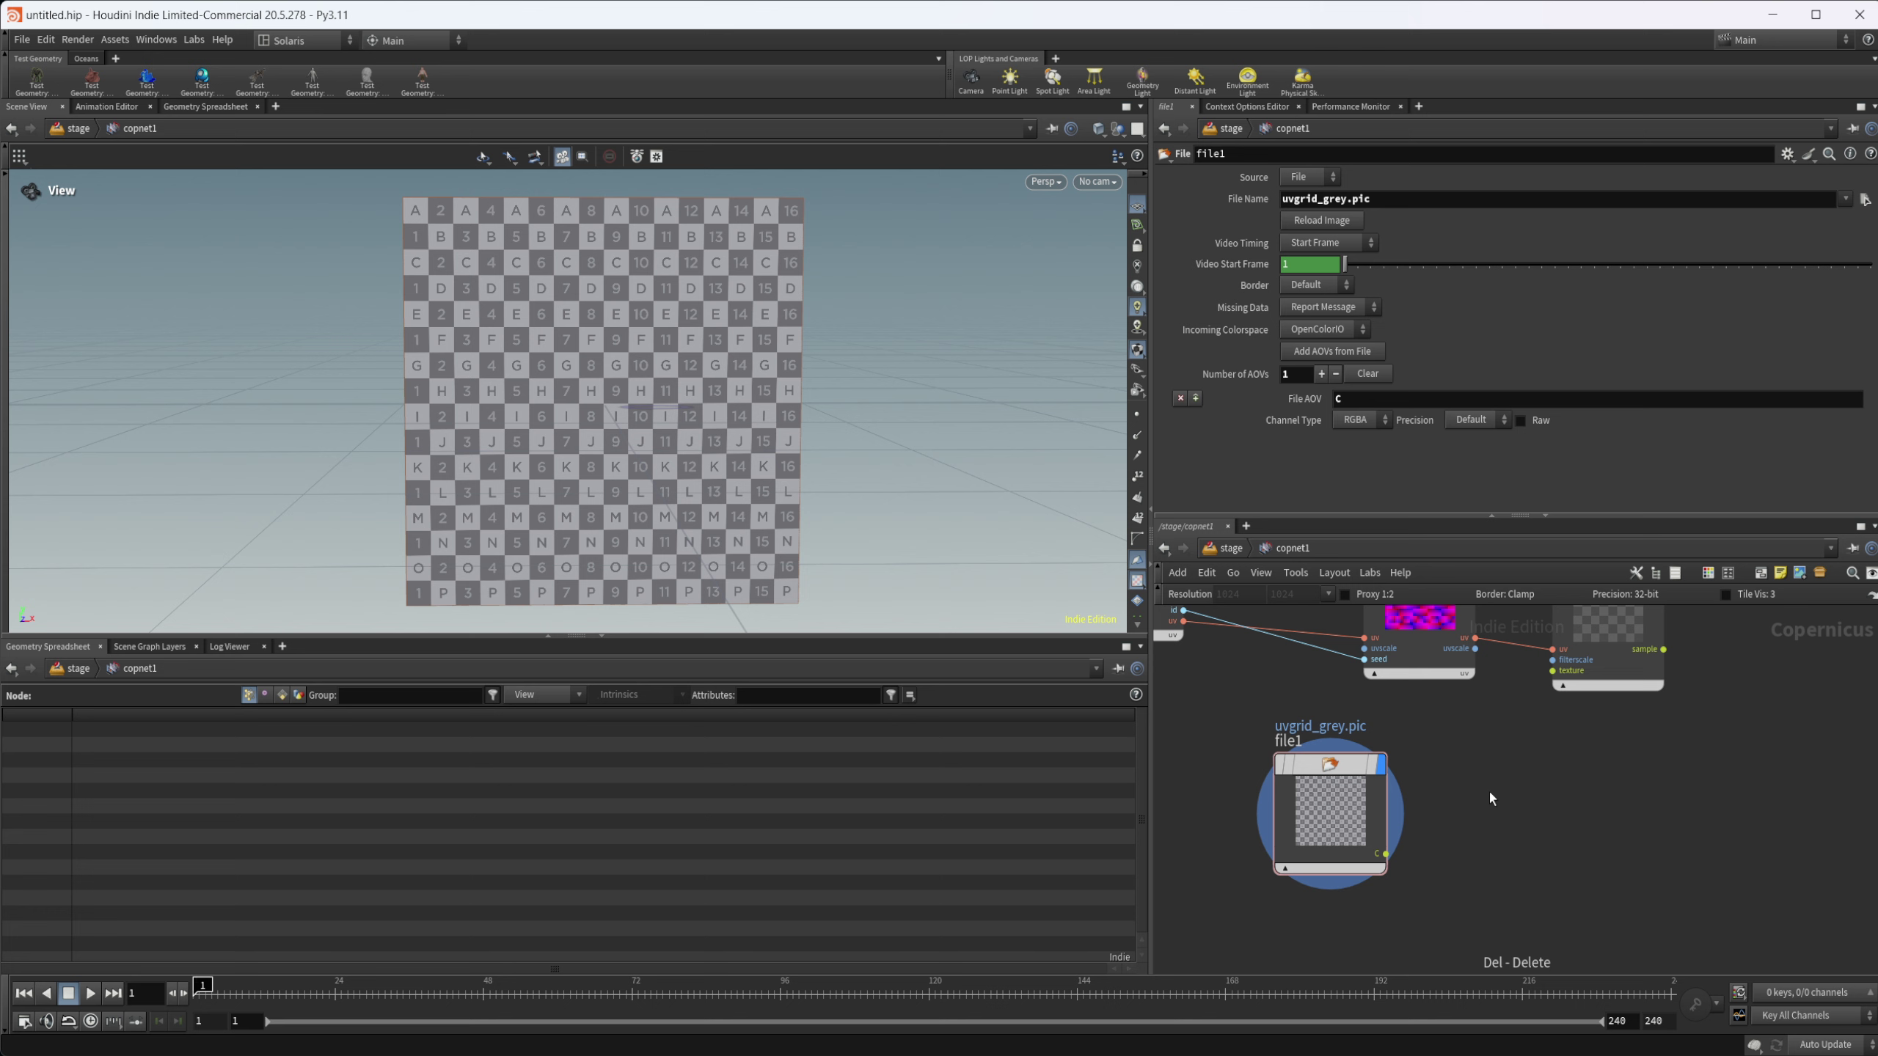
# Step: Wire the uvgrid_grey.pic file's C output into the UV Sample's texture input and display the sampled result
pyautogui.moveTo(1487, 790); pyautogui.dragTo(1440, 849, button='middle')
pyautogui.moveTo(1338, 911); pyautogui.dragTo(1494, 746)
pyautogui.click(1564, 666)
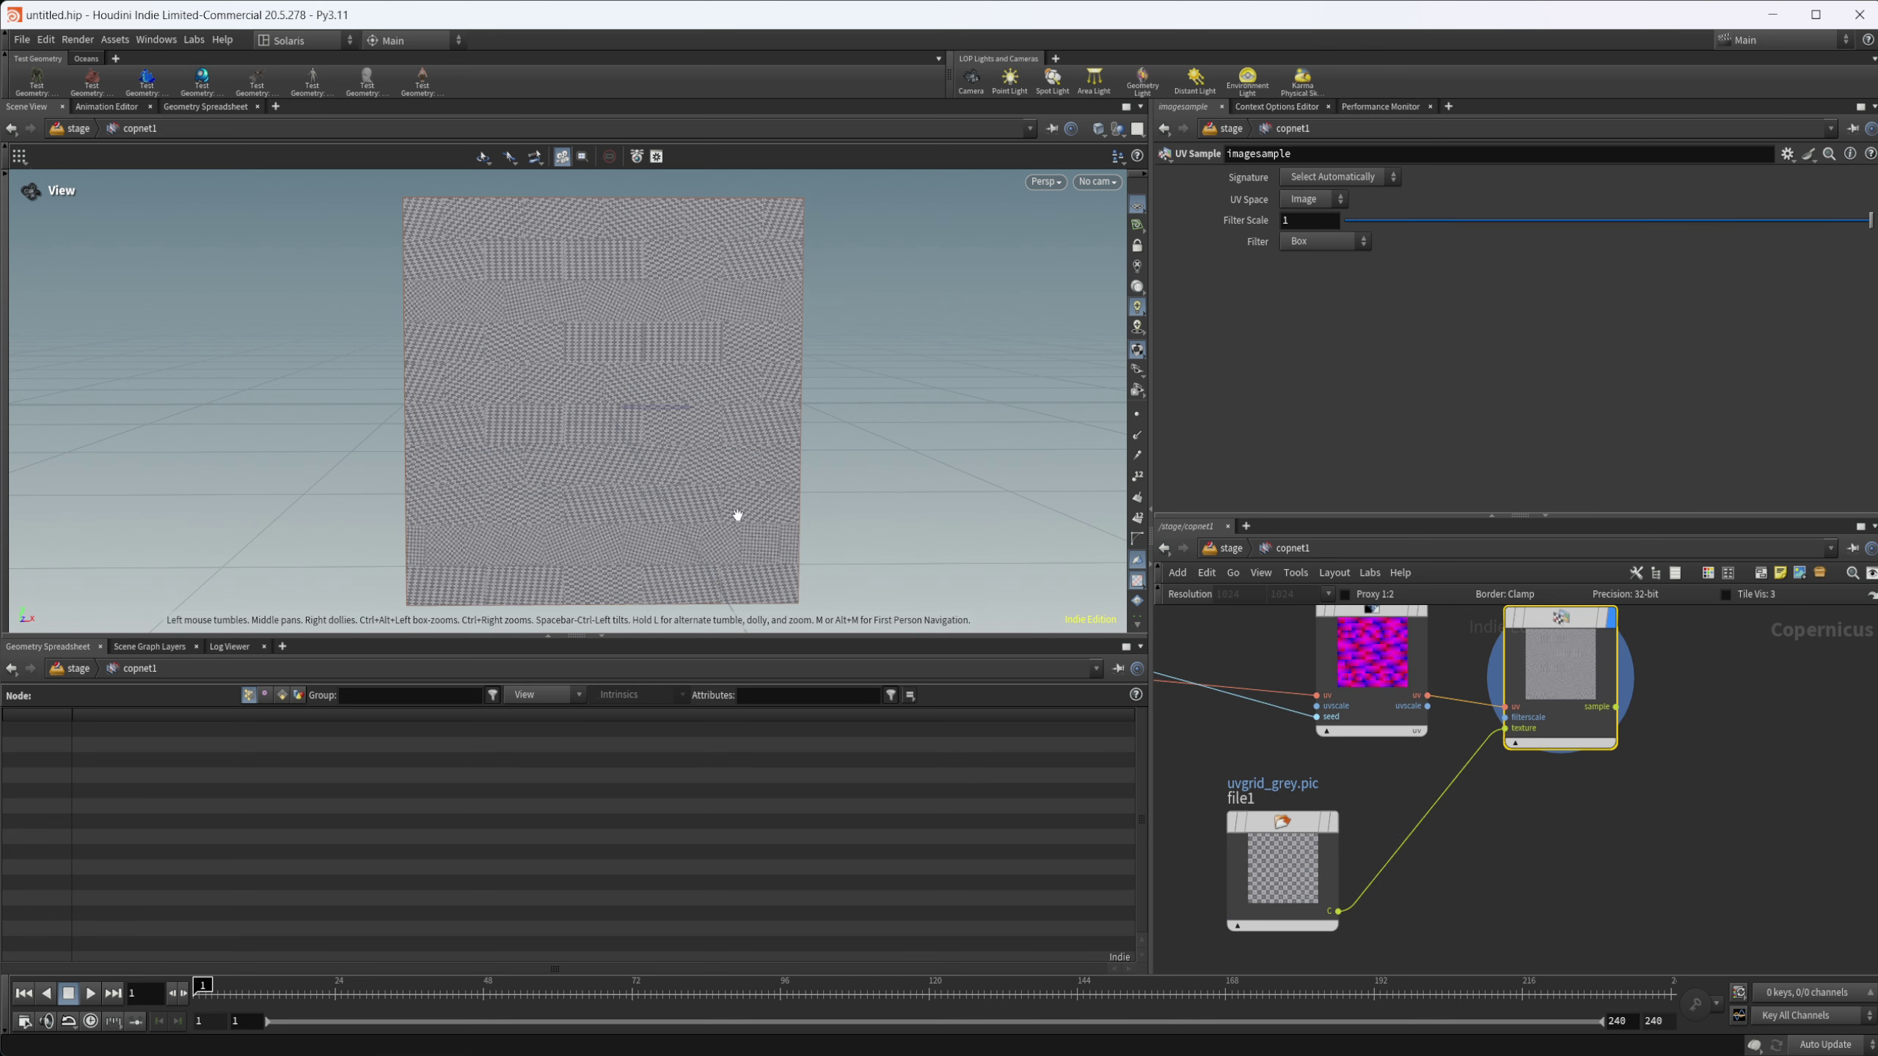
pyautogui.scroll(2, 545, 305)
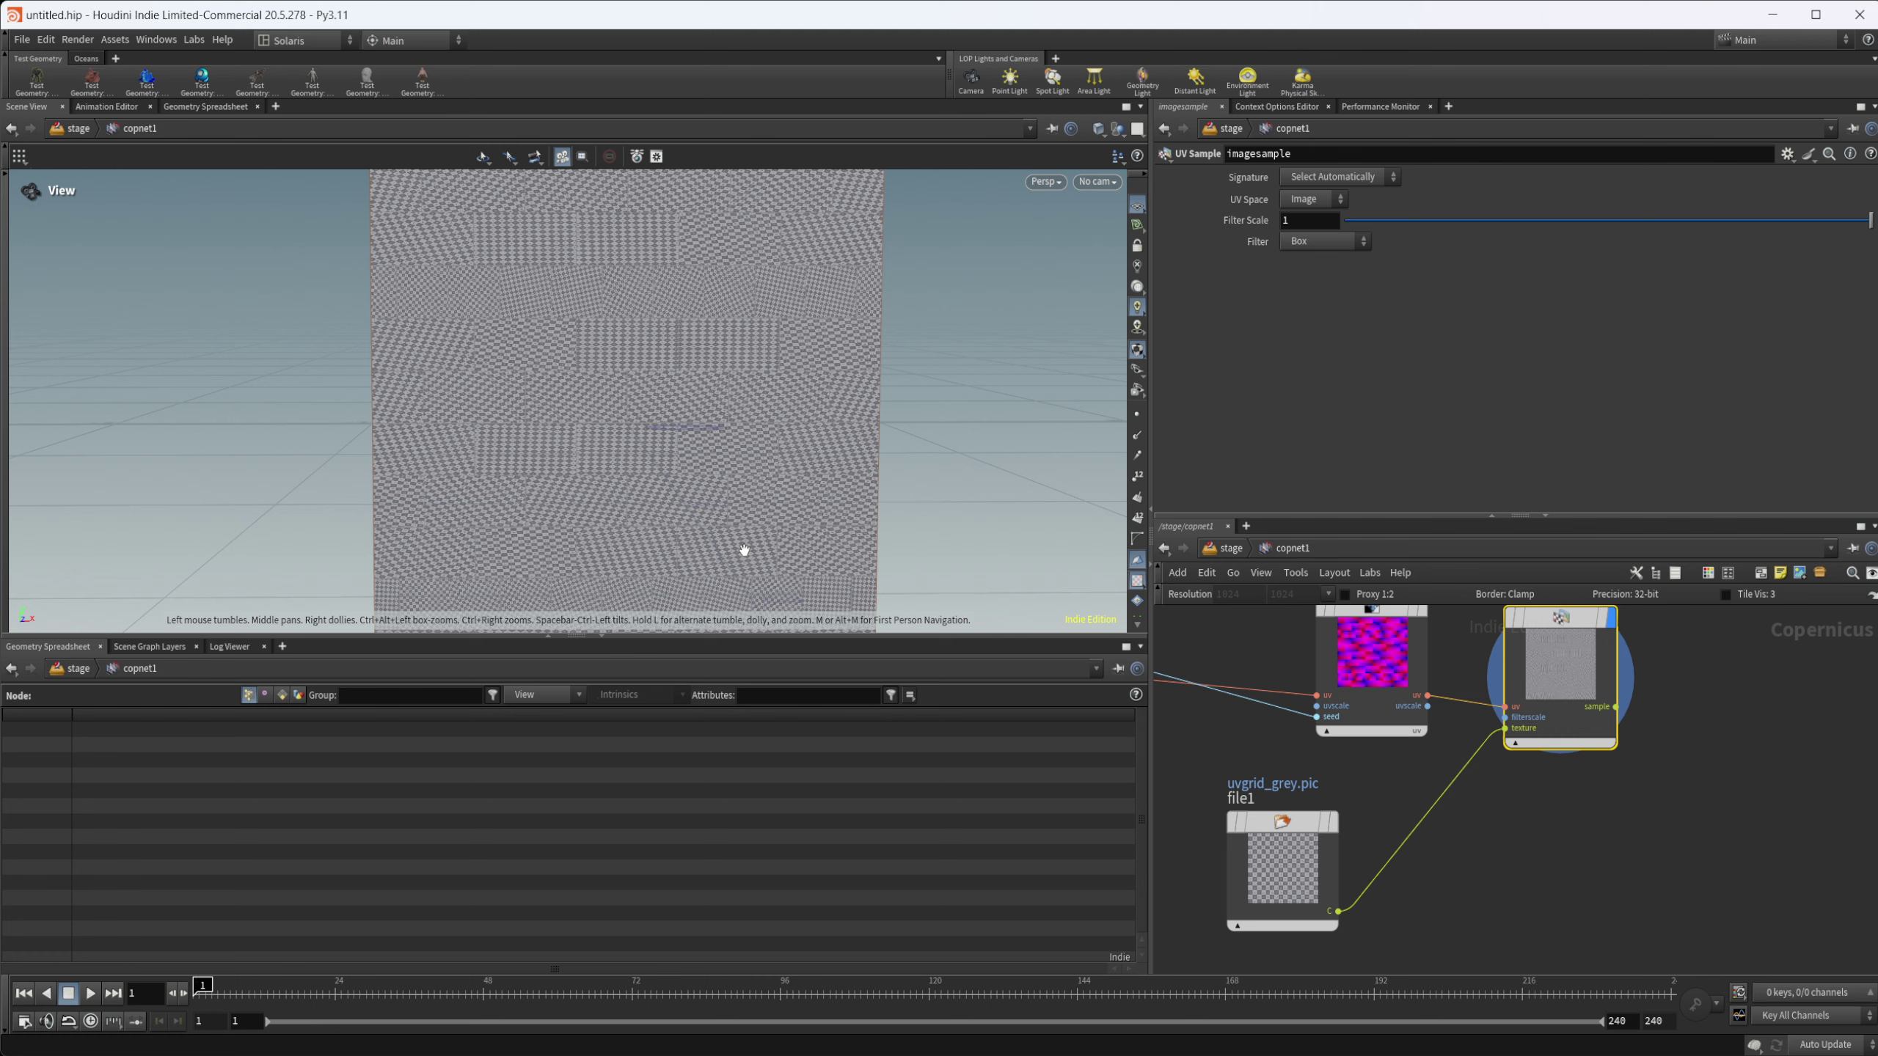
# Step: Try a randomized Rotation of about 3.3 on the UV Transform and inspect the sampled grid
pyautogui.moveTo(1508, 851); pyautogui.dragTo(1520, 931, button='middle')
pyautogui.click(1400, 726)
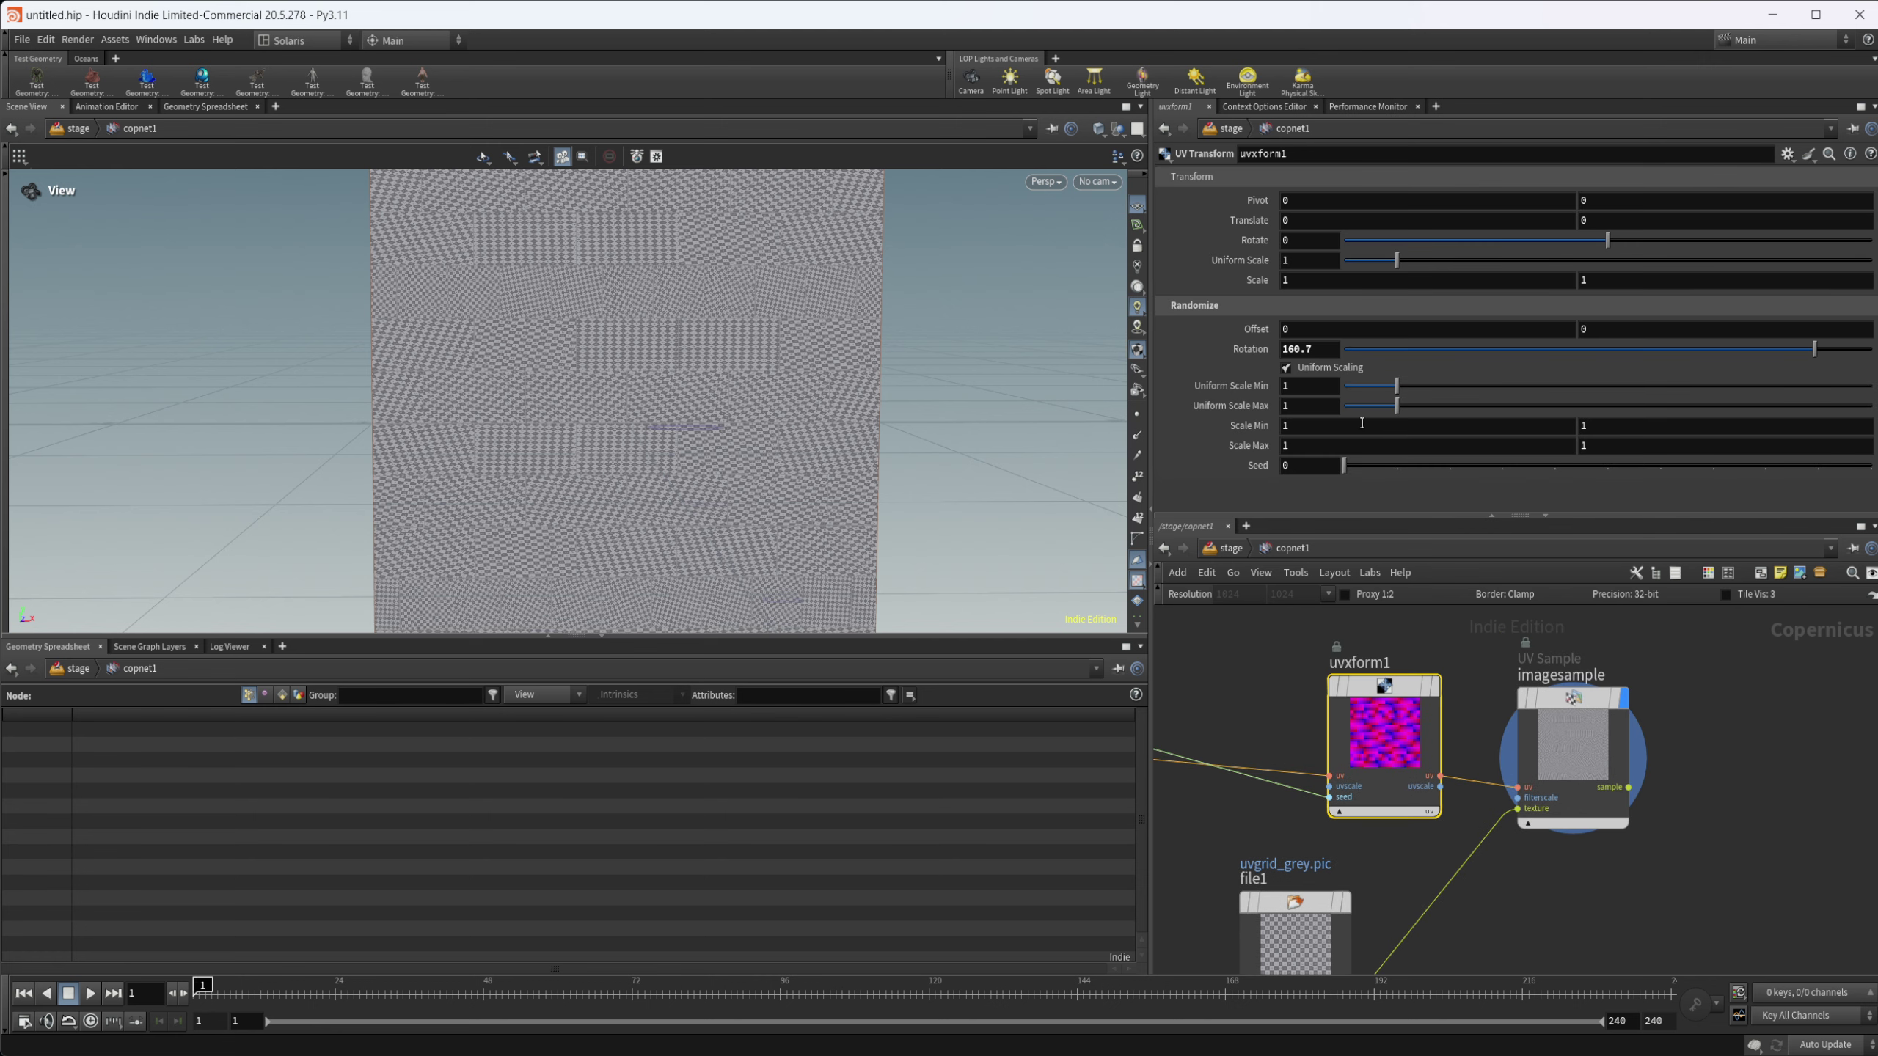
pyautogui.moveTo(1443, 353); pyautogui.dragTo(1353, 350)
pyautogui.moveTo(533, 394); pyautogui.dragTo(757, 341, button='right')
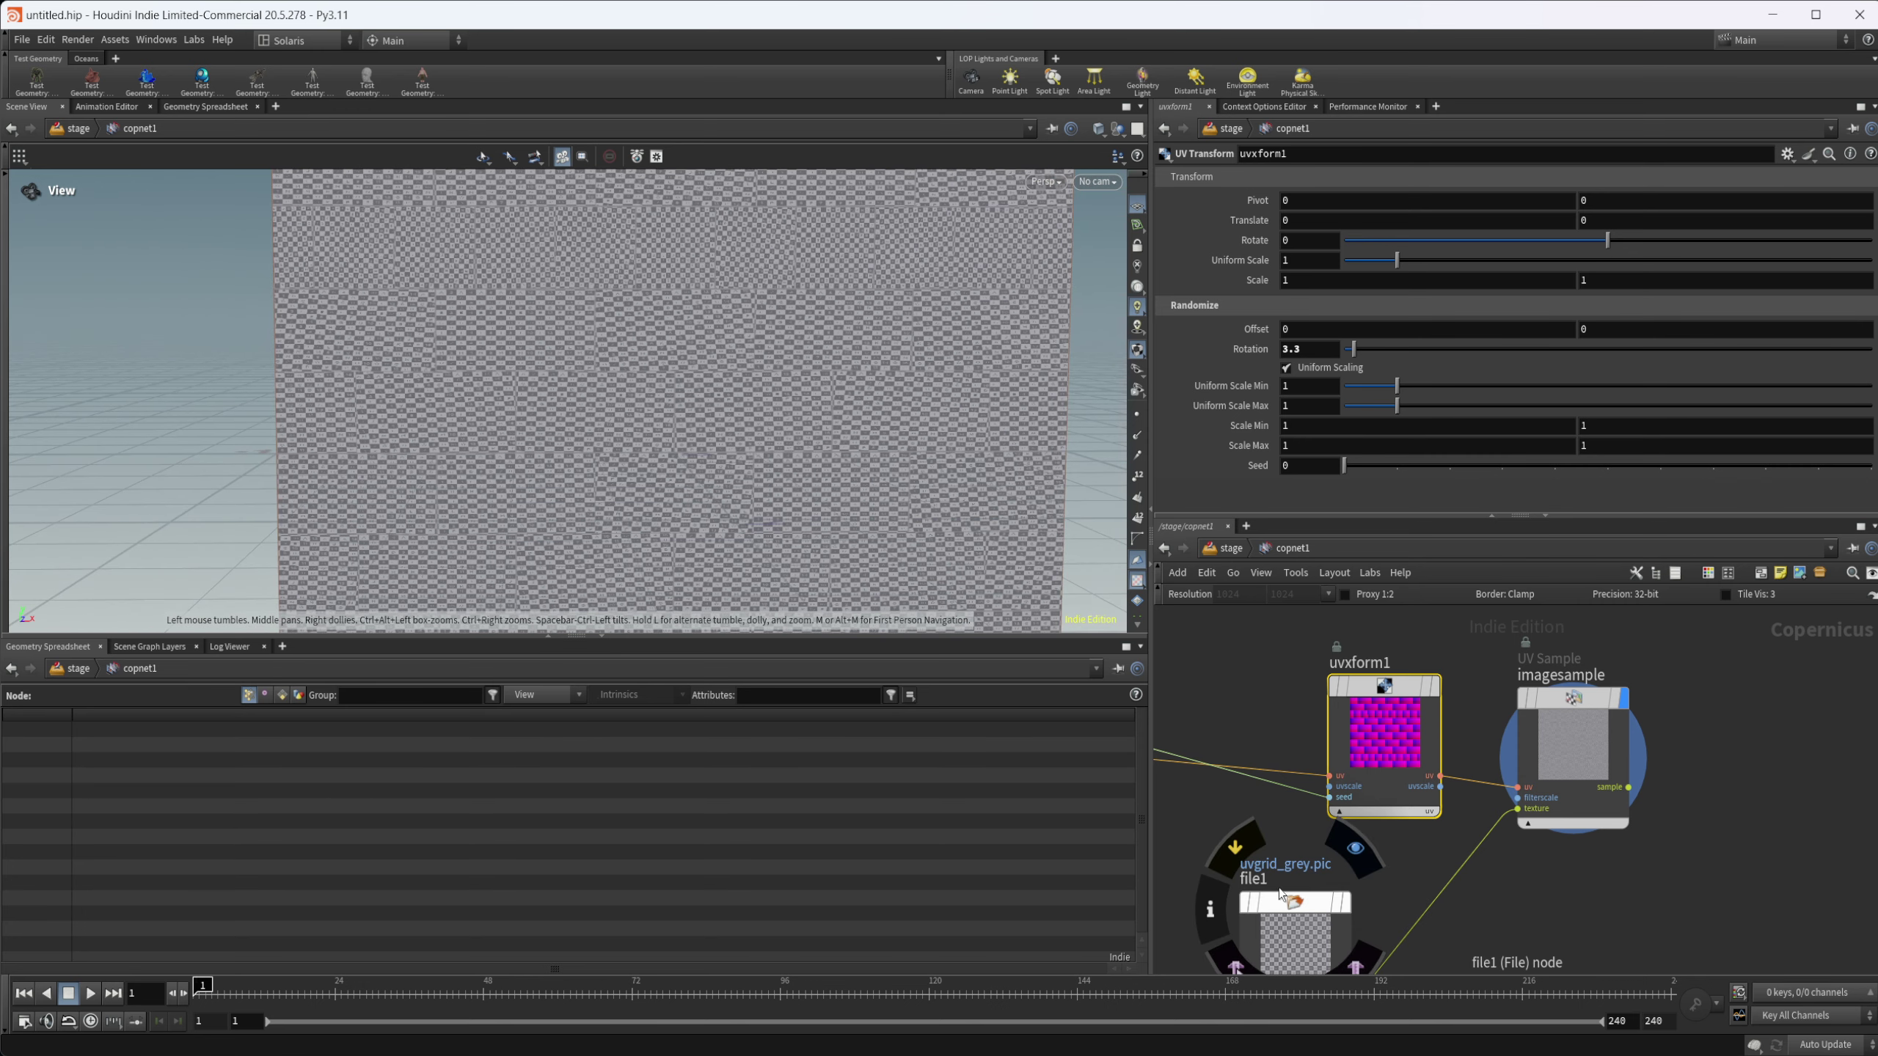
pyautogui.click(1295, 938)
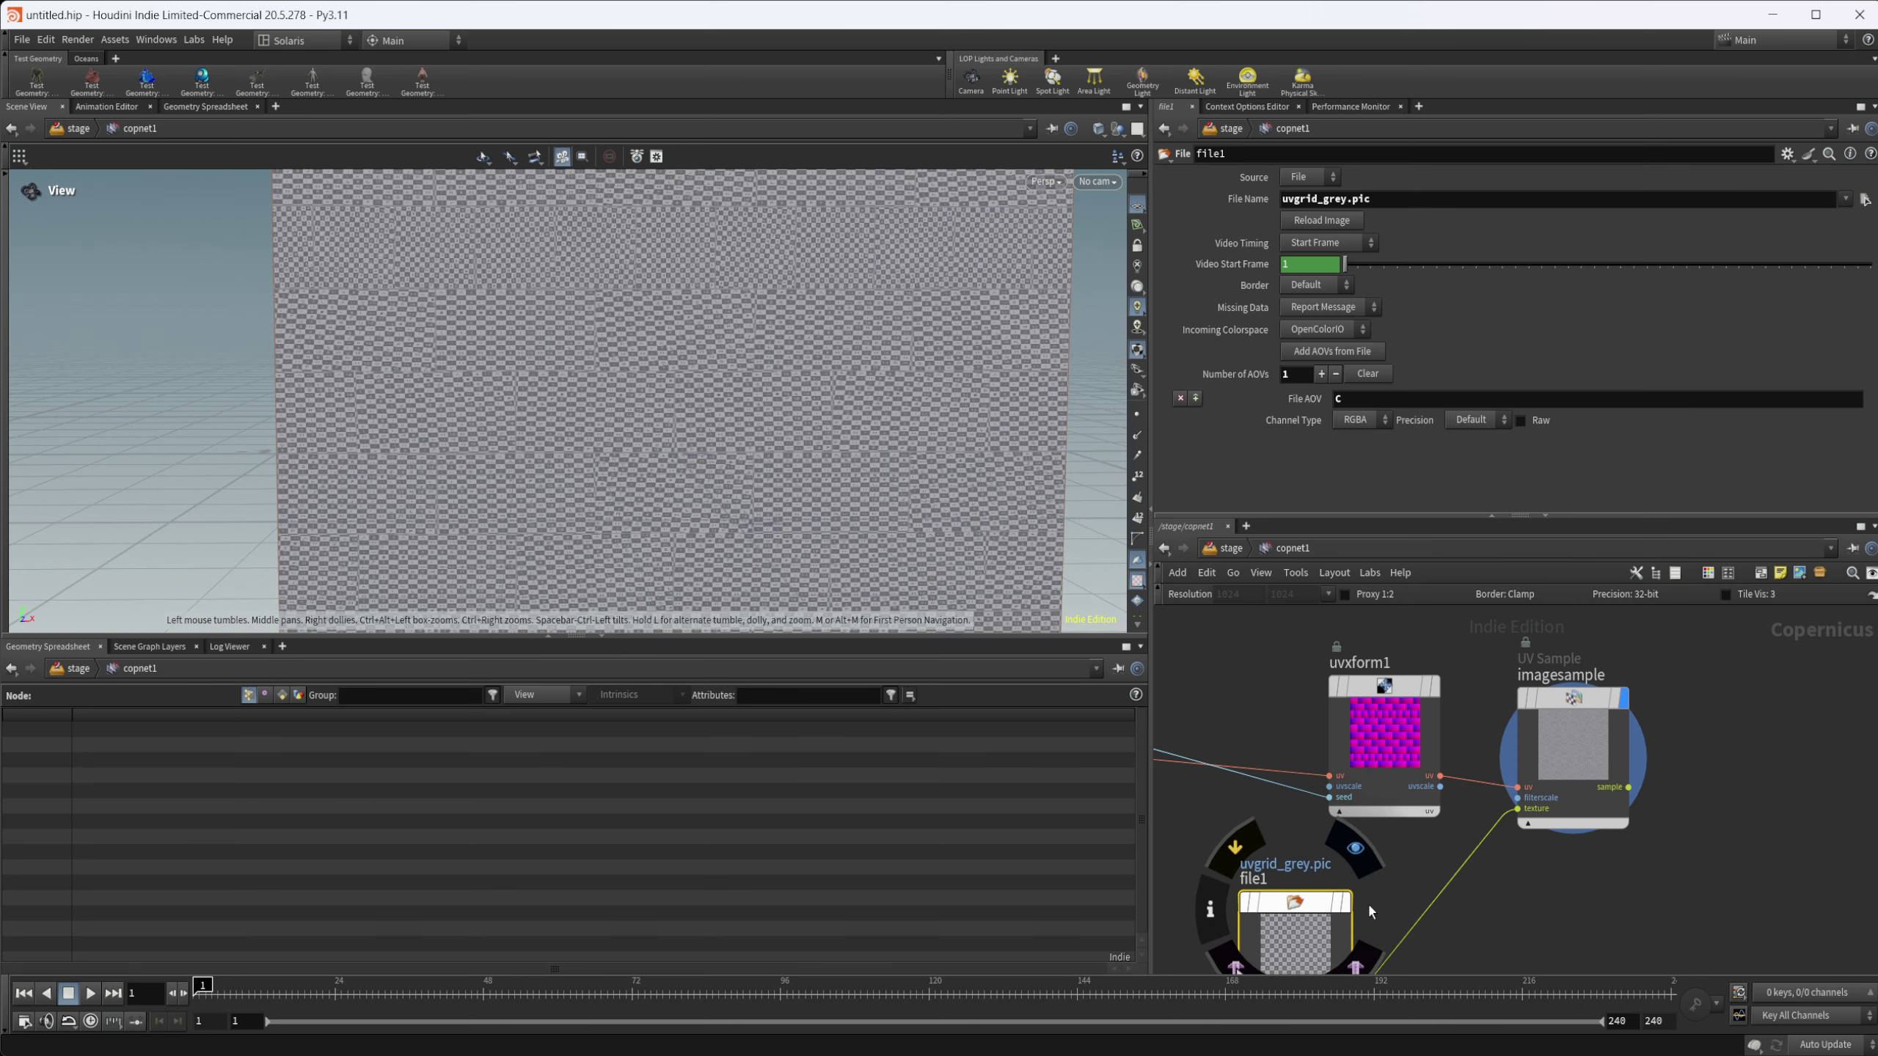
# Step: Set the UV Transform's randomized Rotation to about 81.9 and its Uniform Scale Max to about 6.54
pyautogui.click(1390, 710)
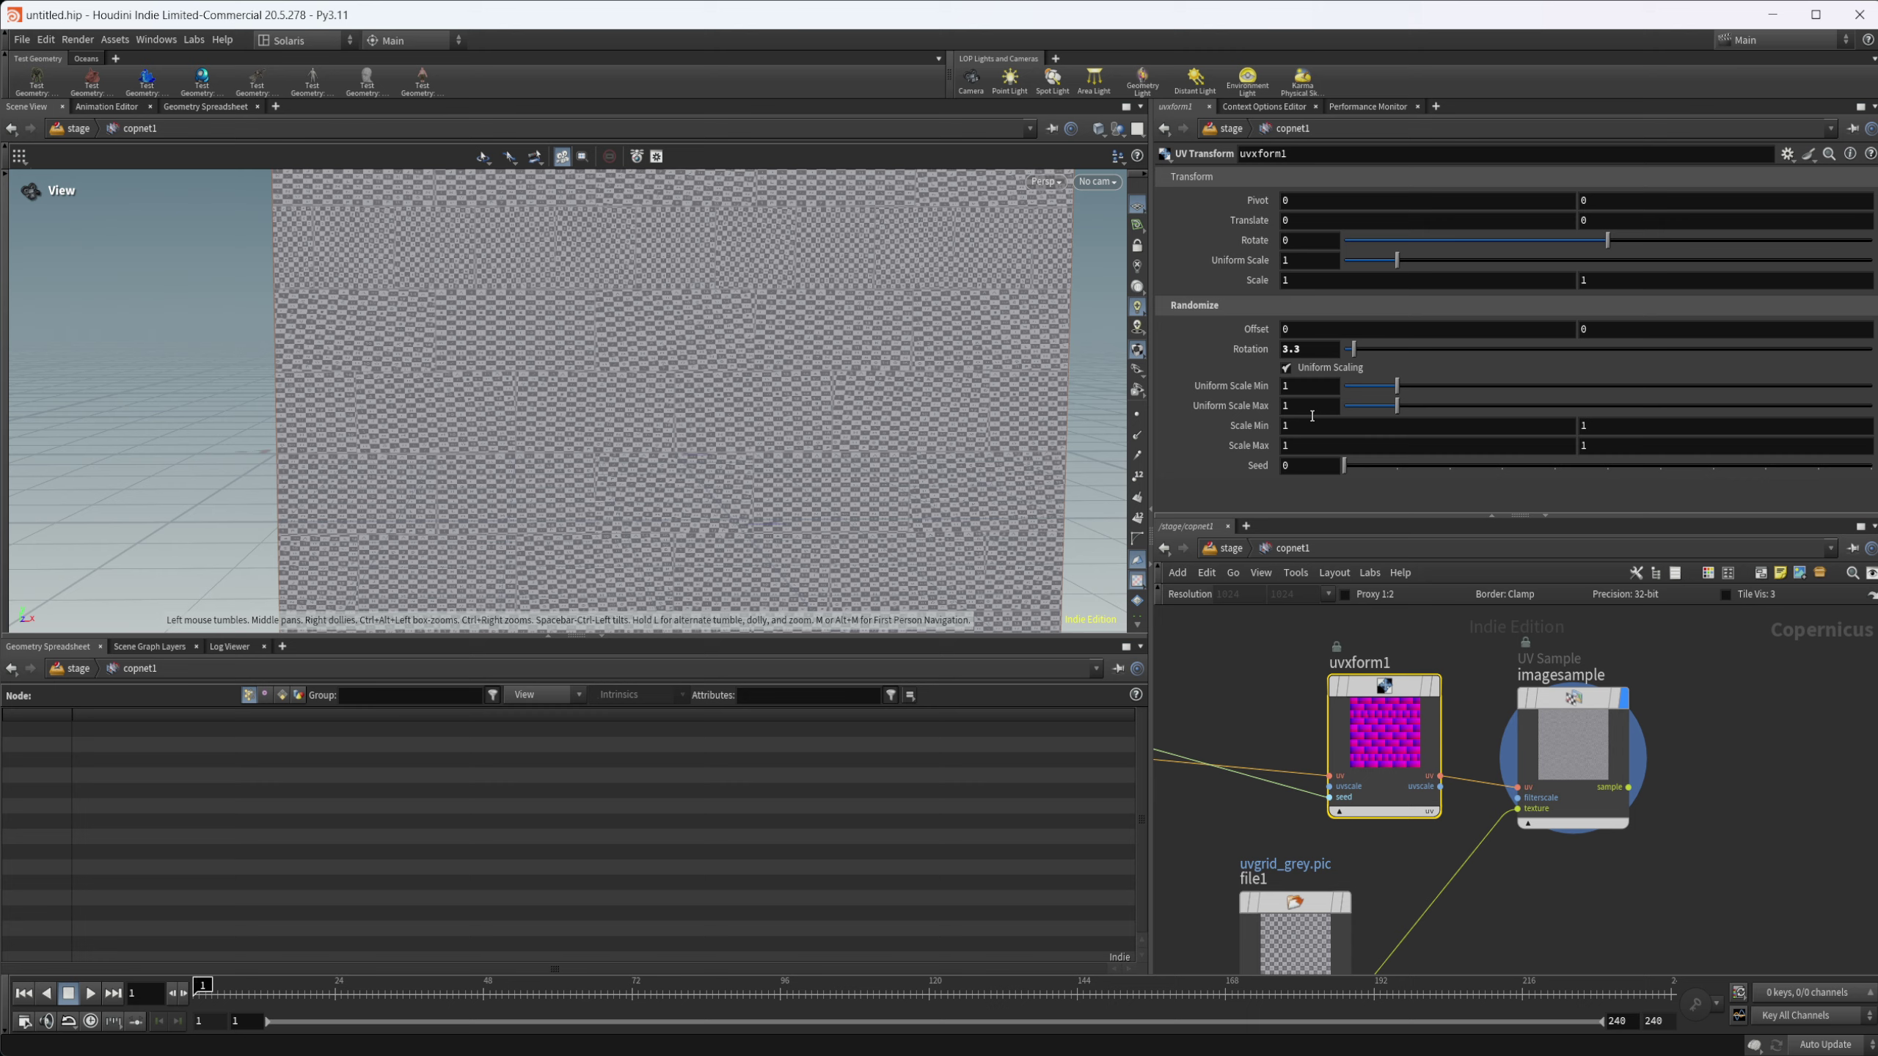
pyautogui.moveTo(1405, 348); pyautogui.dragTo(1584, 349)
pyautogui.moveTo(1434, 404); pyautogui.dragTo(1688, 400)
pyautogui.moveTo(628, 369); pyautogui.dragTo(652, 406)
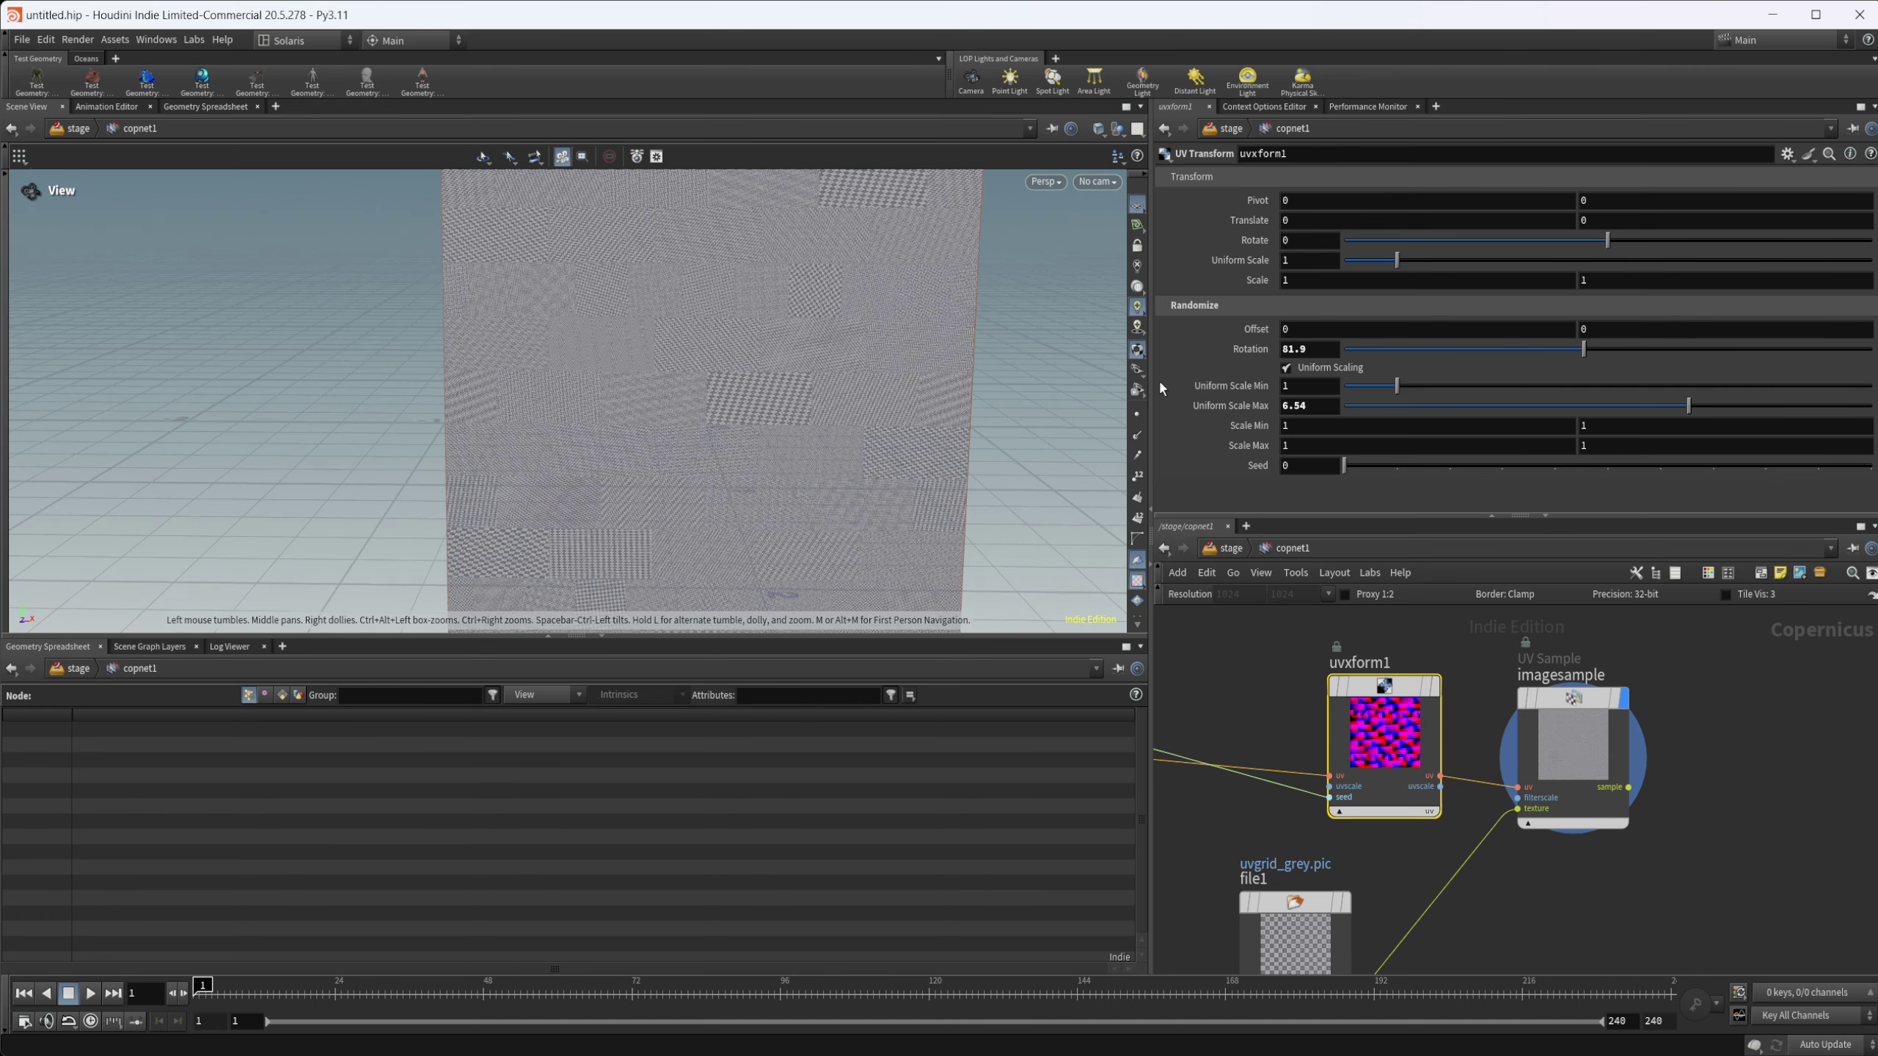
# Step: Set the randomized Uniform Scale Max to 10, try Uniform Scale Min values of about 5.92 and 7.7, and set it to about 0.42
pyautogui.moveTo(1397, 385); pyautogui.dragTo(1656, 389)
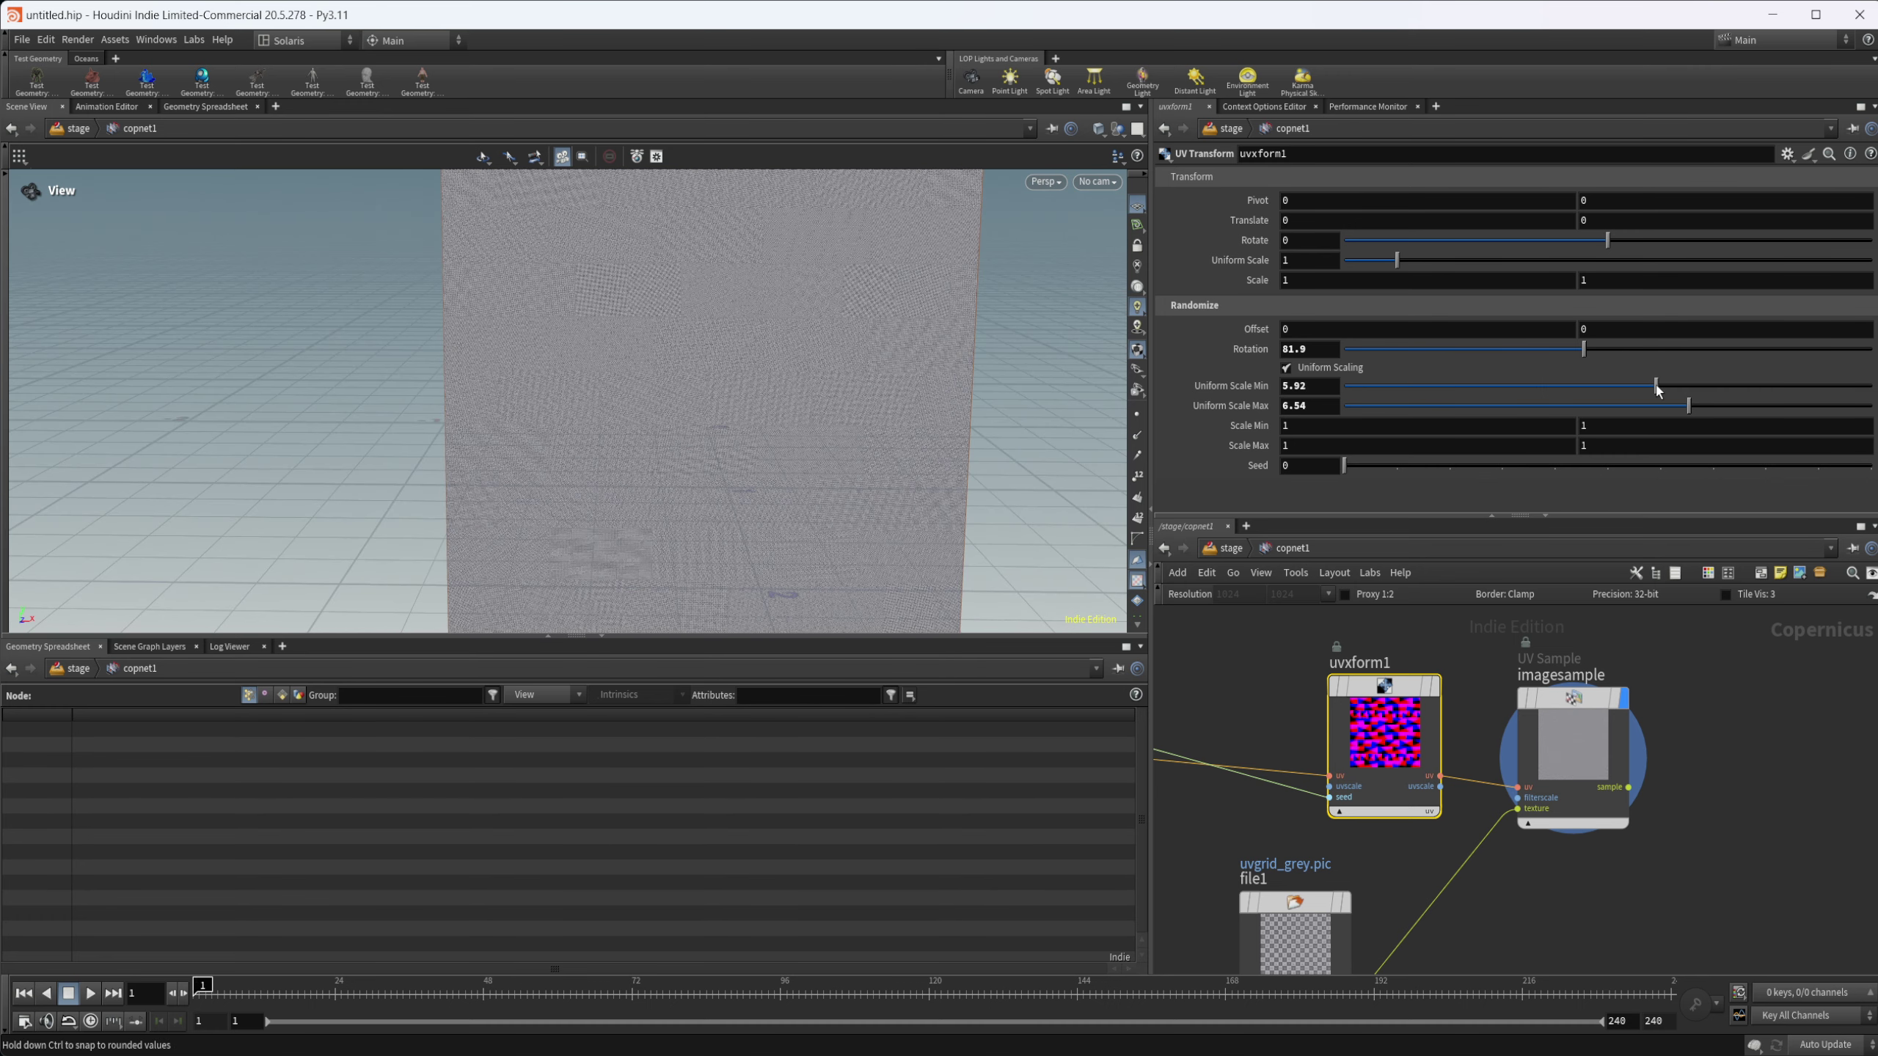
pyautogui.moveTo(1787, 419); pyautogui.dragTo(1872, 406)
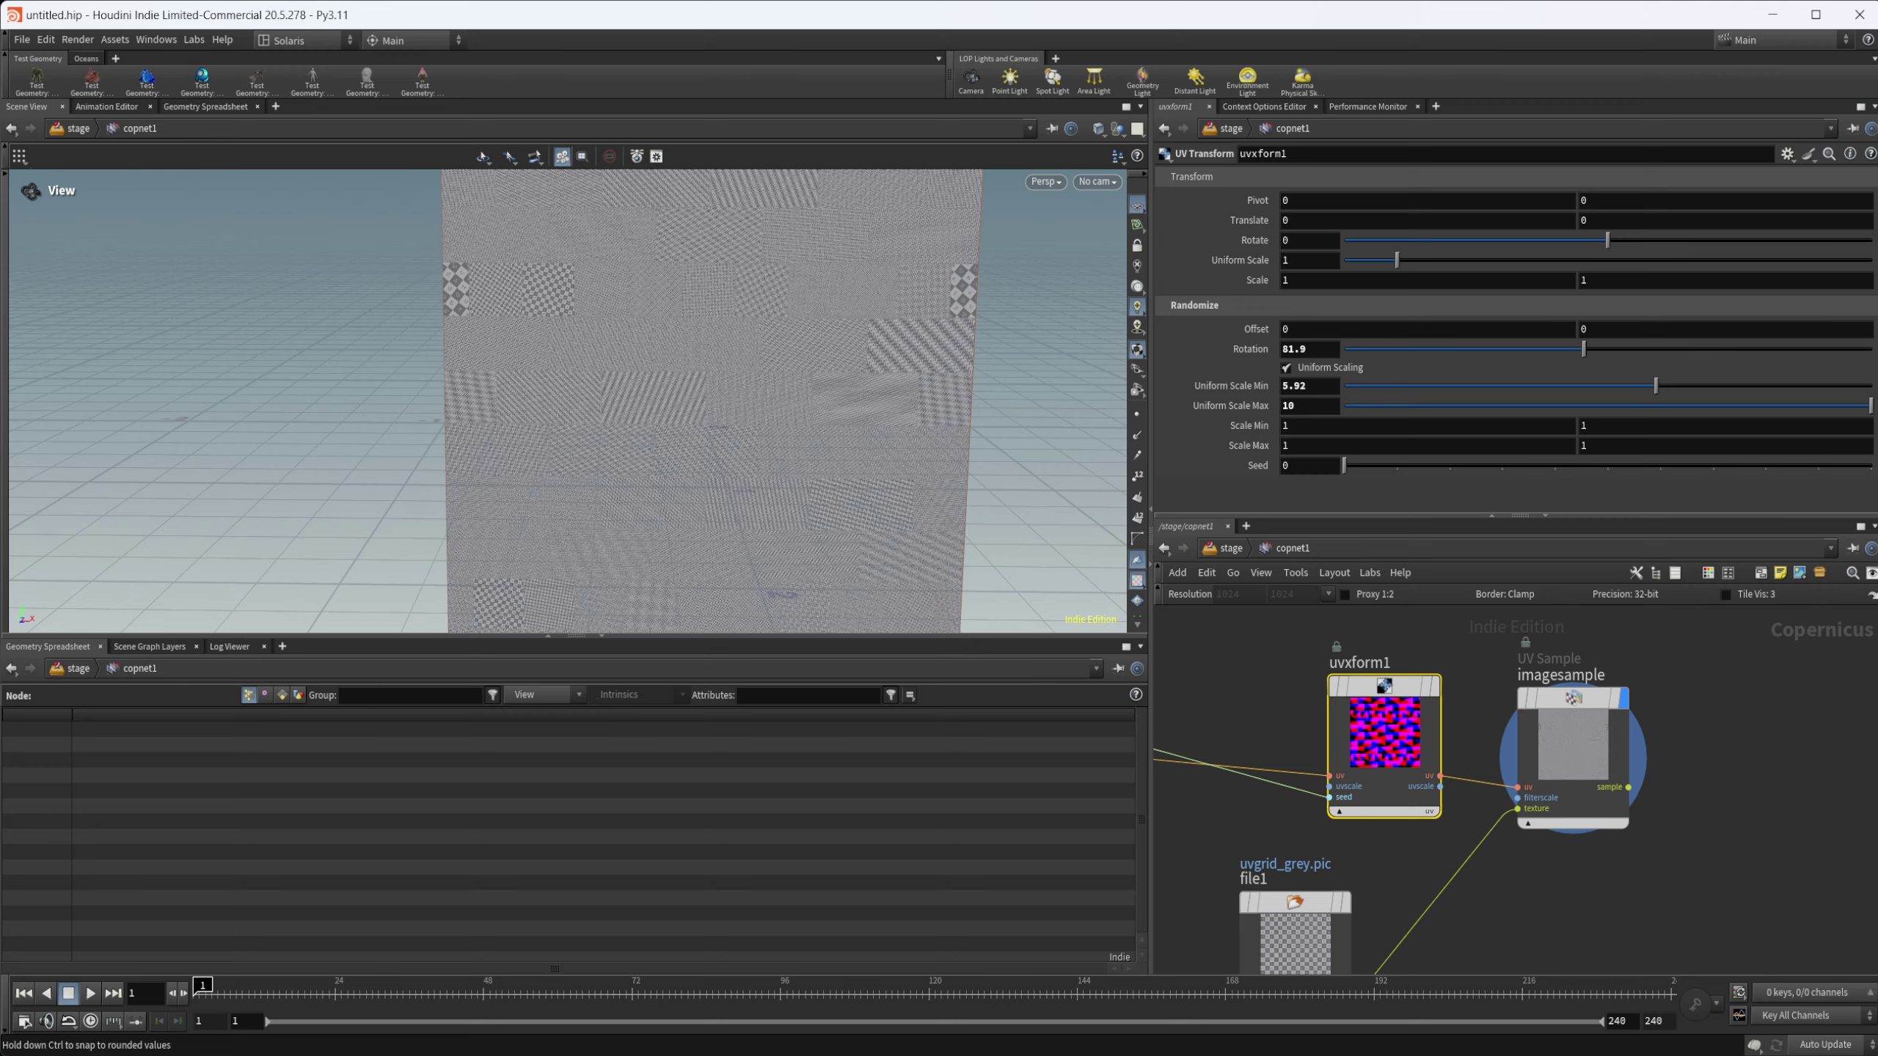
pyautogui.moveTo(1656, 385); pyautogui.dragTo(1750, 394)
pyautogui.moveTo(687, 424); pyautogui.dragTo(686, 377)
pyautogui.moveTo(686, 377); pyautogui.dragTo(956, 291, button='right')
pyautogui.moveTo(956, 291); pyautogui.dragTo(1038, 279)
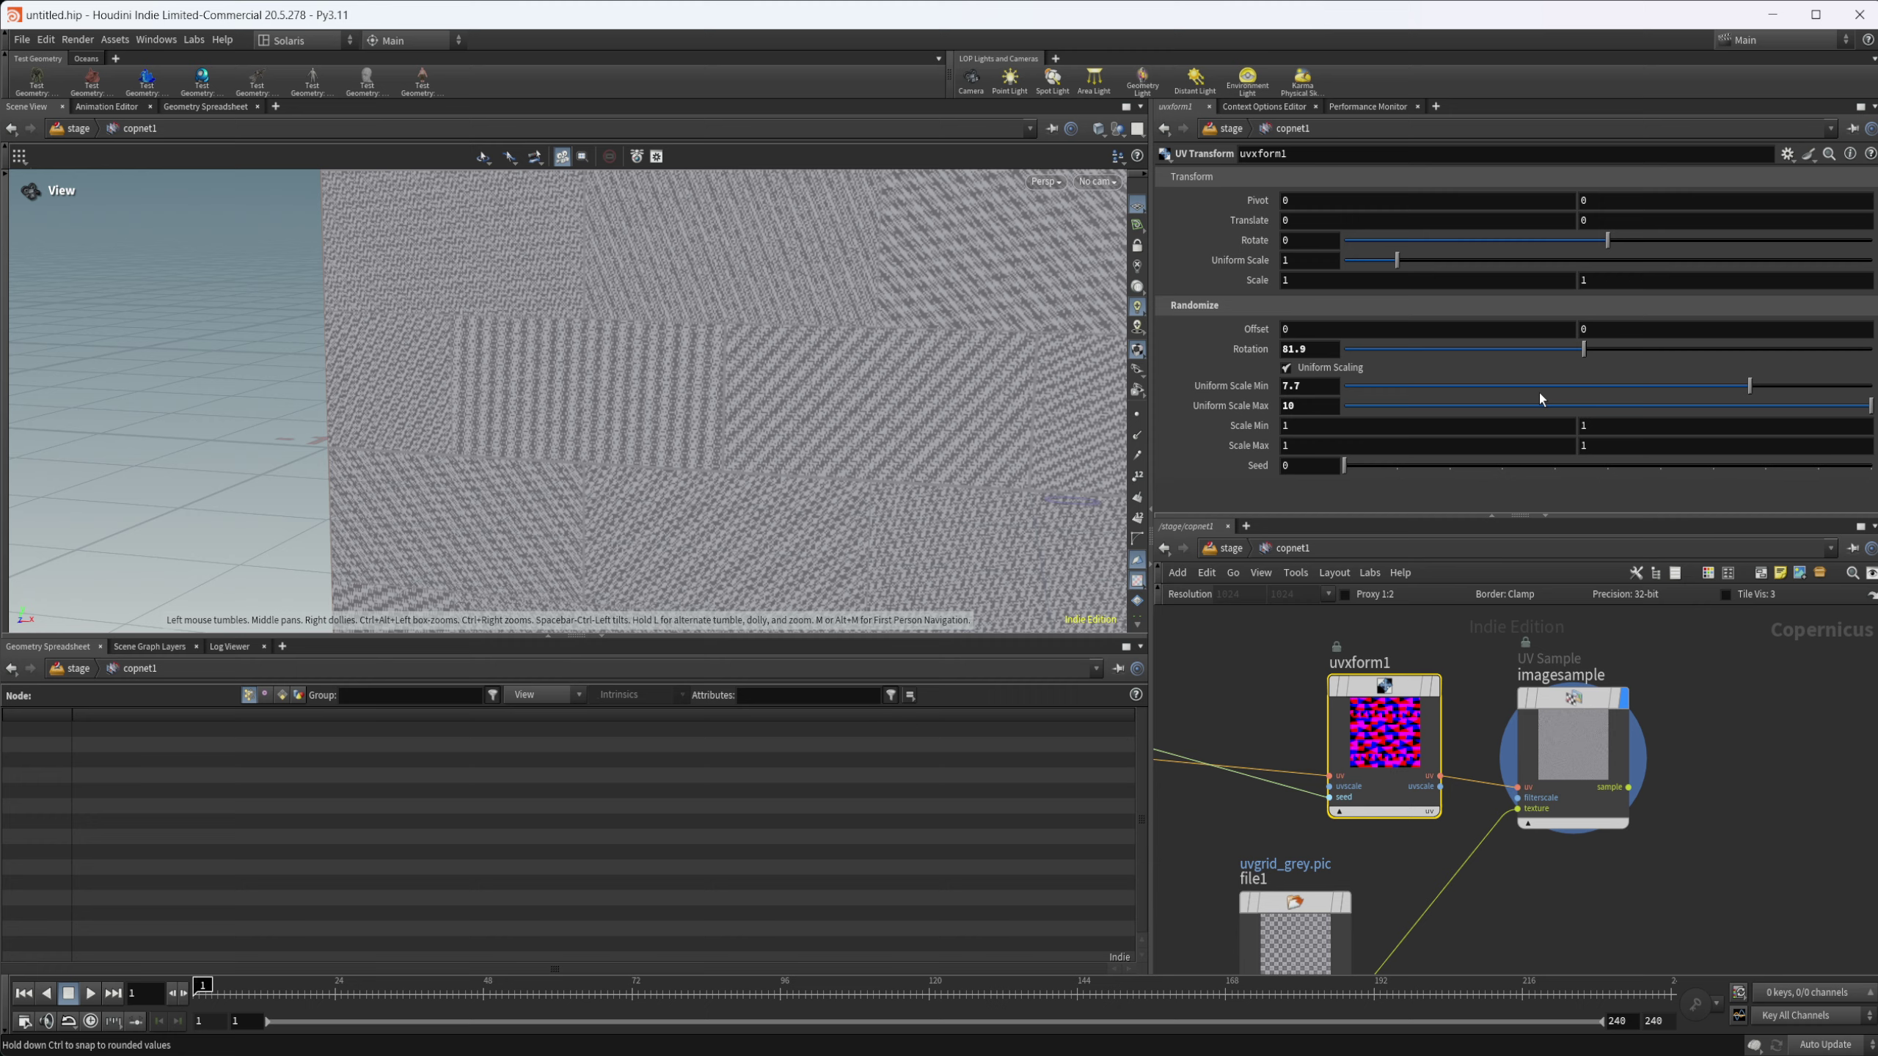
pyautogui.moveTo(1539, 388); pyautogui.dragTo(1367, 386)
pyautogui.moveTo(662, 405); pyautogui.dragTo(390, 528)
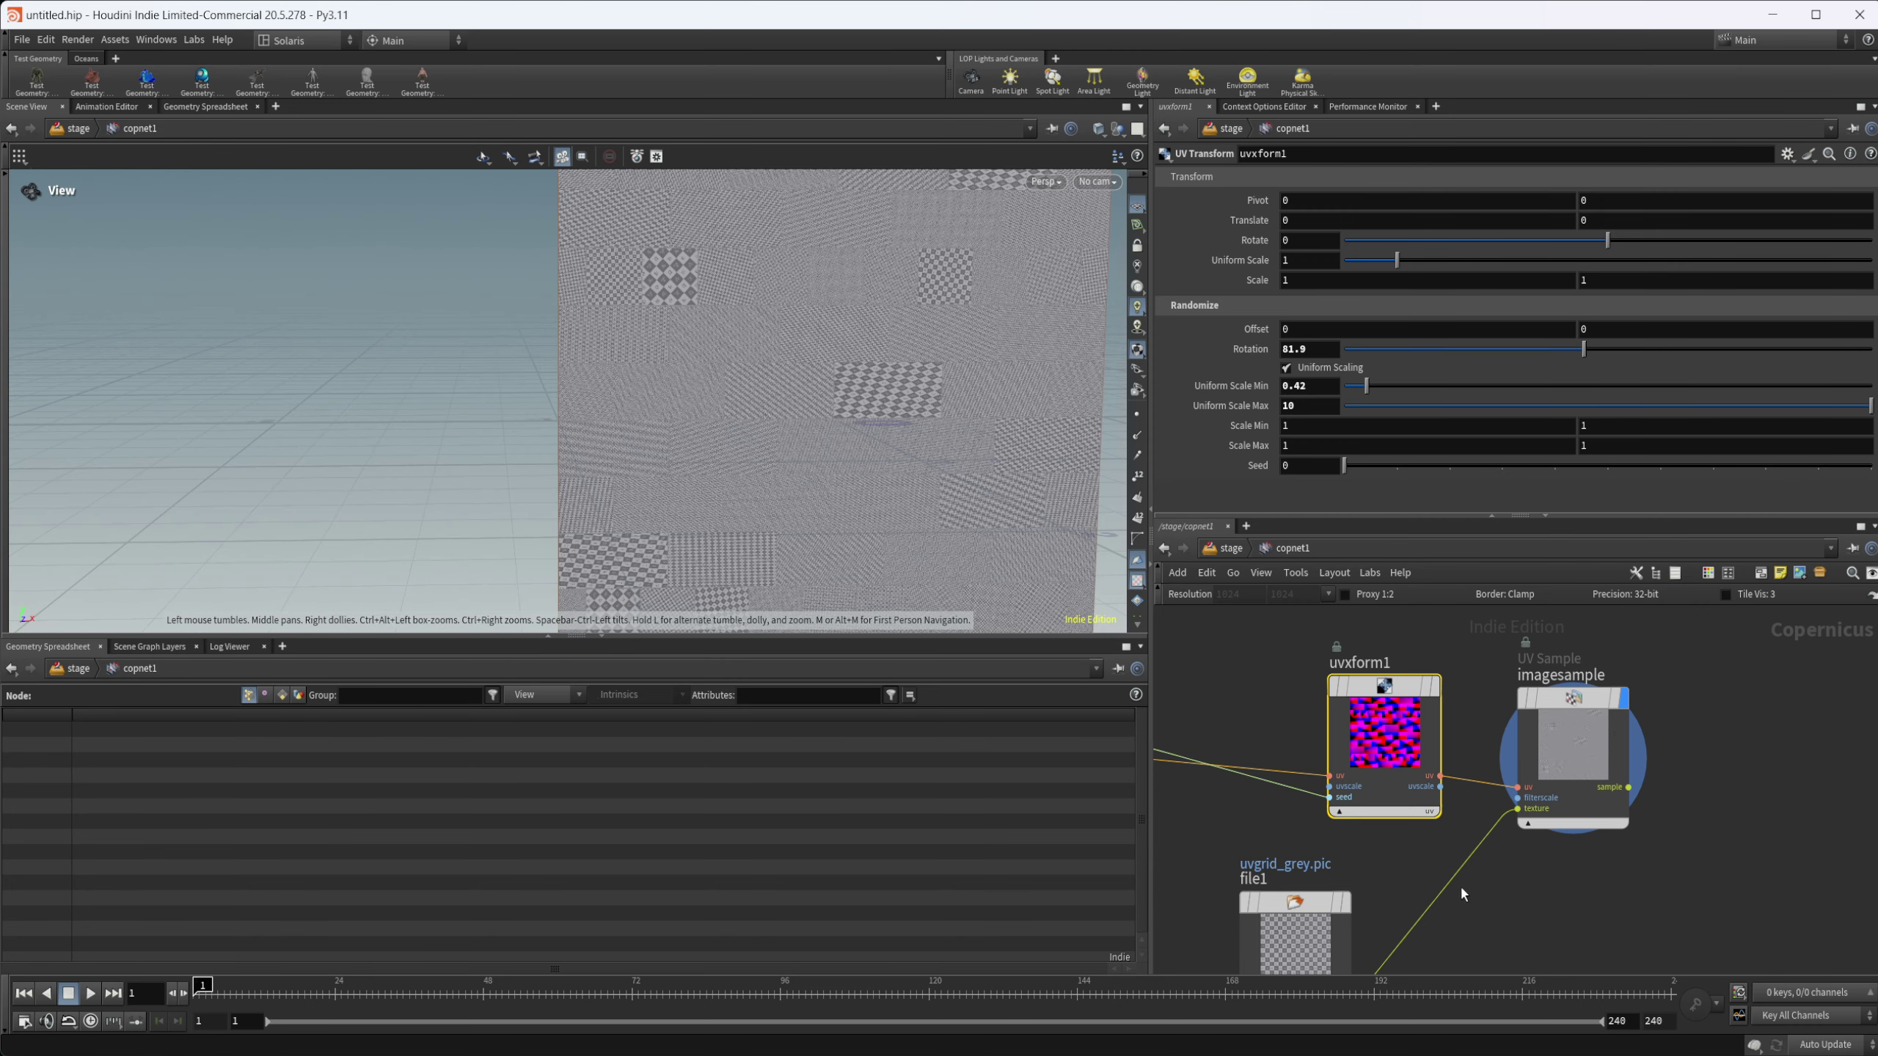
# Step: Add a SOP Setup below the UV grid file and delete its Rasterize Geometry node, keeping SOP Import and Rasterize Setup
pyautogui.scroll(-3, 1423, 822)
pyautogui.moveTo(1252, 880)
pyautogui.mouseDown(button='middle')
pyautogui.moveTo(1396, 857)
pyautogui.moveTo(1340, 850)
pyautogui.mouseUp(button='middle')
pyautogui.moveTo(1314, 915); pyautogui.dragTo(1300, 765, button='middle')
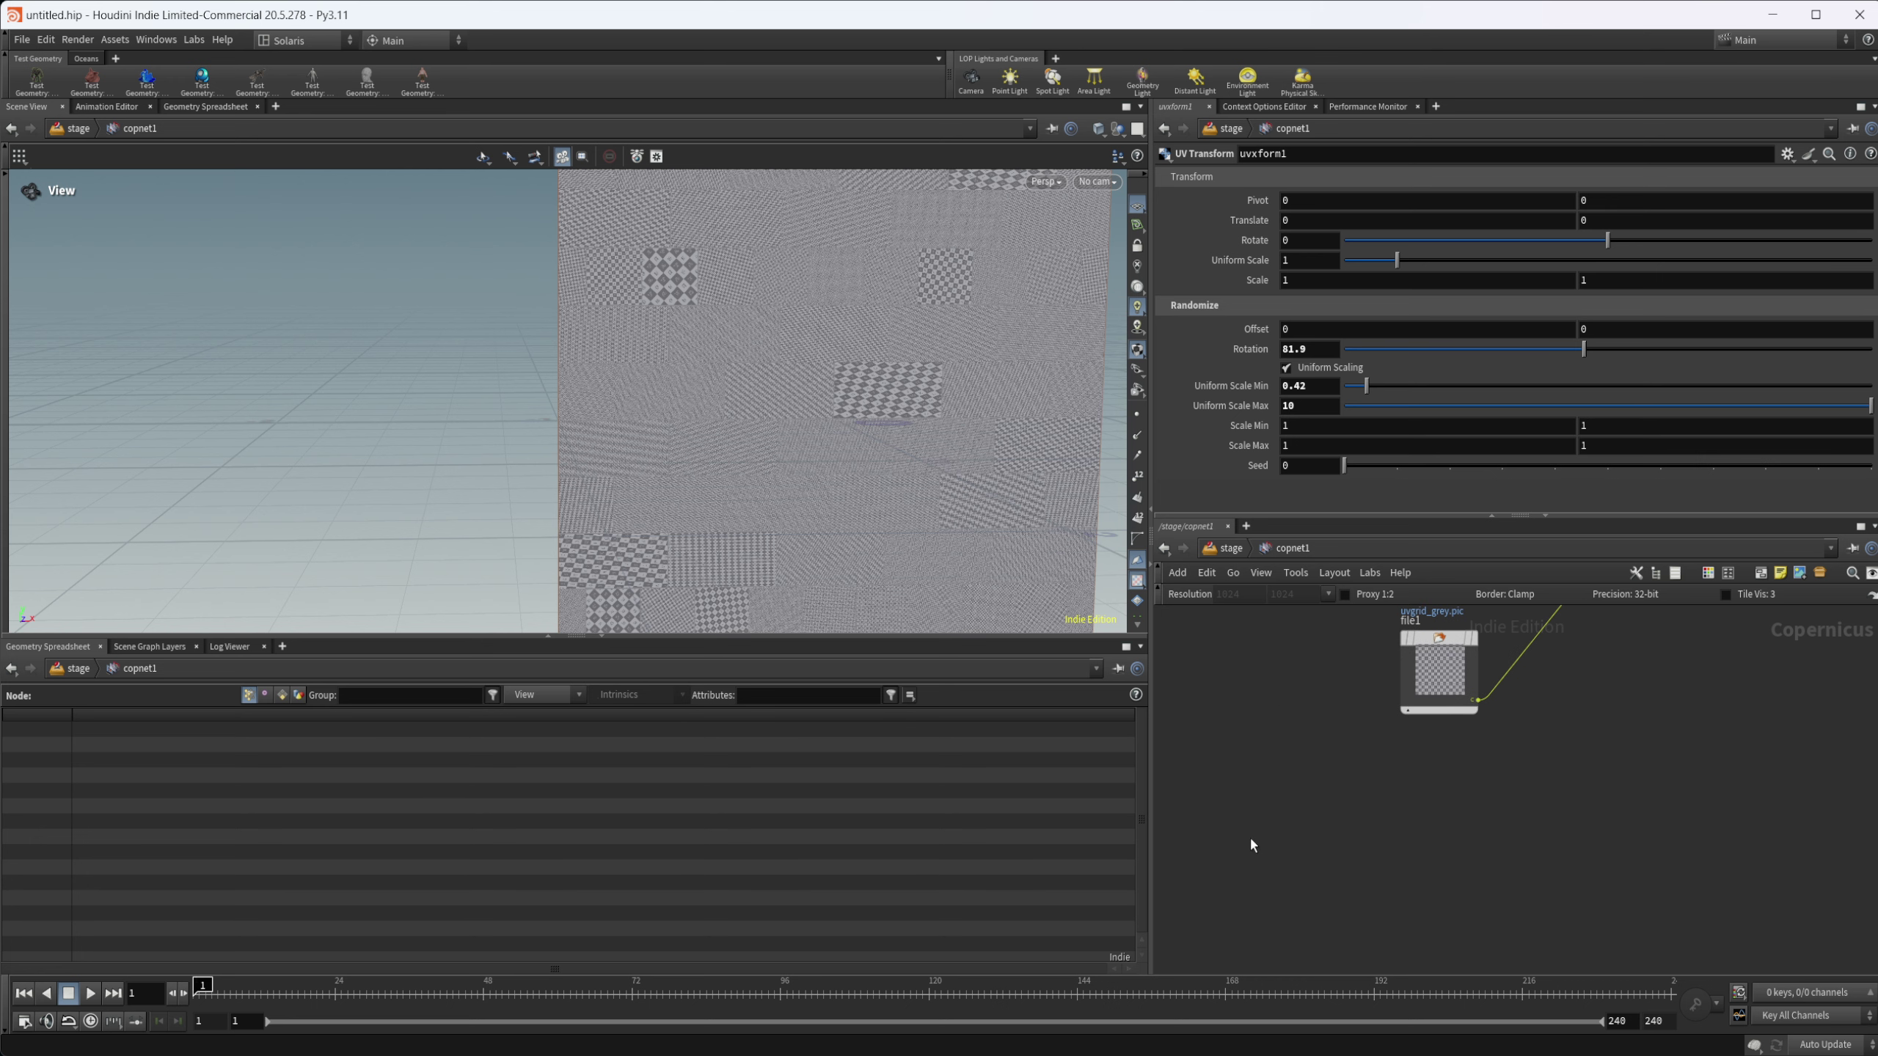
pyautogui.press('Tab')
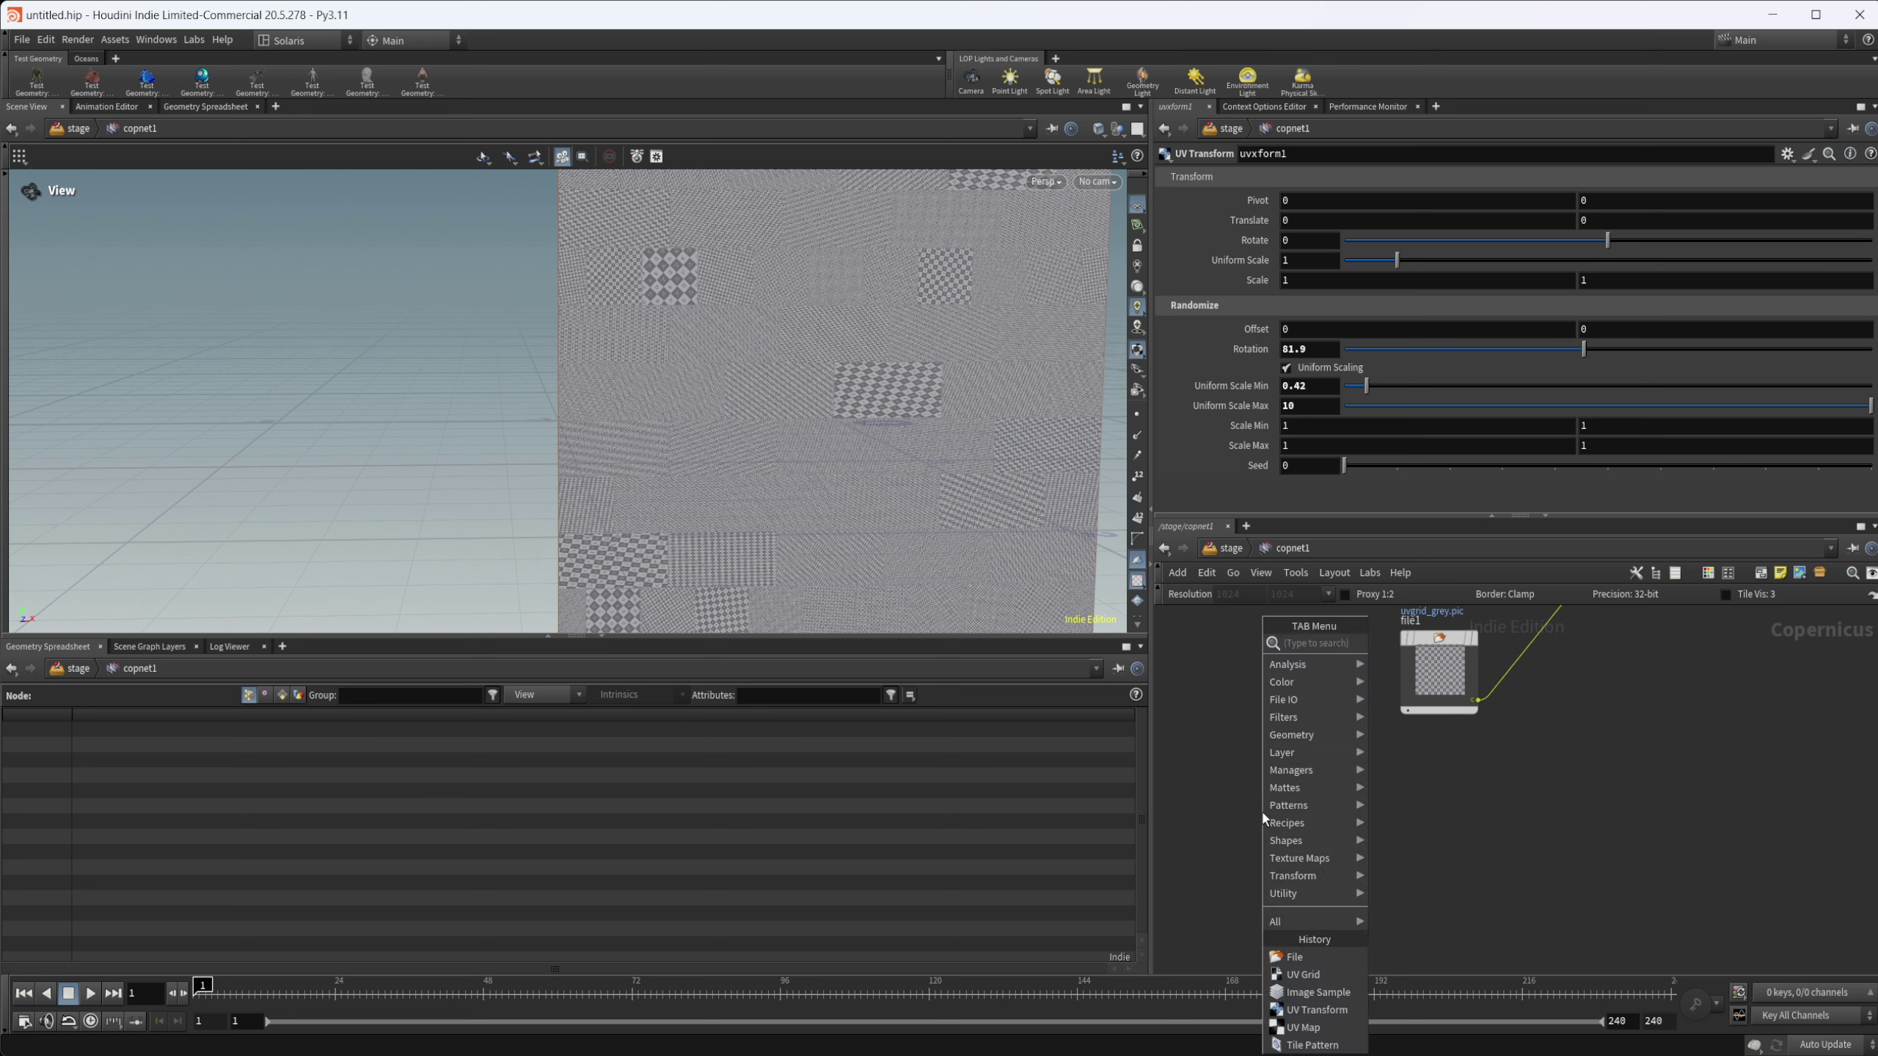
pyautogui.write('so')
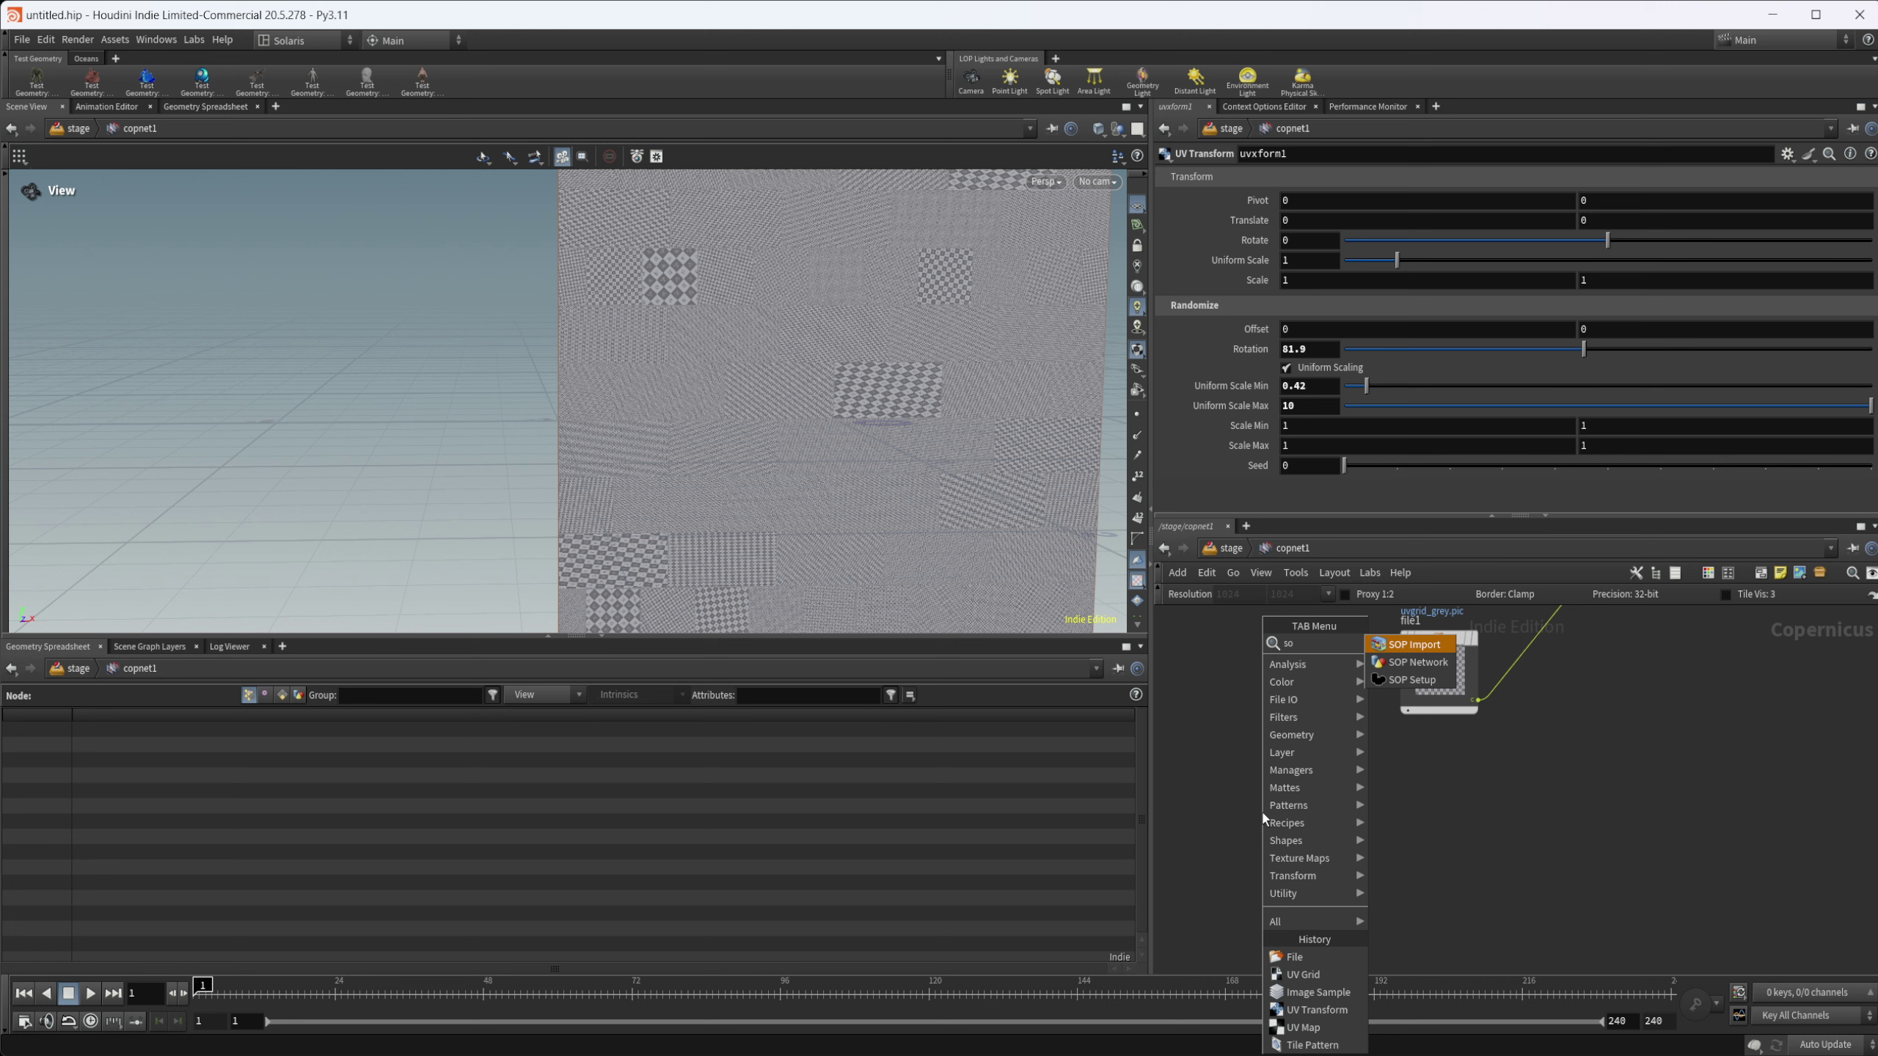
pyautogui.press('Down')
pyautogui.press('Down')
pyautogui.press('Return')
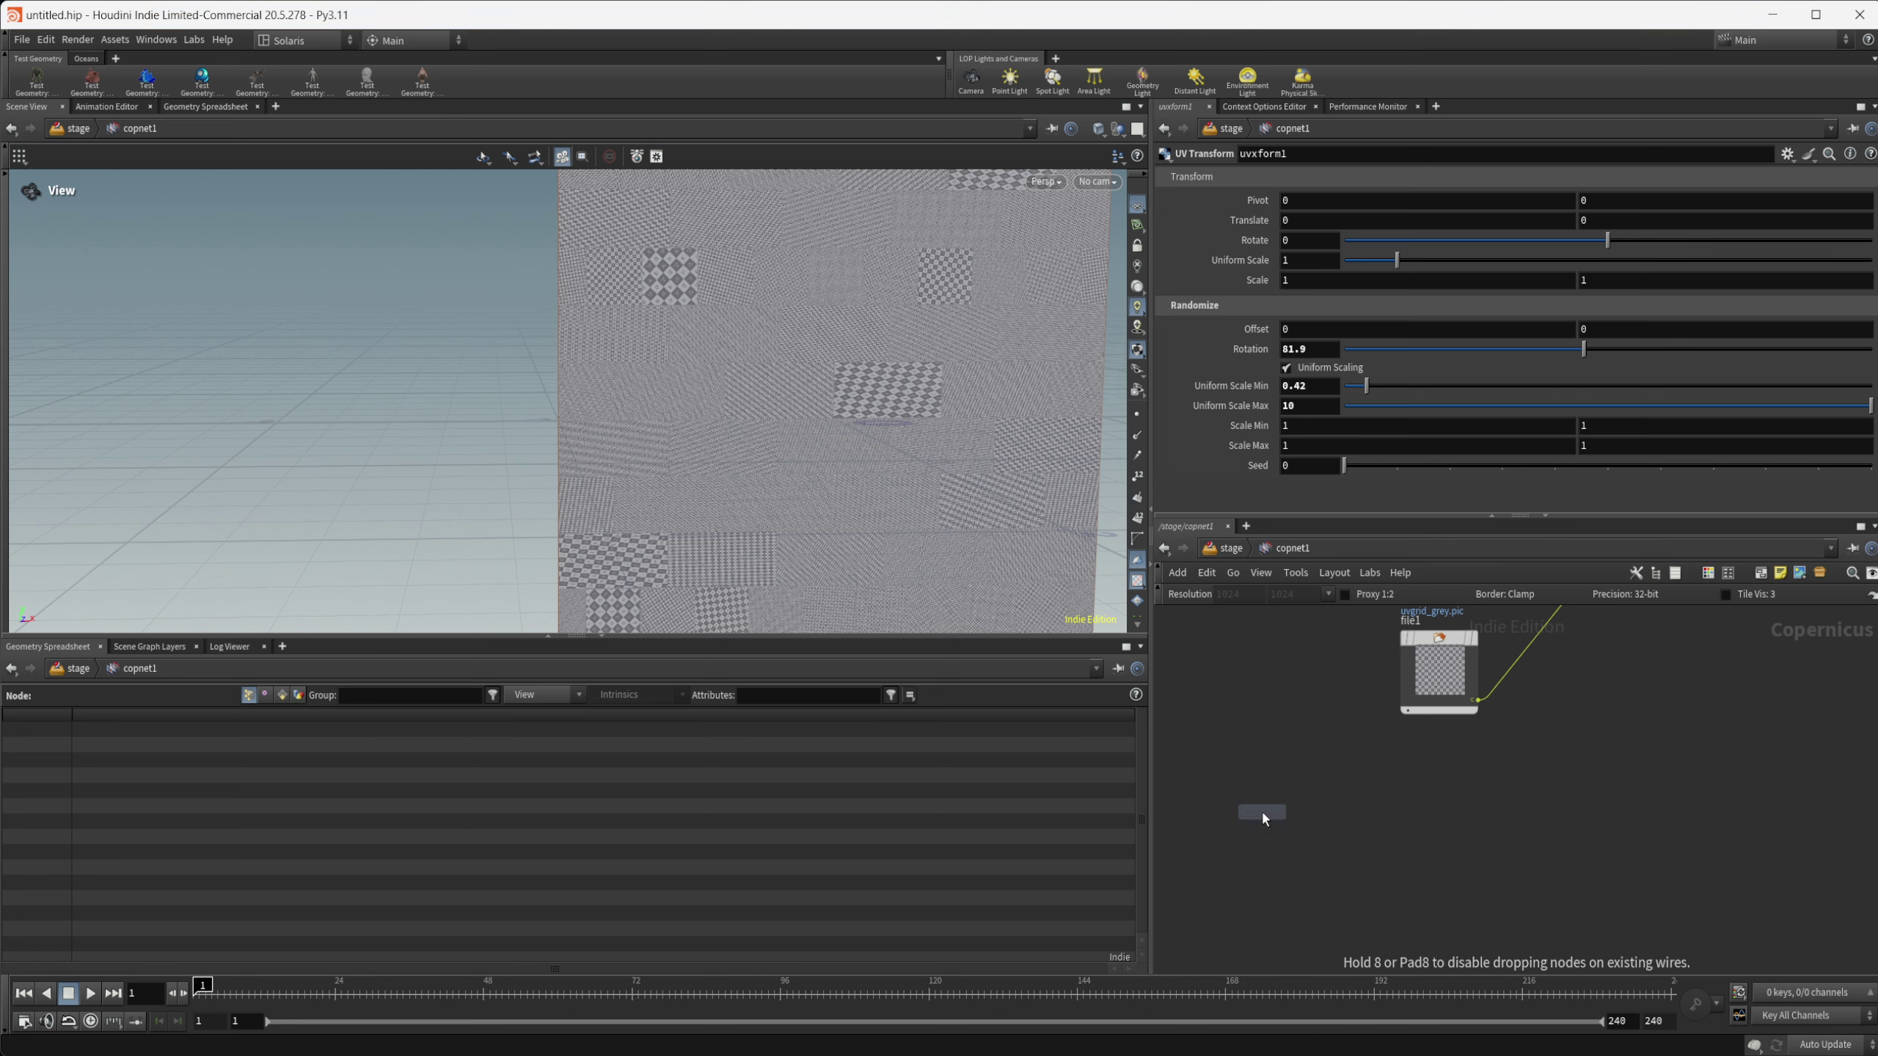
pyautogui.click(1261, 810)
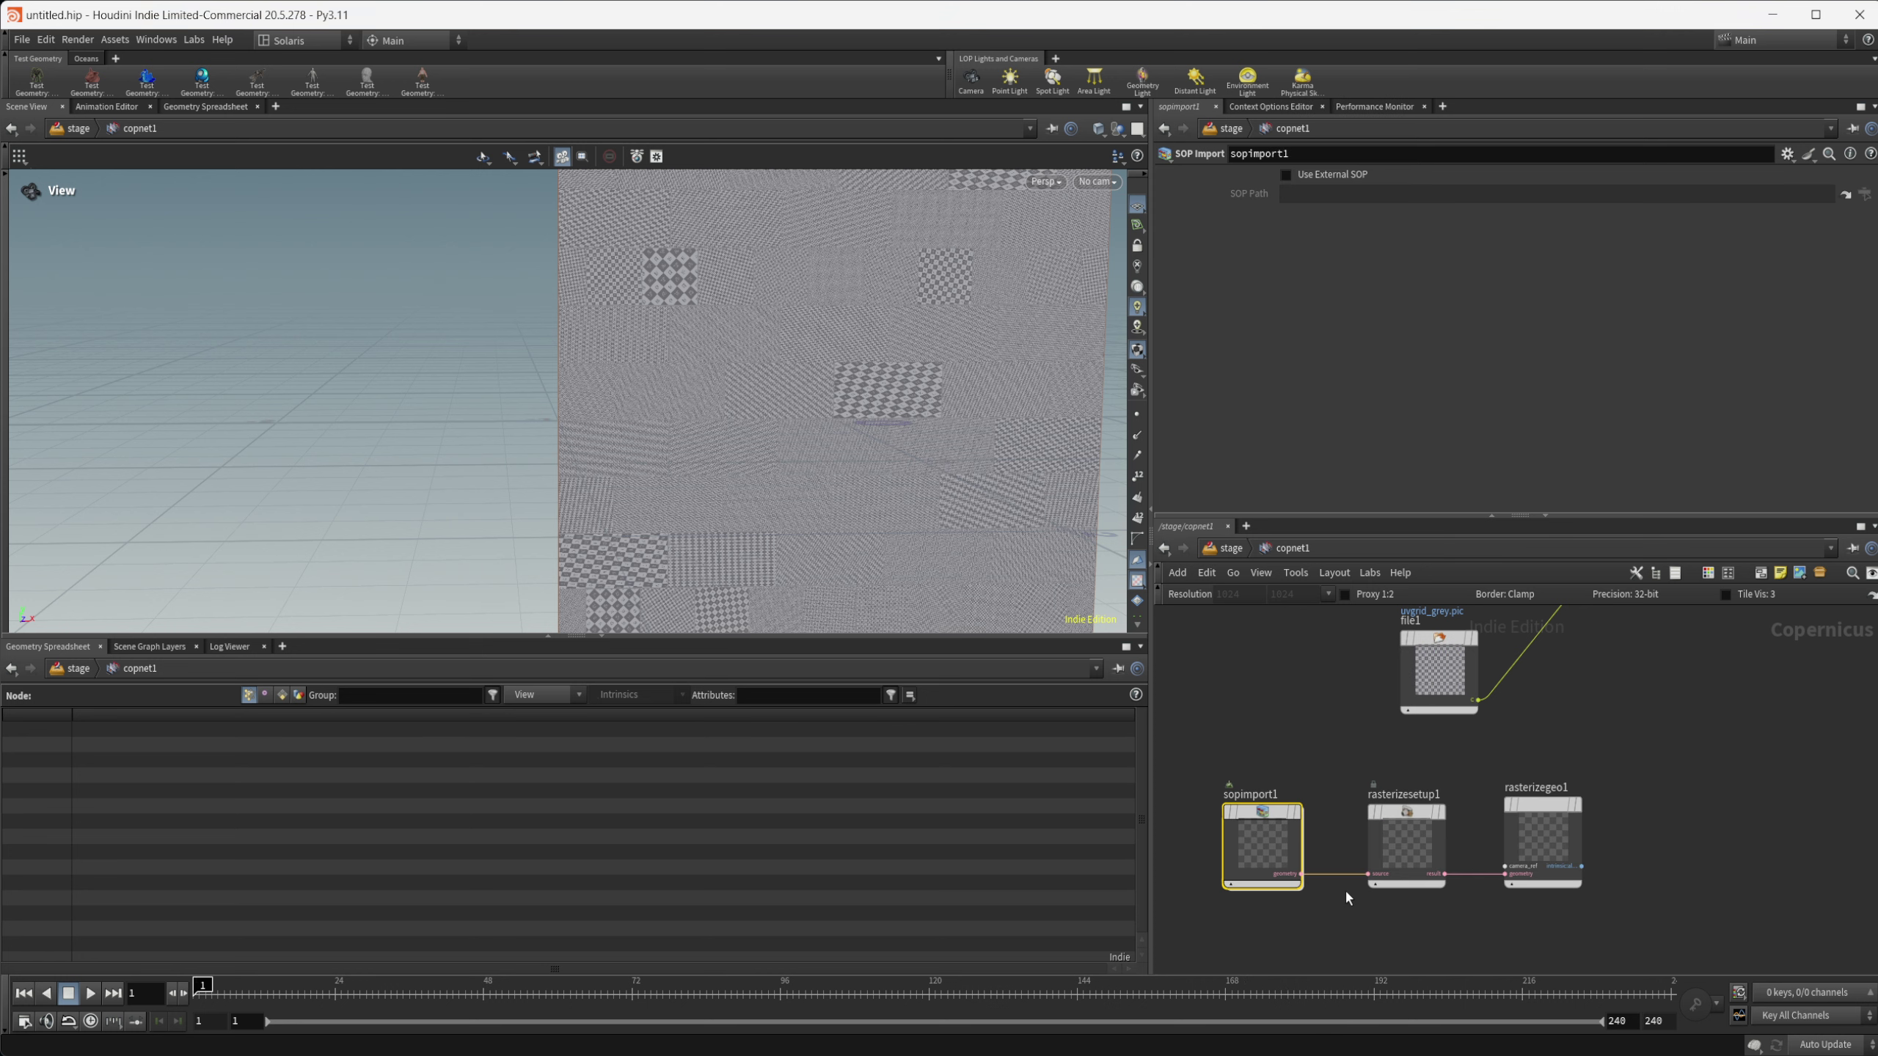
pyautogui.click(1541, 840)
pyautogui.click(1482, 902)
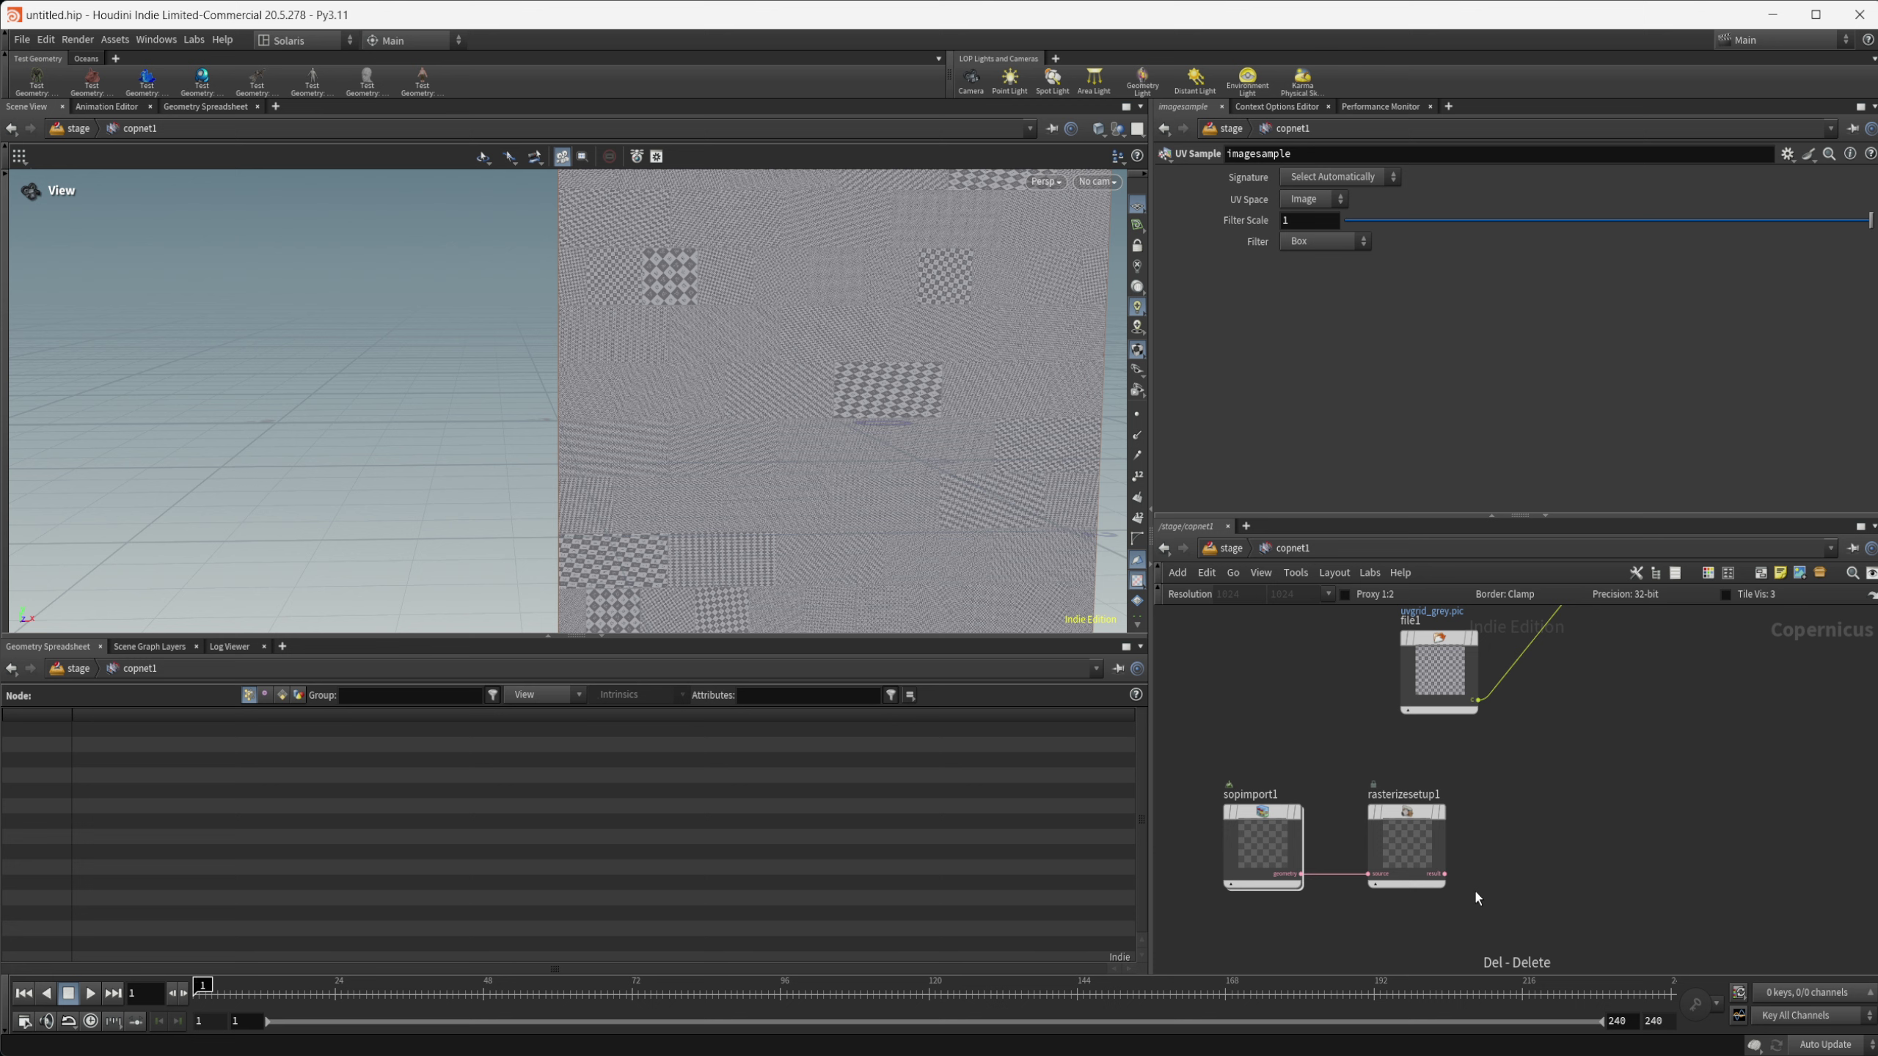
# Step: Inside the SOP Import node, add a Grid and orient it to the XY Plane
pyautogui.doubleClick(1264, 834)
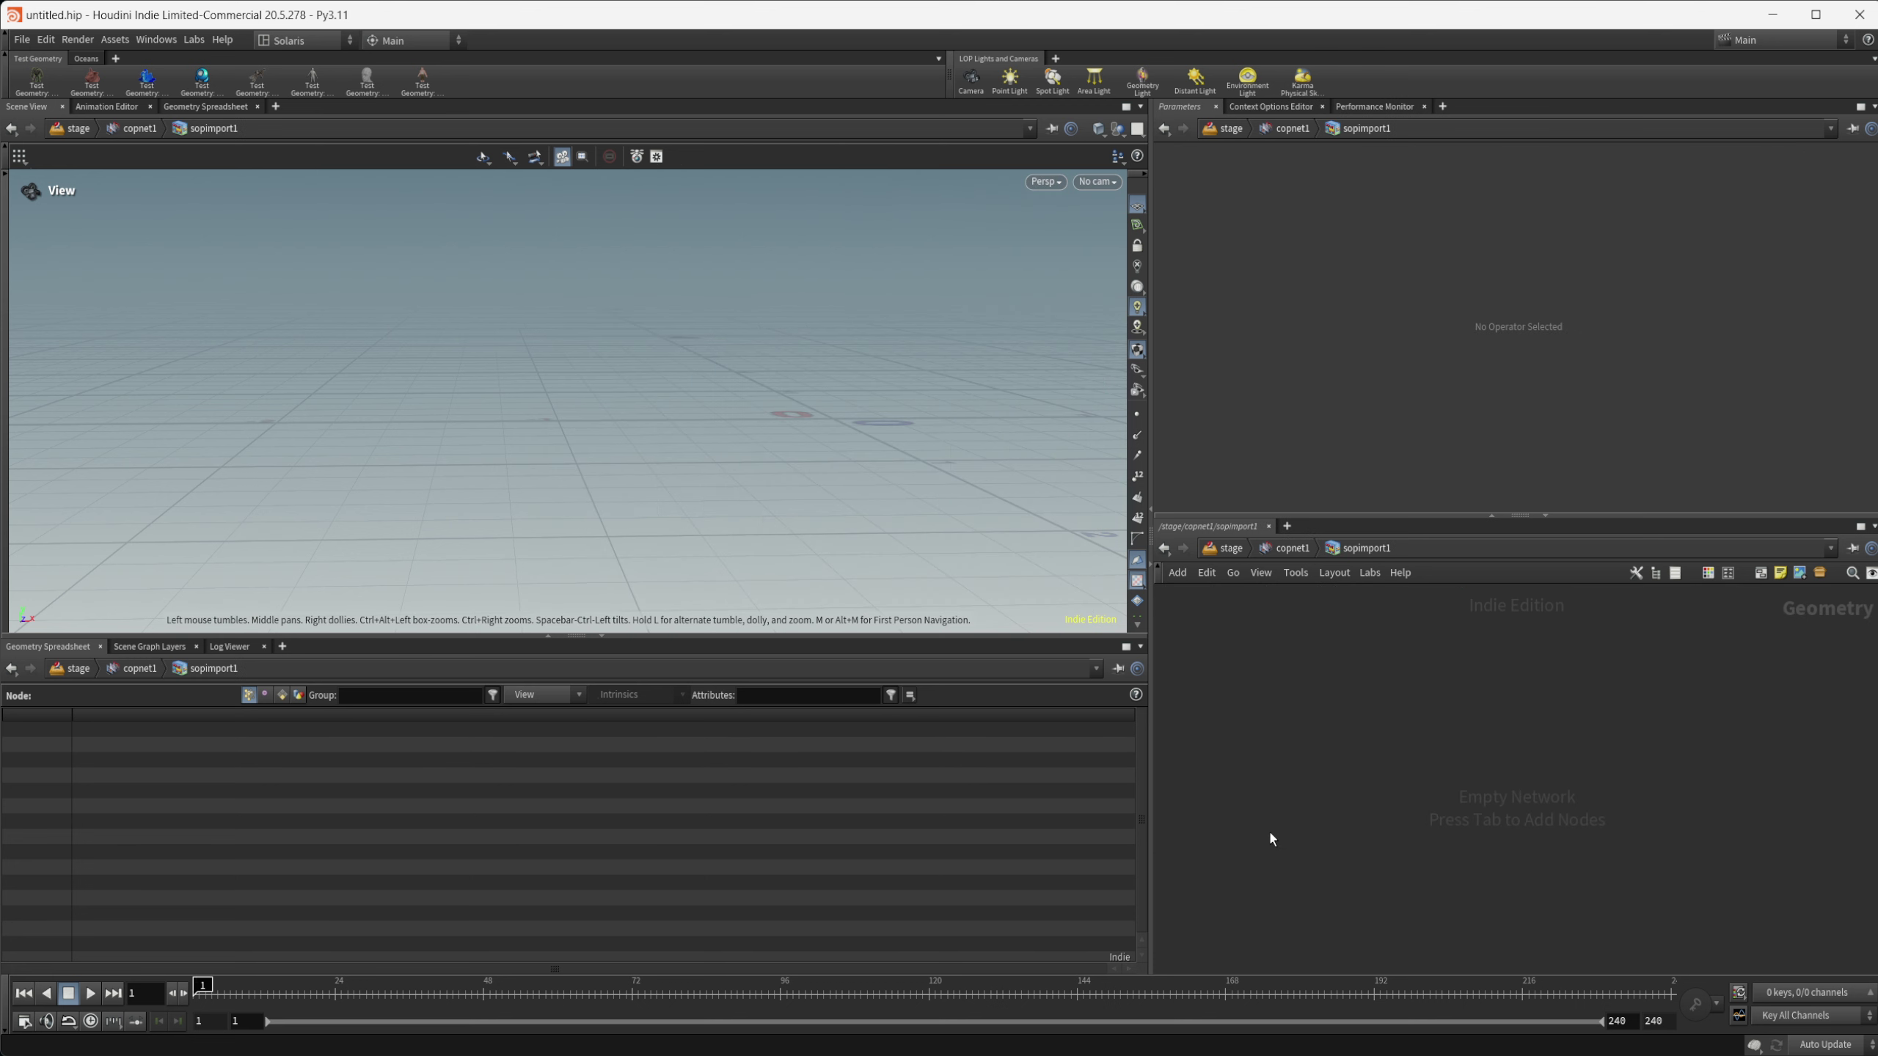
pyautogui.press('Tab')
pyautogui.write('grid')
pyautogui.press('Return')
pyautogui.click(1387, 775)
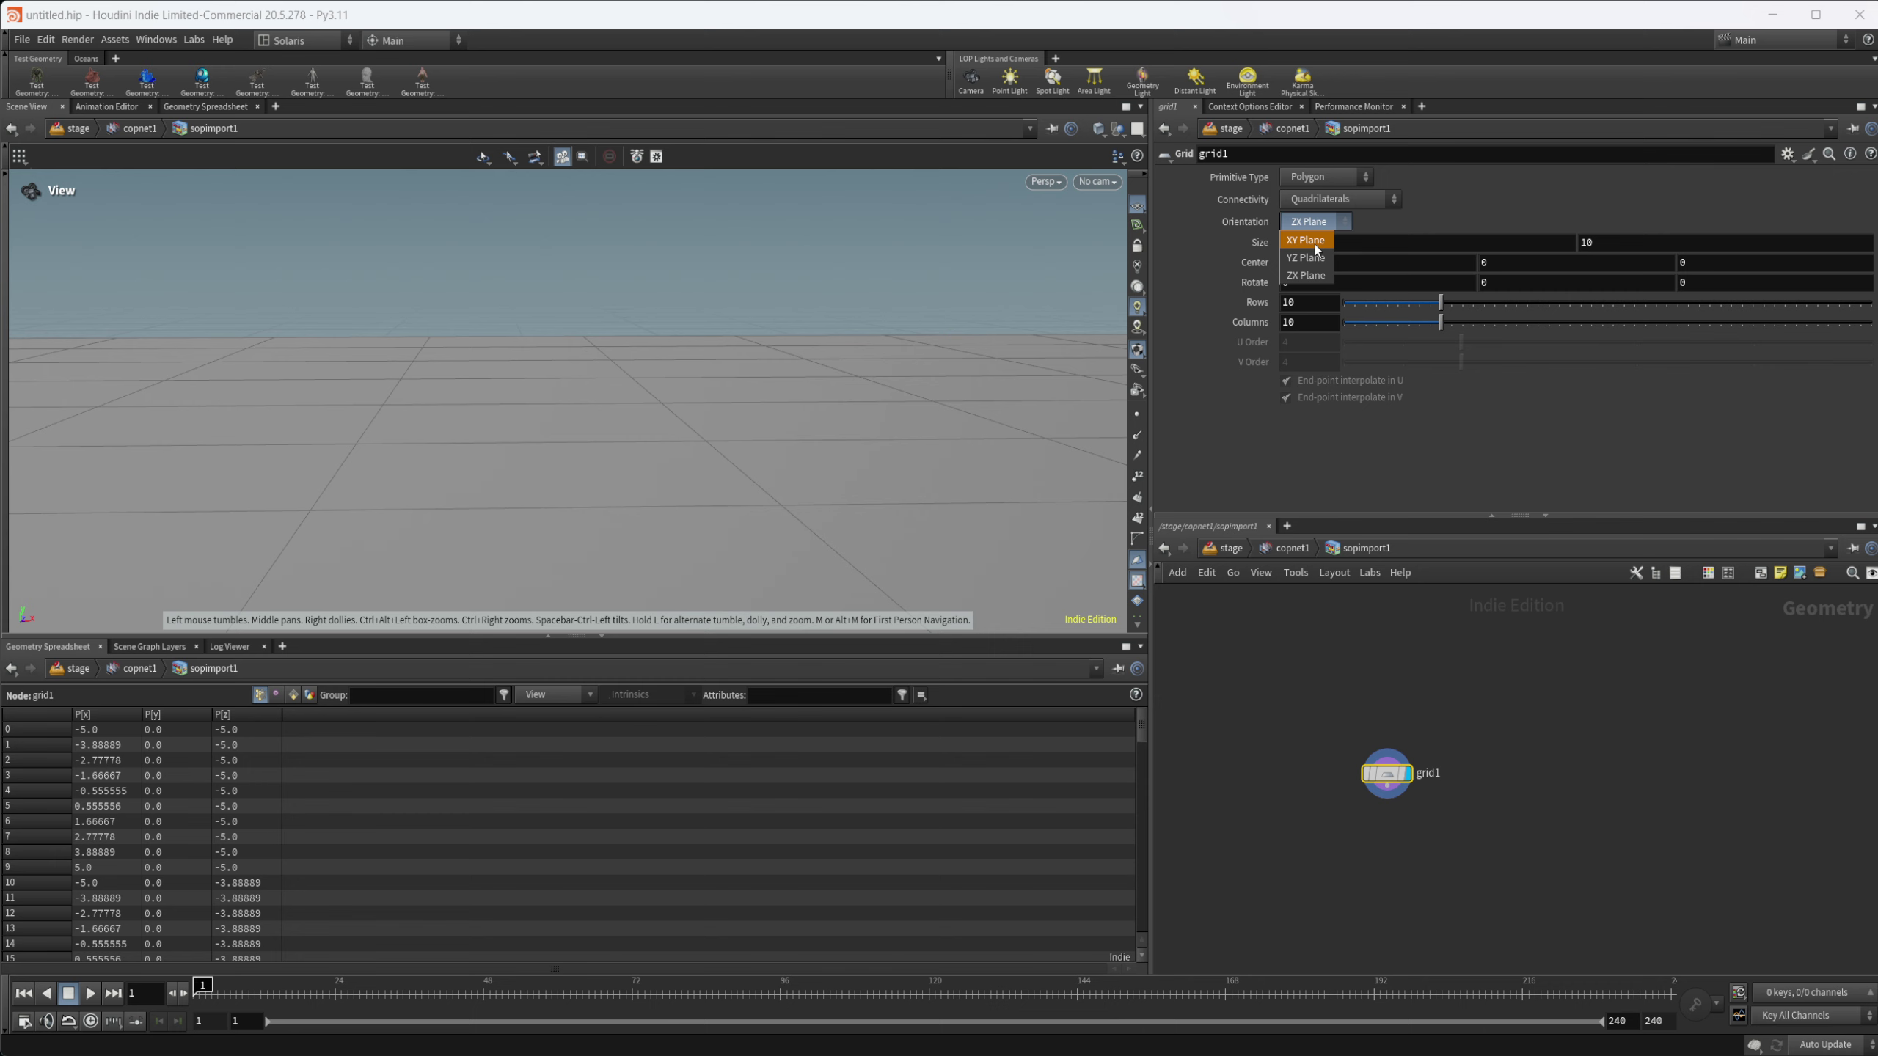
pyautogui.click(1310, 240)
# Step: Set the grid's size to 2 by 2
pyautogui.scroll(-3, 517, 426)
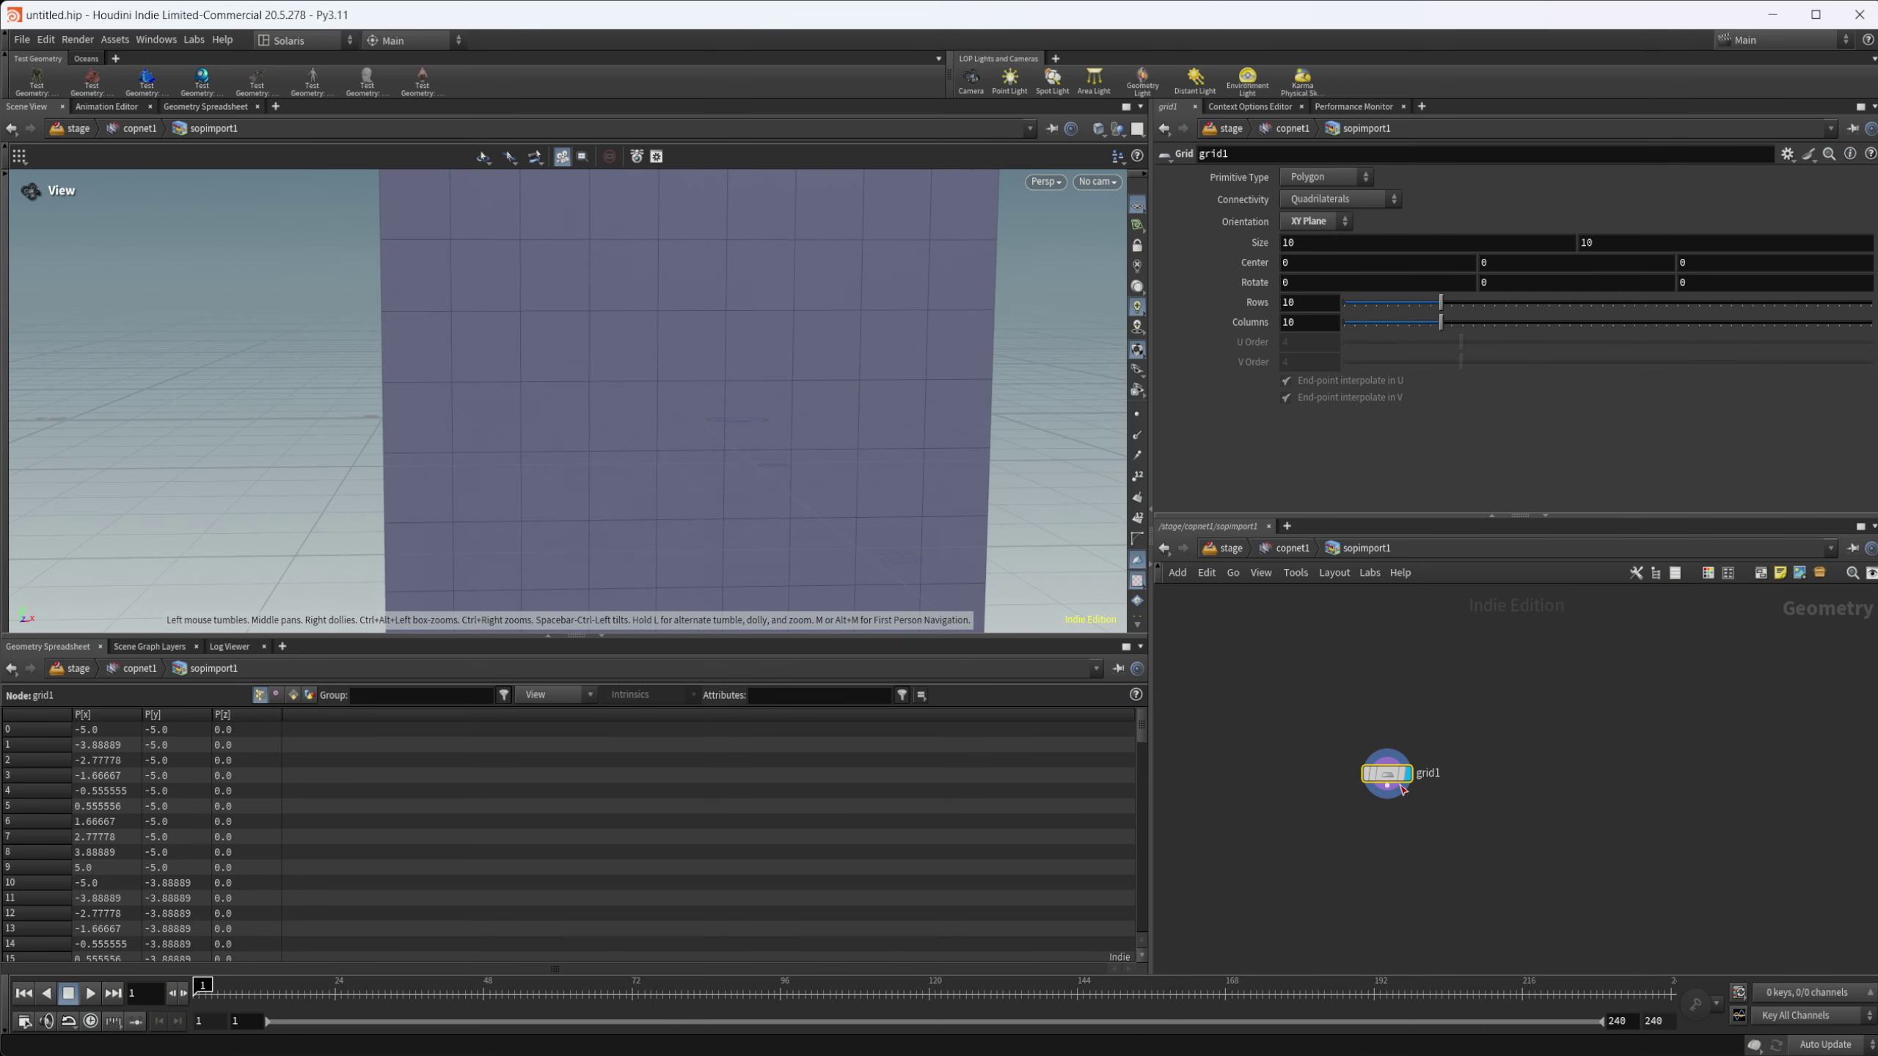
pyautogui.moveTo(1316, 244); pyautogui.dragTo(1157, 233)
pyautogui.write('2')
pyautogui.press('Tab')
pyautogui.write('2')
pyautogui.press('Return')
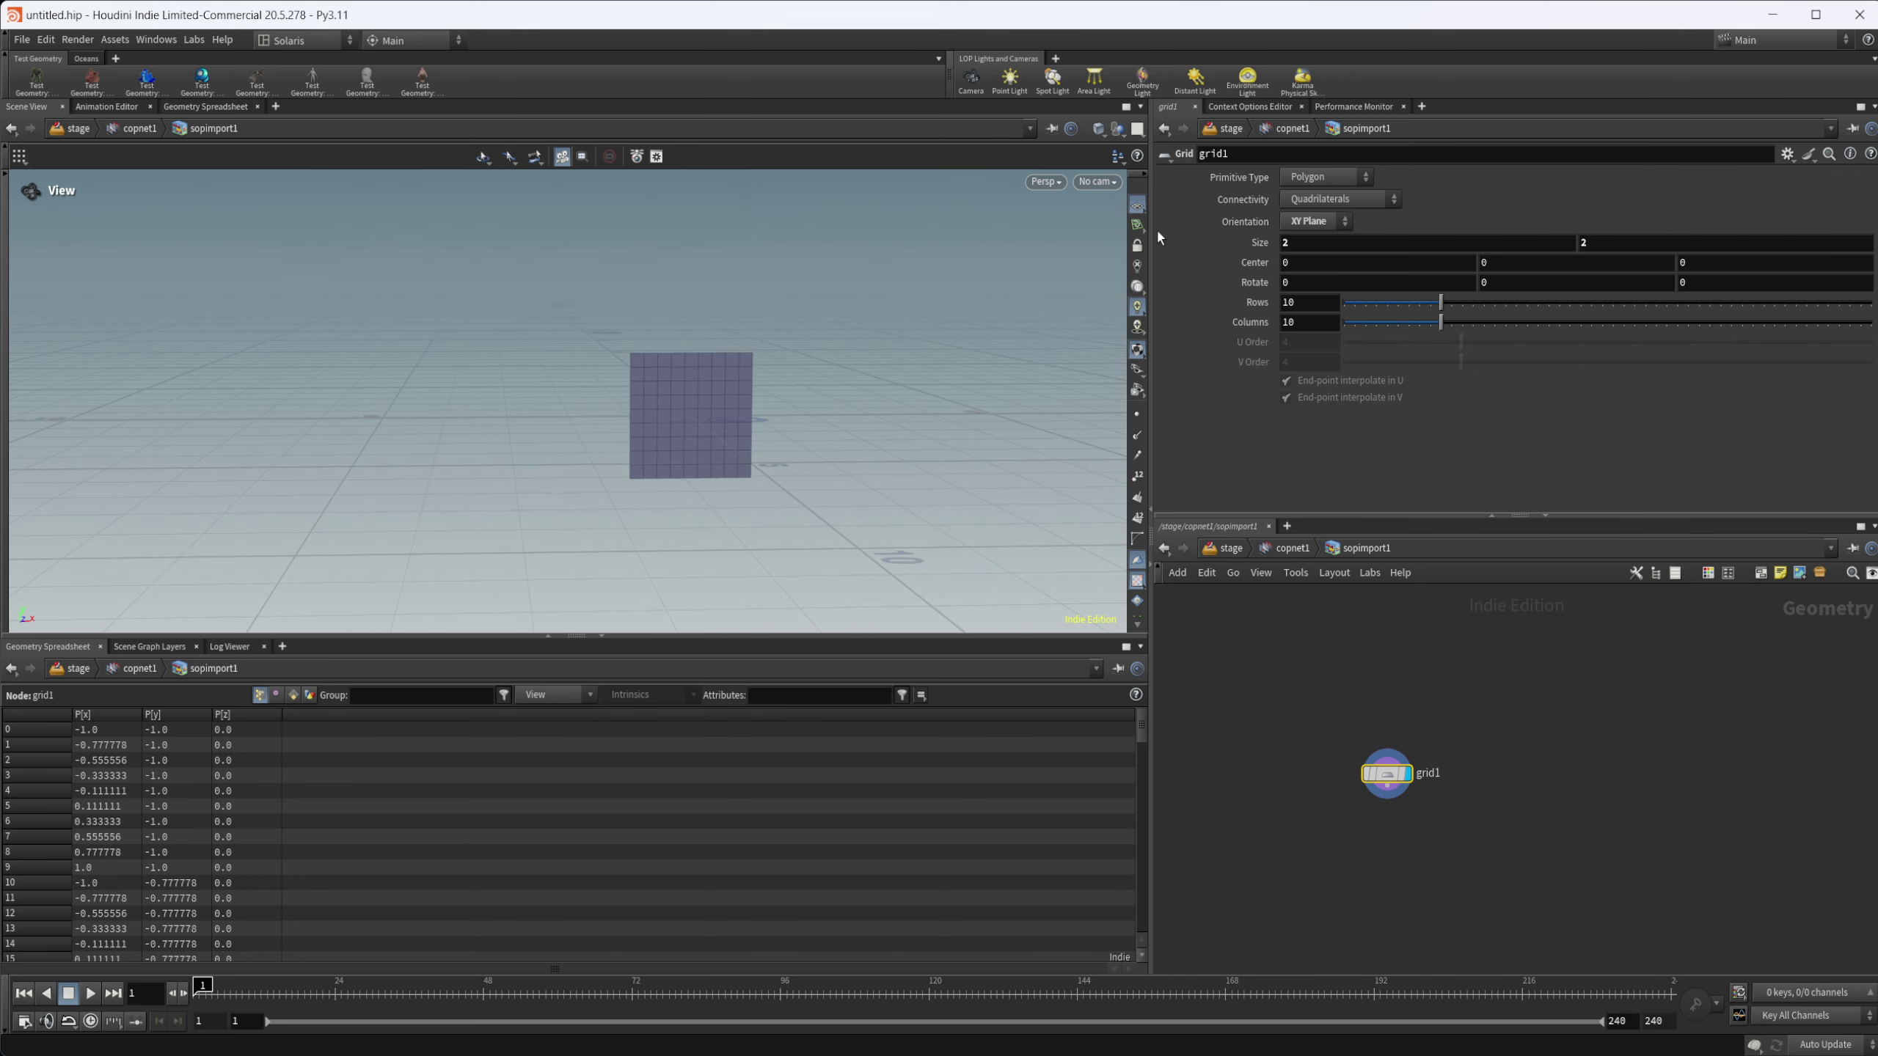
# Step: Add a Scatter after the grid and set its Force Total Count to 100
pyautogui.scroll(5, 838, 443)
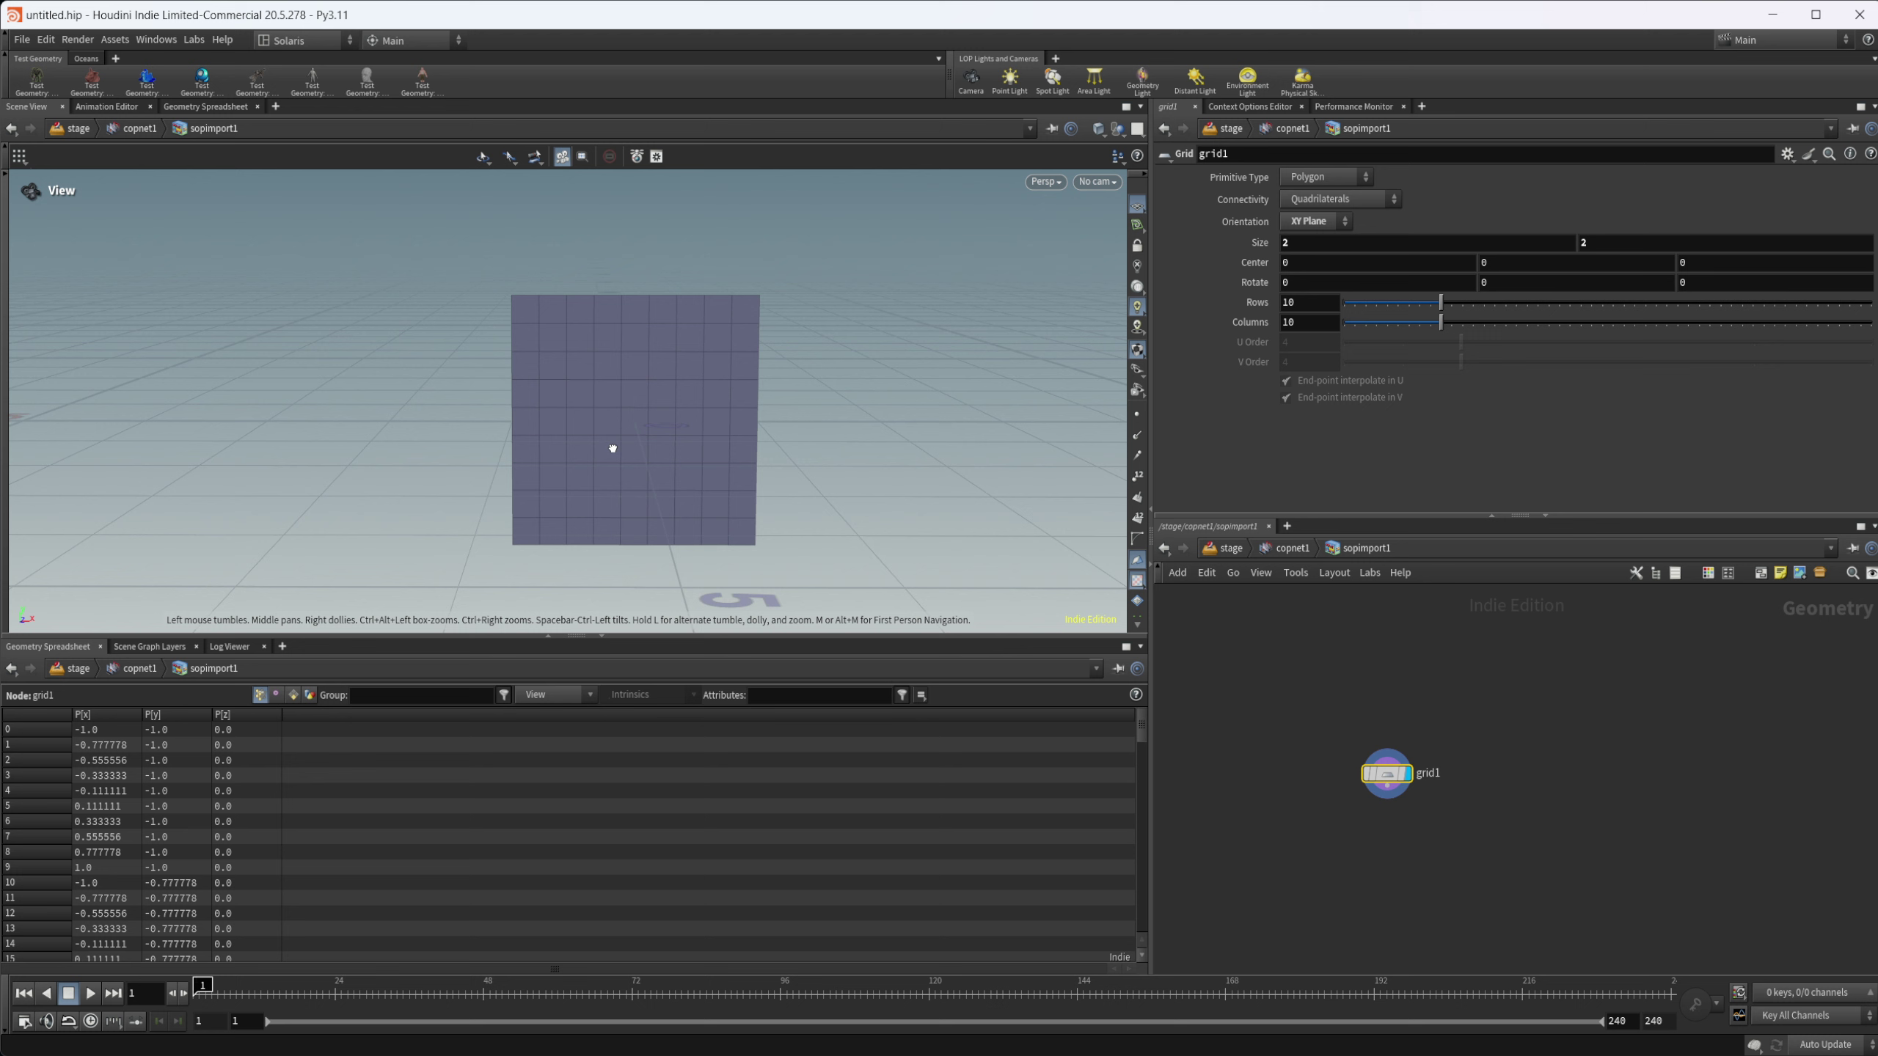
pyautogui.moveTo(612, 449); pyautogui.dragTo(600, 508)
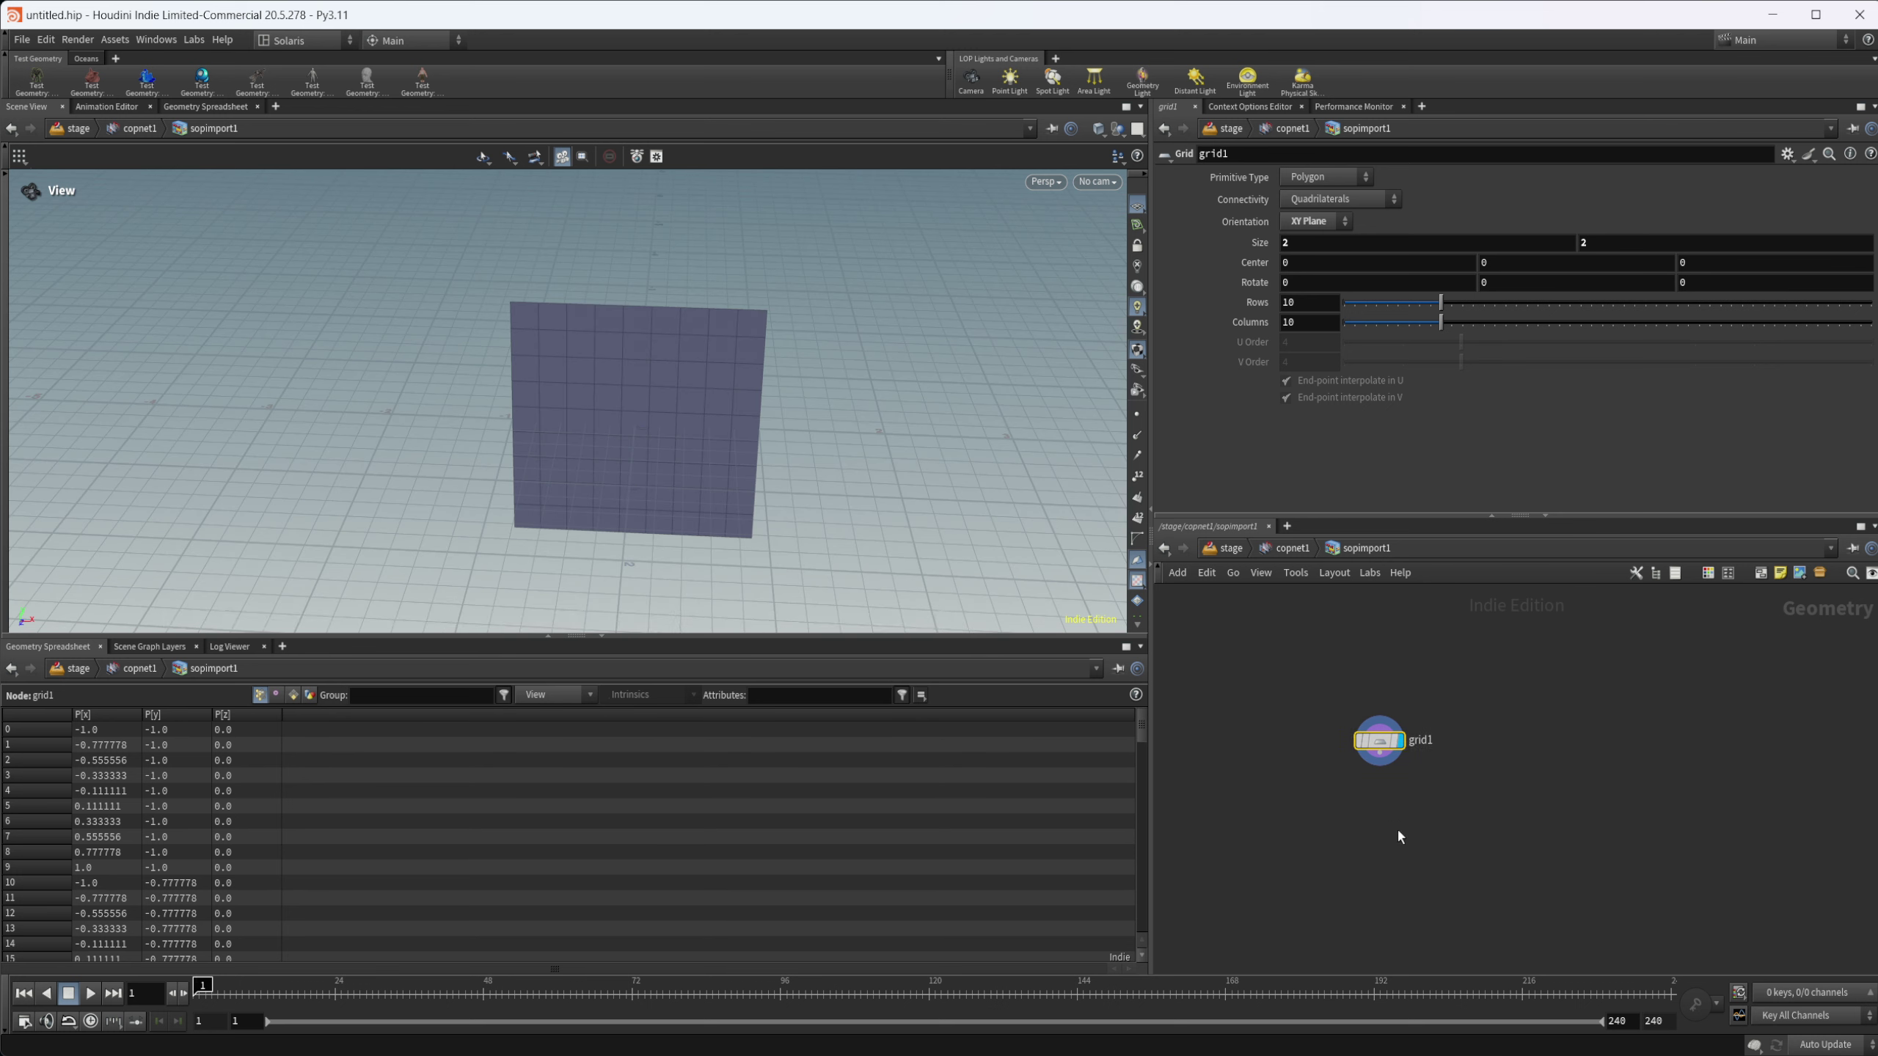
pyautogui.press('Tab')
pyautogui.write('scatter')
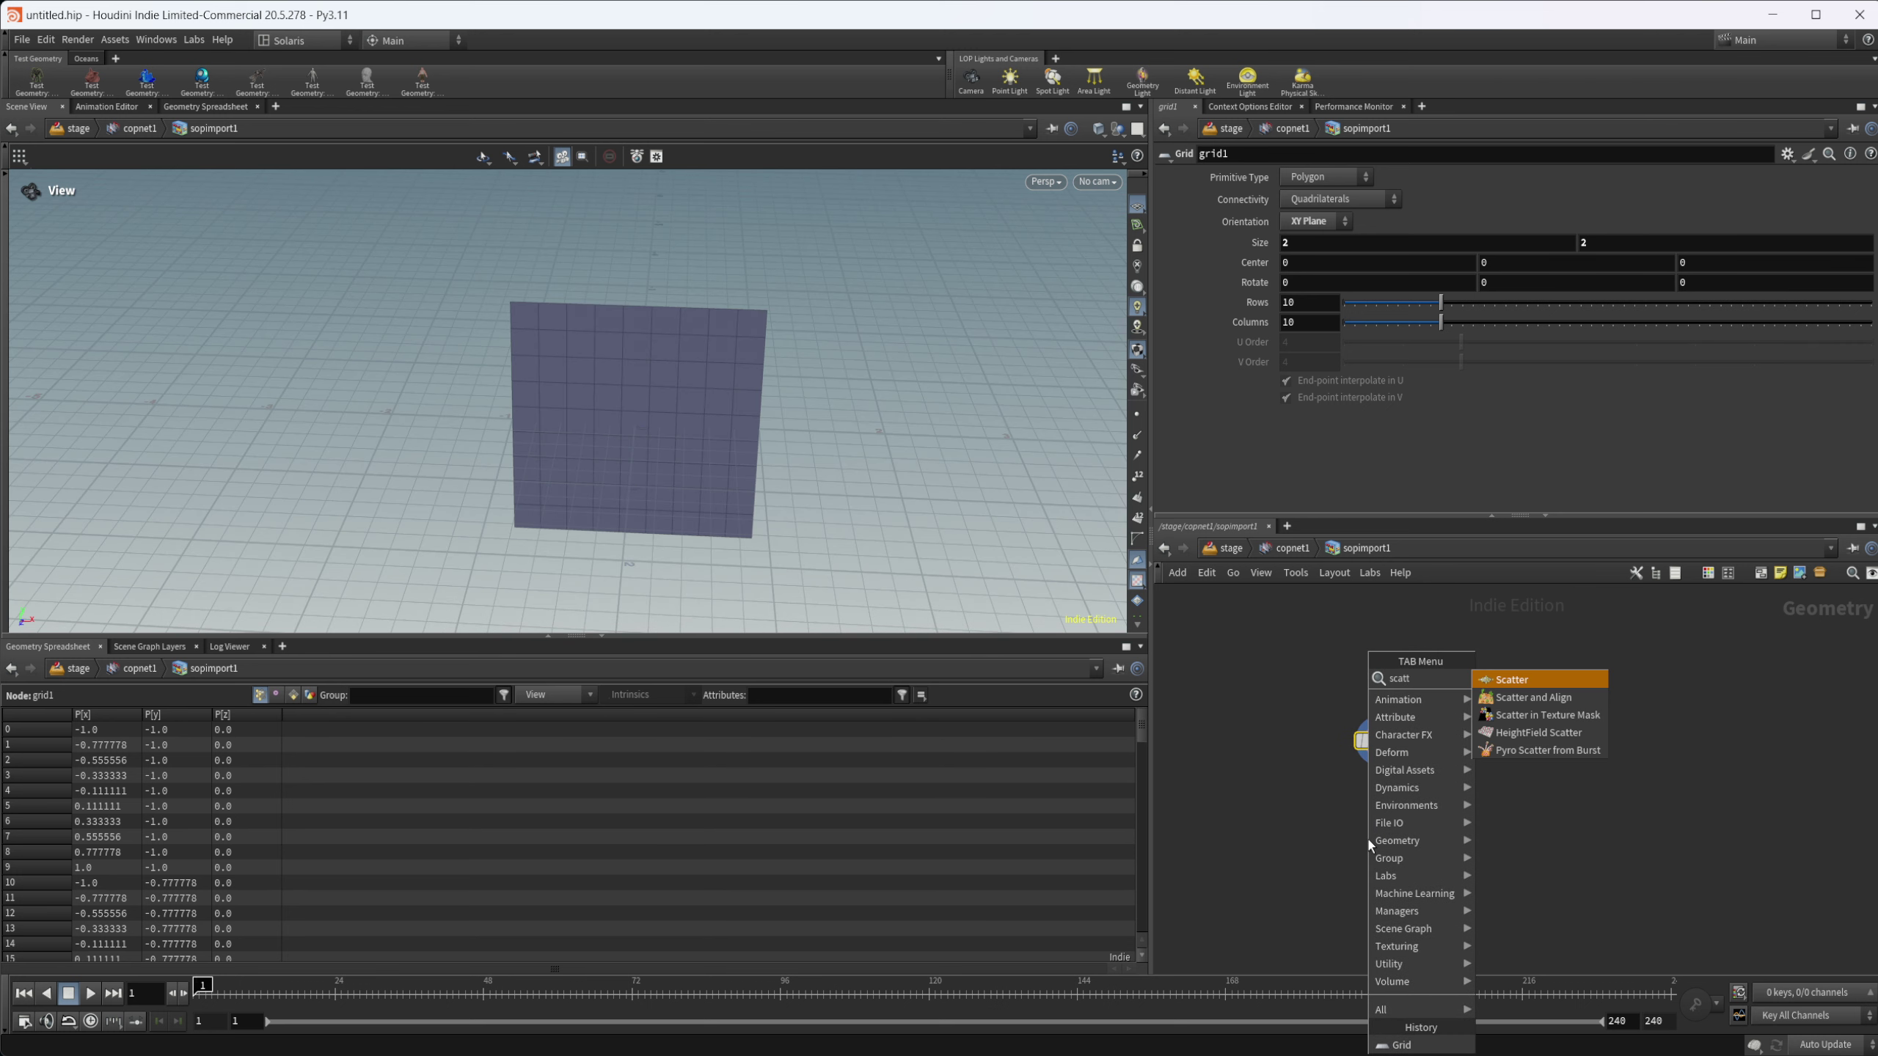
pyautogui.press('Return')
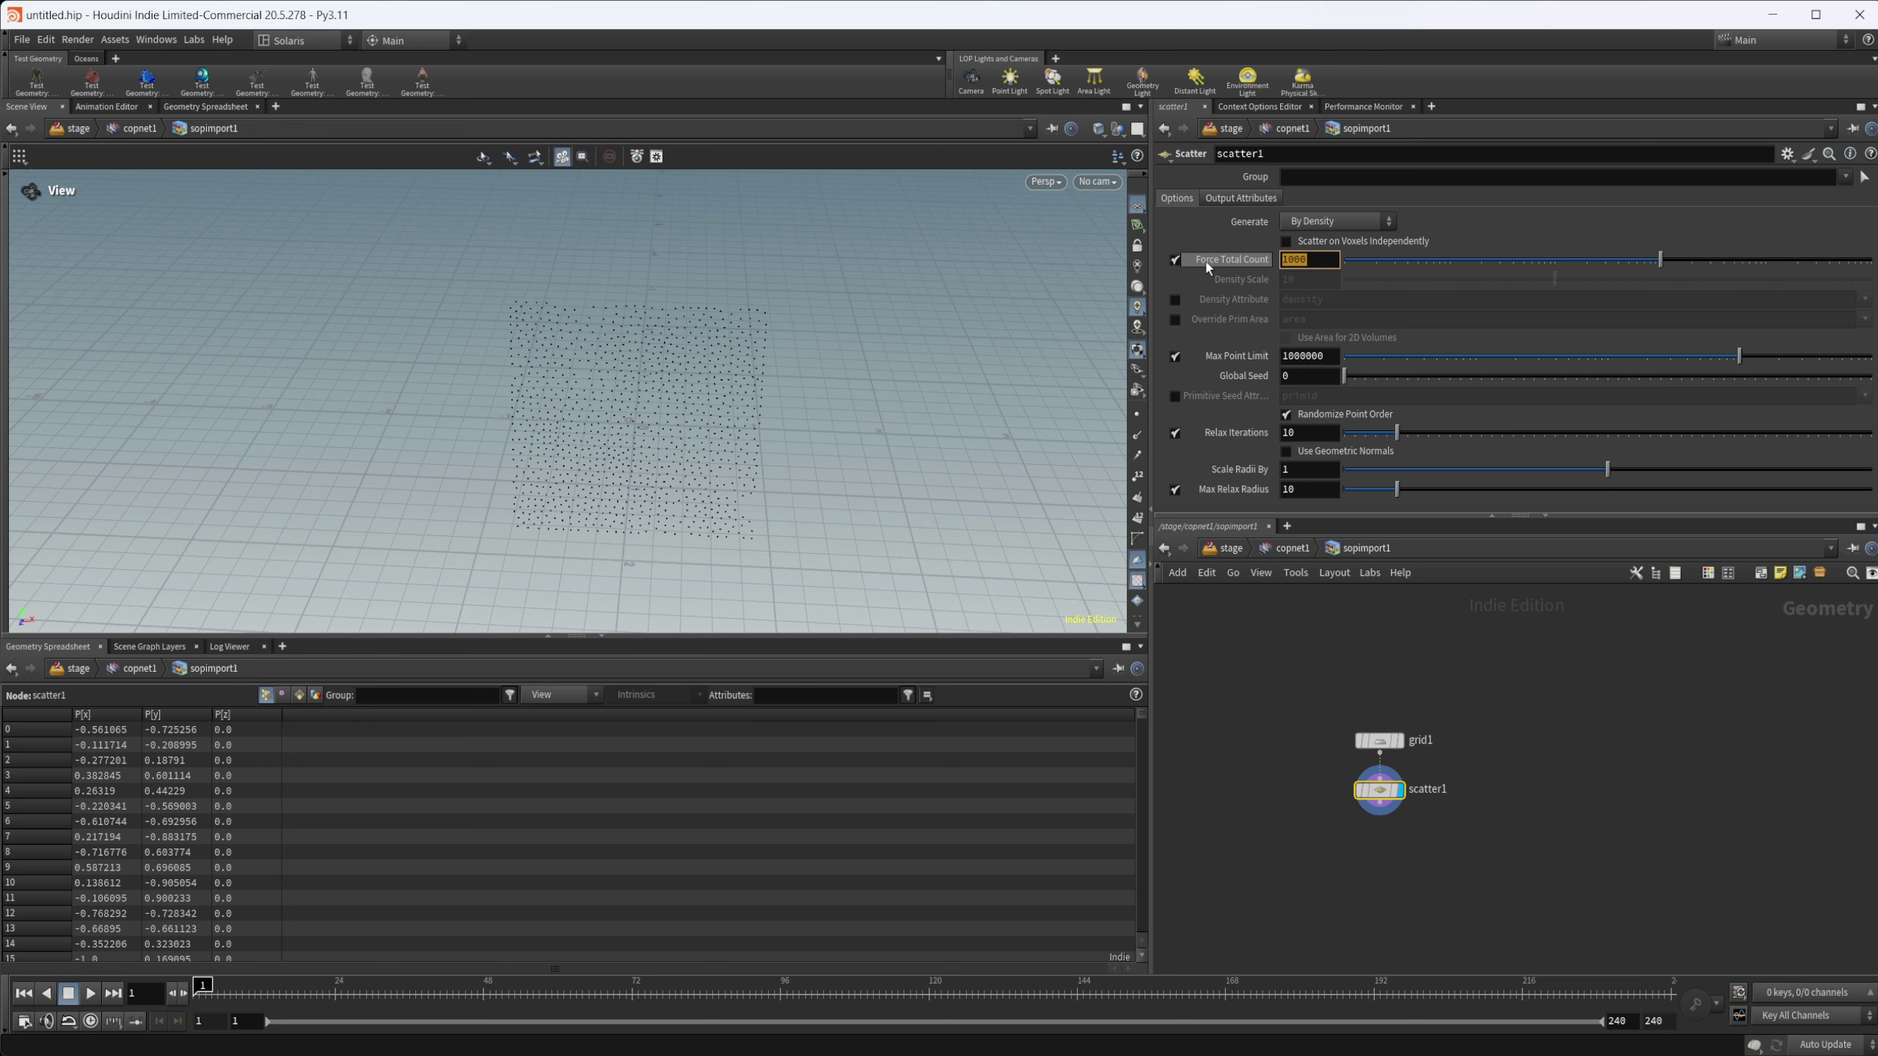
pyautogui.write('100')
pyautogui.press('Return')
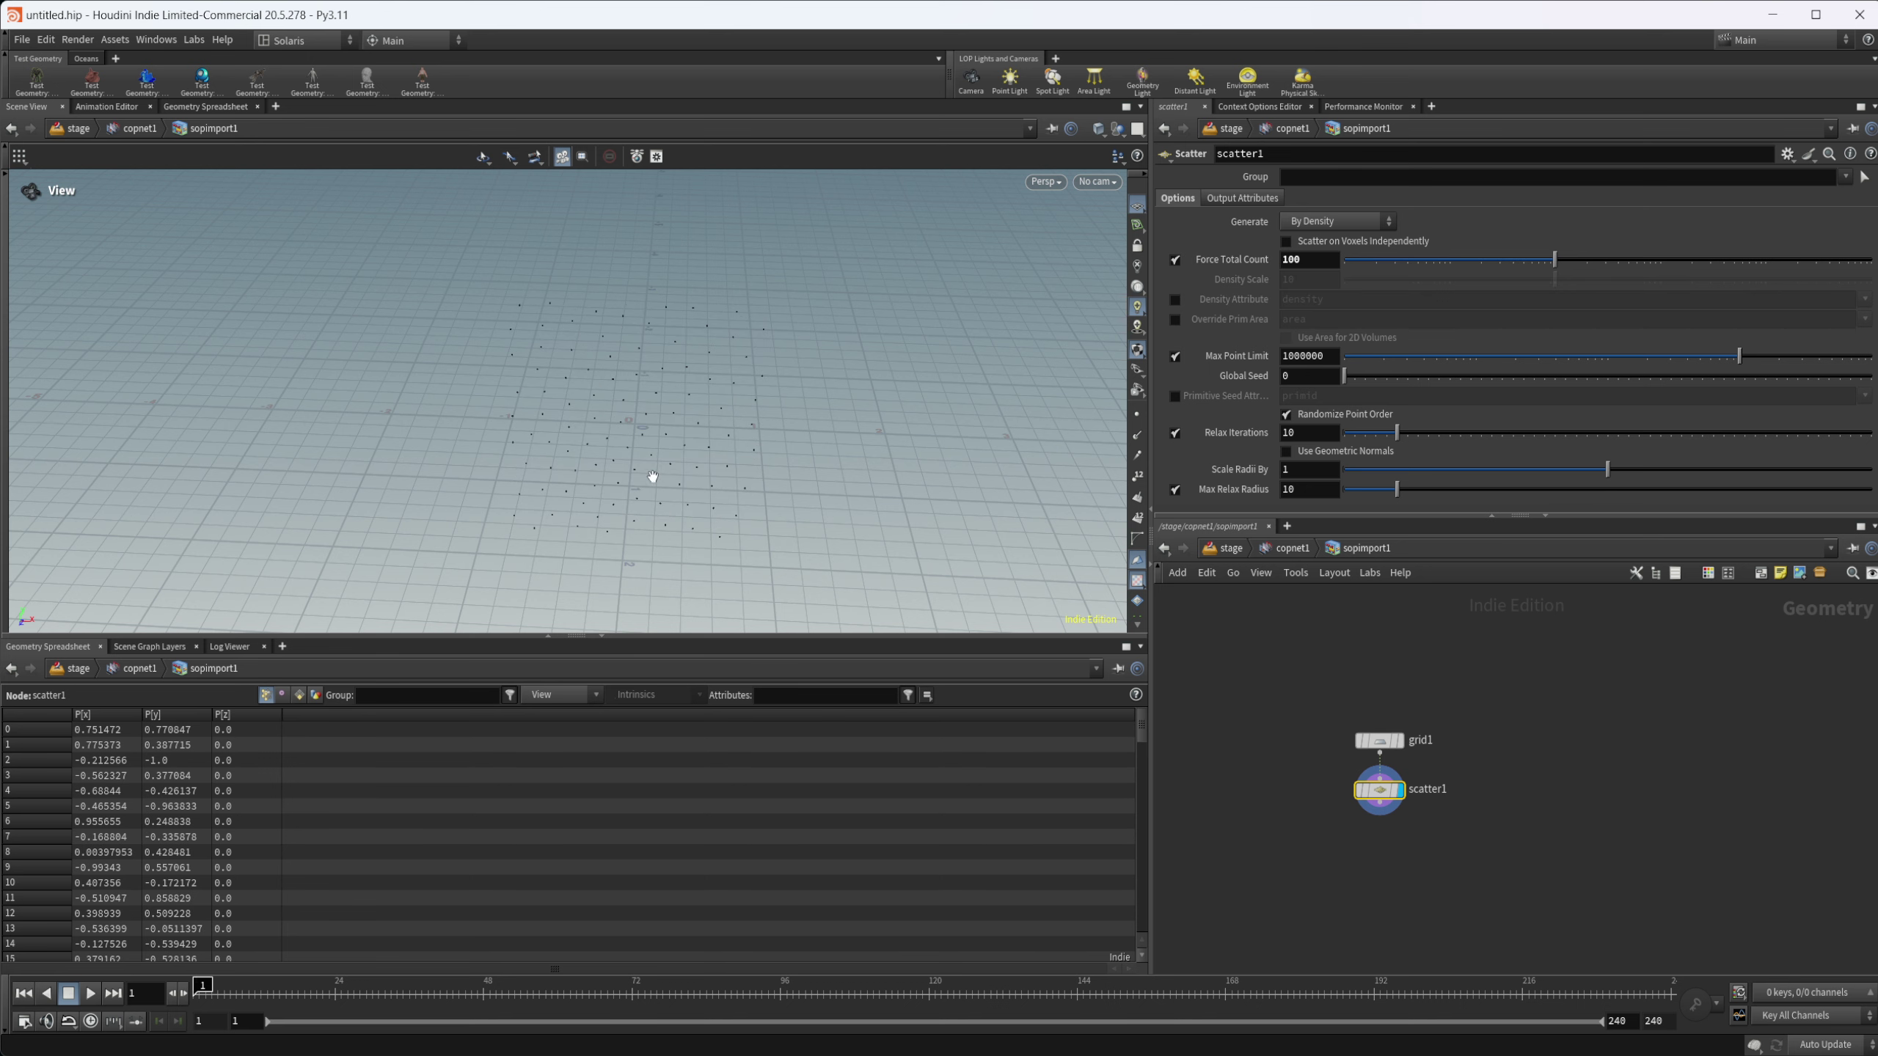
# Step: Return to the Copernicus network and display the Rasterize Setup node's result
pyautogui.click(1292, 547)
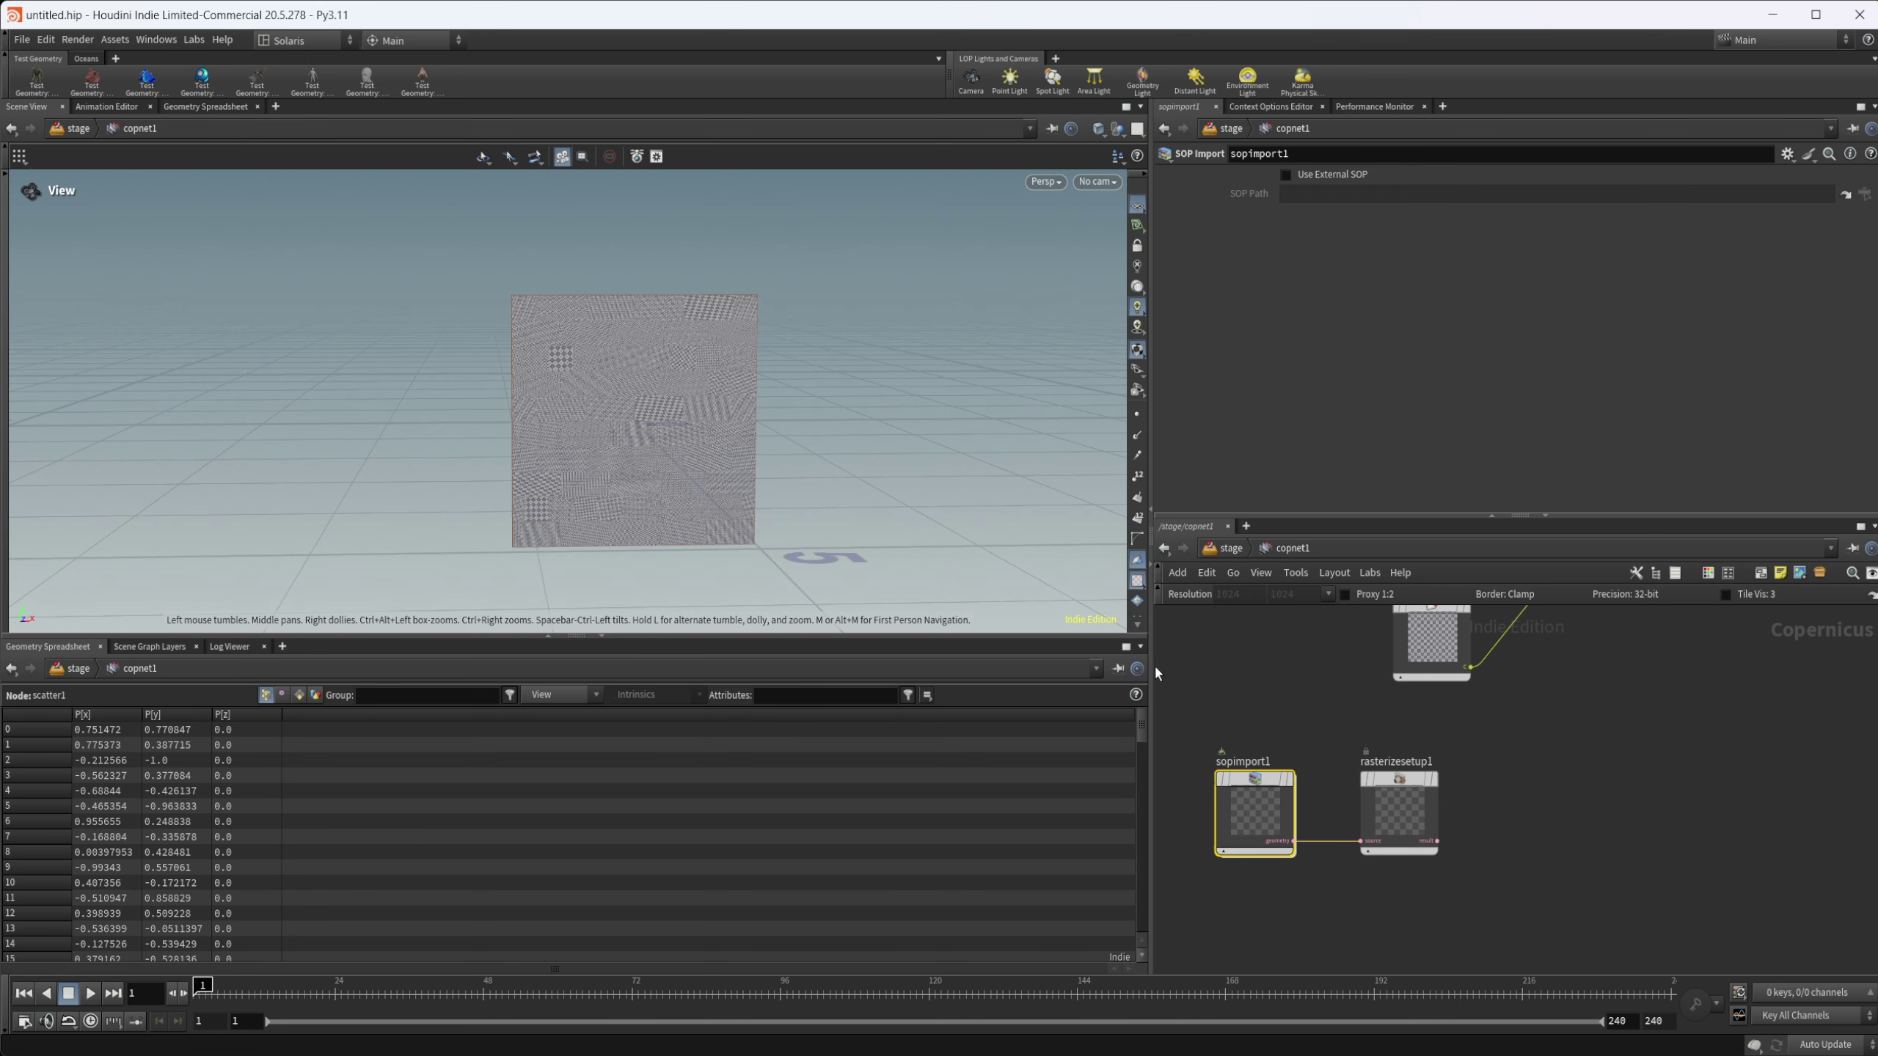
pyautogui.click(1429, 774)
pyautogui.click(1429, 775)
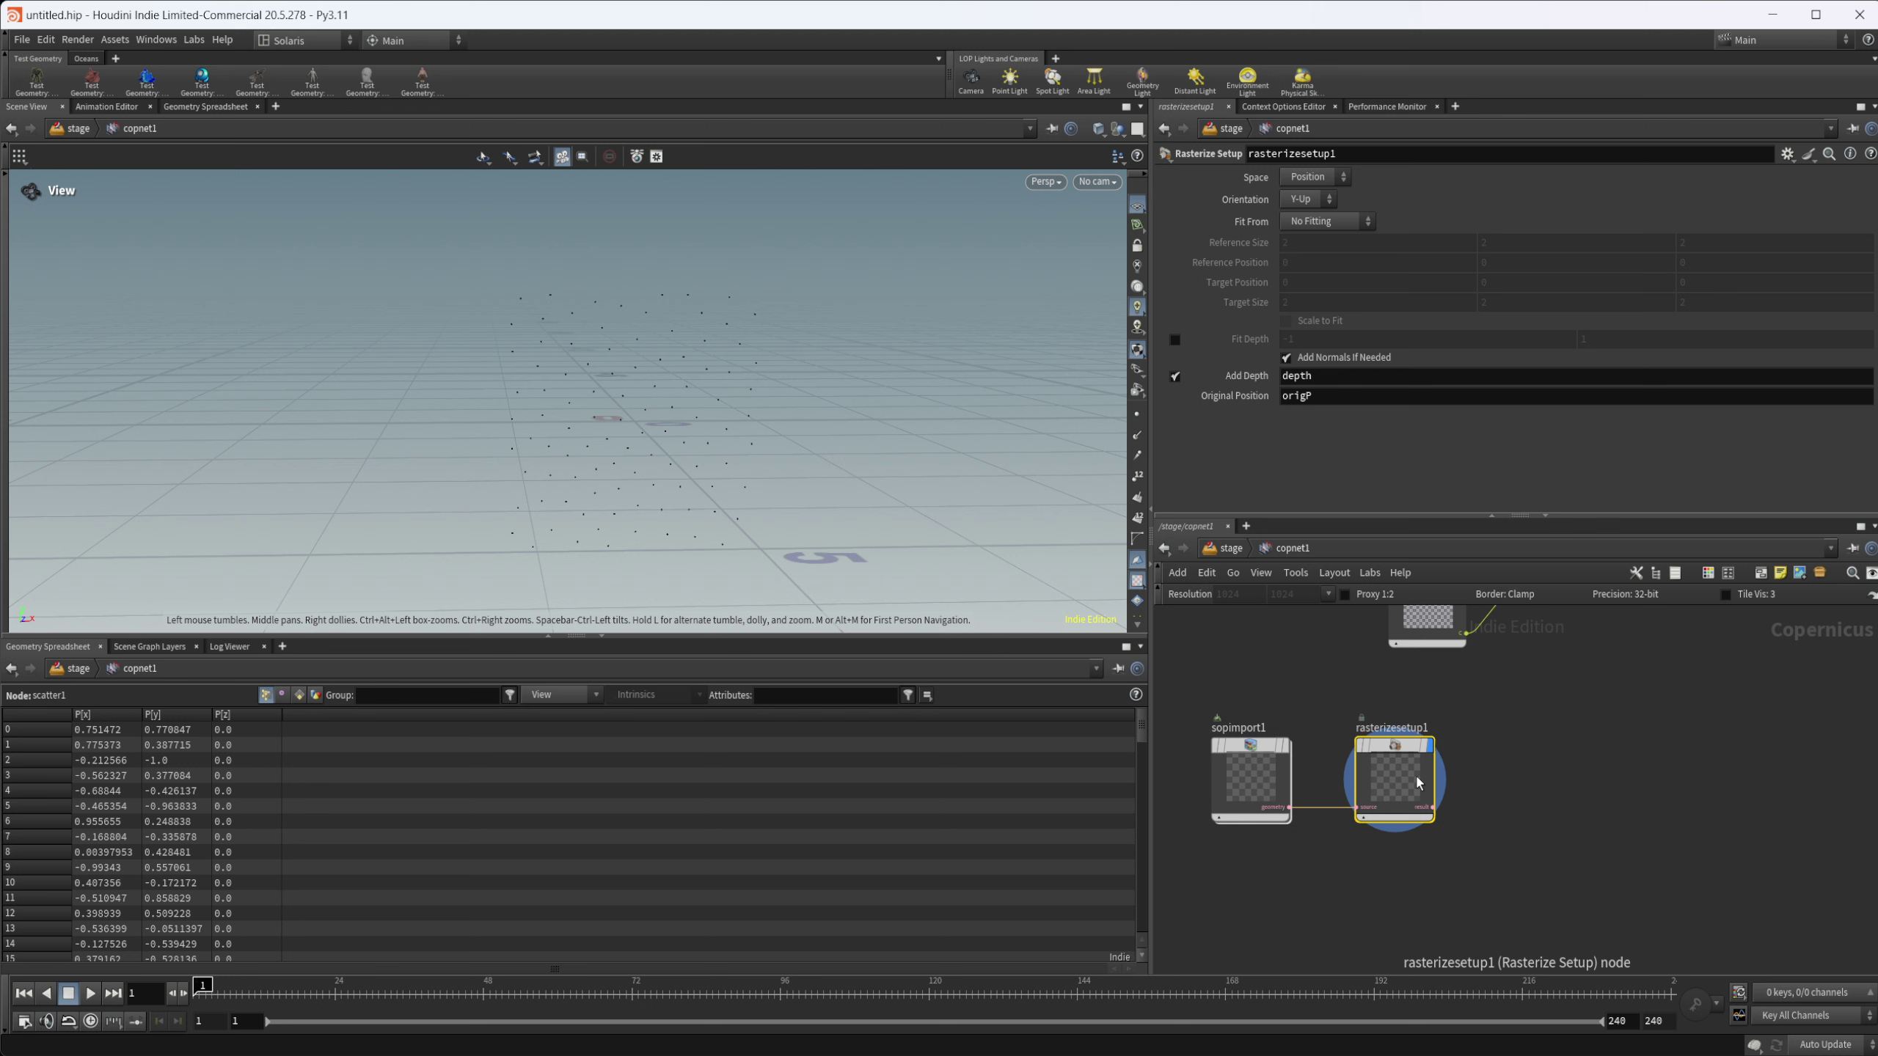
# Step: Add a Stamp Points node, feed the Rasterize Setup result into its points input, and display it
pyautogui.moveTo(1541, 819); pyautogui.dragTo(1449, 807, button='middle')
pyautogui.press('Tab')
pyautogui.write('stamp')
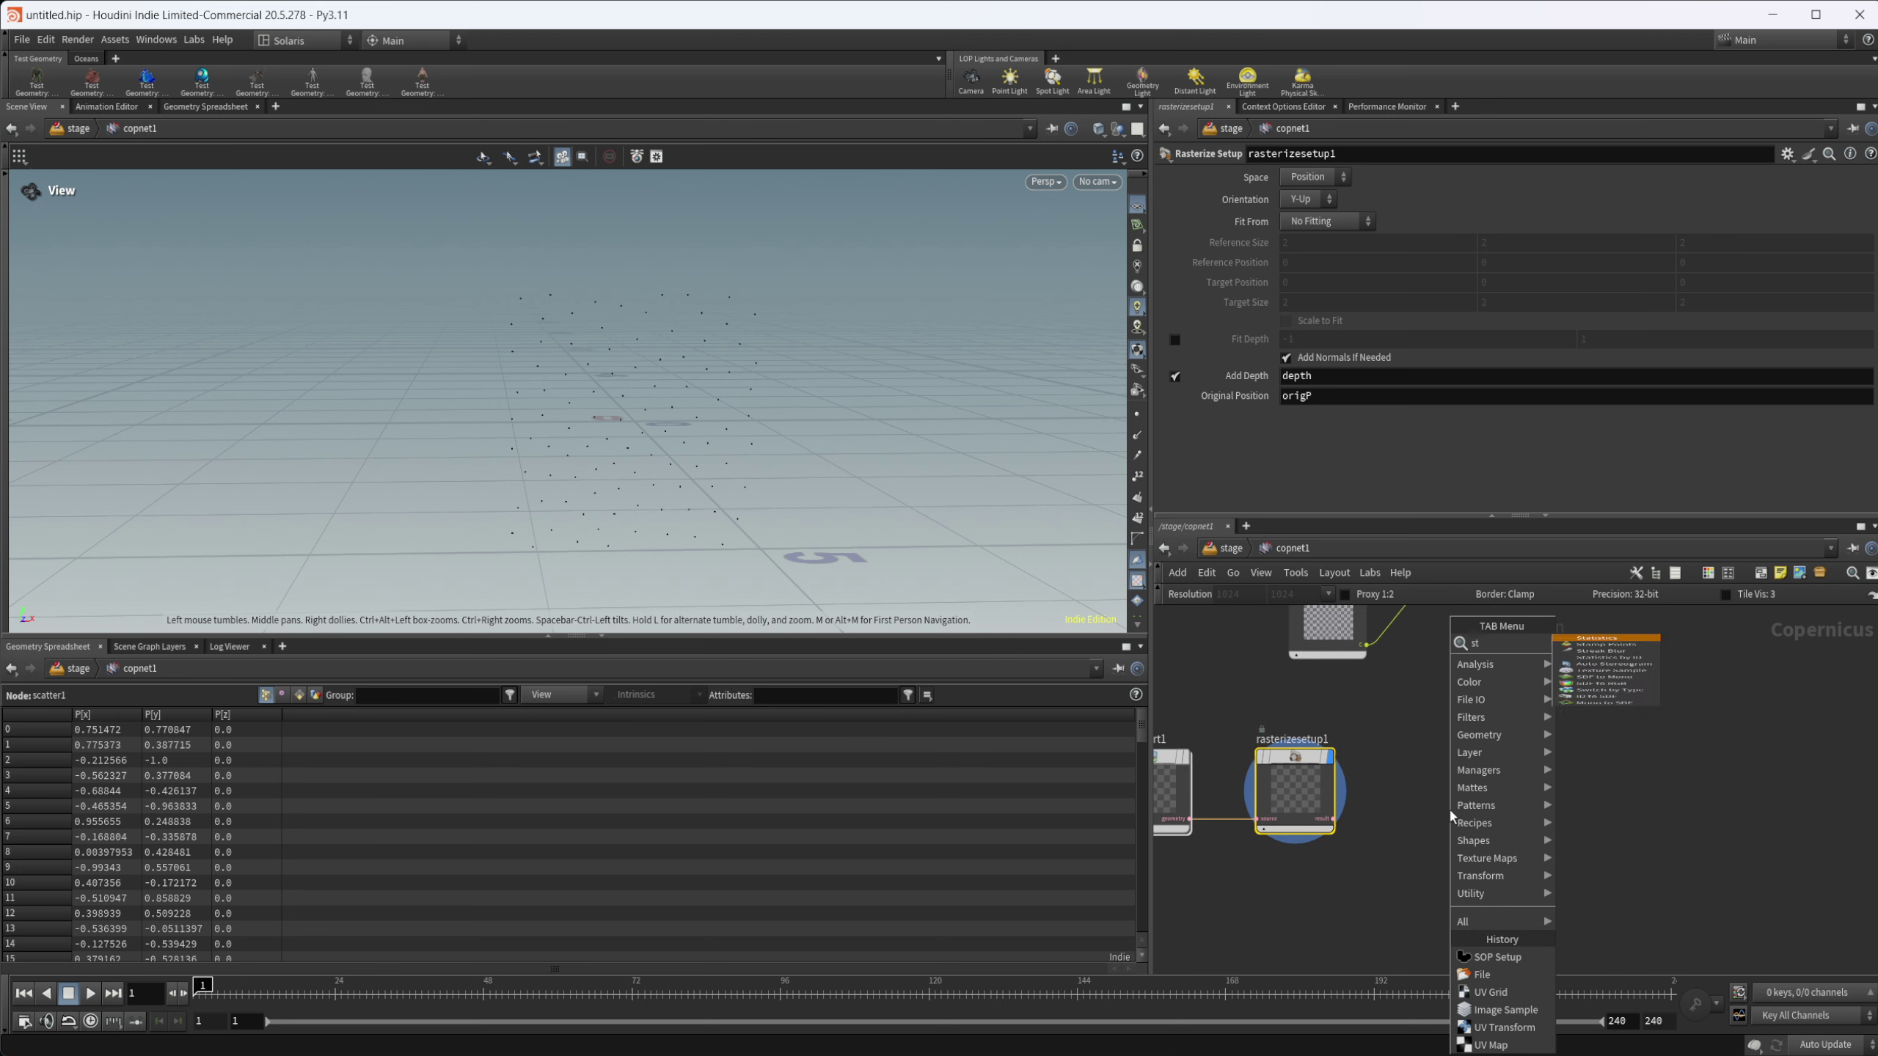
pyautogui.press('Return')
pyautogui.click(1450, 816)
pyautogui.scroll(3, 1323, 851)
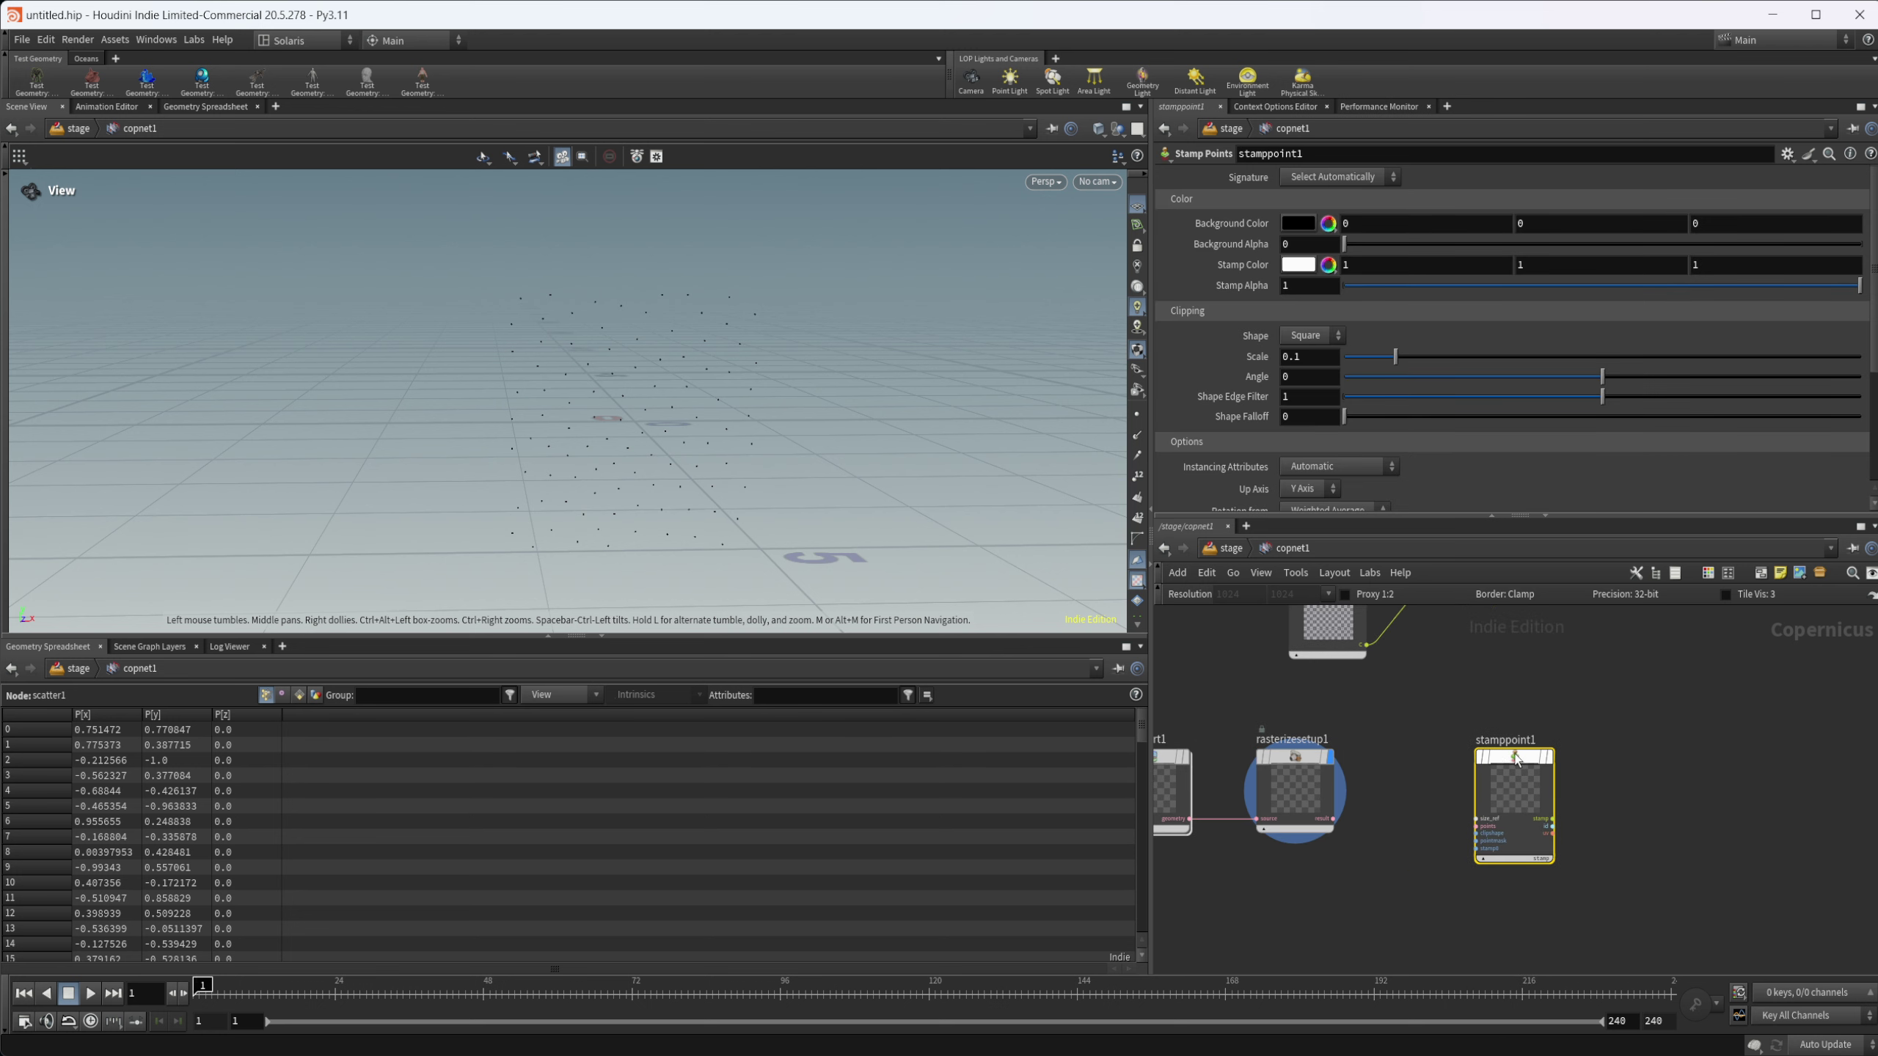
pyautogui.click(1223, 886)
pyautogui.click(1517, 902)
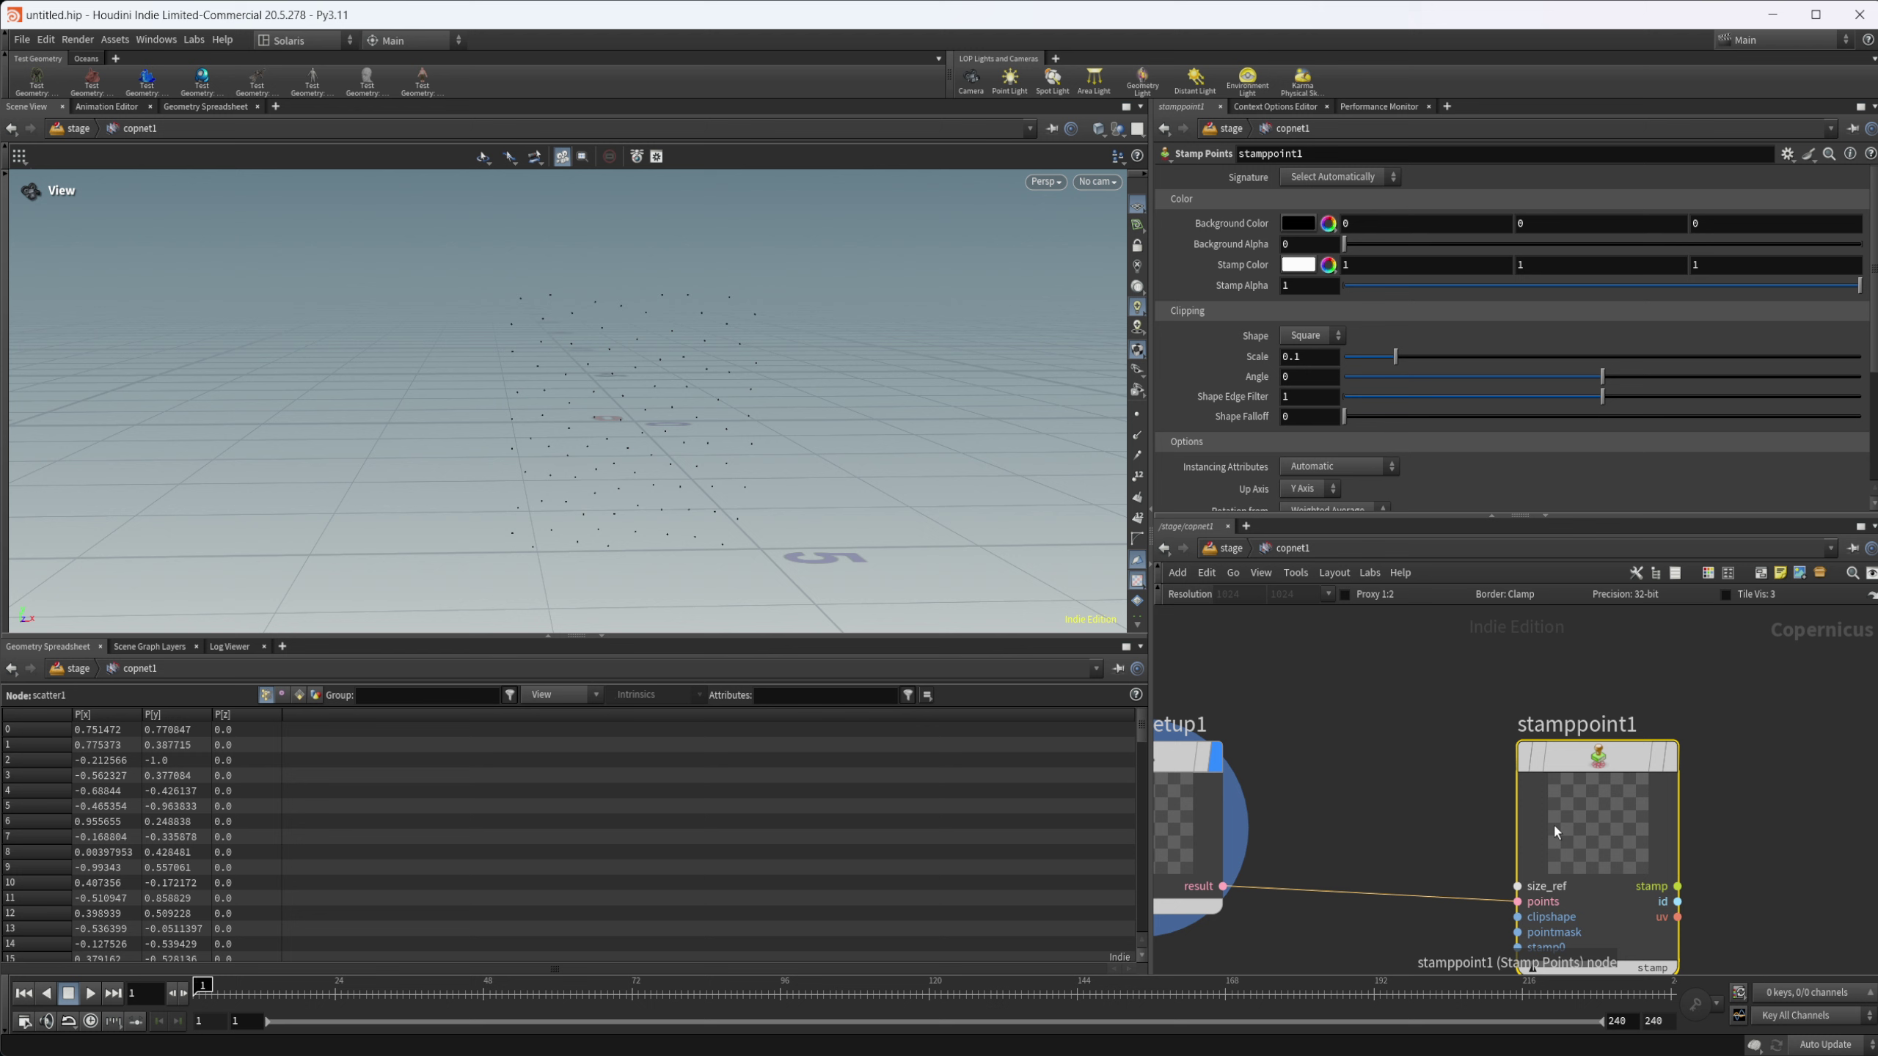
pyautogui.click(1669, 756)
pyautogui.scroll(2, 574, 400)
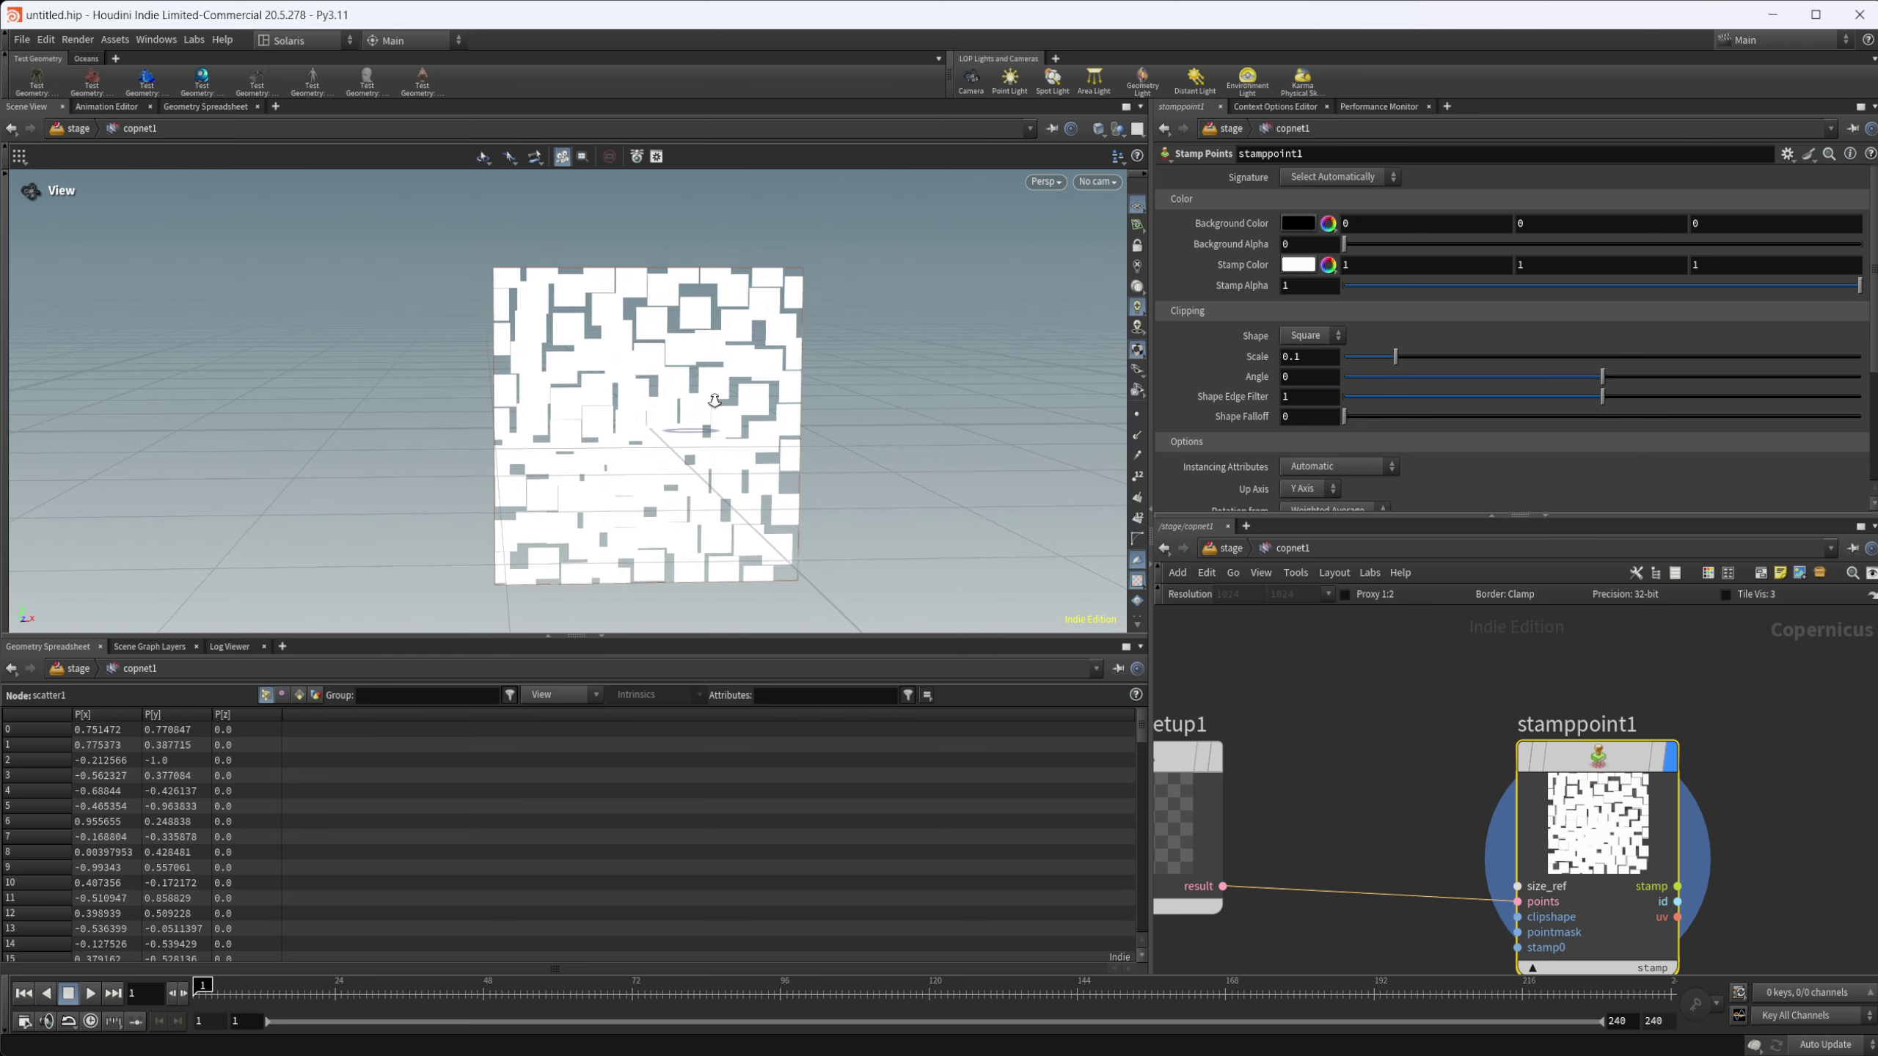
# Step: Switch the Stamp Points node's displayed output to uv and examine it closely in the viewport
pyautogui.click(1577, 892)
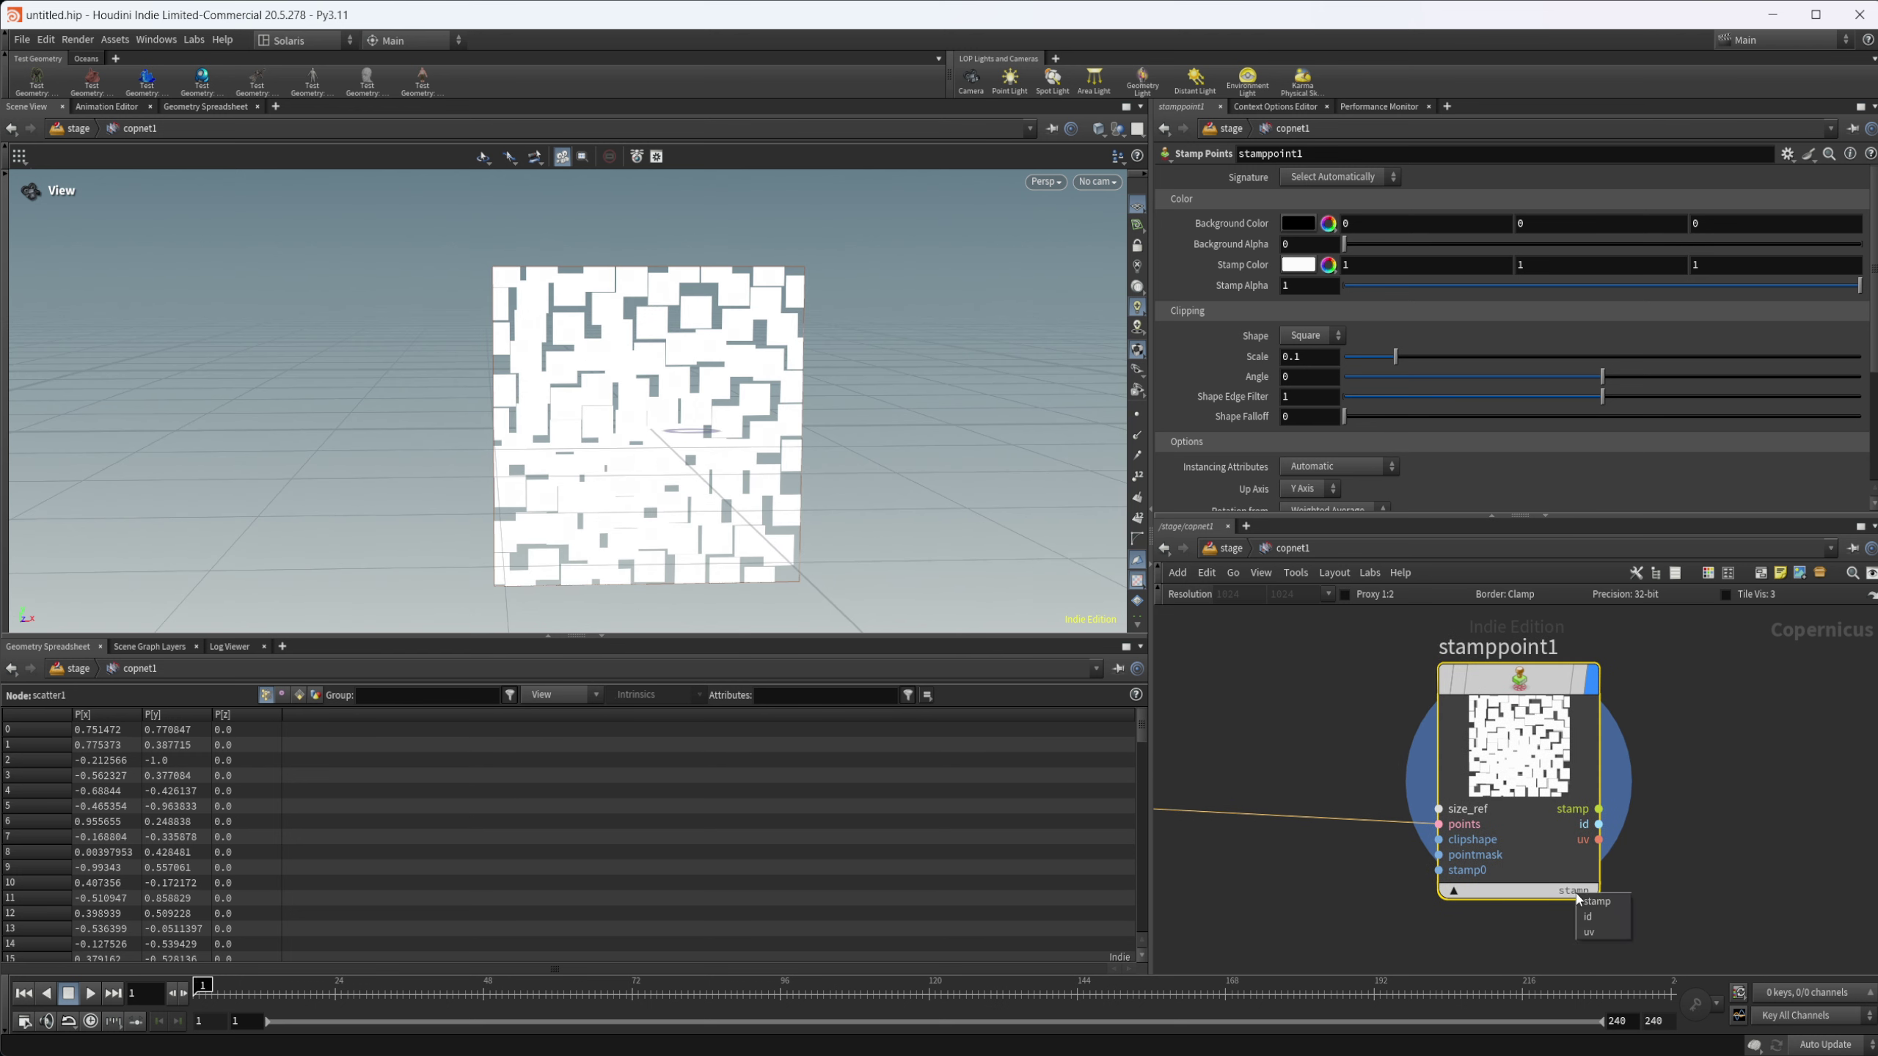
pyautogui.click(1589, 932)
pyautogui.scroll(2, 764, 441)
pyautogui.scroll(1, 764, 441)
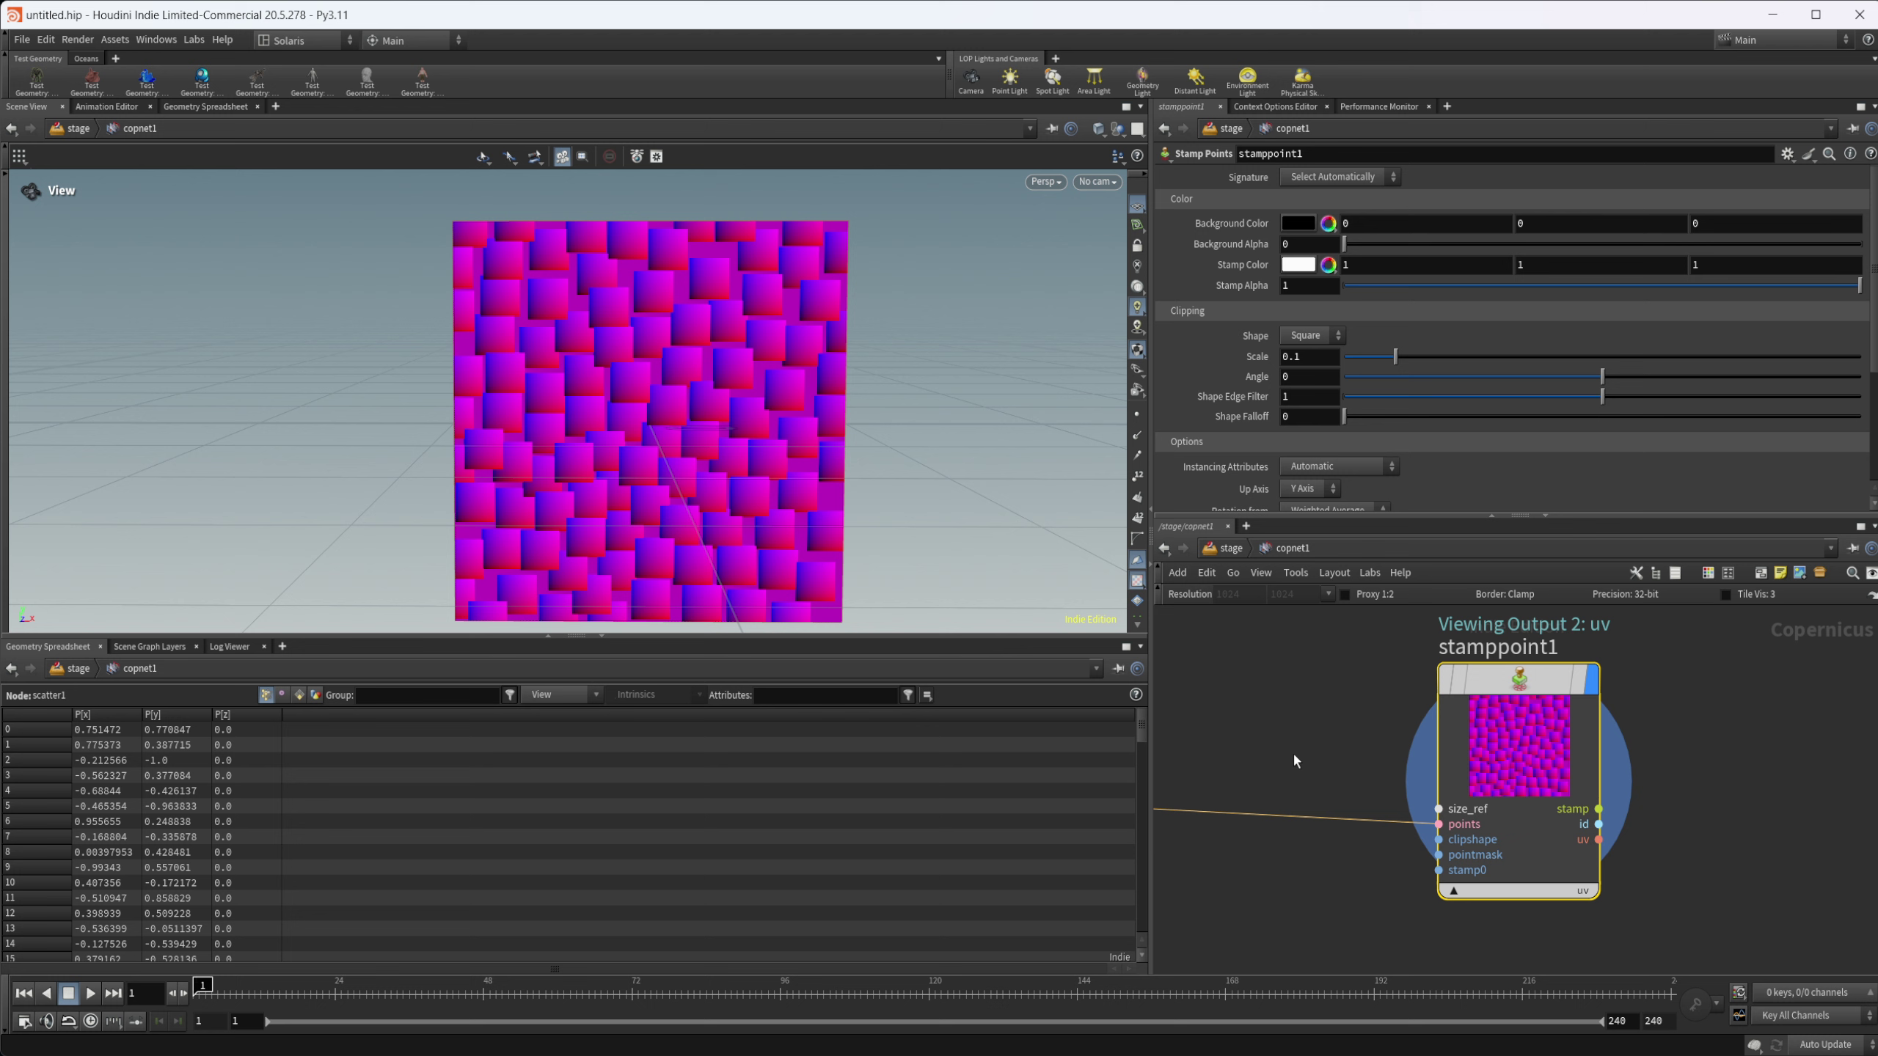
# Step: Duplicate the randomized UV Transform node and place the copy beside the Stamp Points node
pyautogui.moveTo(1321, 758); pyautogui.dragTo(1362, 748, button='middle')
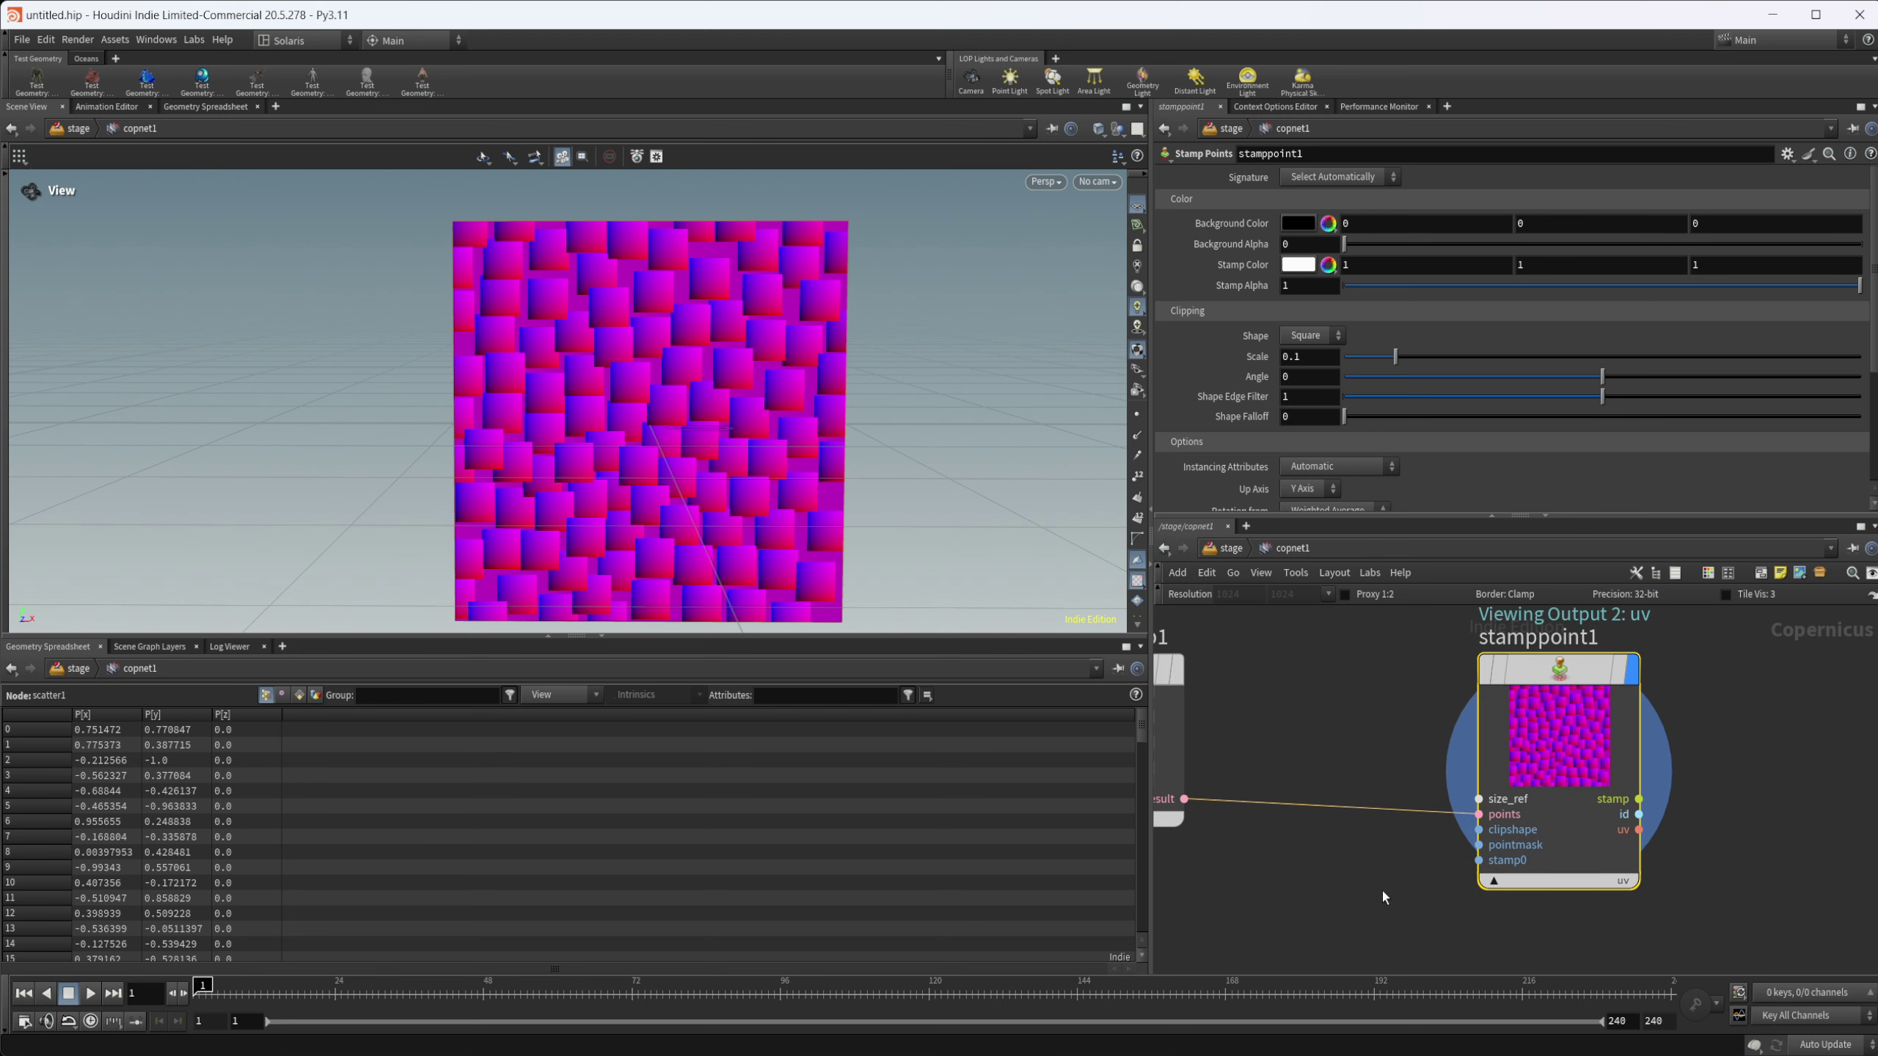
pyautogui.moveTo(1686, 799); pyautogui.dragTo(1462, 883, button='middle')
pyautogui.scroll(-2, 1513, 779)
pyautogui.scroll(-2, 1472, 858)
pyautogui.scroll(-3, 1480, 832)
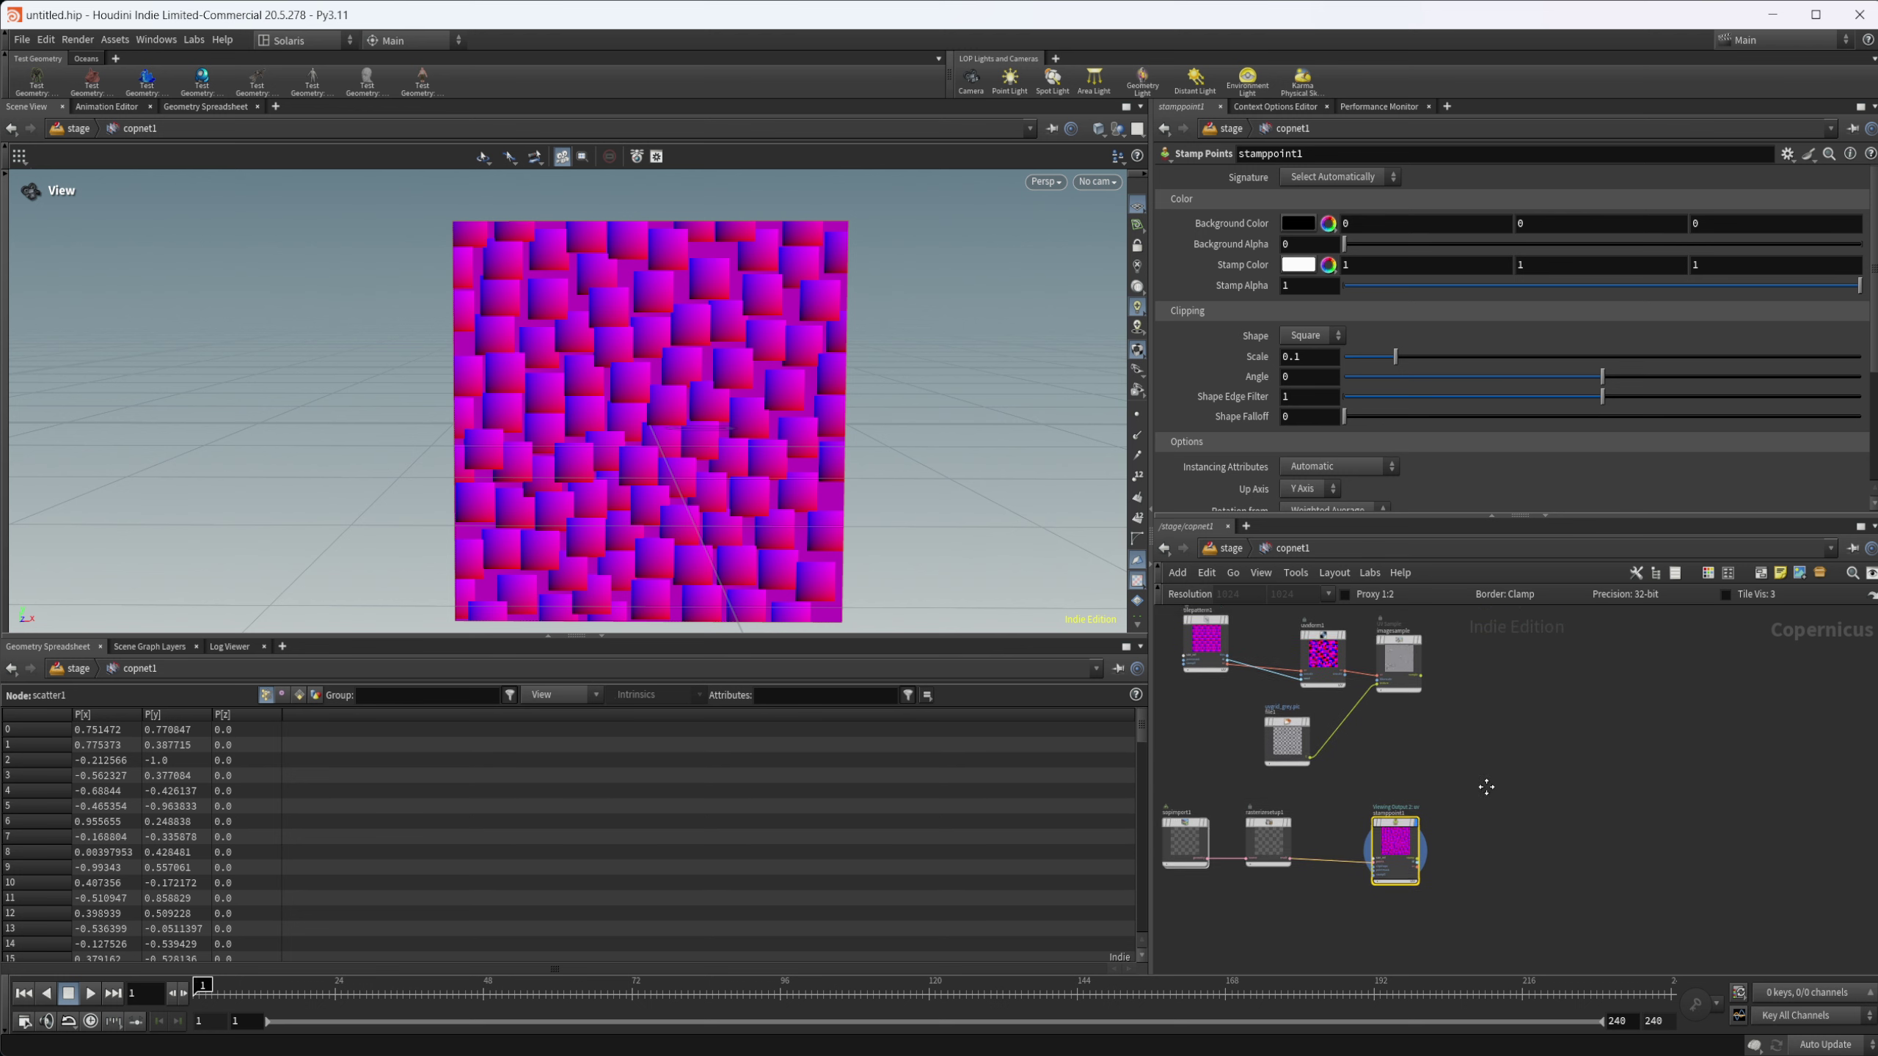
pyautogui.moveTo(1487, 787); pyautogui.dragTo(1425, 829, button='middle')
pyautogui.keyDown('alt'); pyautogui.moveTo(1257, 706); pyautogui.dragTo(1473, 909); pyautogui.keyUp('alt')
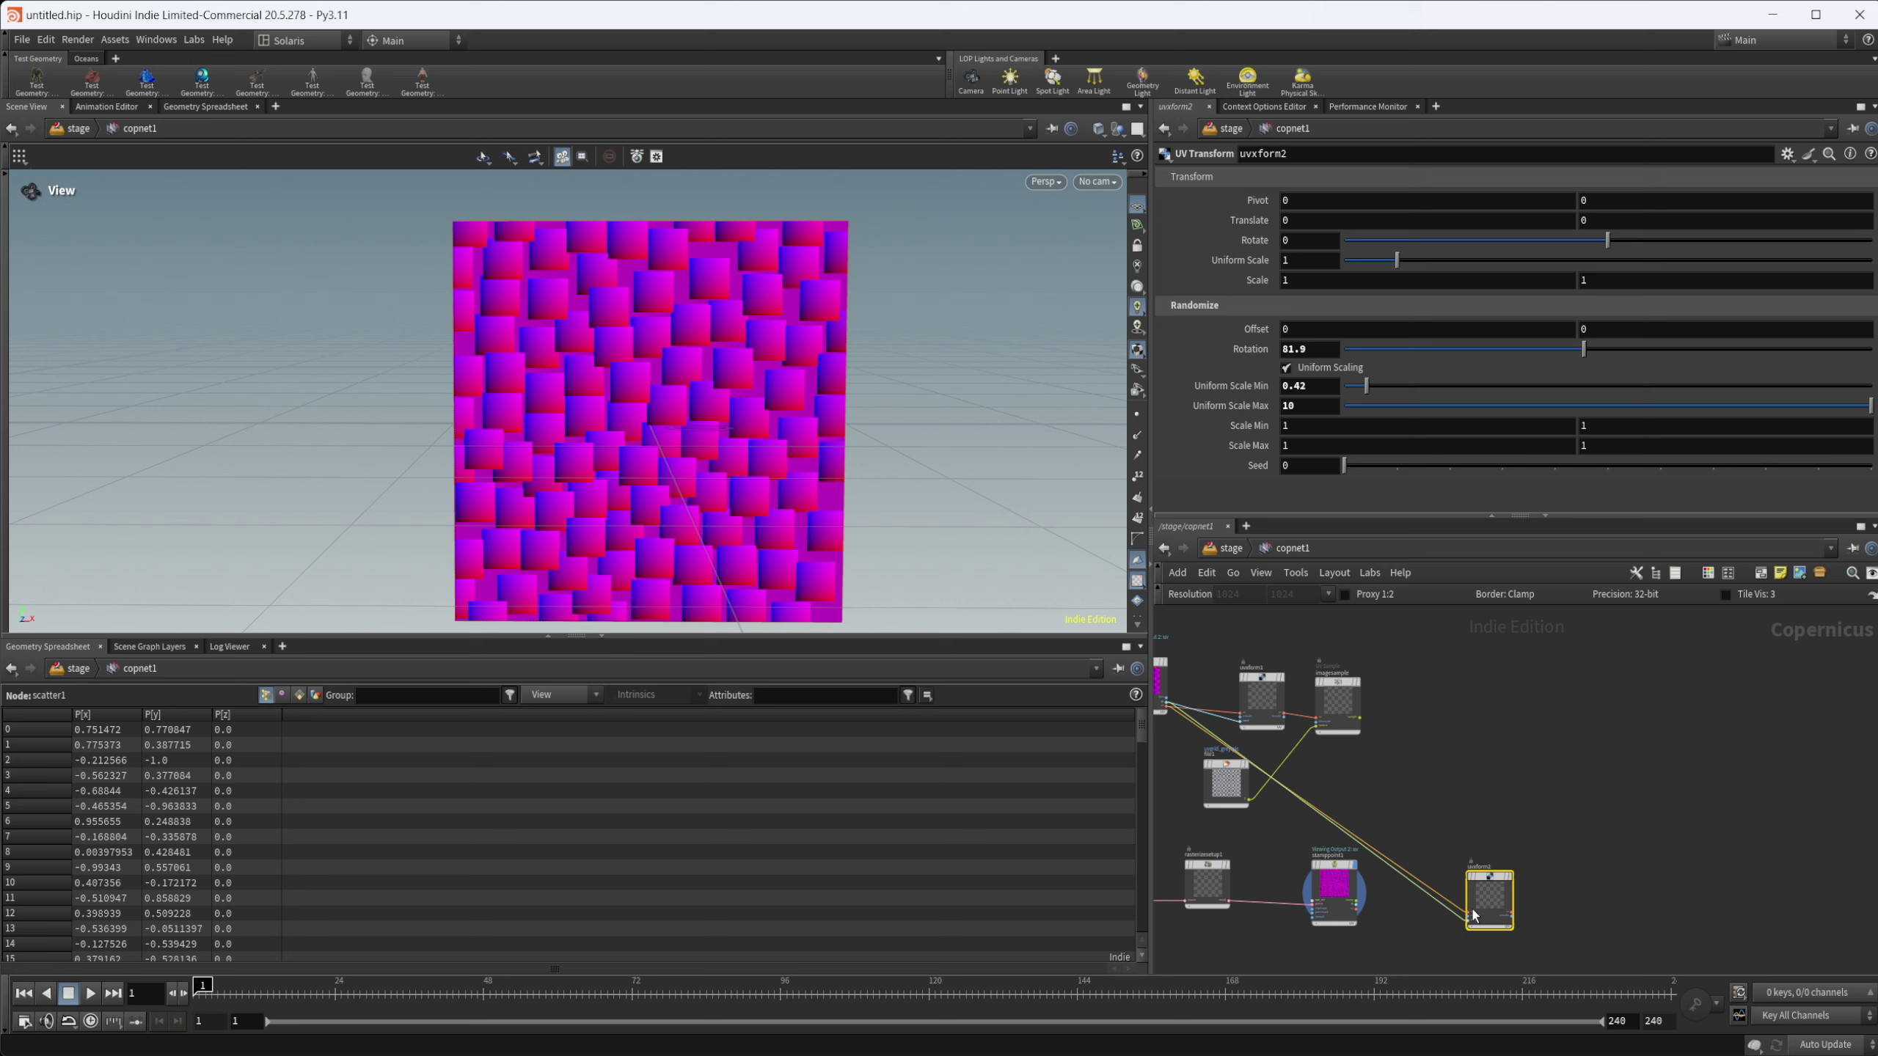
# Step: Wire the Stamp Points uv and id outputs into the copied UV Transform's uv and seed inputs, and display it
pyautogui.scroll(5, 1373, 852)
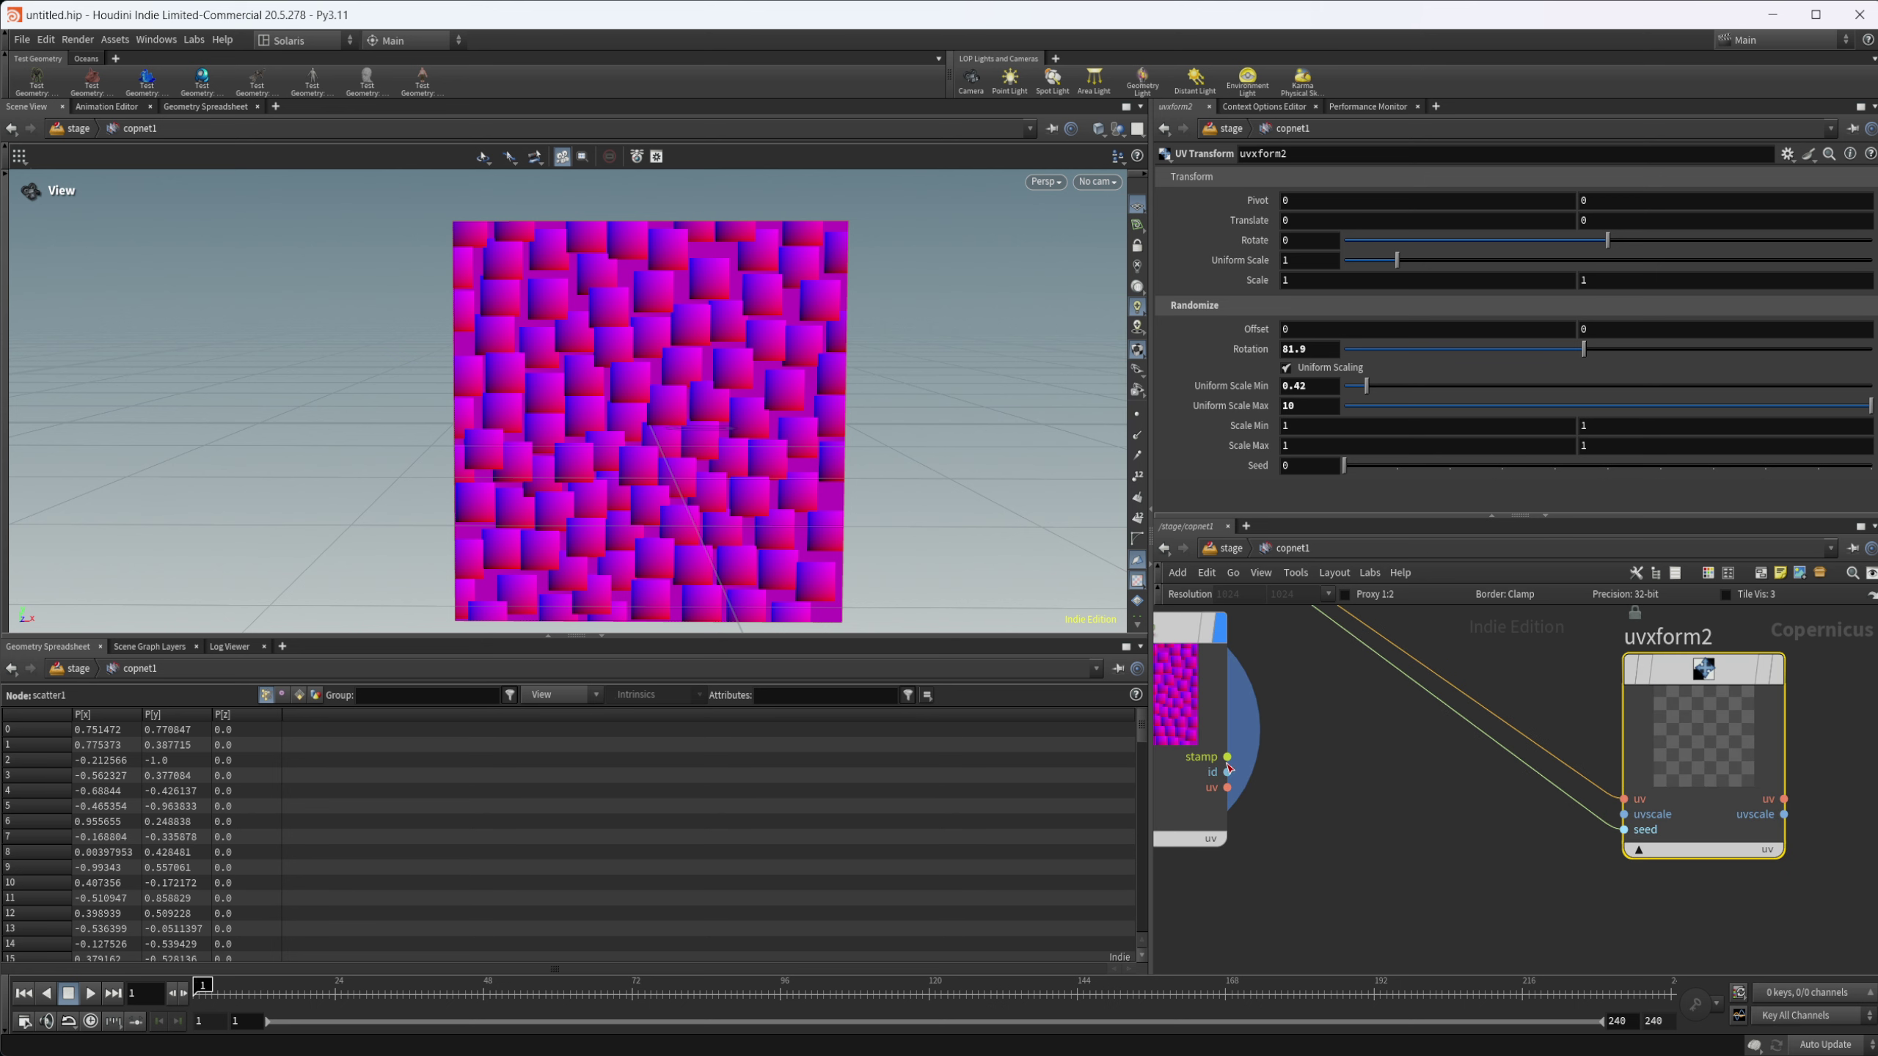
pyautogui.click(1227, 758)
pyautogui.moveTo(1474, 785); pyautogui.dragTo(1439, 805)
pyautogui.moveTo(1227, 788); pyautogui.dragTo(1519, 752)
pyautogui.click(1227, 772)
pyautogui.click(1623, 829)
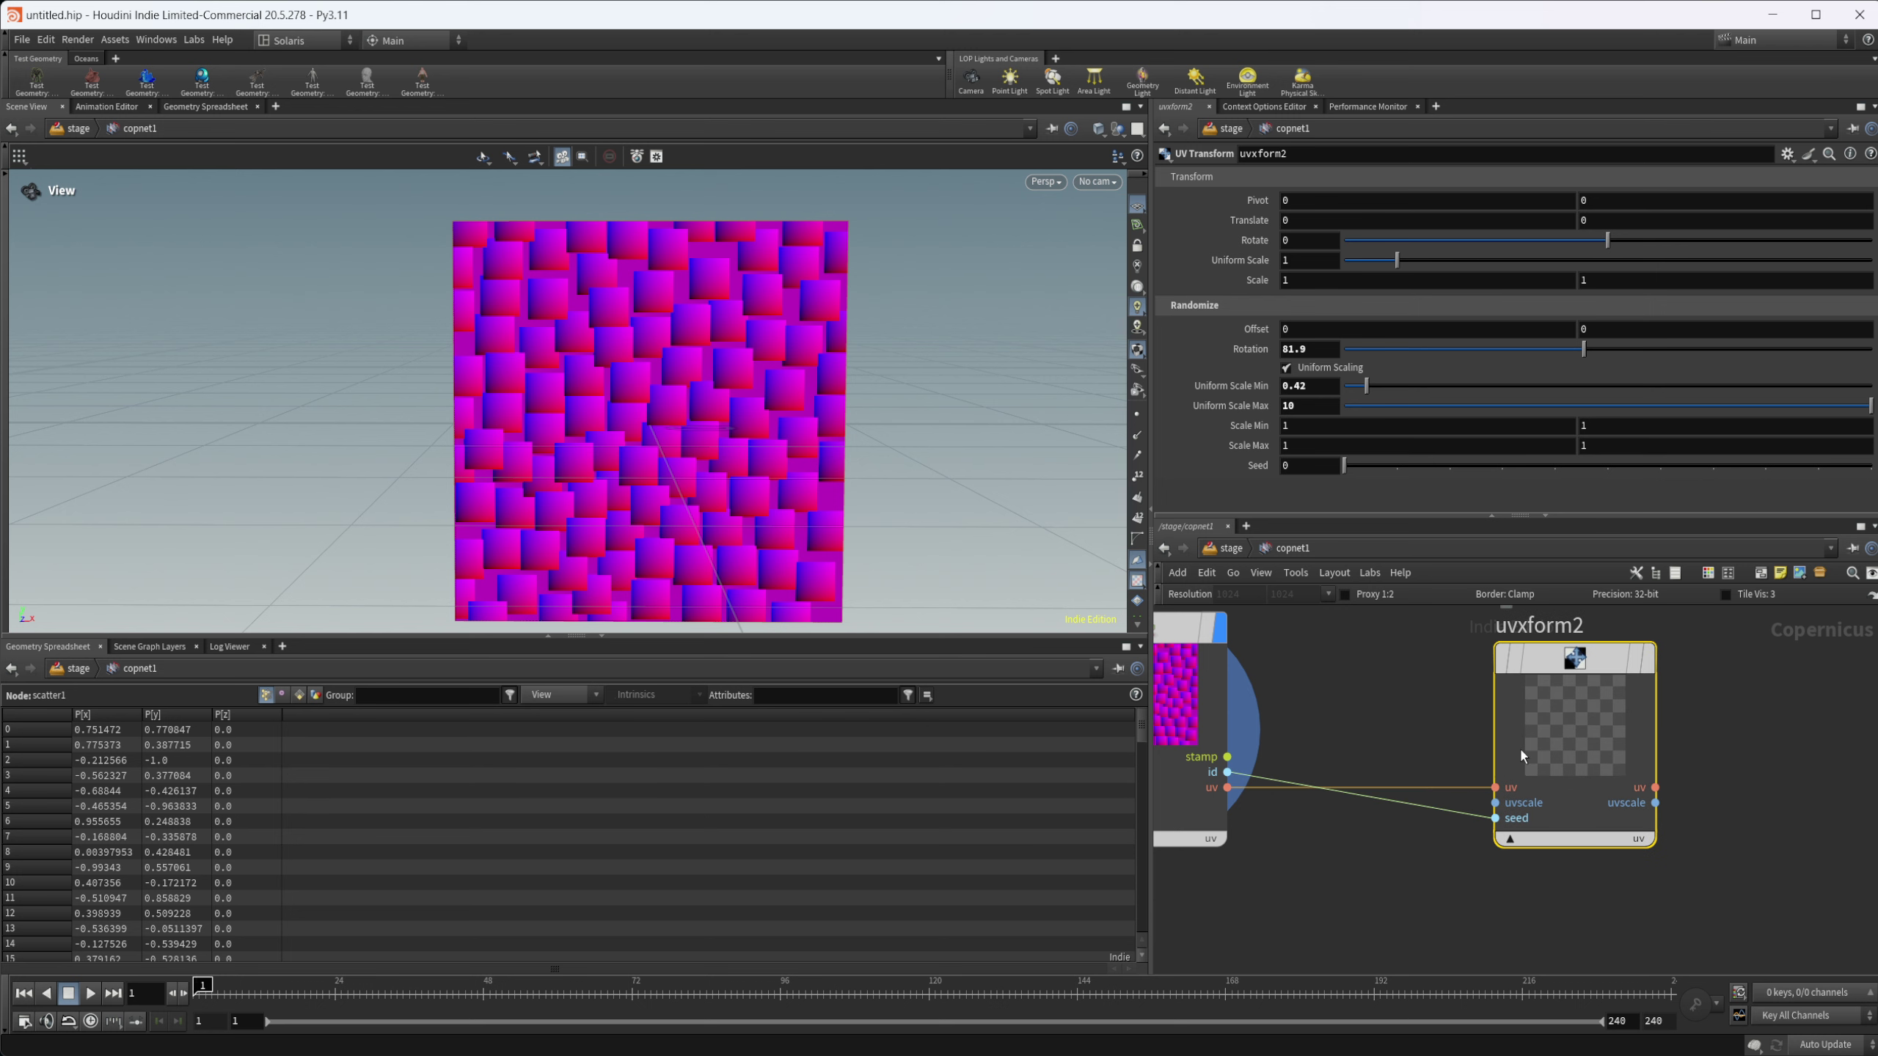
pyautogui.press('r')
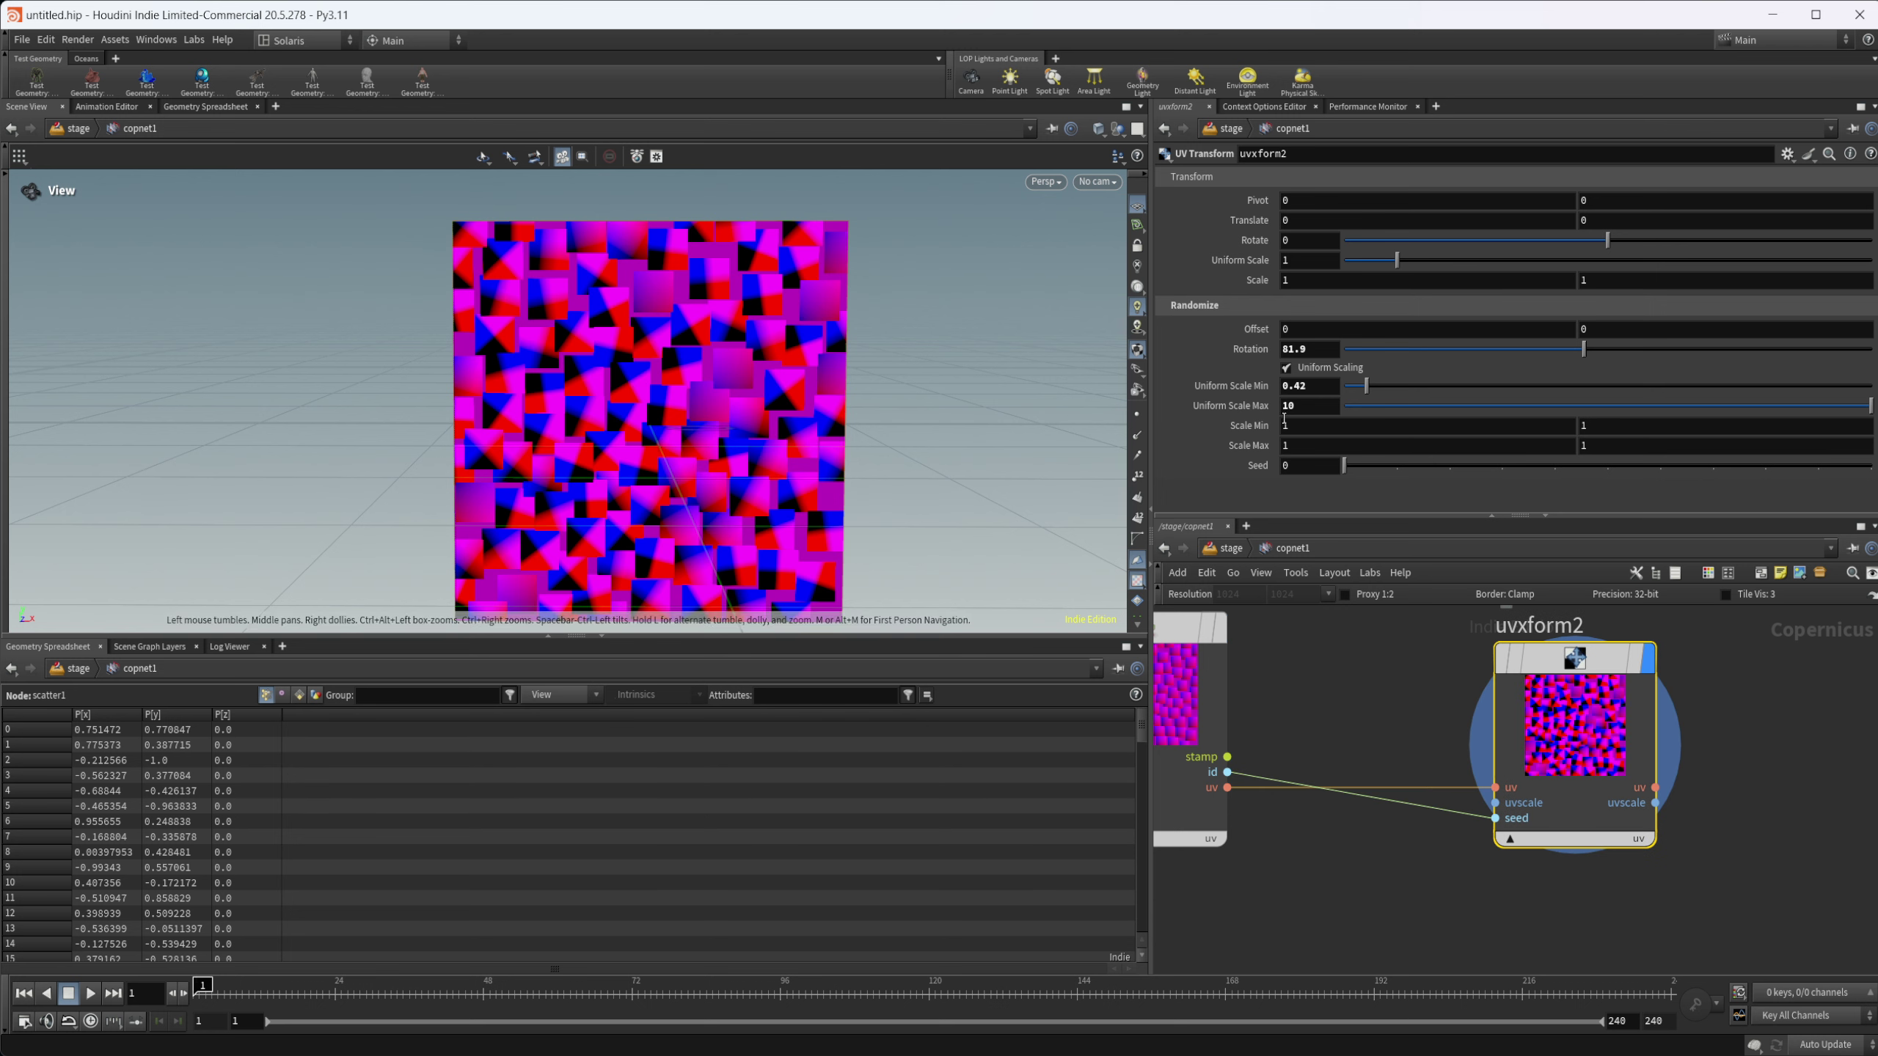
# Step: Reset the copied UV Transform's Uniform Scale Min and Max to their defaults and set its random Rotation to about 156.1
pyautogui.keyDown('ctrl'); pyautogui.middleClick(1249, 412); pyautogui.keyUp('ctrl')
pyautogui.keyDown('ctrl'); pyautogui.middleClick(1238, 386); pyautogui.keyUp('ctrl')
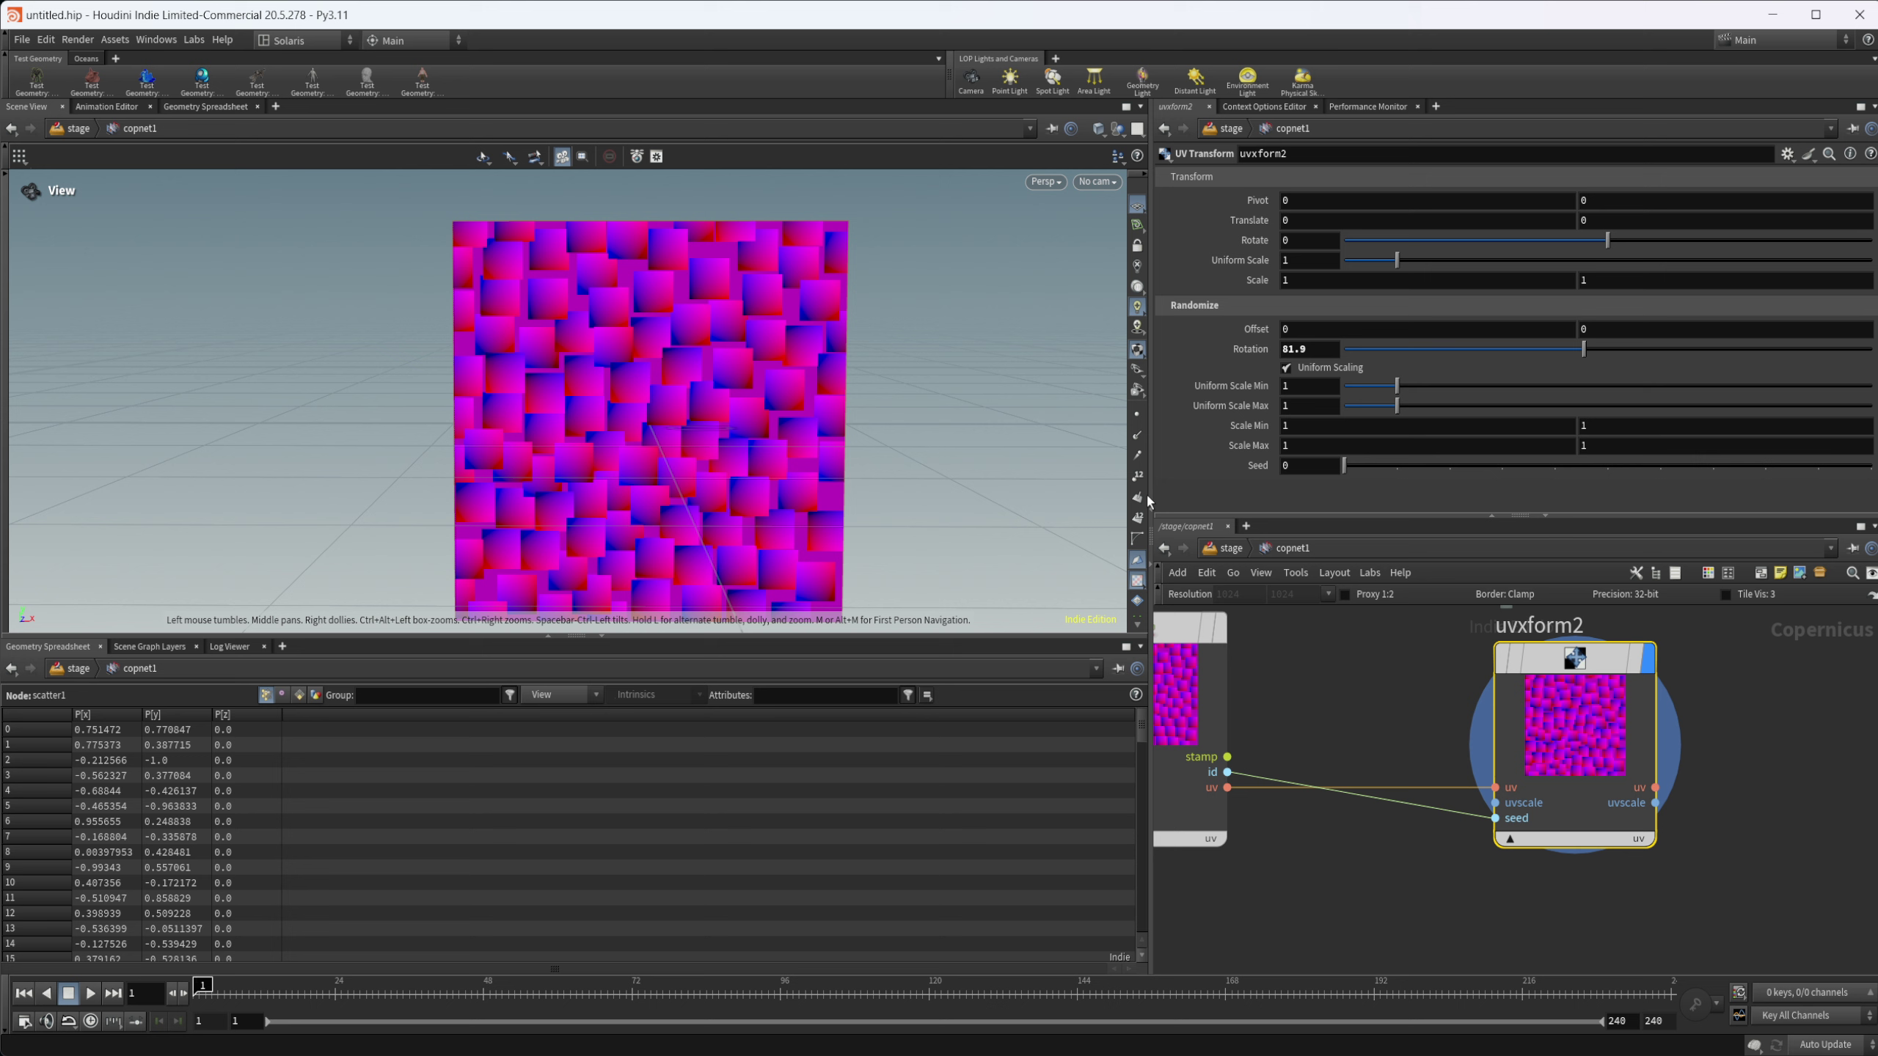
pyautogui.moveTo(1417, 355); pyautogui.dragTo(1324, 353)
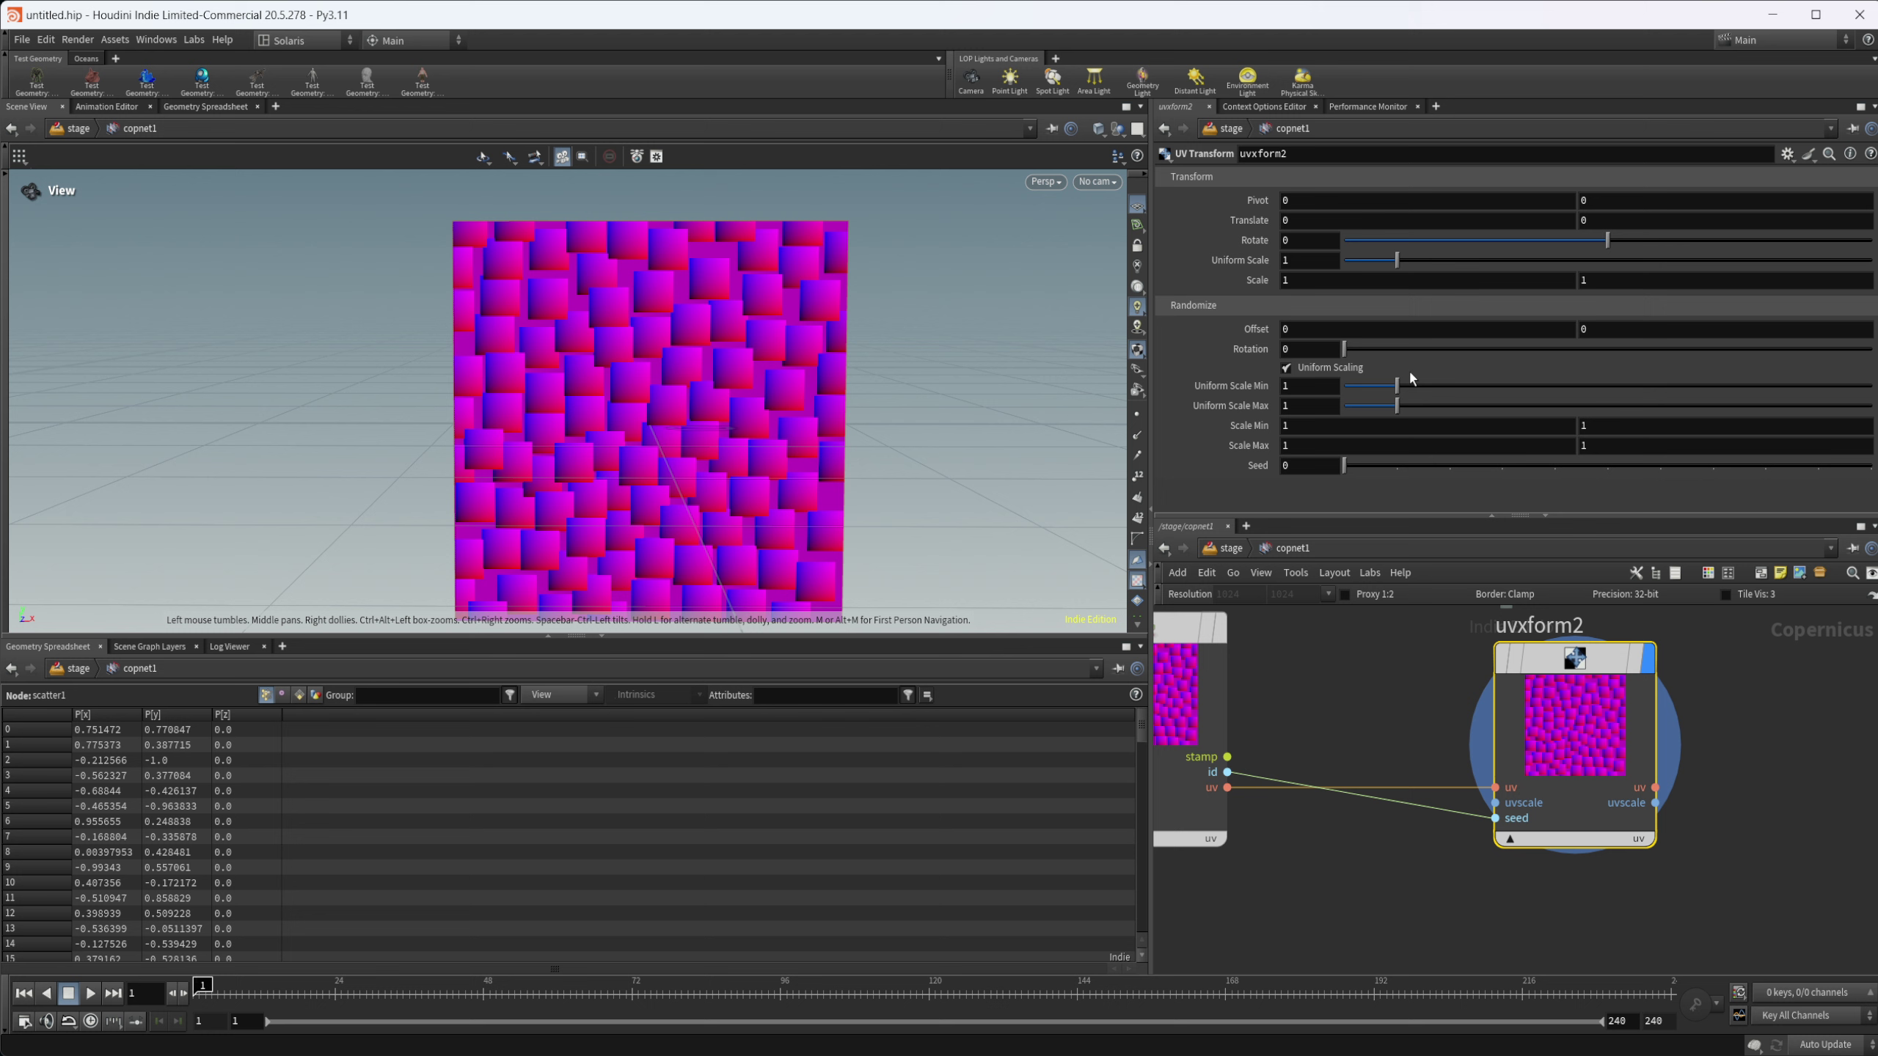
pyautogui.moveTo(1388, 351); pyautogui.dragTo(1803, 333)
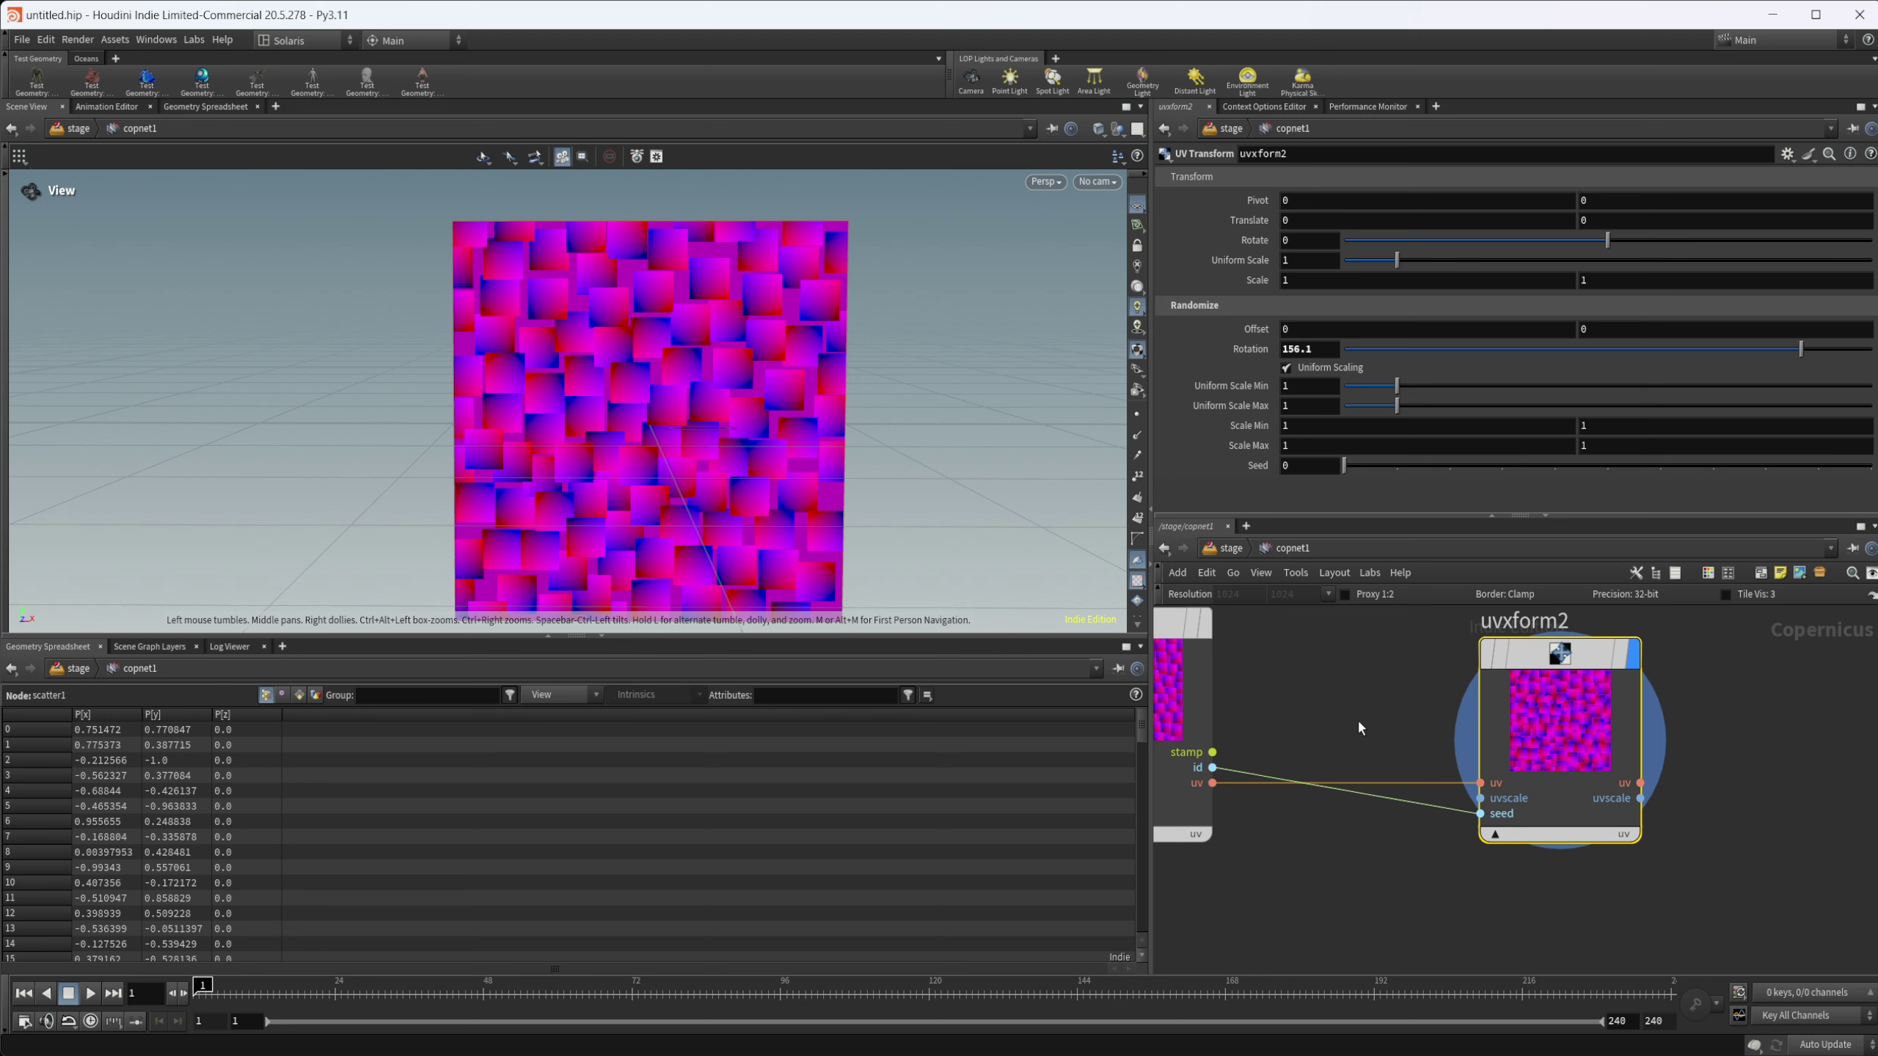
# Step: Move the UV Sample node near the copied UV Transform, connect the transformed uv to its uv input, and display the sampled texture
pyautogui.scroll(-5, 1282, 812)
pyautogui.moveTo(1353, 629); pyautogui.dragTo(1765, 895)
pyautogui.moveTo(1601, 908); pyautogui.dragTo(1501, 808, button='middle')
pyautogui.scroll(3, 1508, 811)
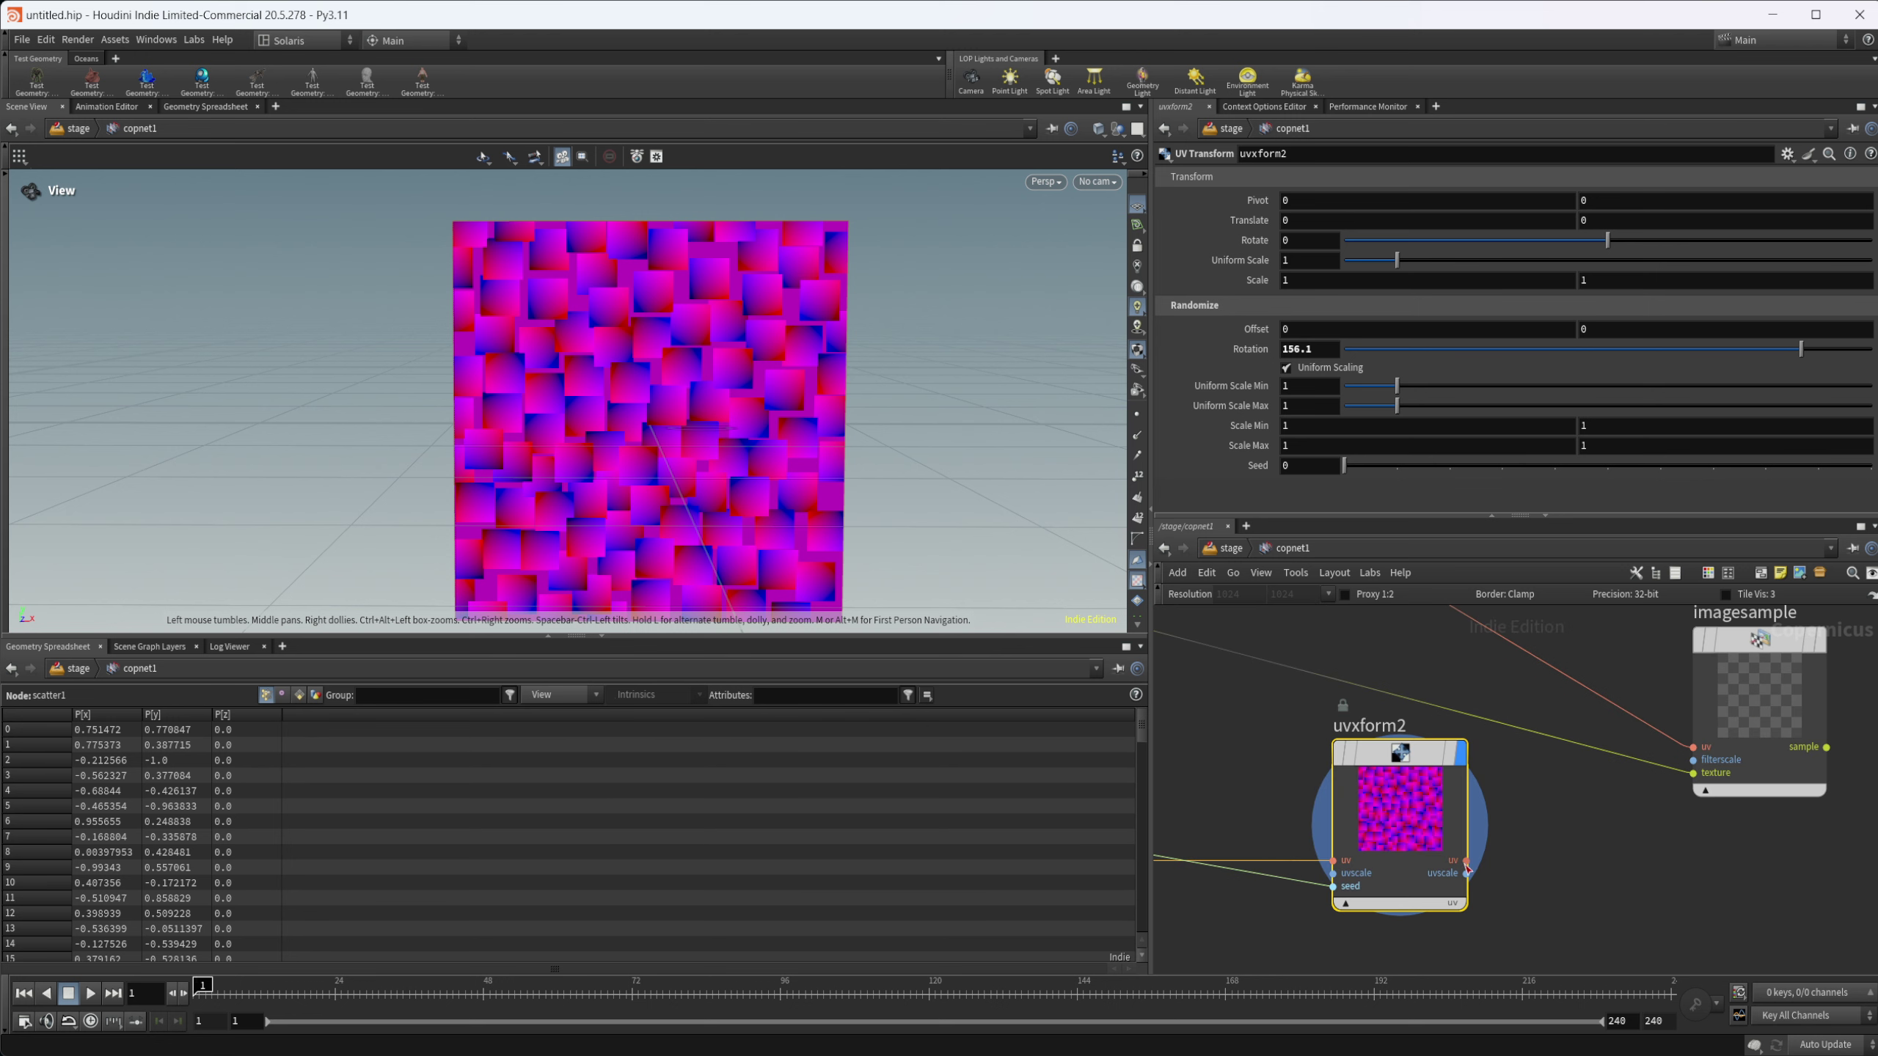
pyautogui.moveTo(1467, 862); pyautogui.dragTo(1740, 699)
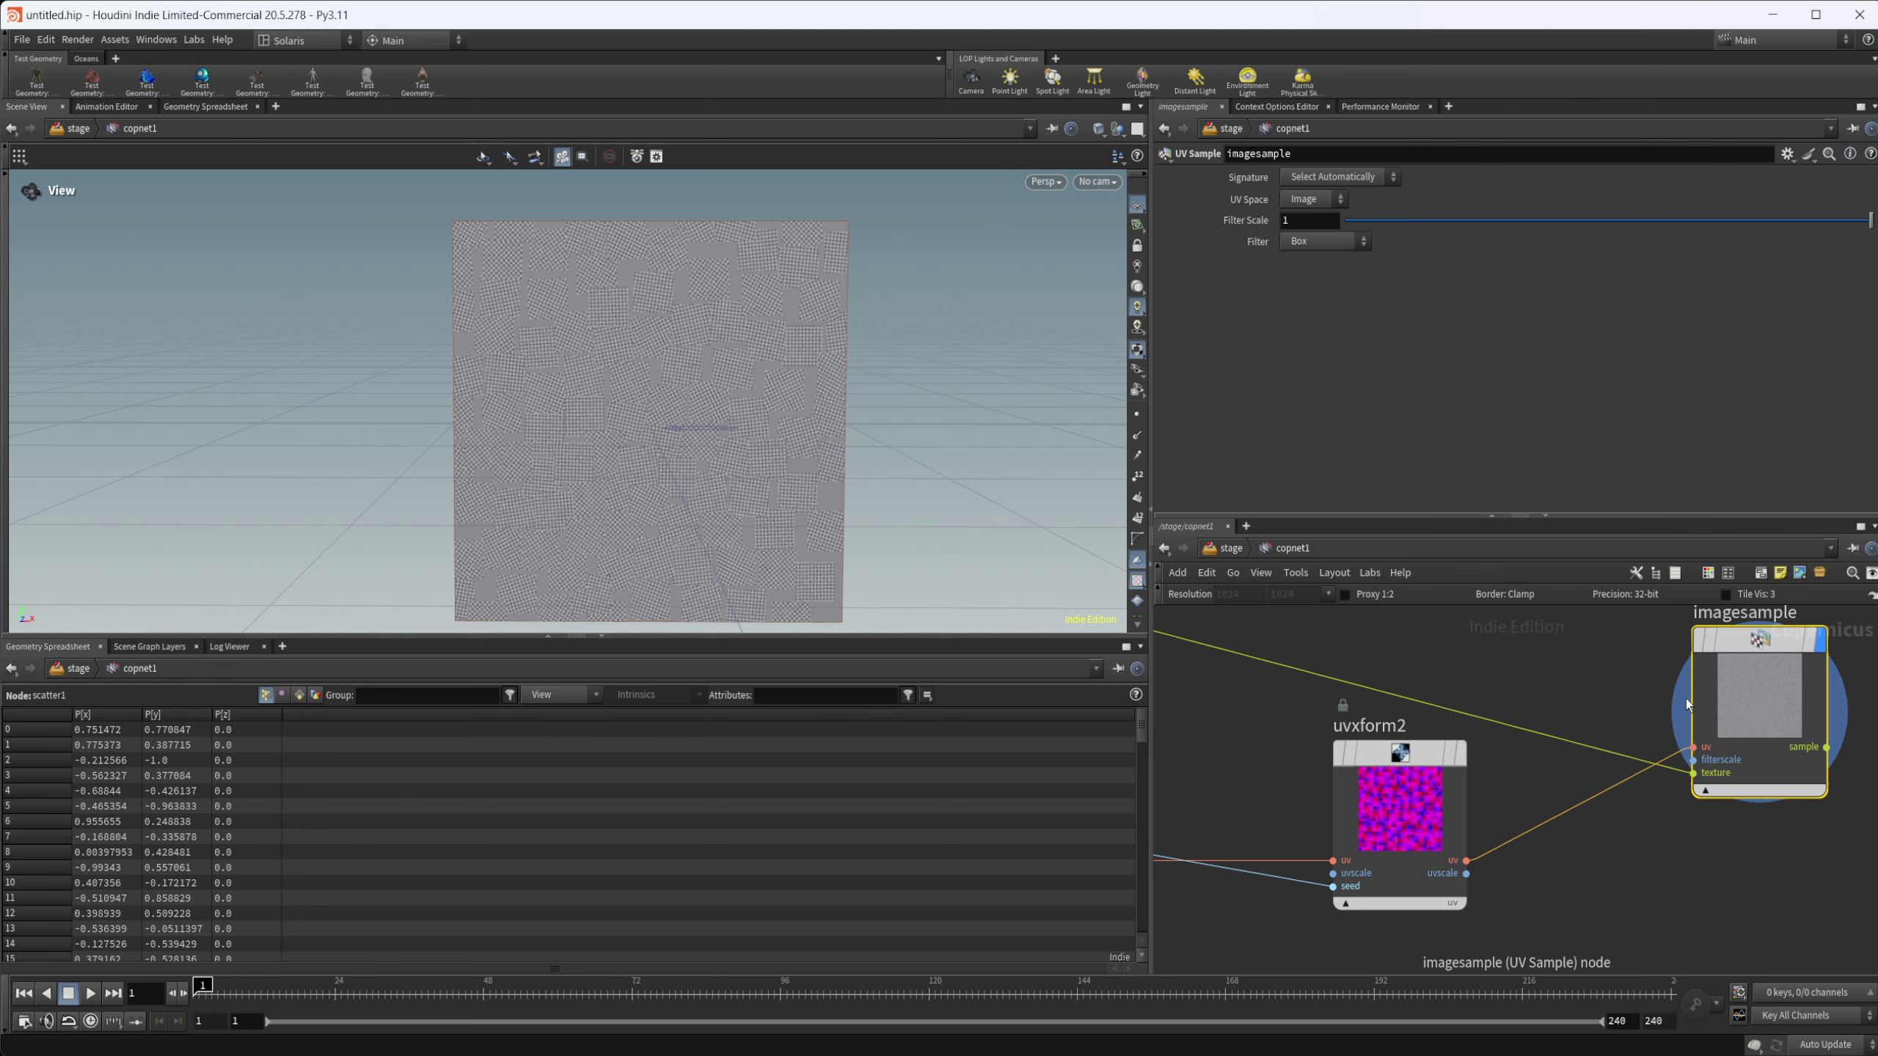
pyautogui.moveTo(674, 453); pyautogui.dragTo(565, 436)
pyautogui.moveTo(565, 437); pyautogui.dragTo(687, 465, button='right')
pyautogui.moveTo(688, 465); pyautogui.dragTo(713, 392)
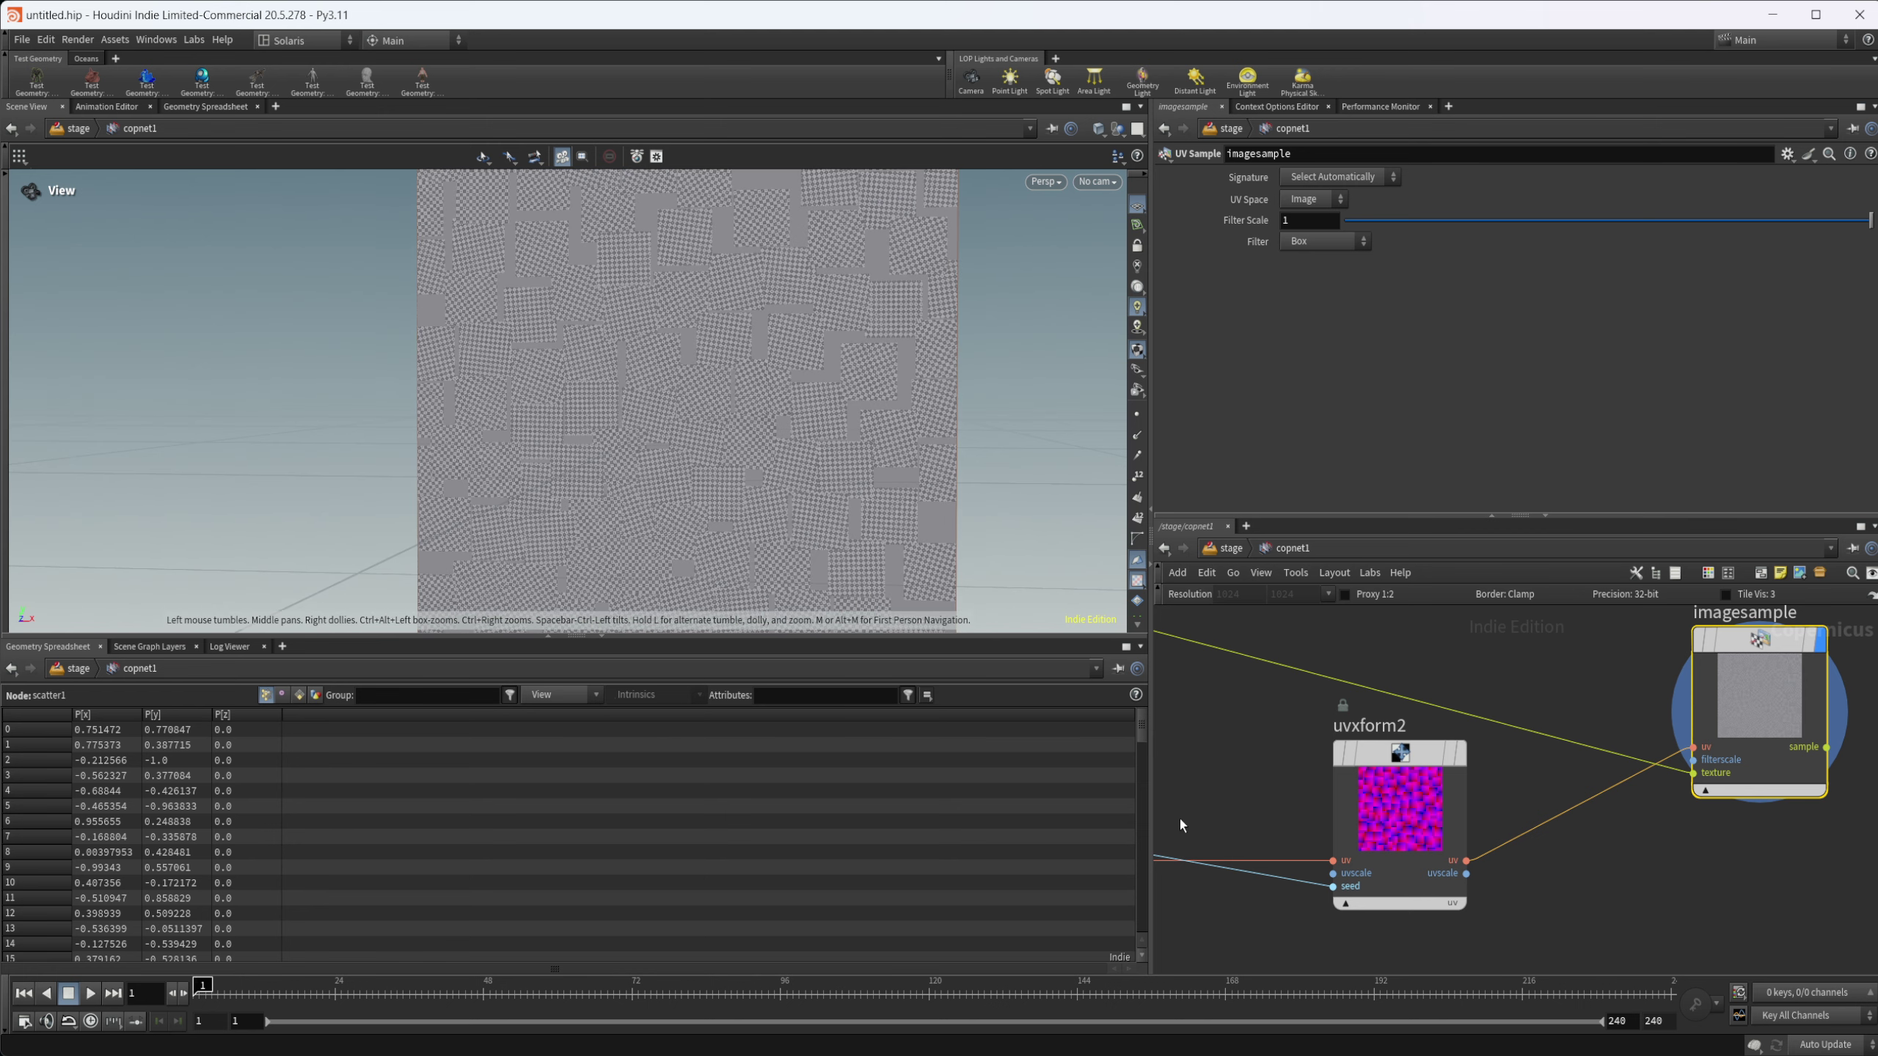
# Step: Display the copied UV Transform, and inside the SOP Import node add an Attribute Randomize after the Scatter
pyautogui.click(1461, 753)
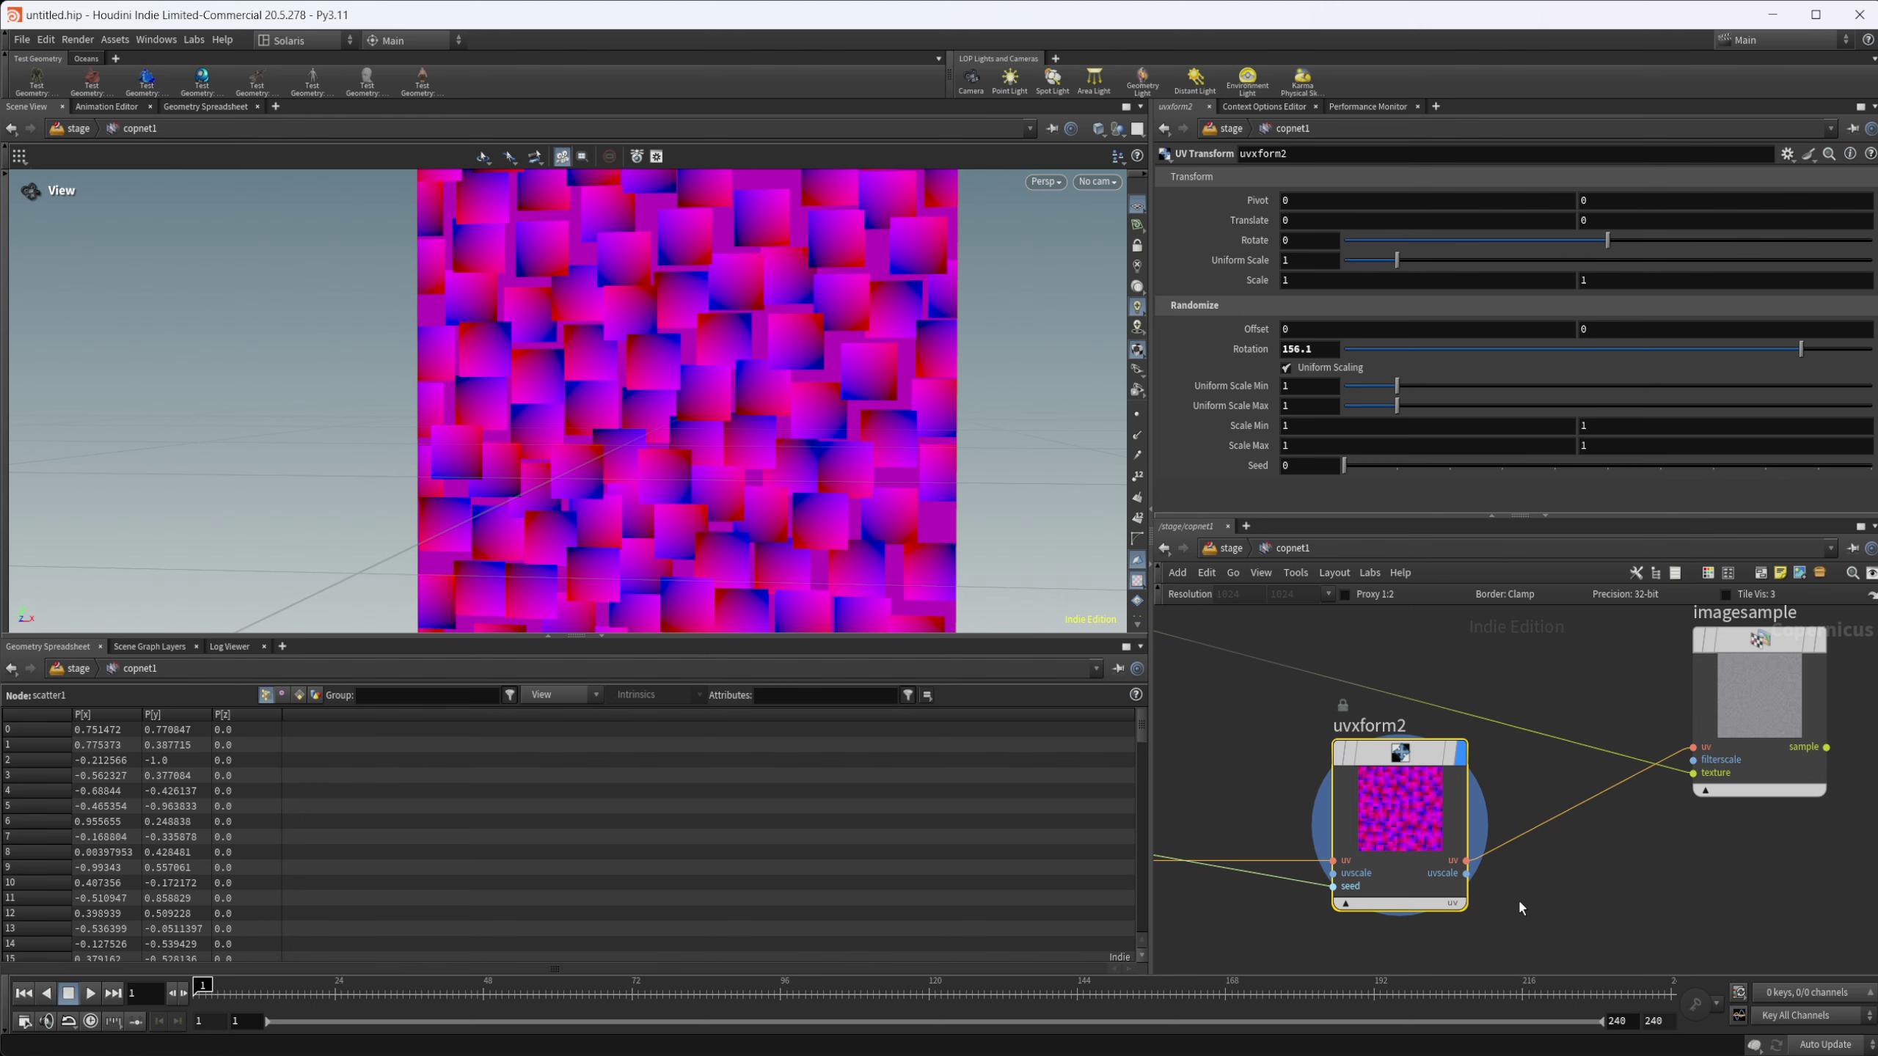
pyautogui.moveTo(1520, 919); pyautogui.dragTo(1616, 824, button='middle')
pyautogui.moveTo(1425, 846); pyautogui.dragTo(1861, 831, button='middle')
pyautogui.moveTo(1307, 831); pyautogui.dragTo(1669, 822, button='middle')
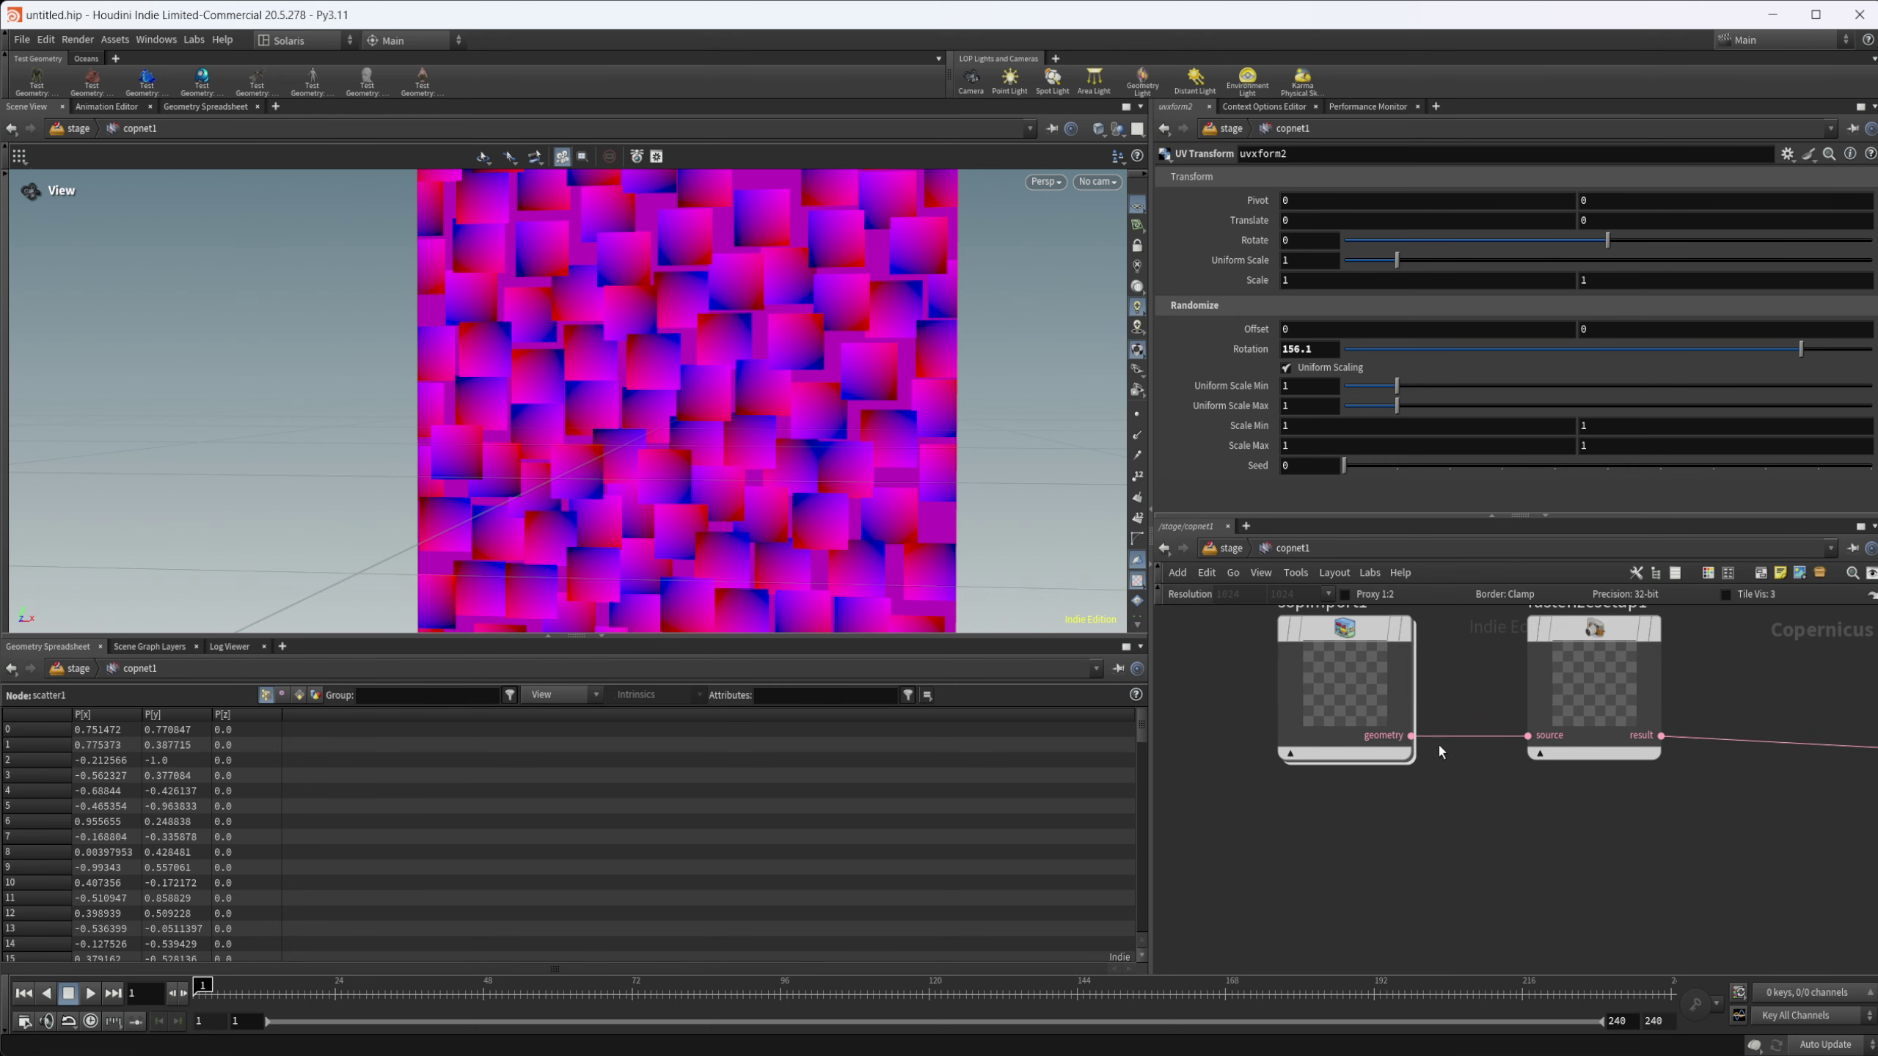
pyautogui.doubleClick(1376, 717)
pyautogui.press('Tab')
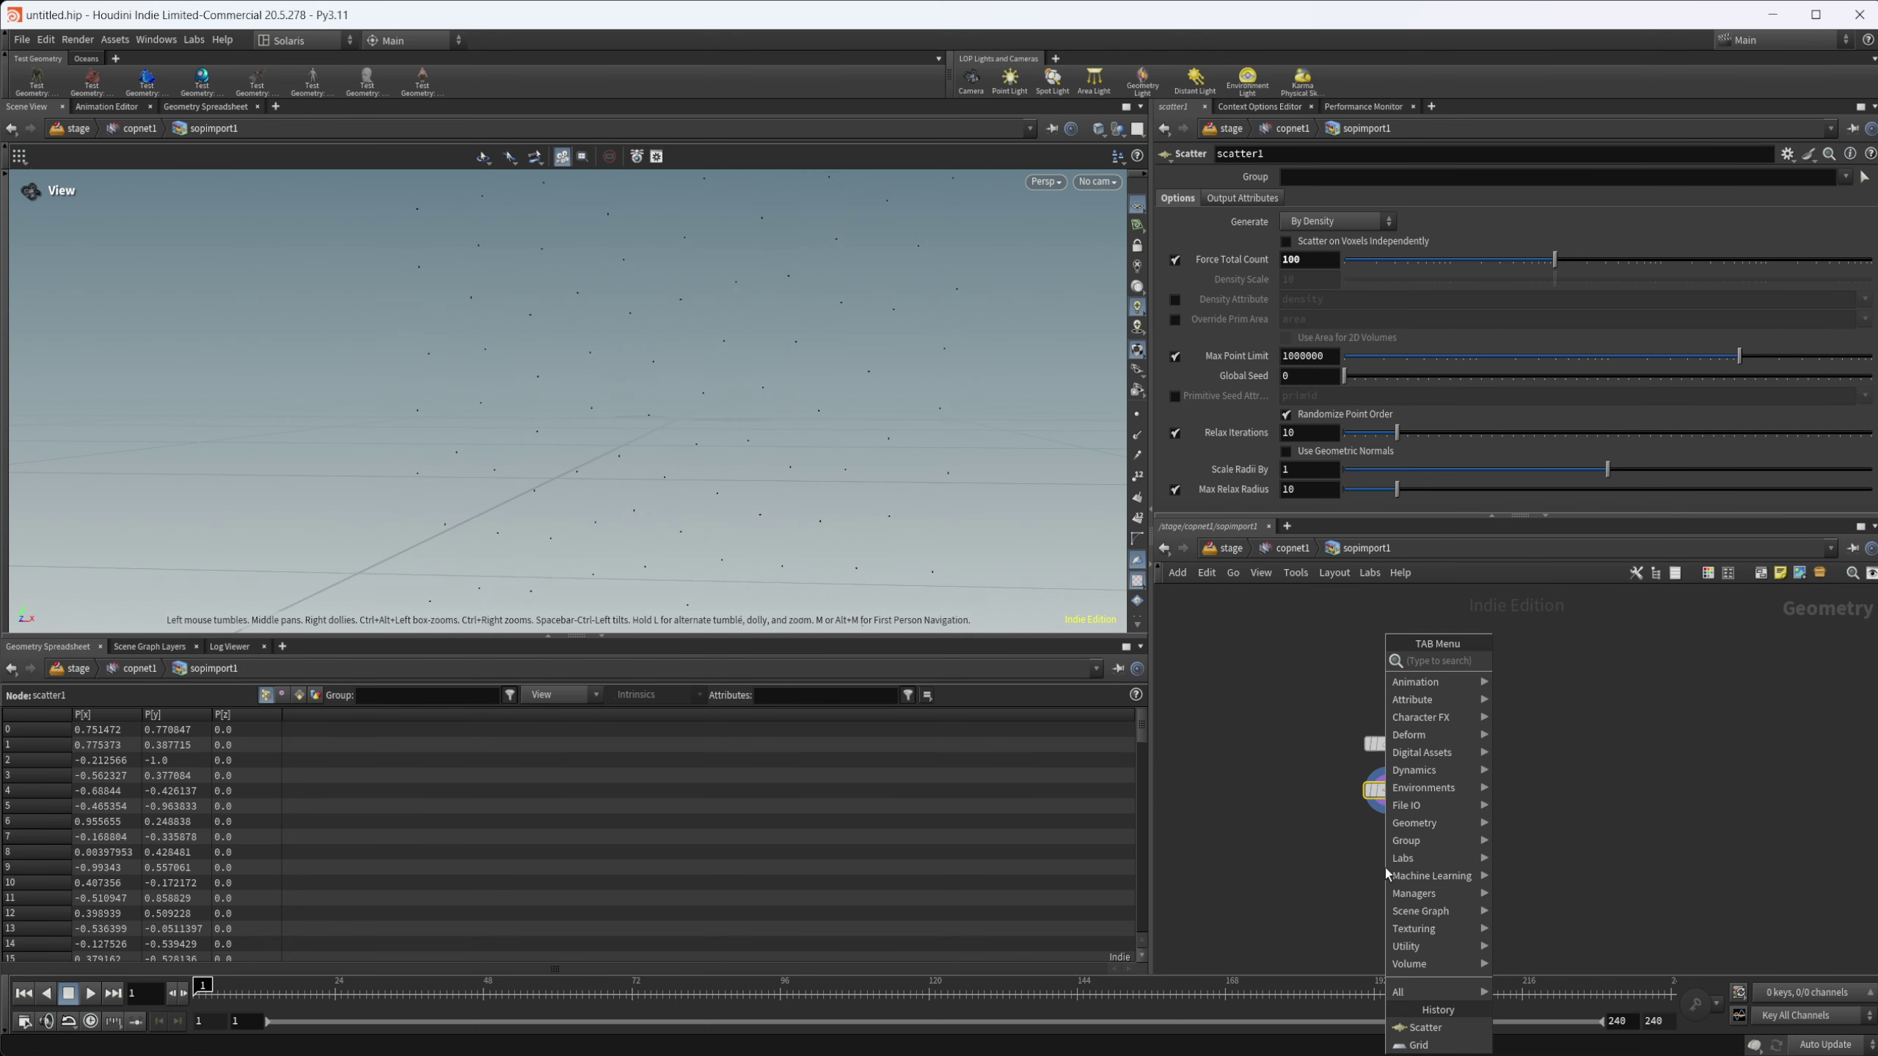
pyautogui.write('atran')
pyautogui.press('Return')
pyautogui.click(1384, 869)
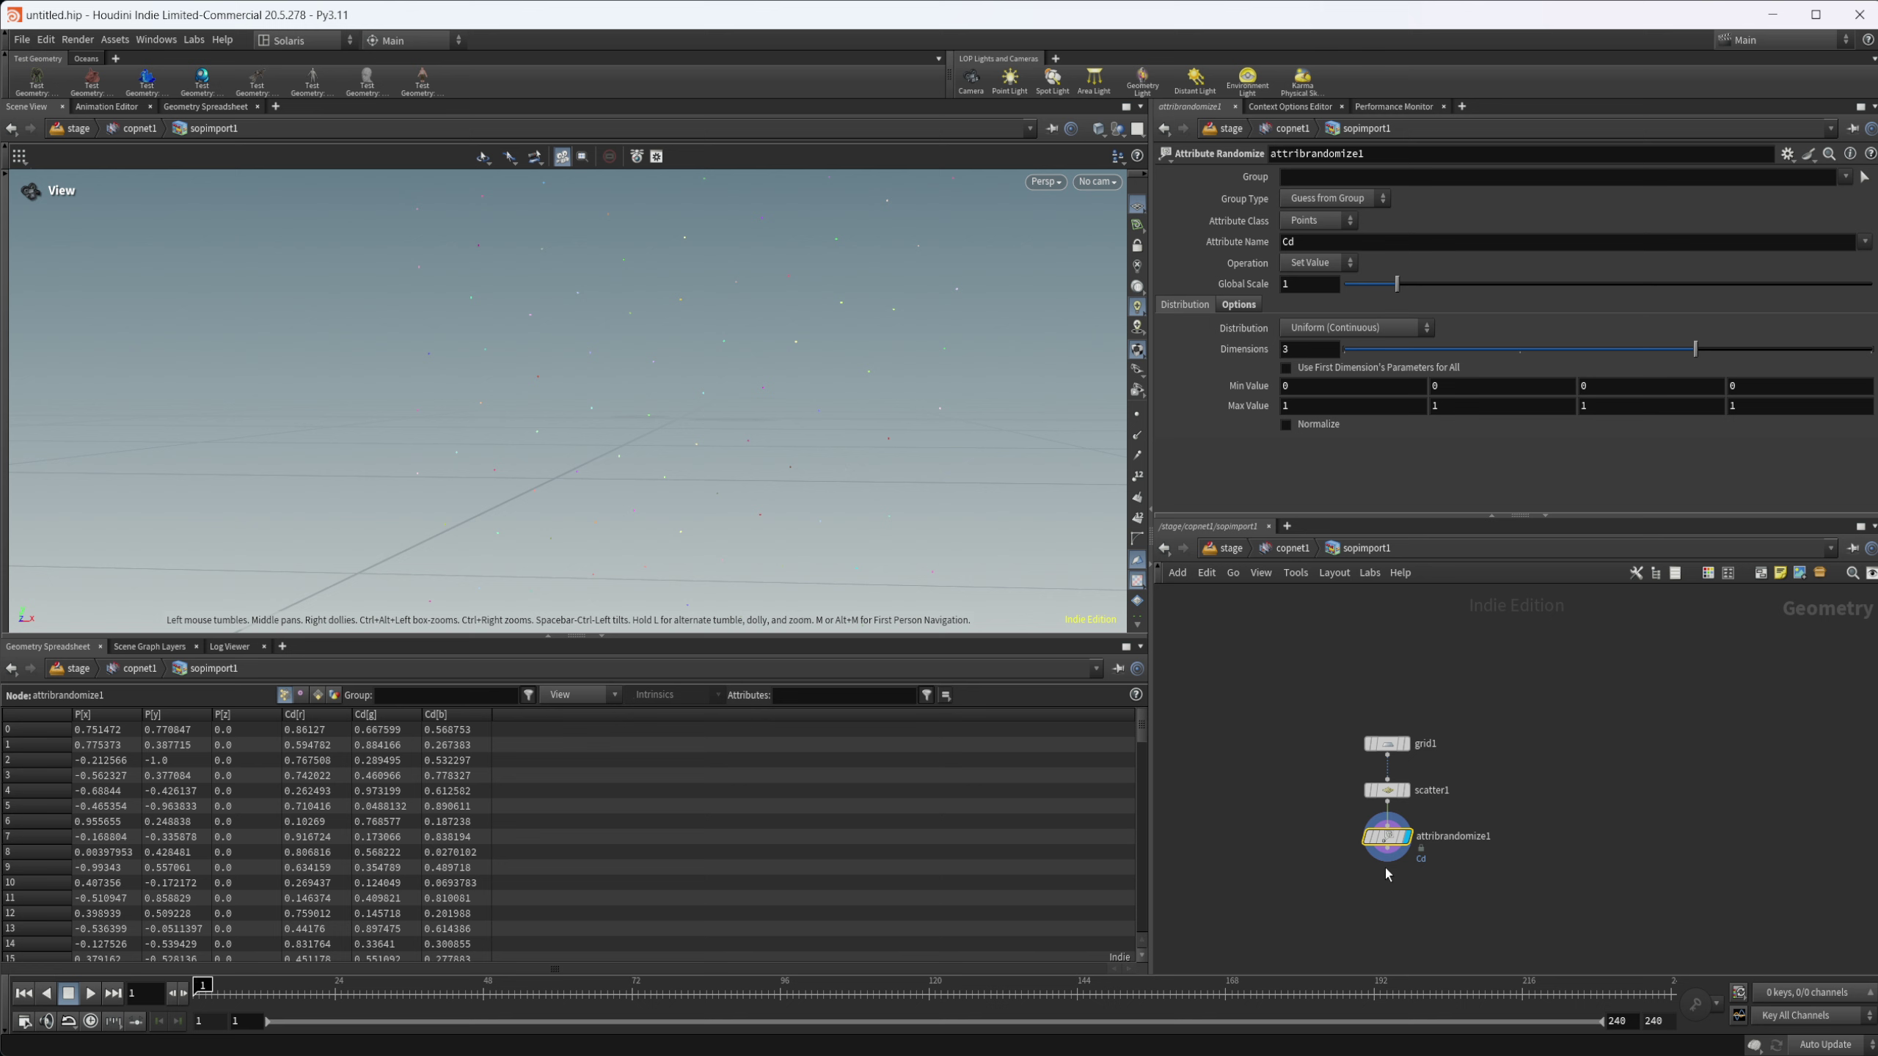
# Step: Set the Attribute Randomize's Distribution to Uniform (Discrete) and its Dimensions to 1
pyautogui.click(1324, 328)
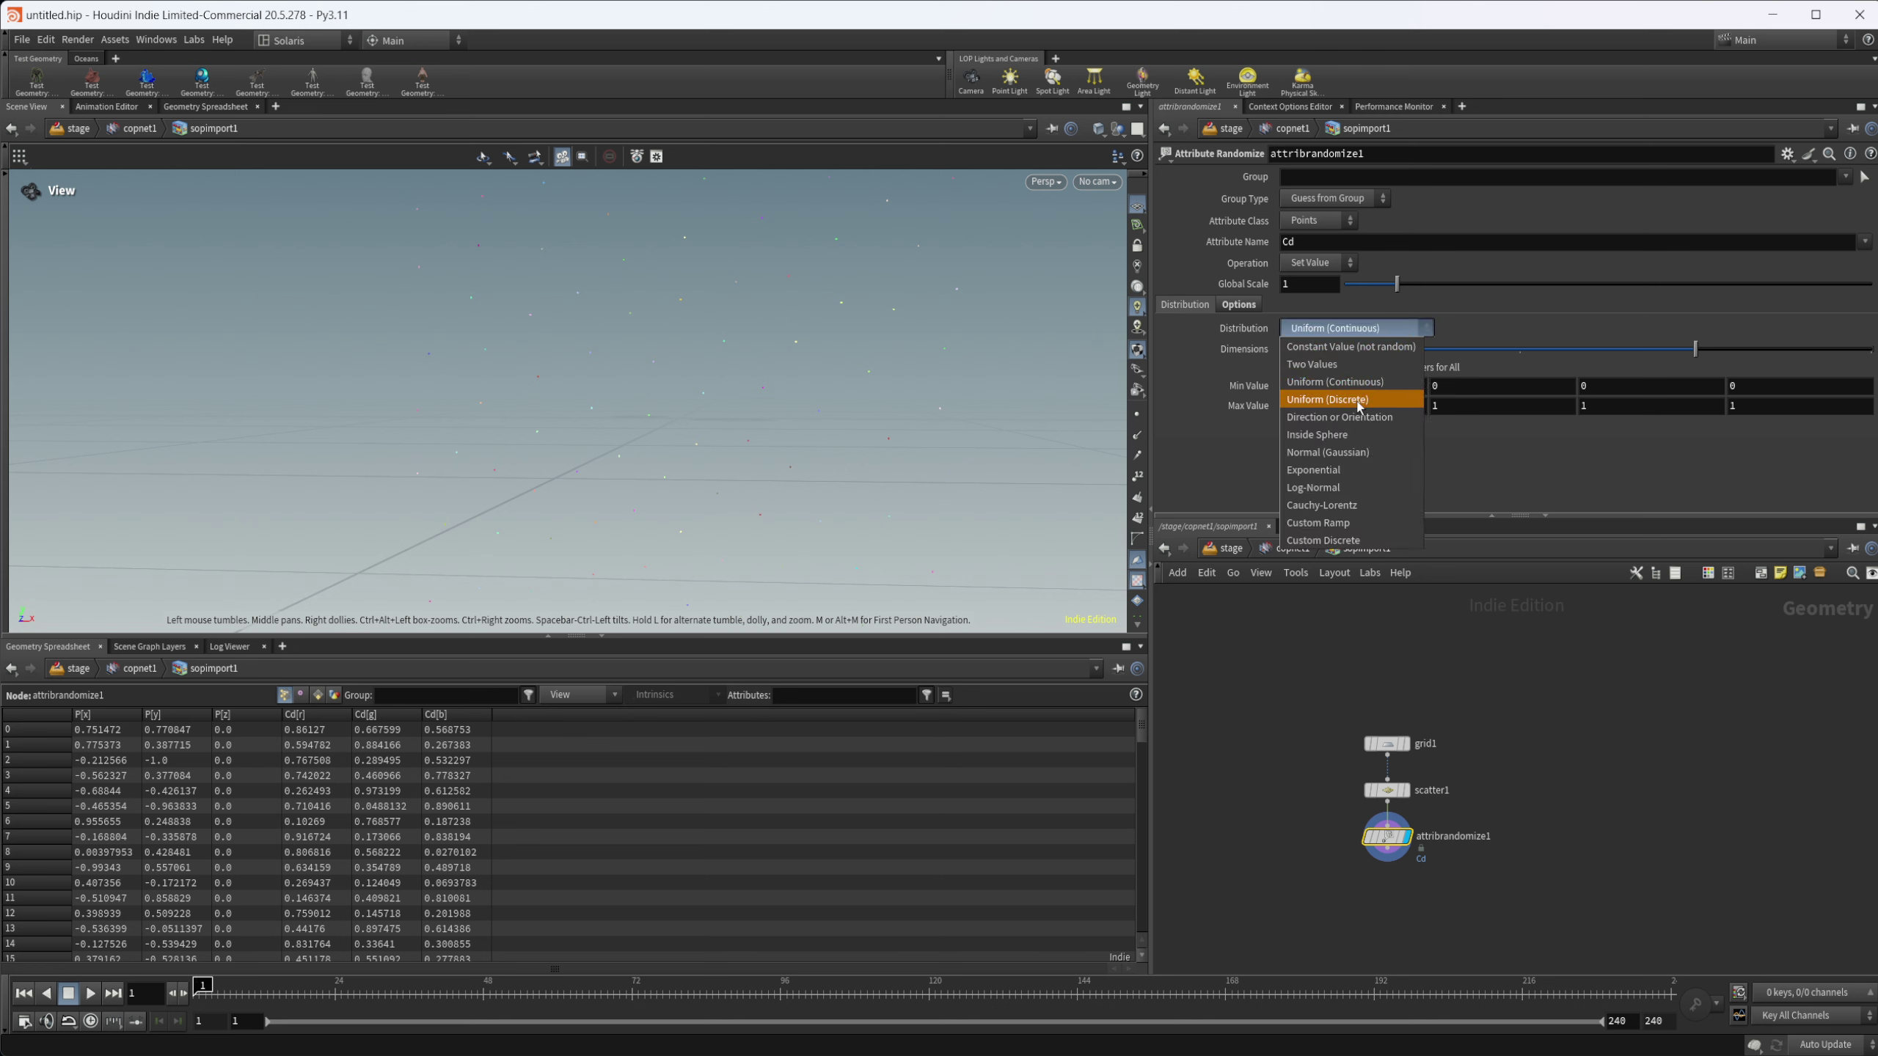
pyautogui.click(1331, 400)
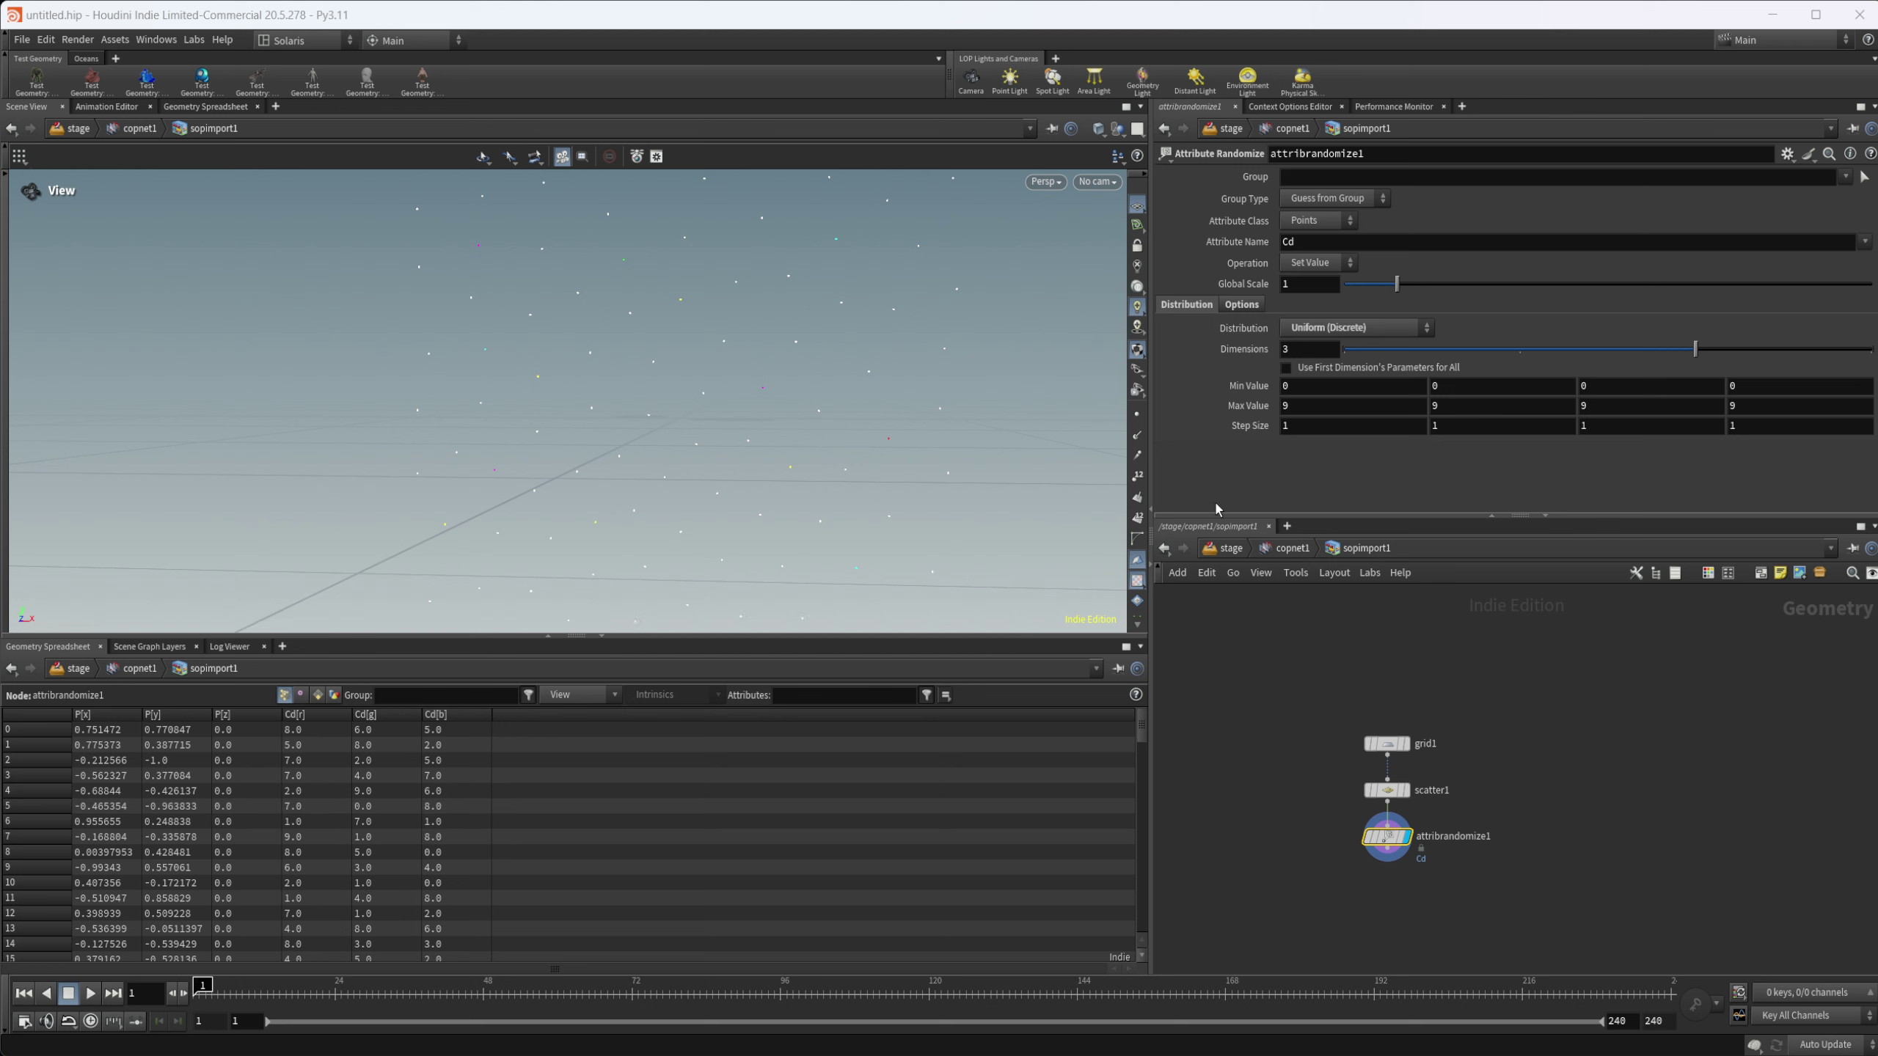
pyautogui.click(1363, 347)
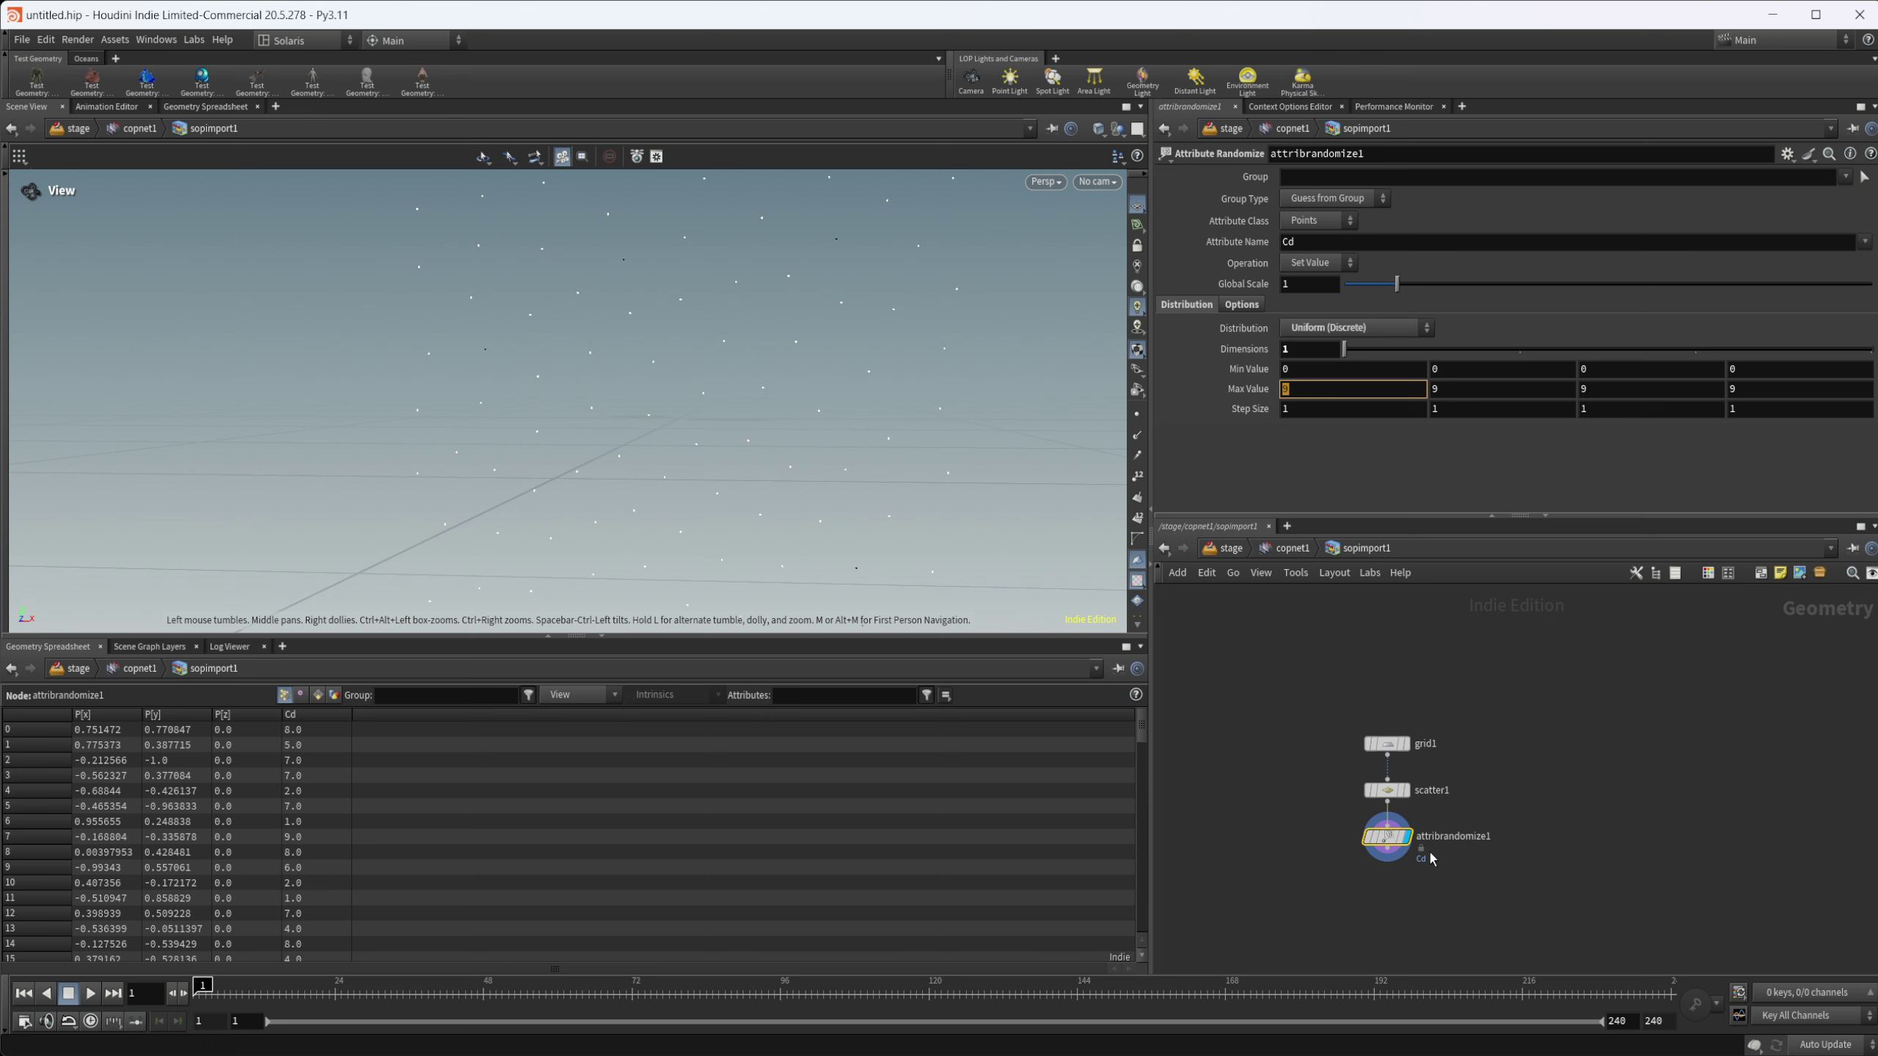
# Step: Copy the Scatter's Force Total Count into the Attribute Randomize's first Max Value, then return to the Copernicus network
pyautogui.click(1399, 794)
pyautogui.rightClick(1237, 260)
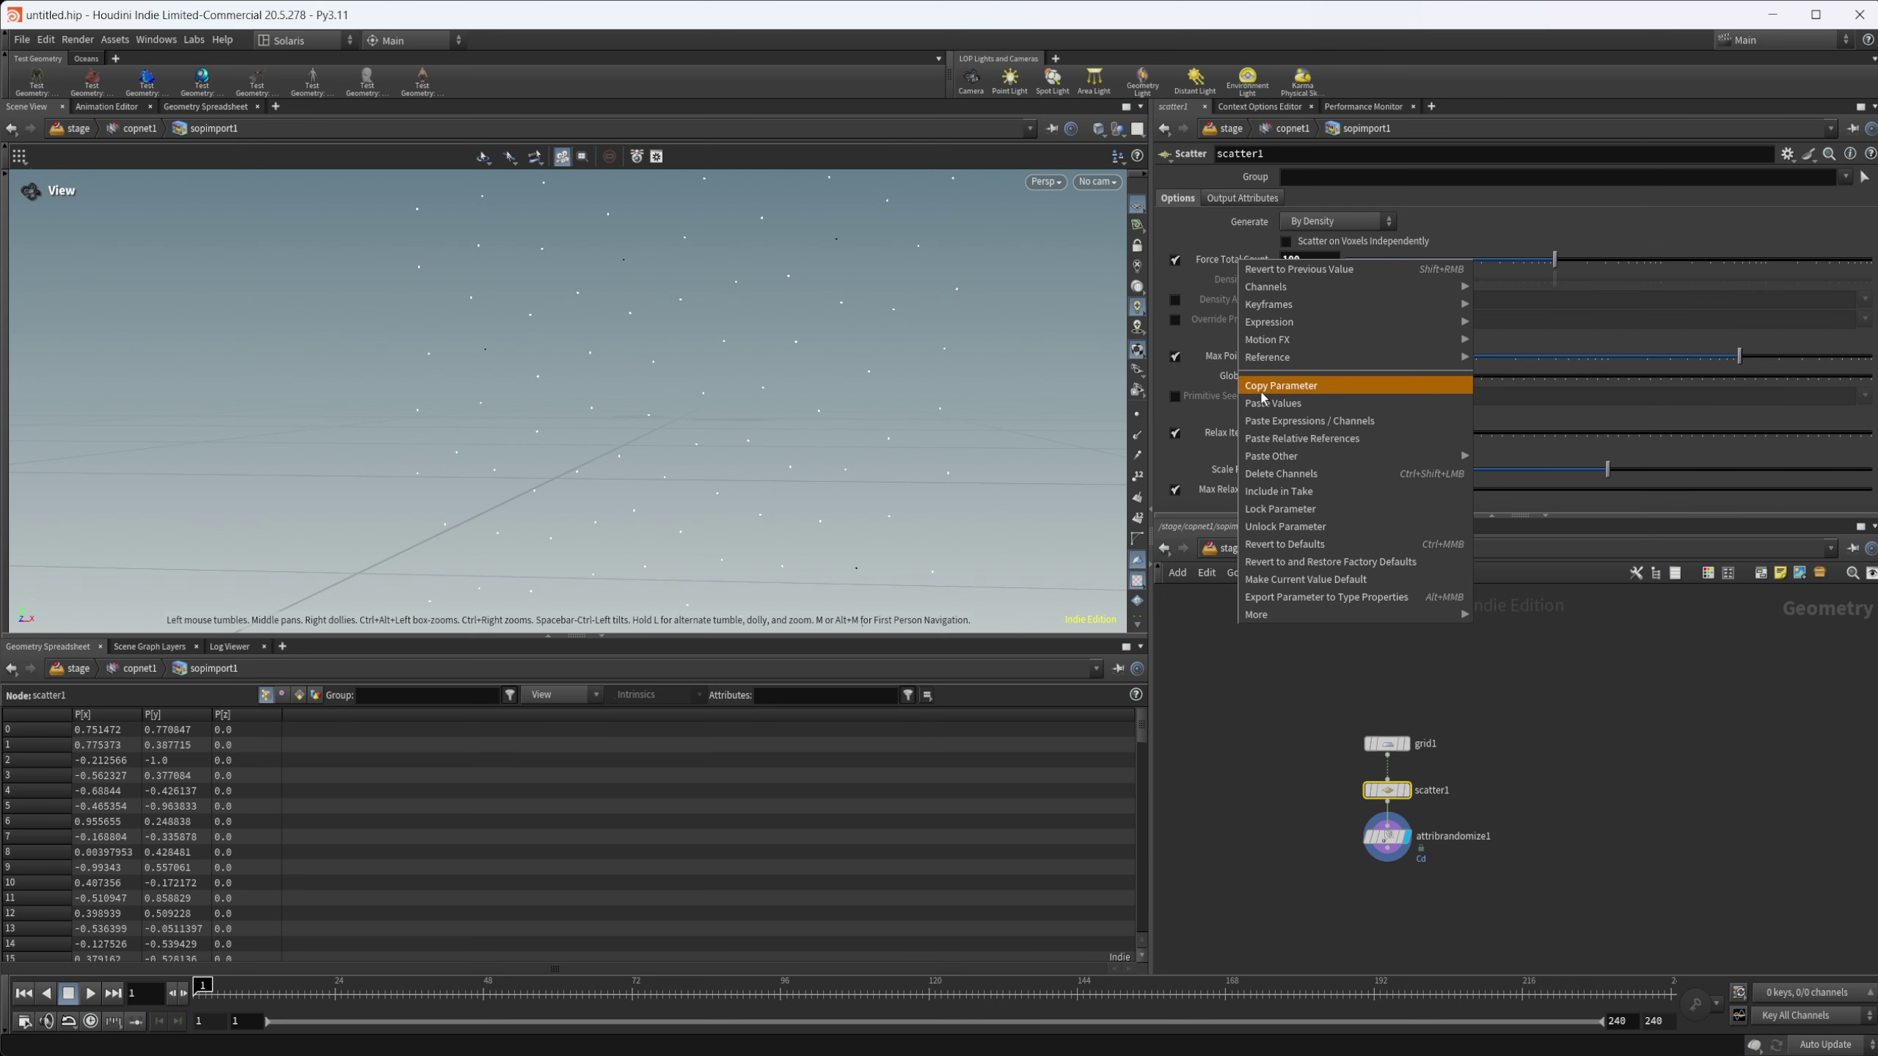
pyautogui.click(1290, 388)
pyautogui.click(1387, 835)
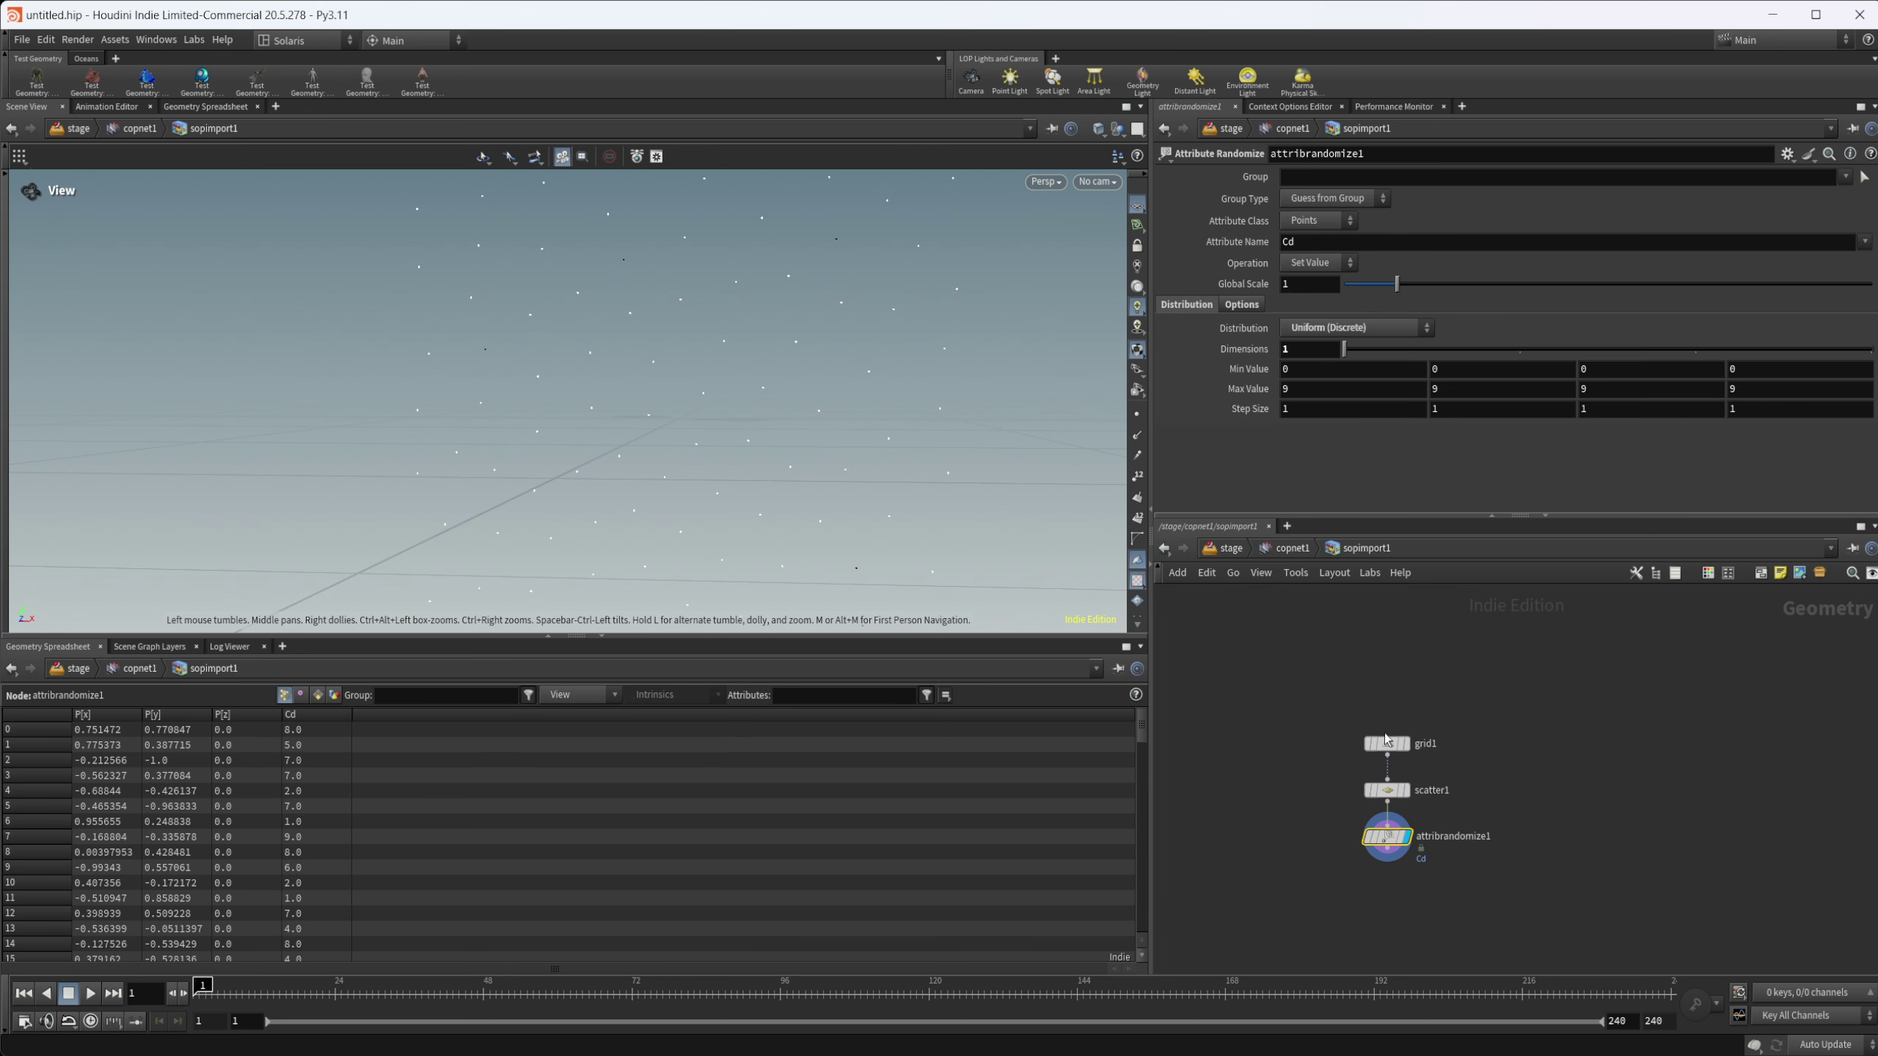
pyautogui.rightClick(1298, 387)
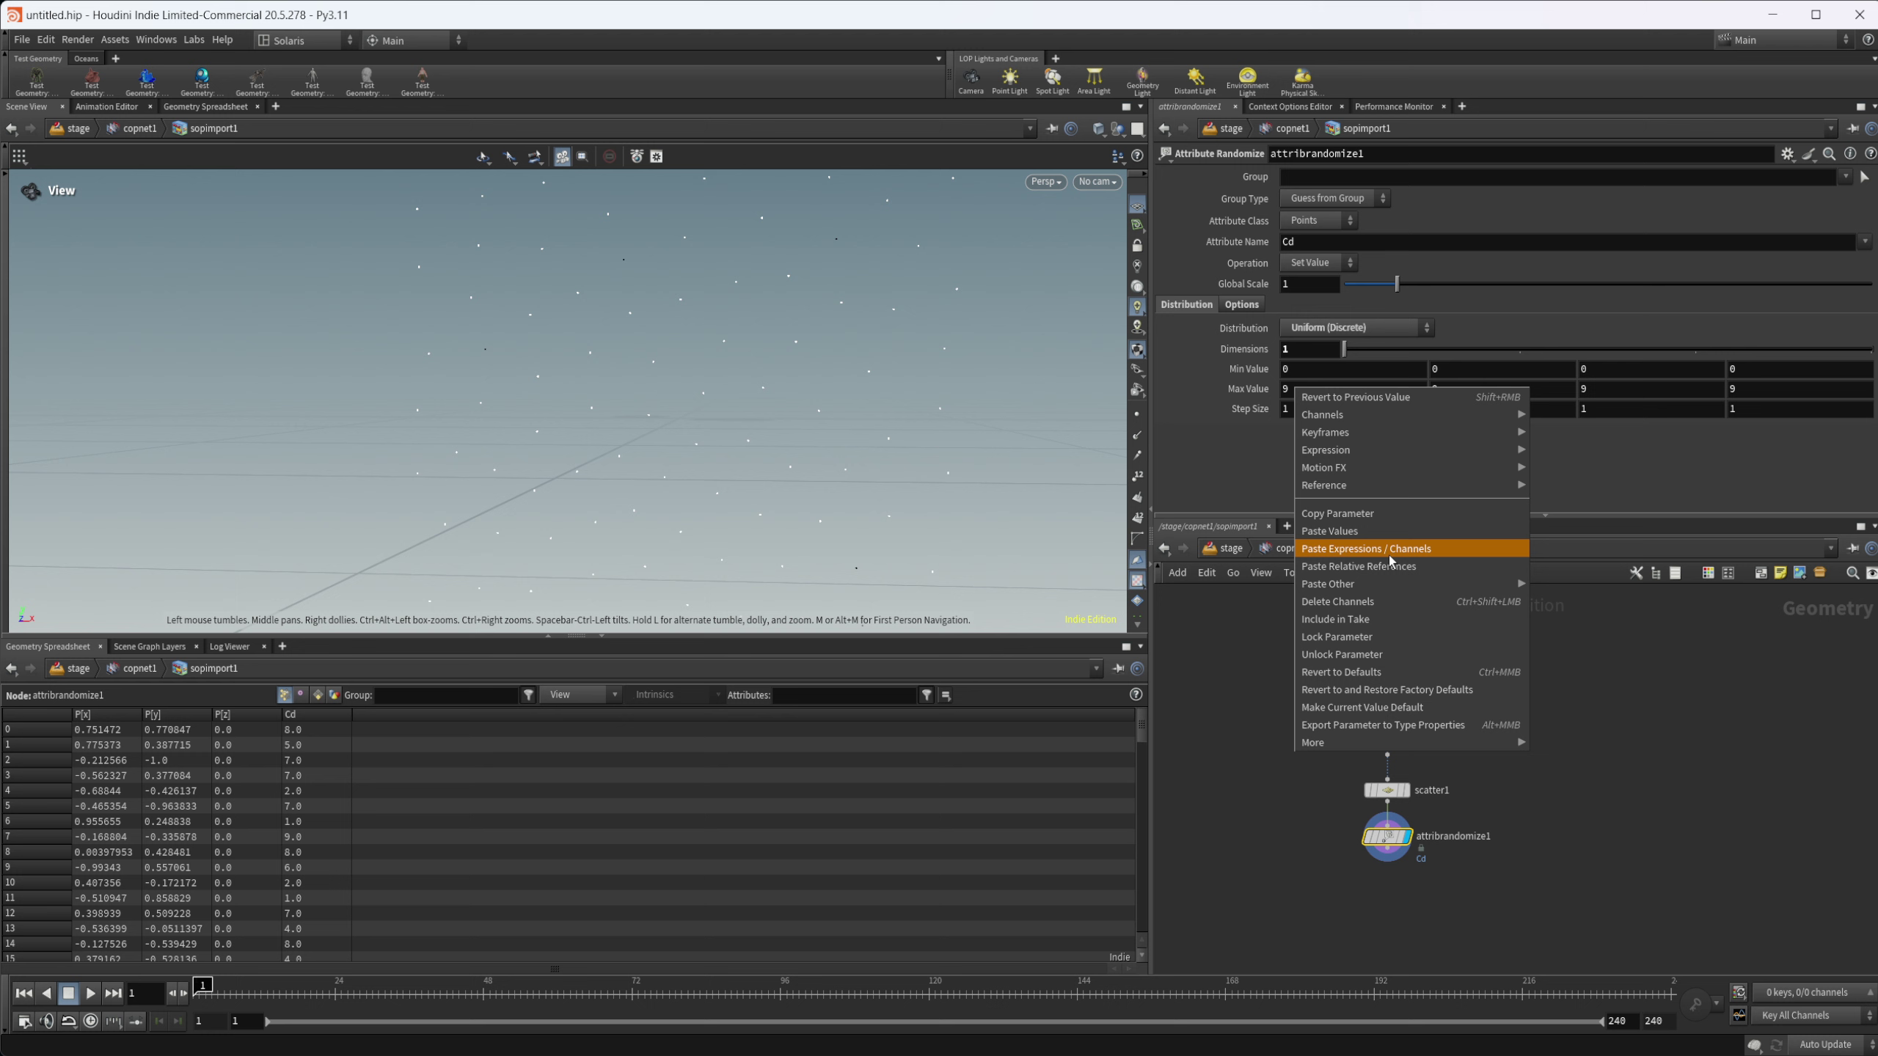
pyautogui.click(1385, 550)
pyautogui.click(1292, 548)
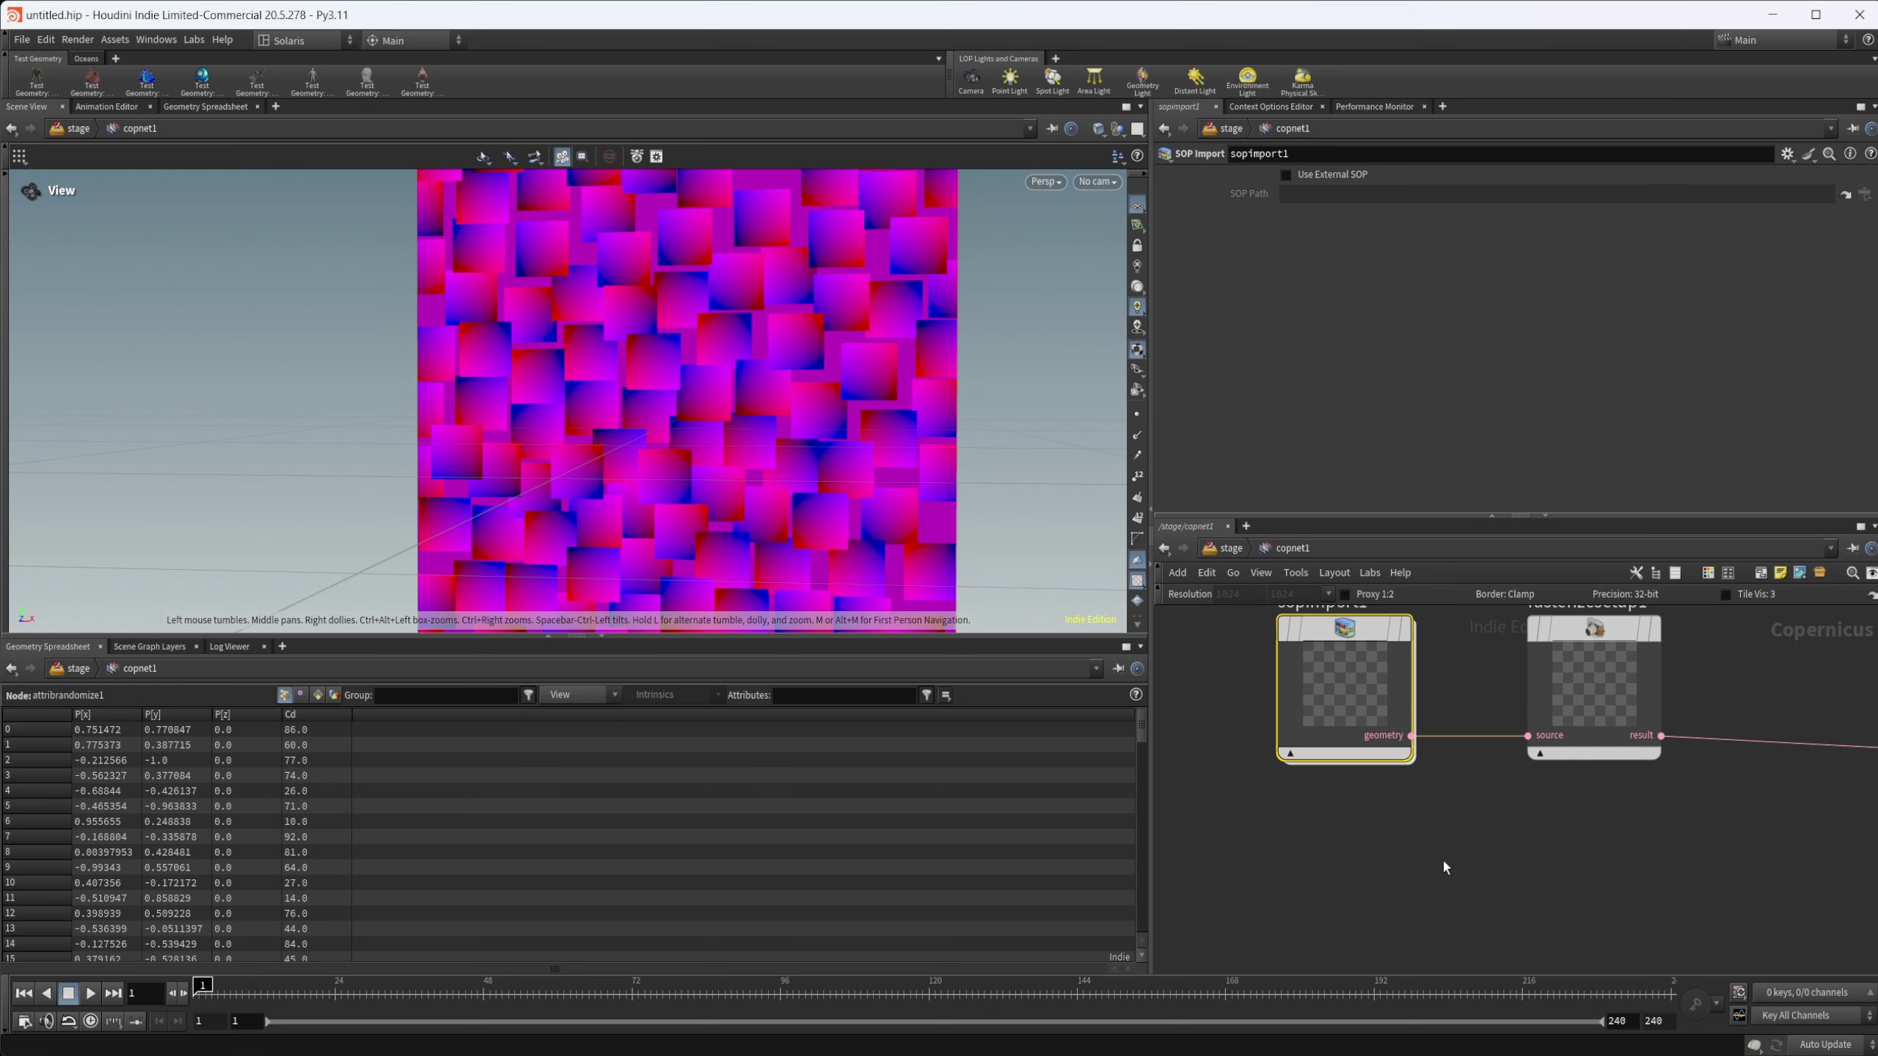
# Step: Set the random Rotation of the copied UV Transform after the Stamp Points node to about 130.2
pyautogui.moveTo(874, 466); pyautogui.dragTo(658, 429, button='right')
pyautogui.moveTo(1599, 839); pyautogui.dragTo(1329, 890, button='middle')
pyautogui.moveTo(1517, 870); pyautogui.dragTo(1335, 839, button='middle')
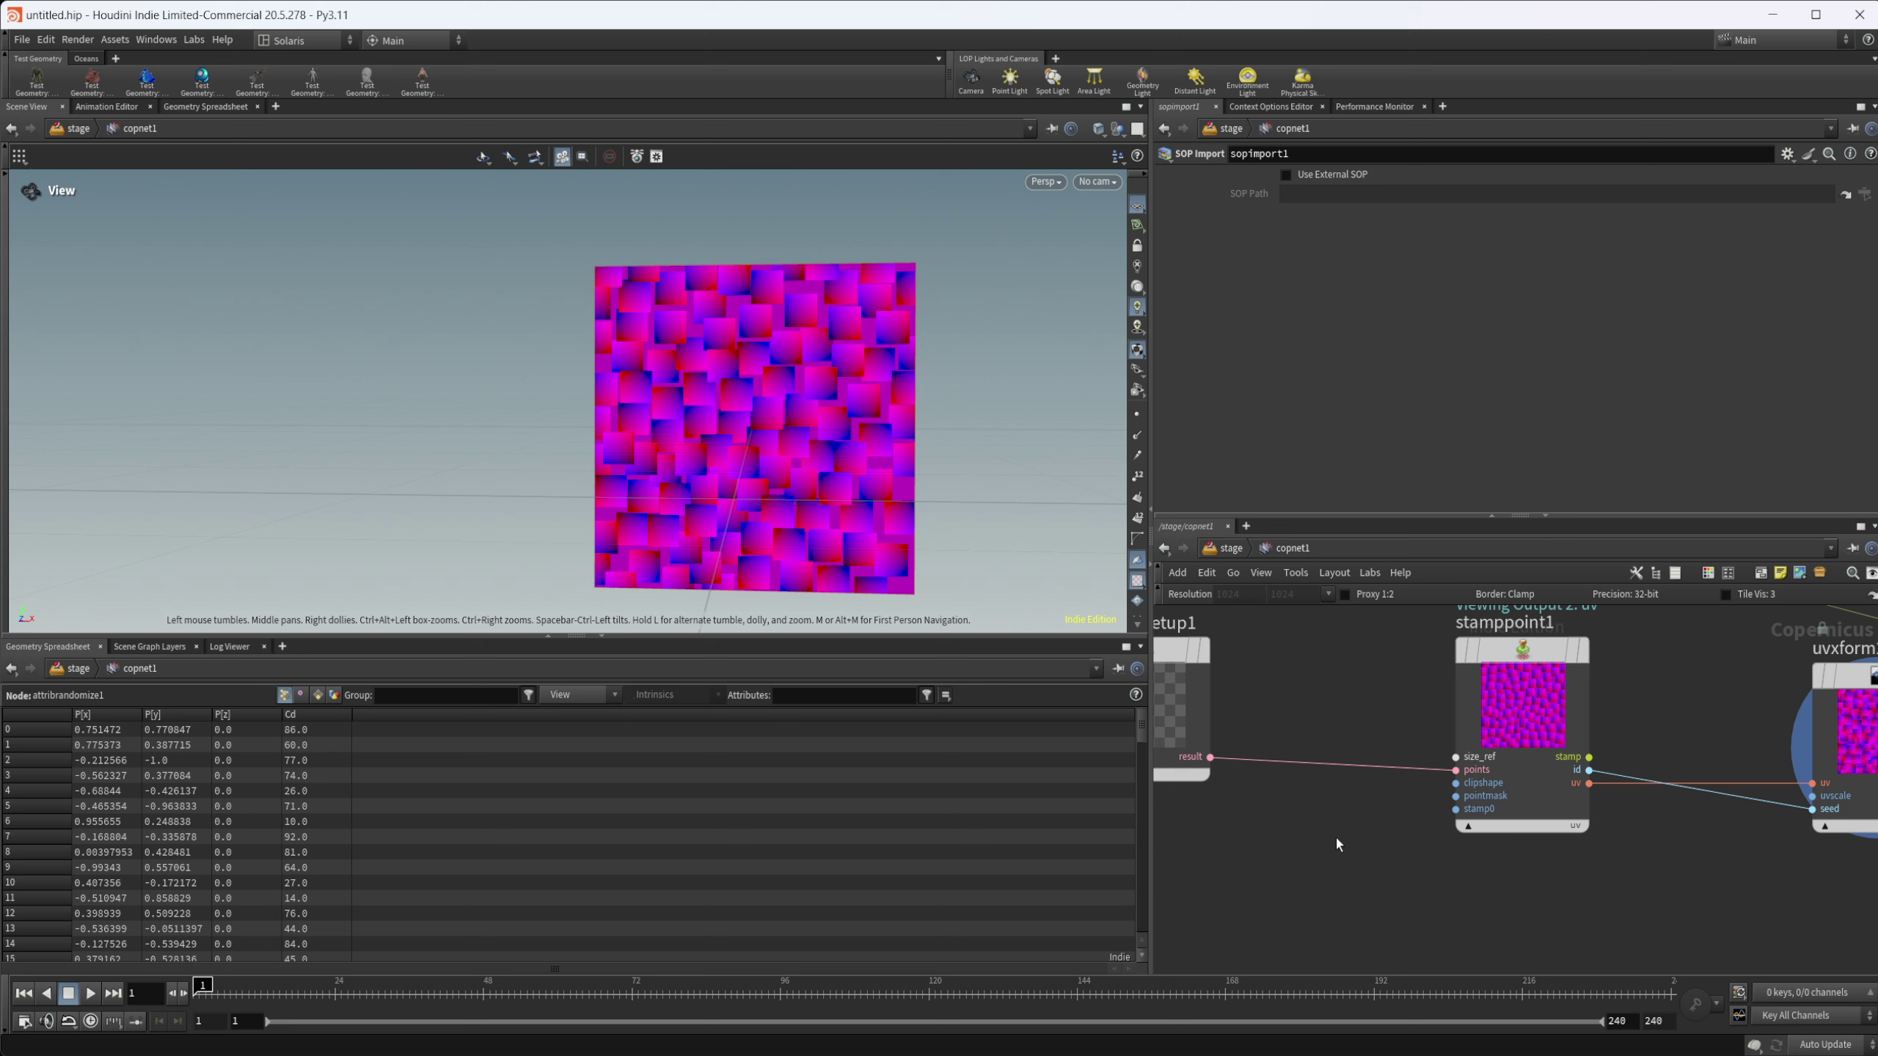
pyautogui.click(1475, 648)
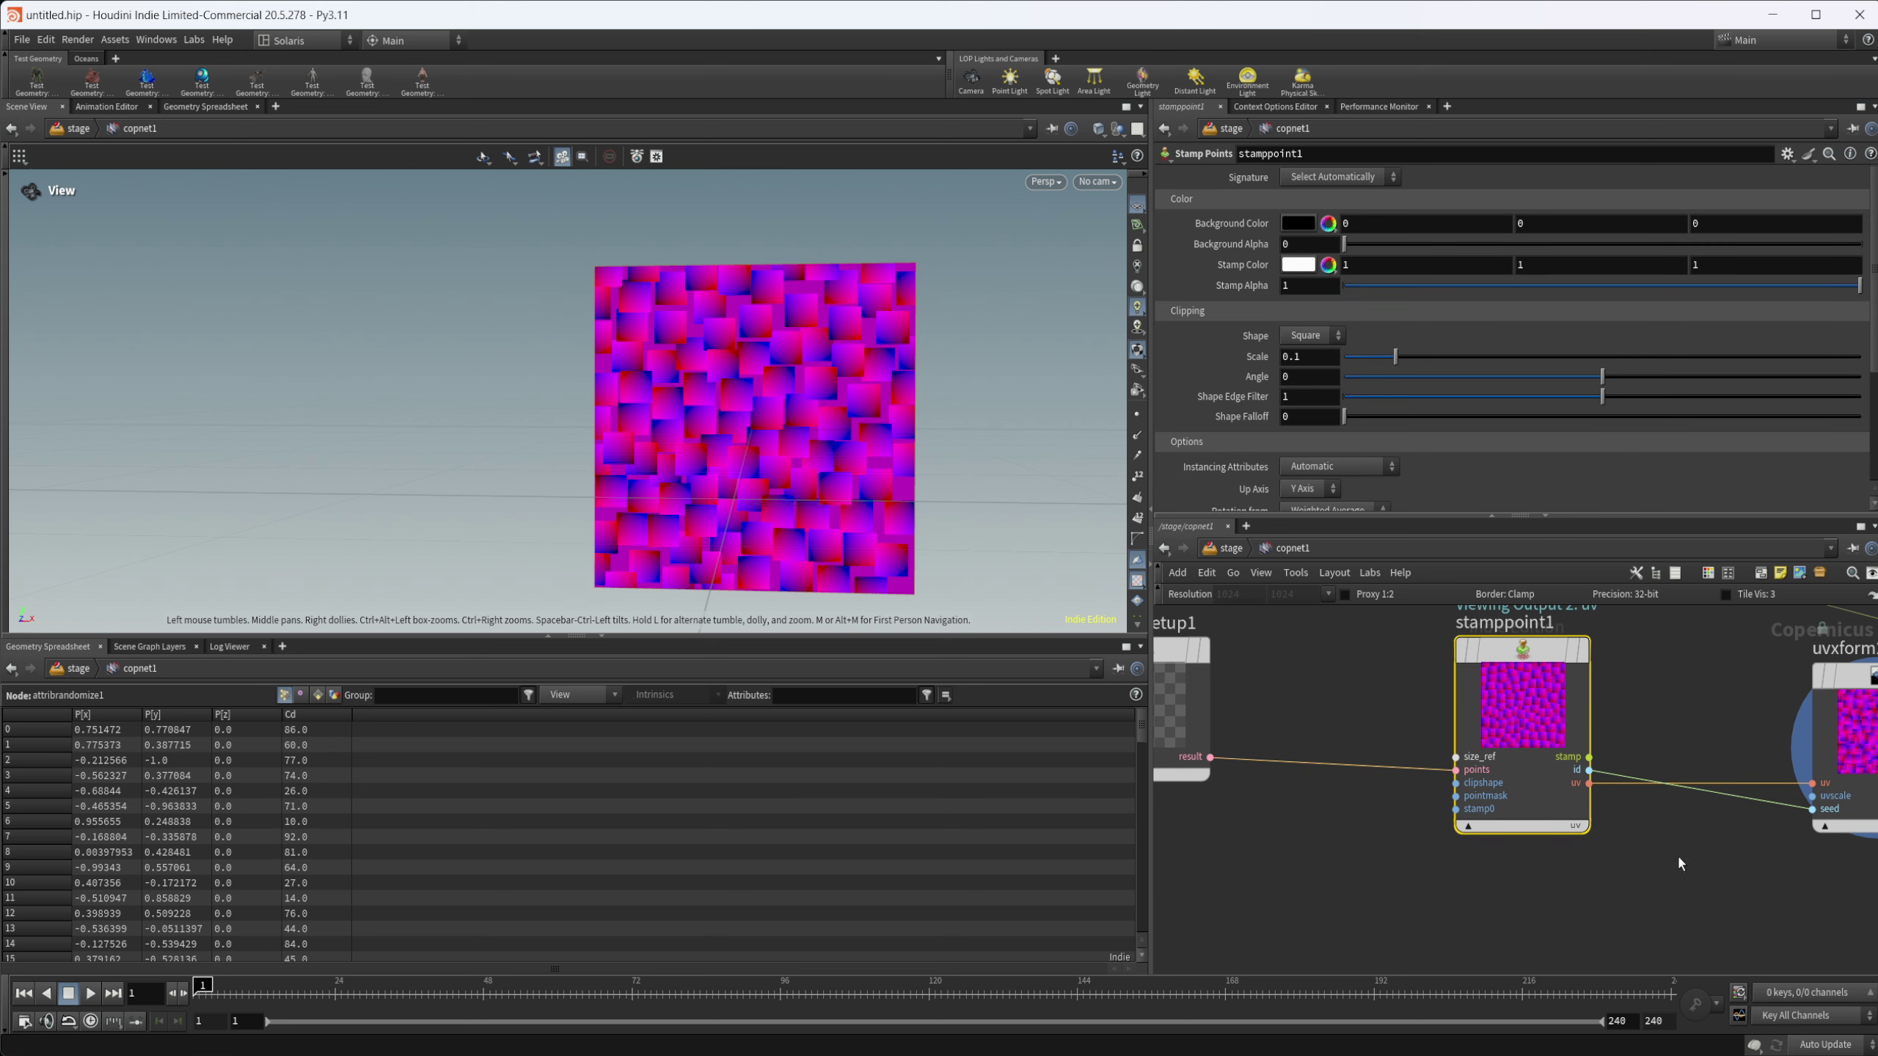
pyautogui.moveTo(1677, 860); pyautogui.dragTo(1344, 835, button='middle')
pyautogui.click(1511, 703)
pyautogui.moveTo(1346, 349); pyautogui.dragTo(1647, 338)
pyautogui.scroll(-2, 1425, 917)
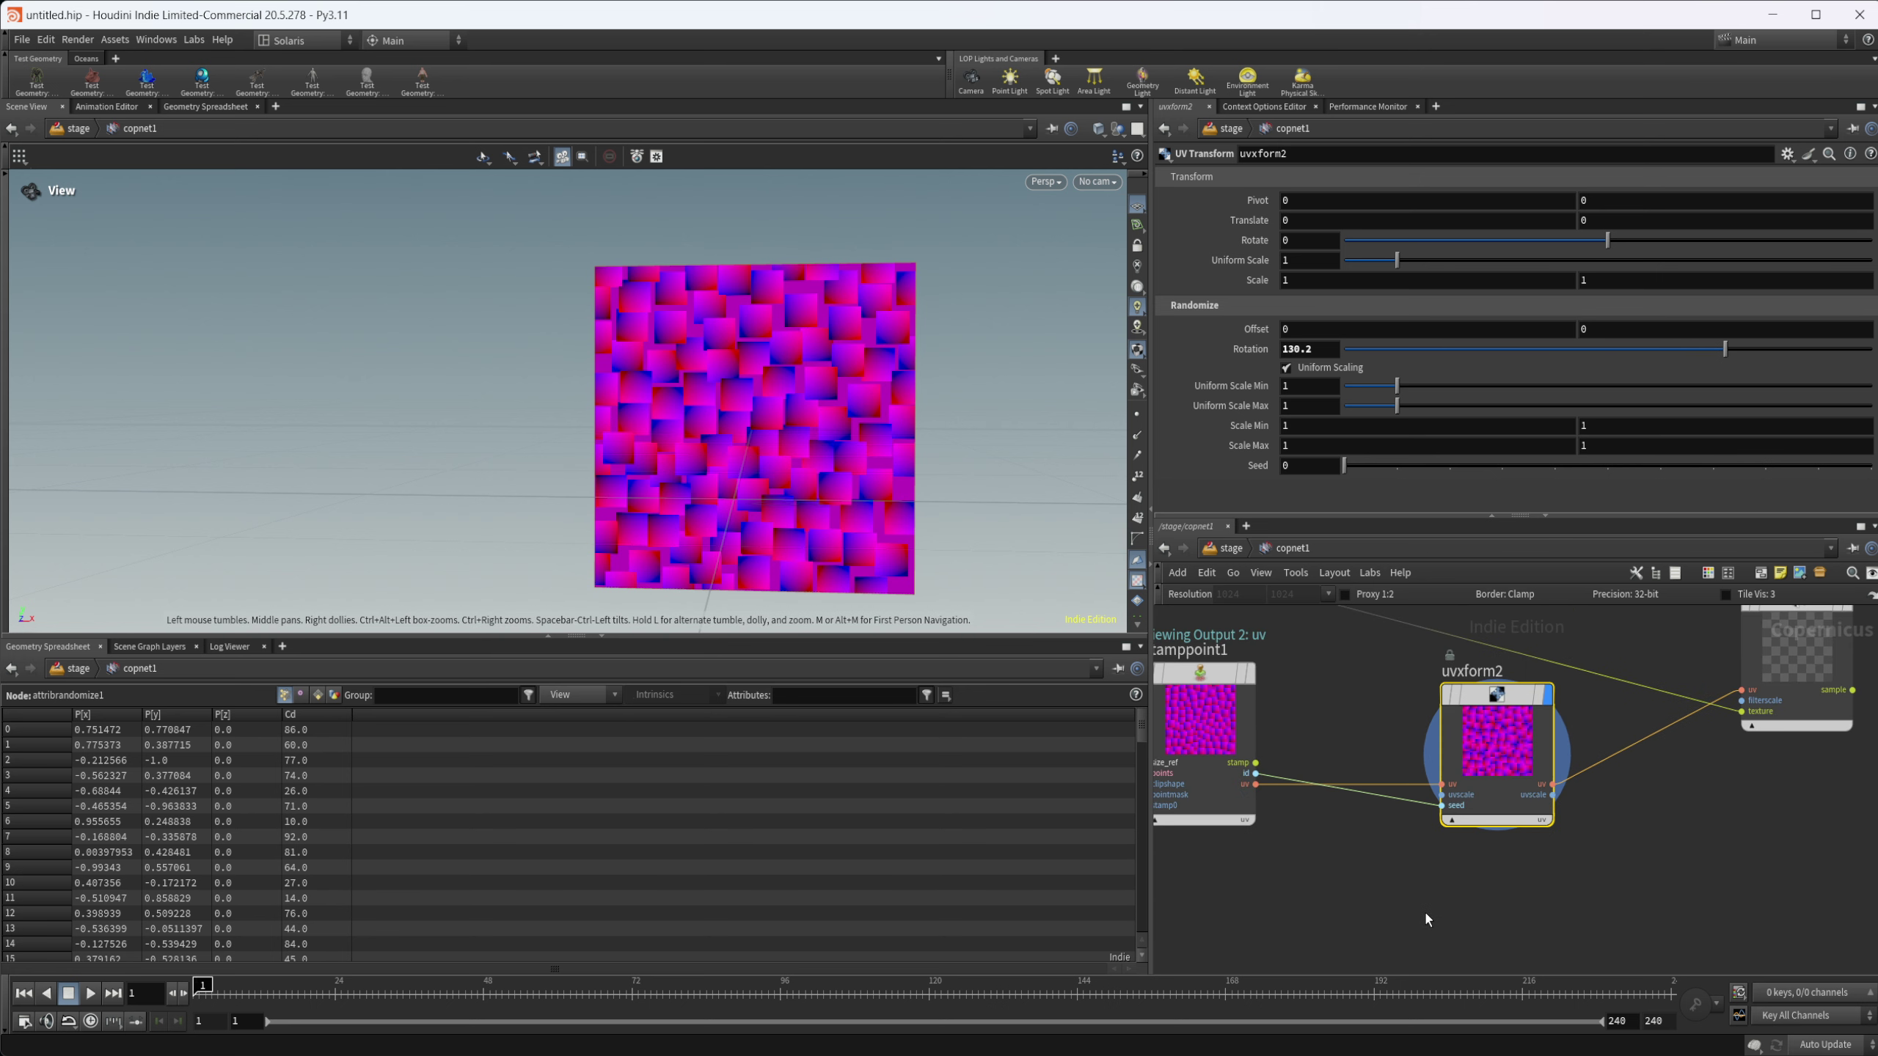
pyautogui.scroll(-2, 1425, 917)
pyautogui.moveTo(1337, 898); pyautogui.dragTo(1558, 828, button='middle')
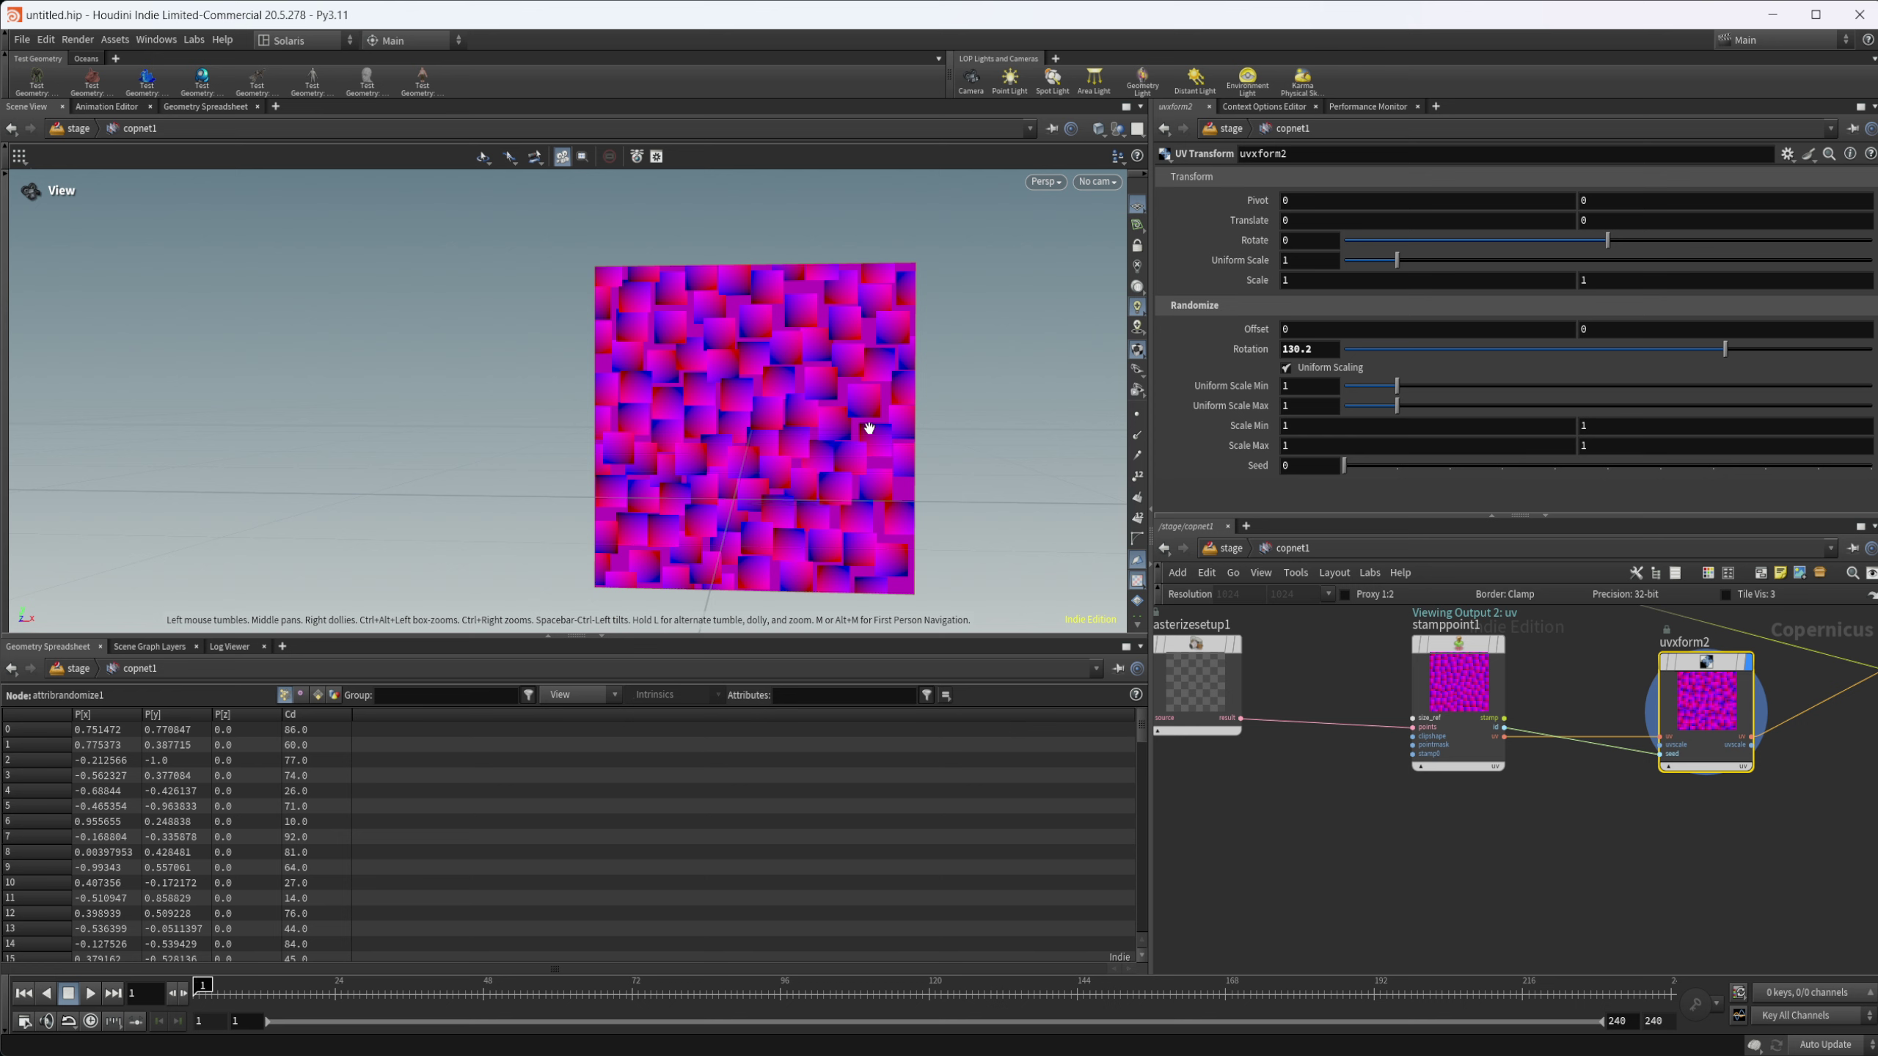
pyautogui.moveTo(859, 419); pyautogui.dragTo(791, 420, button='middle')
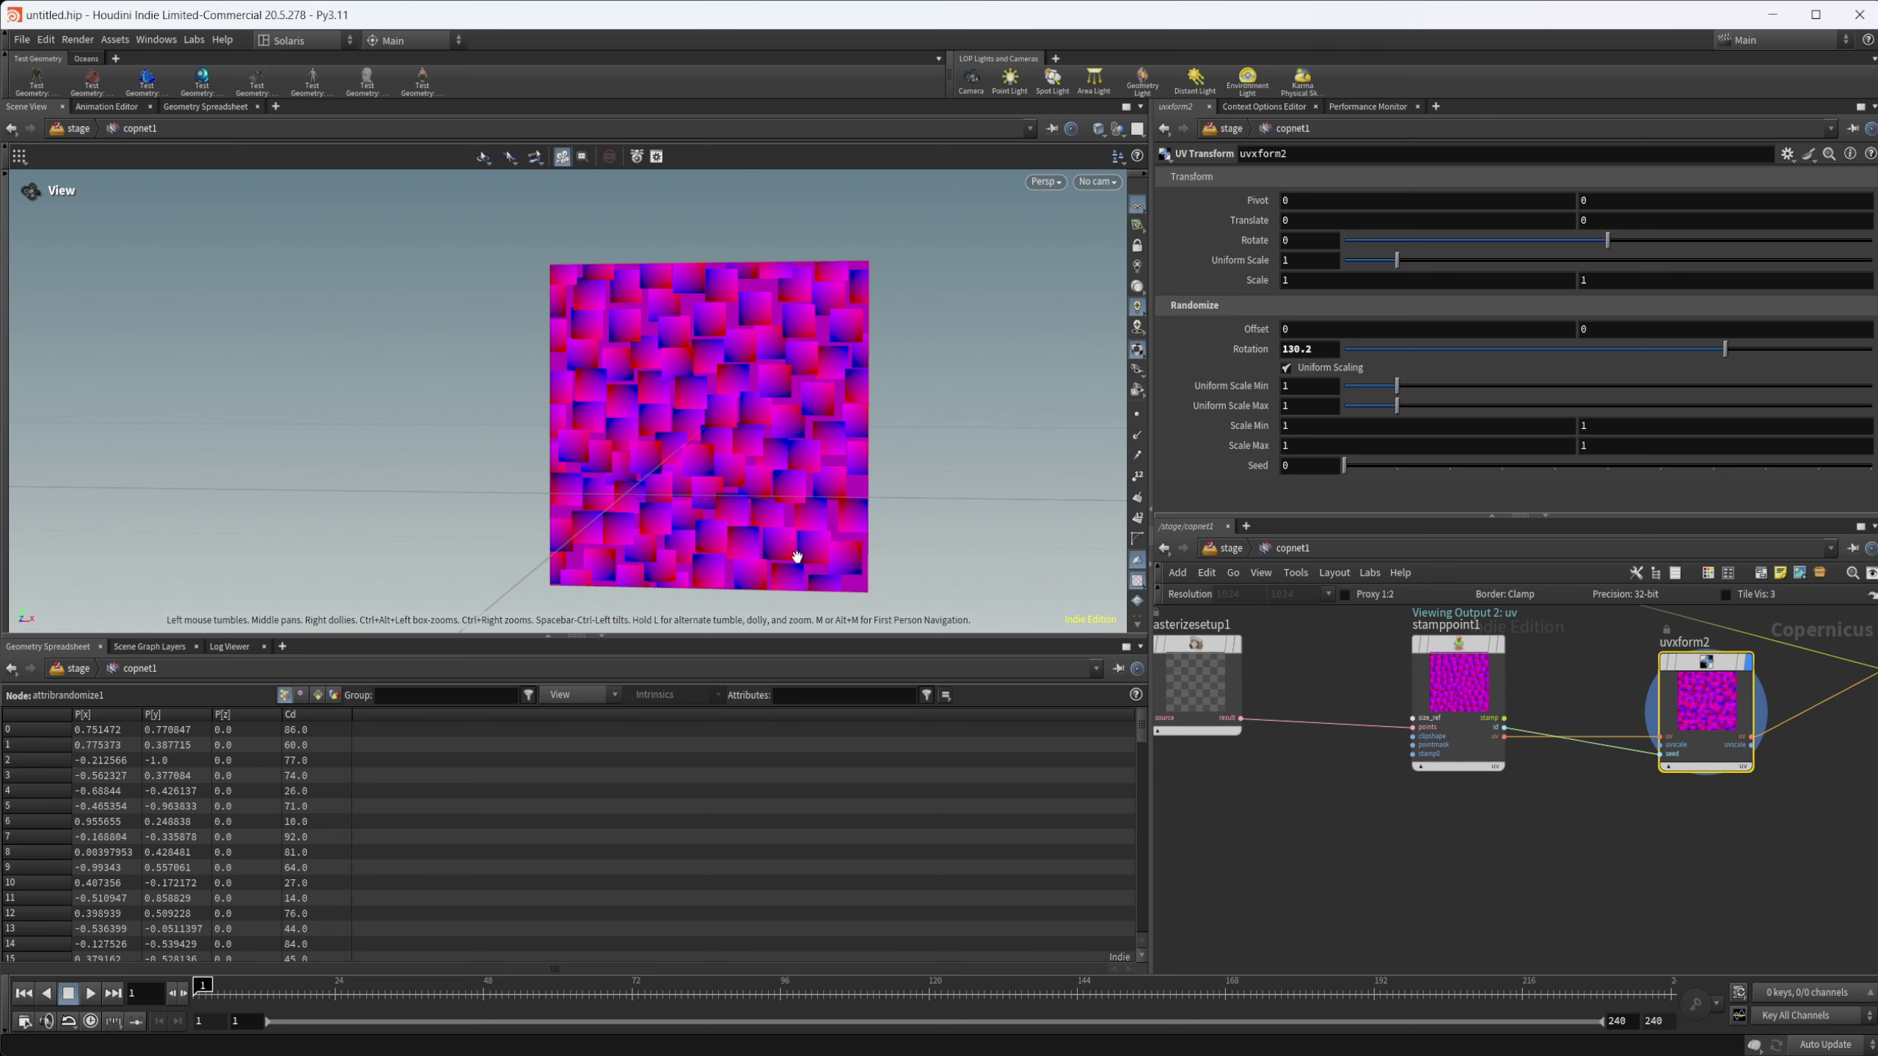
# Step: Add an SDF Shape node in the empty area below the network and set its circle's Radius to about 0.219
pyautogui.moveTo(1193, 907); pyautogui.dragTo(1365, 774, button='middle')
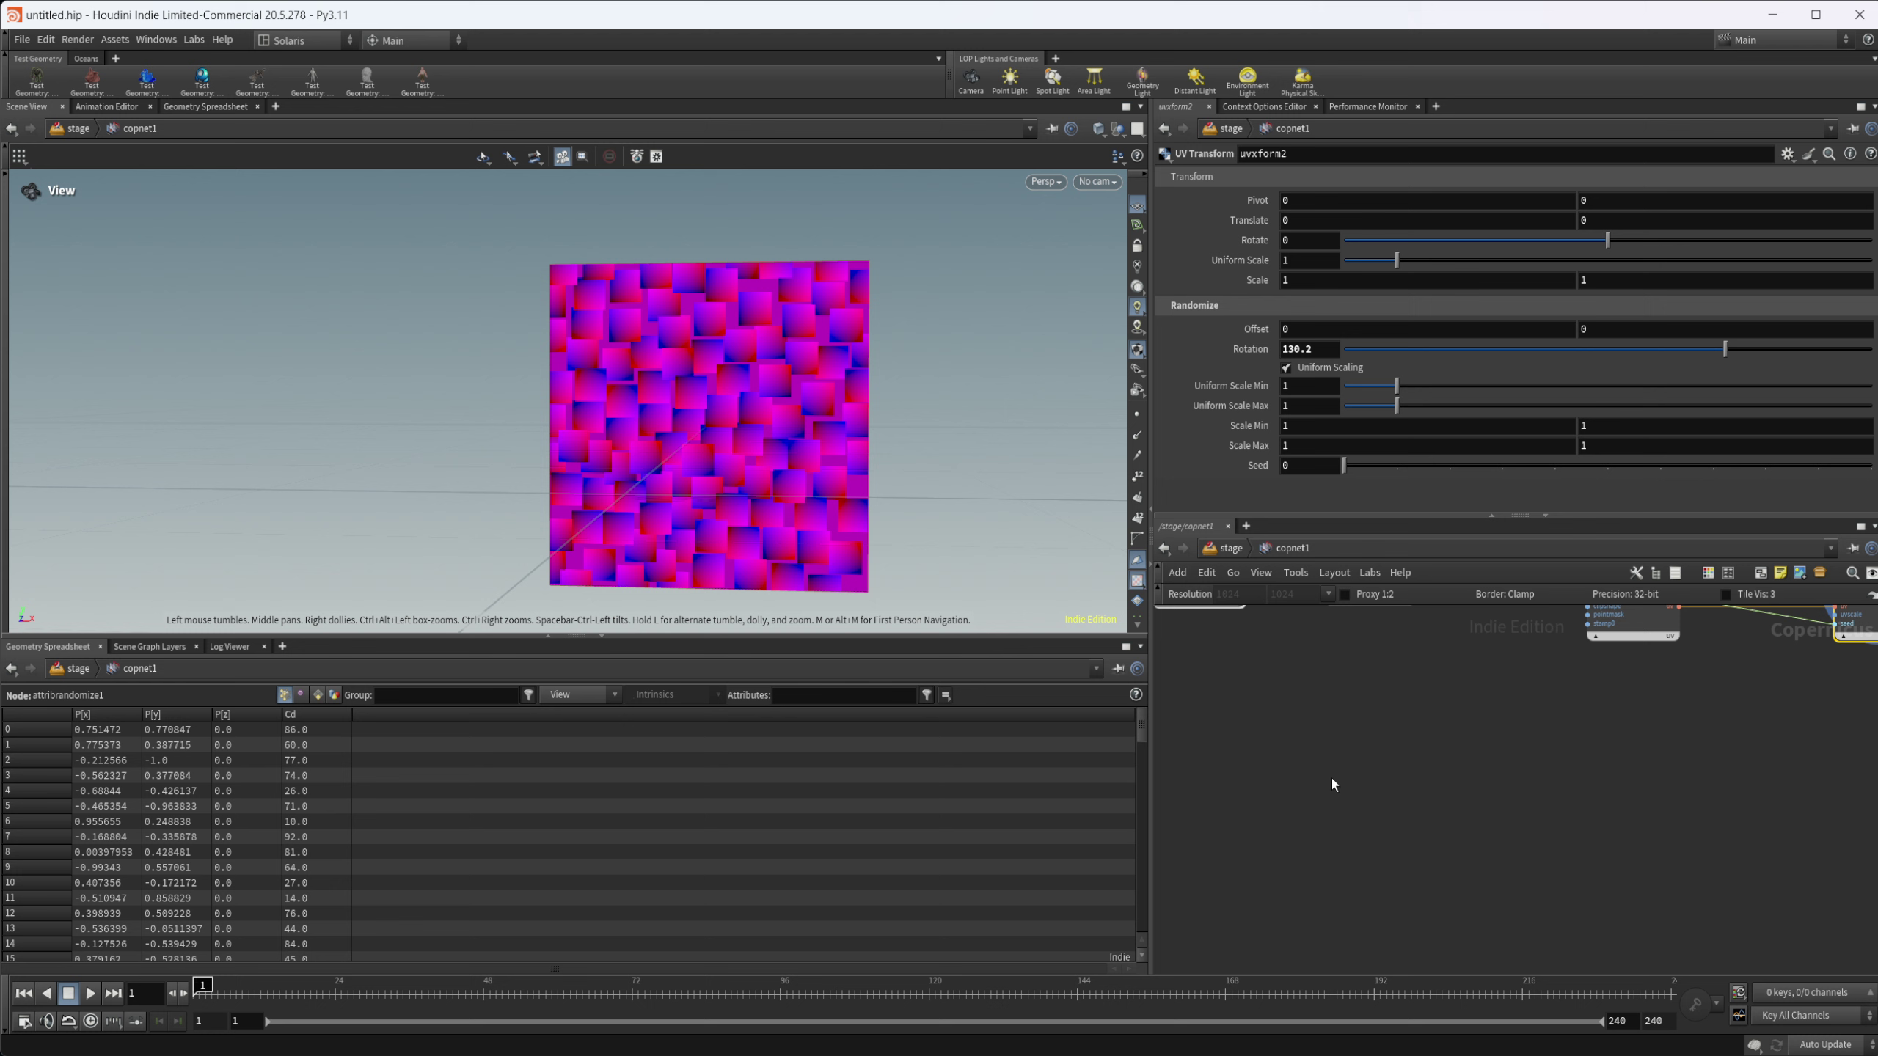
pyautogui.press('Tab')
pyautogui.write('sdfs')
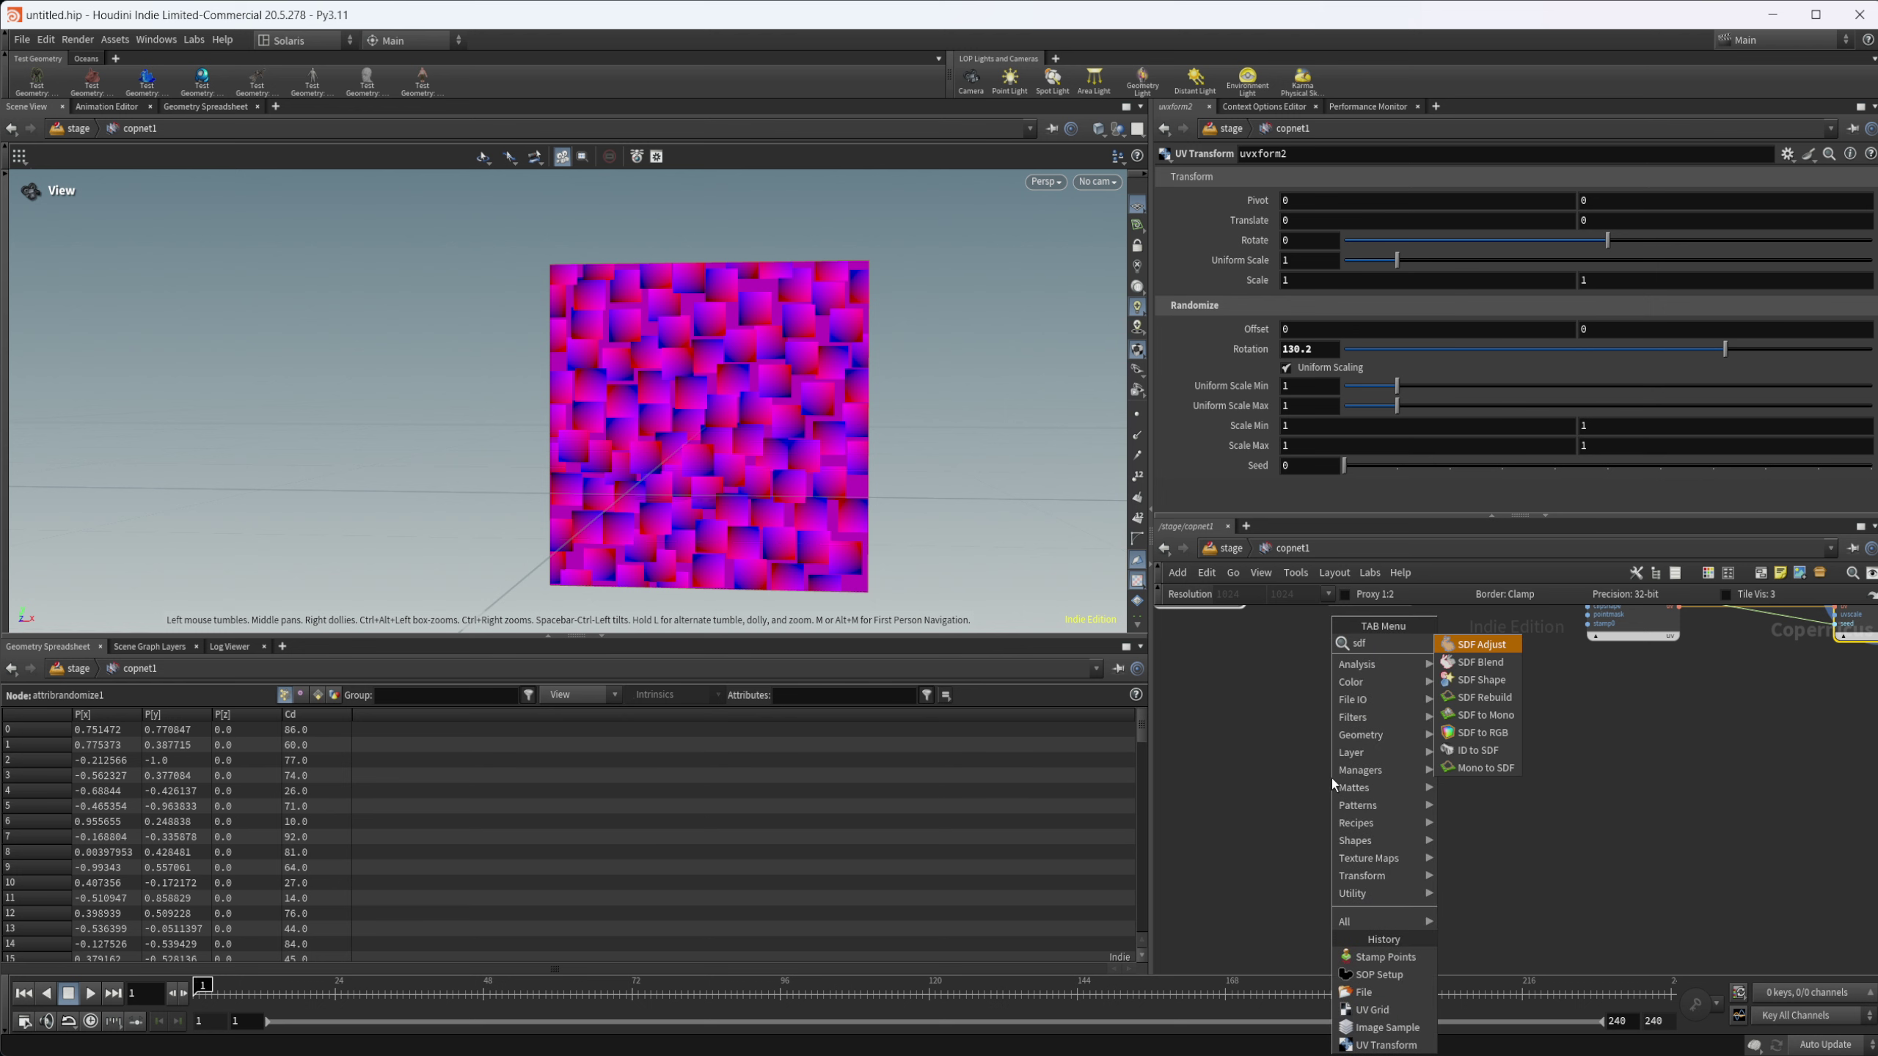
pyautogui.press('Return')
pyautogui.click(1332, 778)
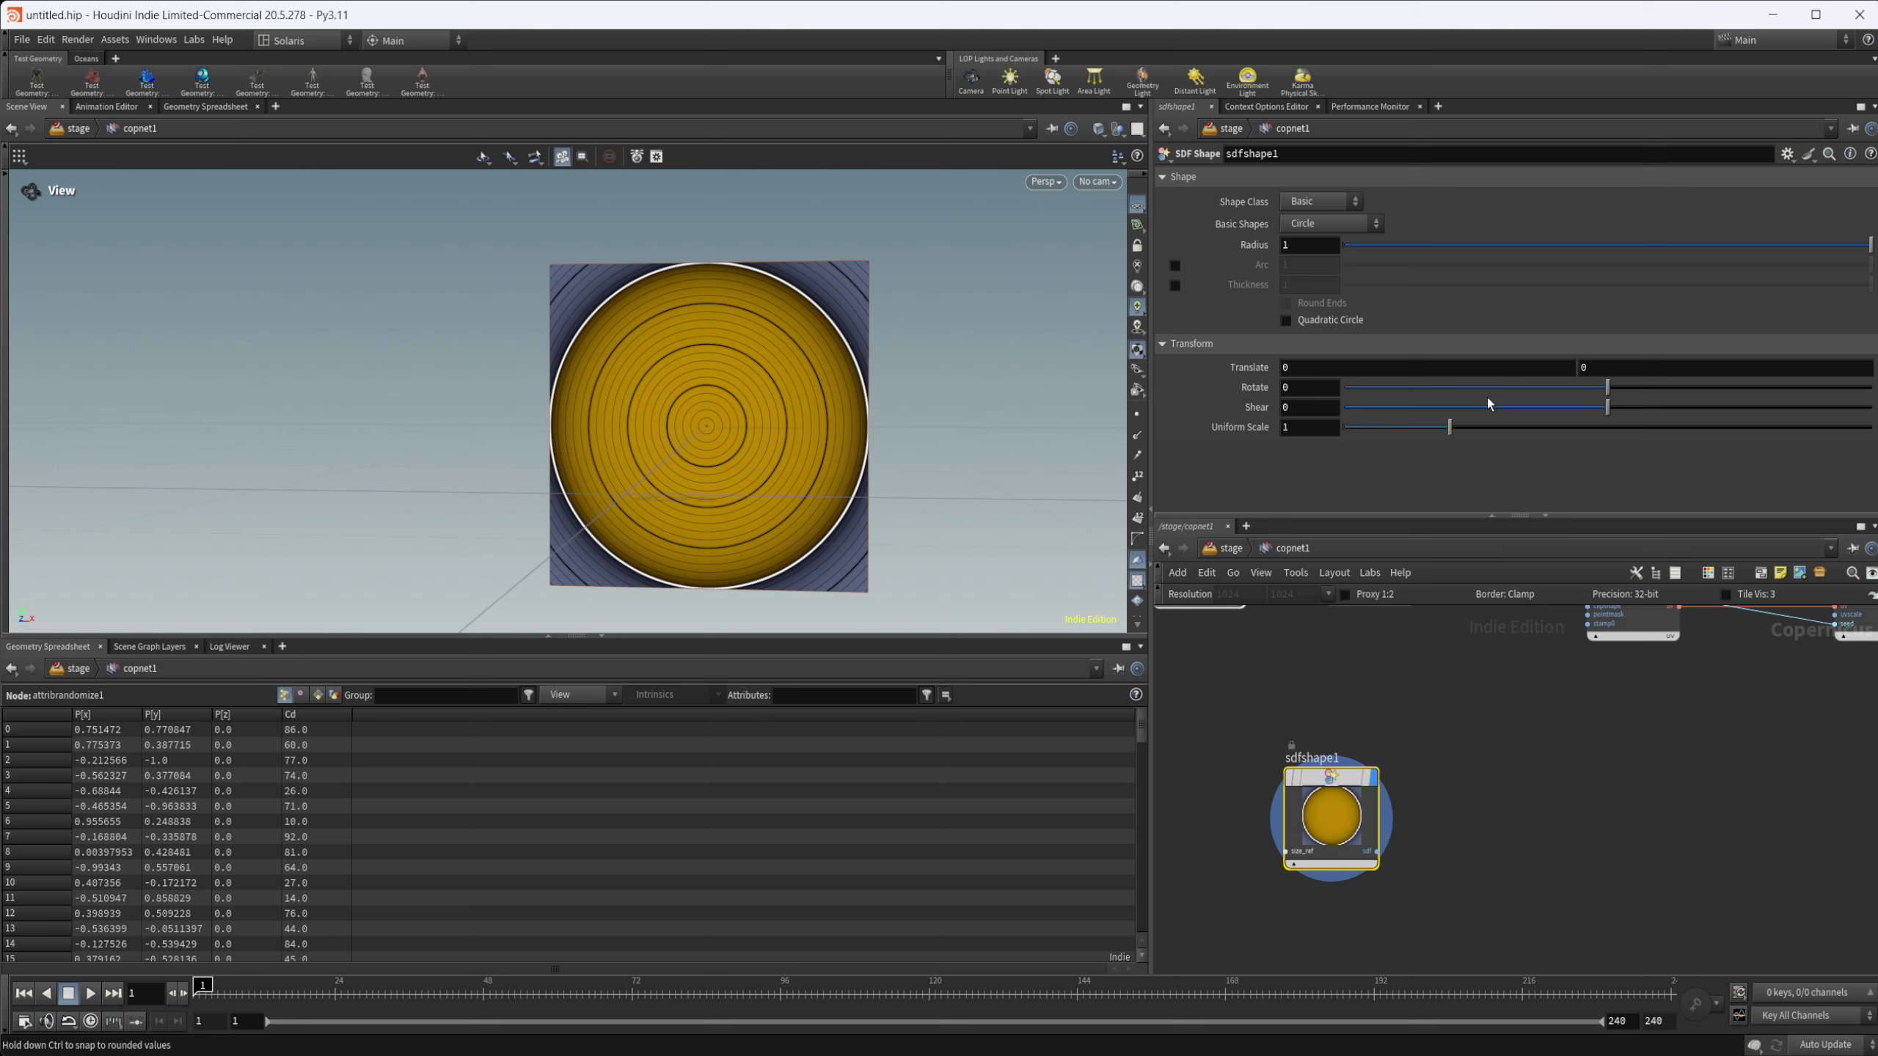
pyautogui.click(1458, 245)
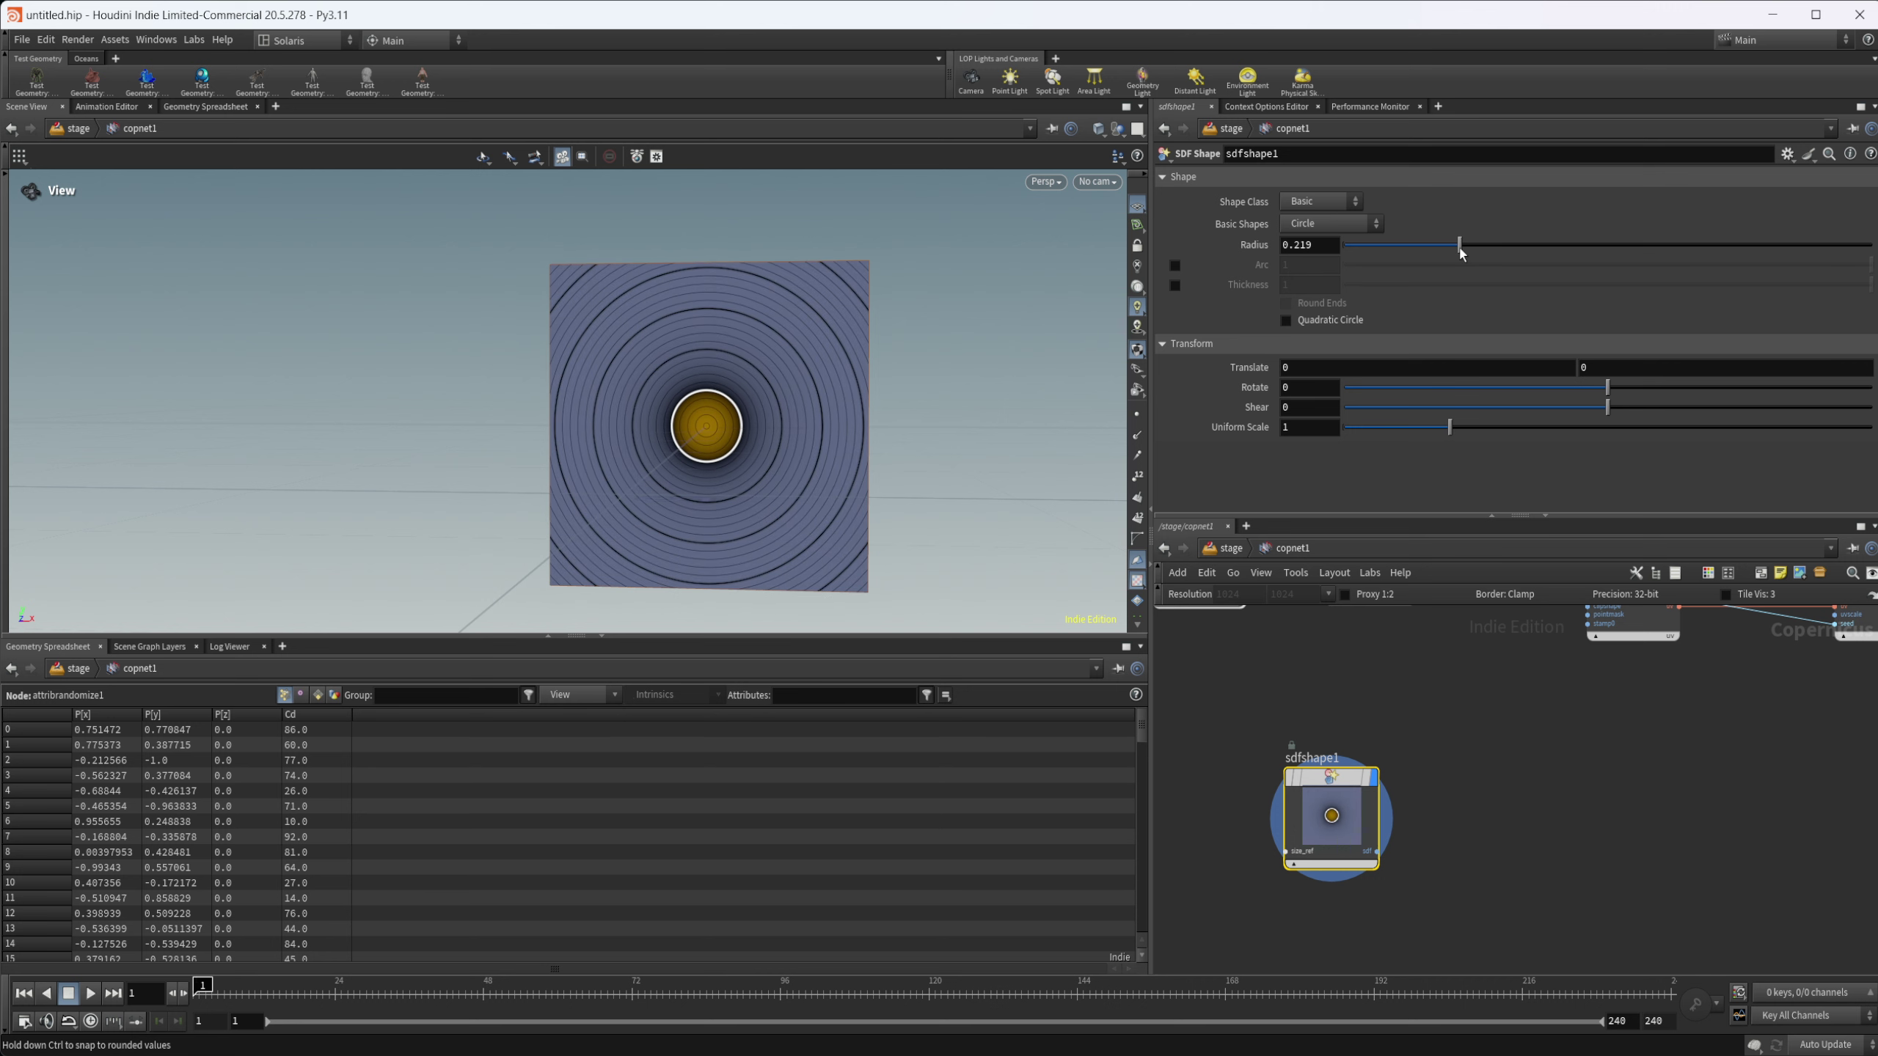
# Step: Add an SDF to Mono node fed by the SDF Shape's output and display it
pyautogui.press('Tab')
pyautogui.write('sdf to')
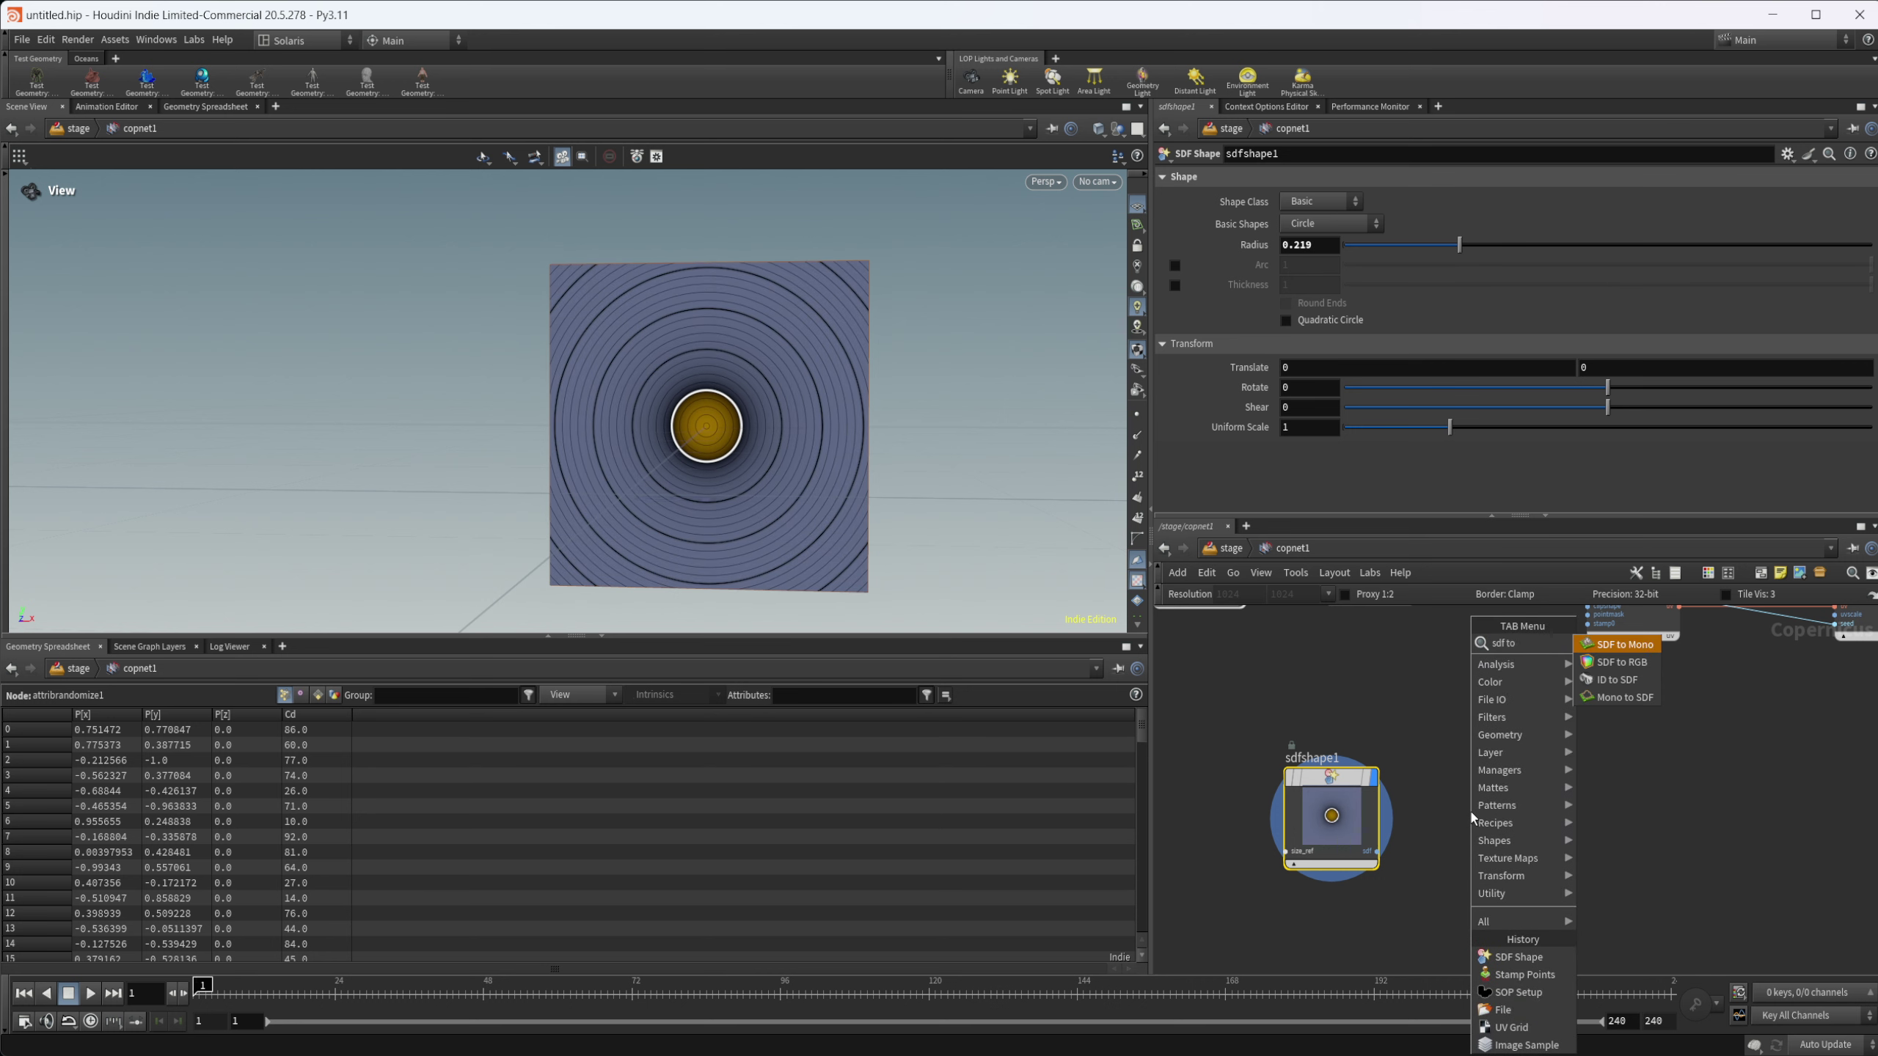
pyautogui.press('Return')
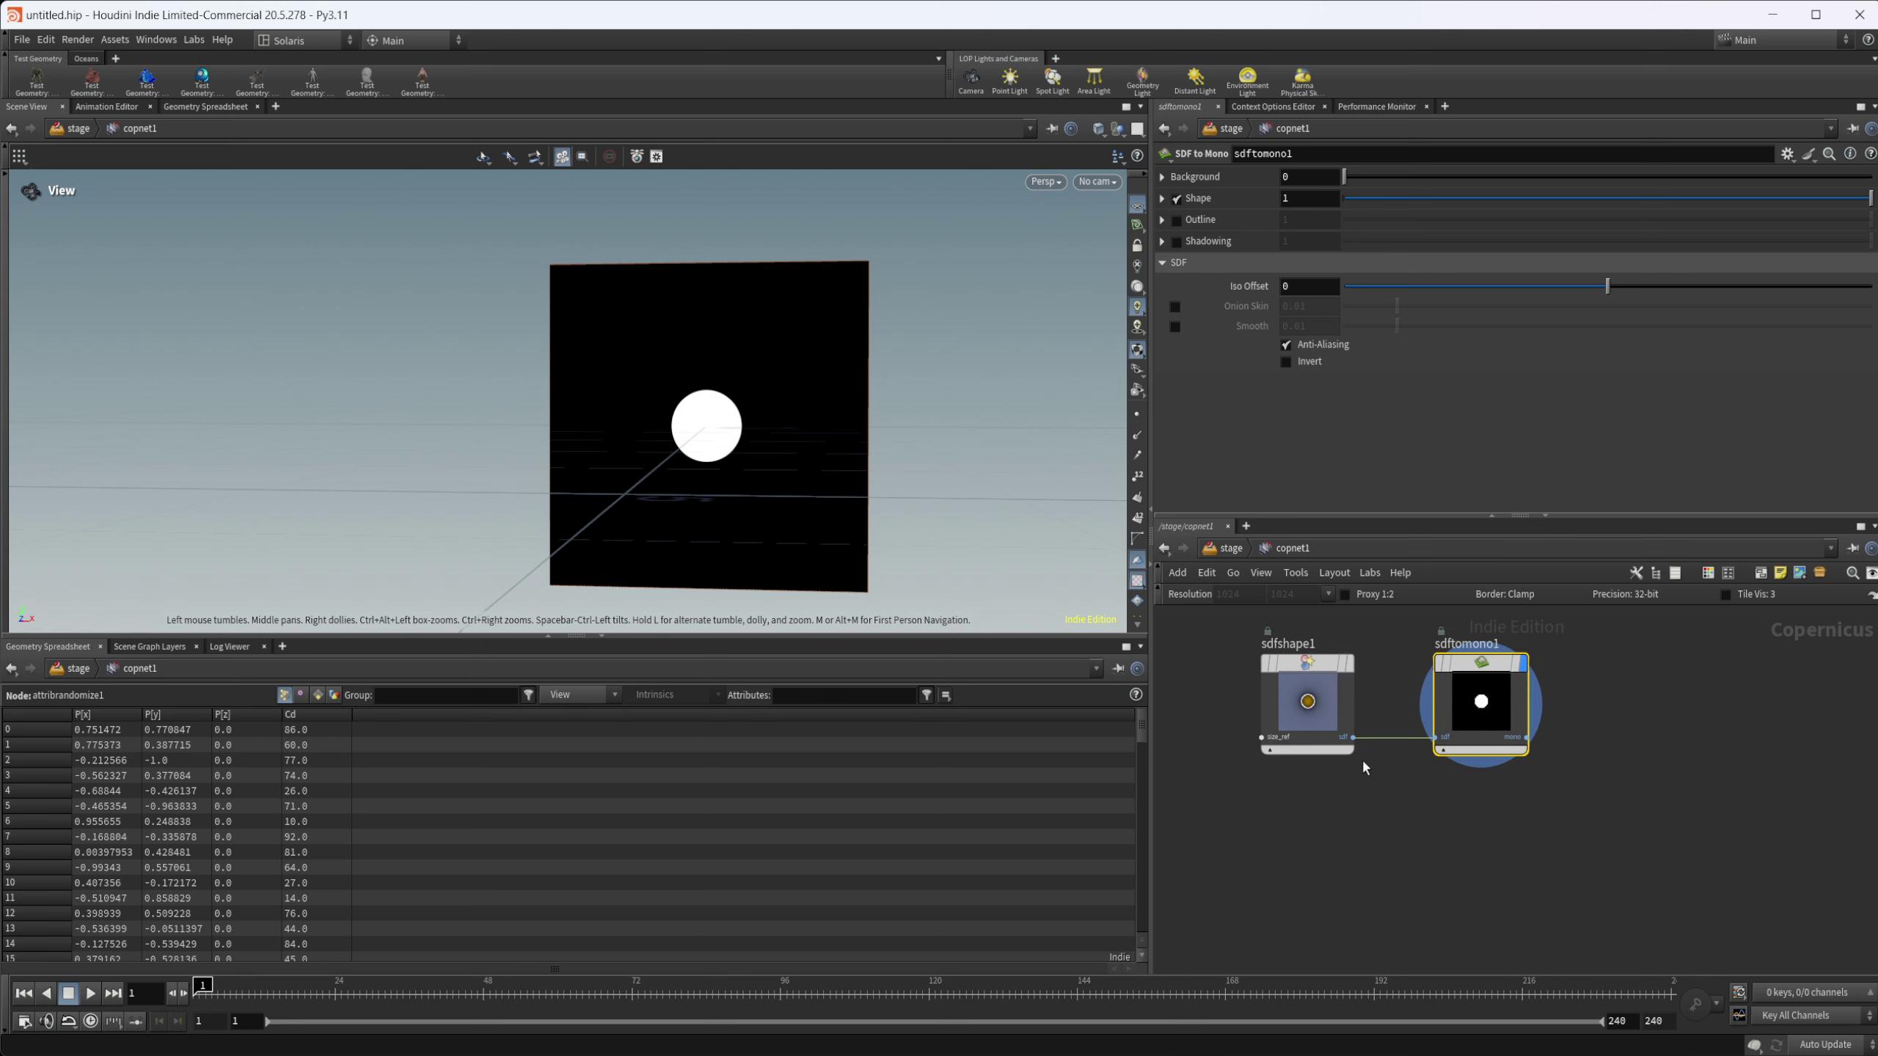
# Step: Duplicate the connected SDF Shape and SDF to Mono pair directly below the originals
pyautogui.moveTo(1362, 762); pyautogui.dragTo(1357, 747, button='middle')
pyautogui.keyDown('shift'); pyautogui.click(1310, 679); pyautogui.keyUp('shift')
pyautogui.keyDown('alt'); pyautogui.moveTo(1313, 696); pyautogui.dragTo(1323, 852); pyautogui.keyUp('alt')
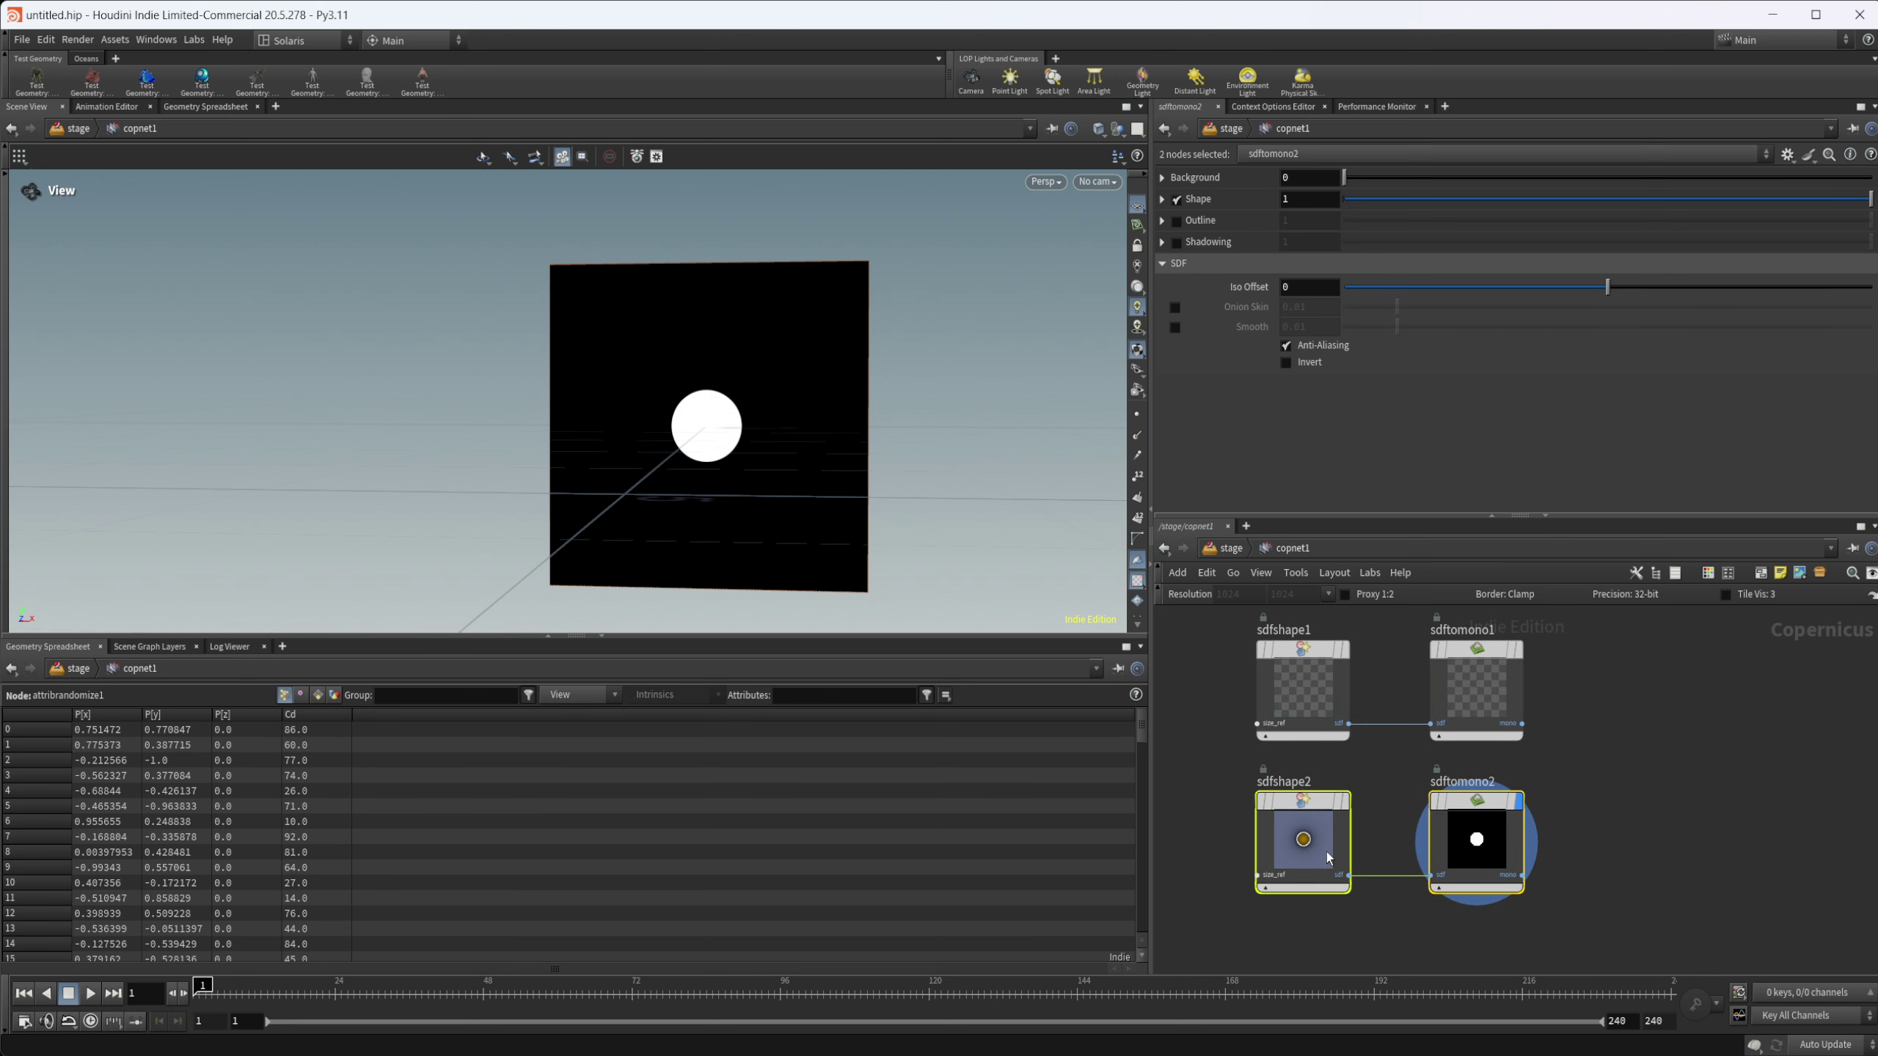
# Step: Change the duplicated SDF Shape's Basic Shape to Diamond and set its Size to 0.3 in both directions
pyautogui.click(1327, 853)
pyautogui.click(1315, 228)
pyautogui.click(1331, 268)
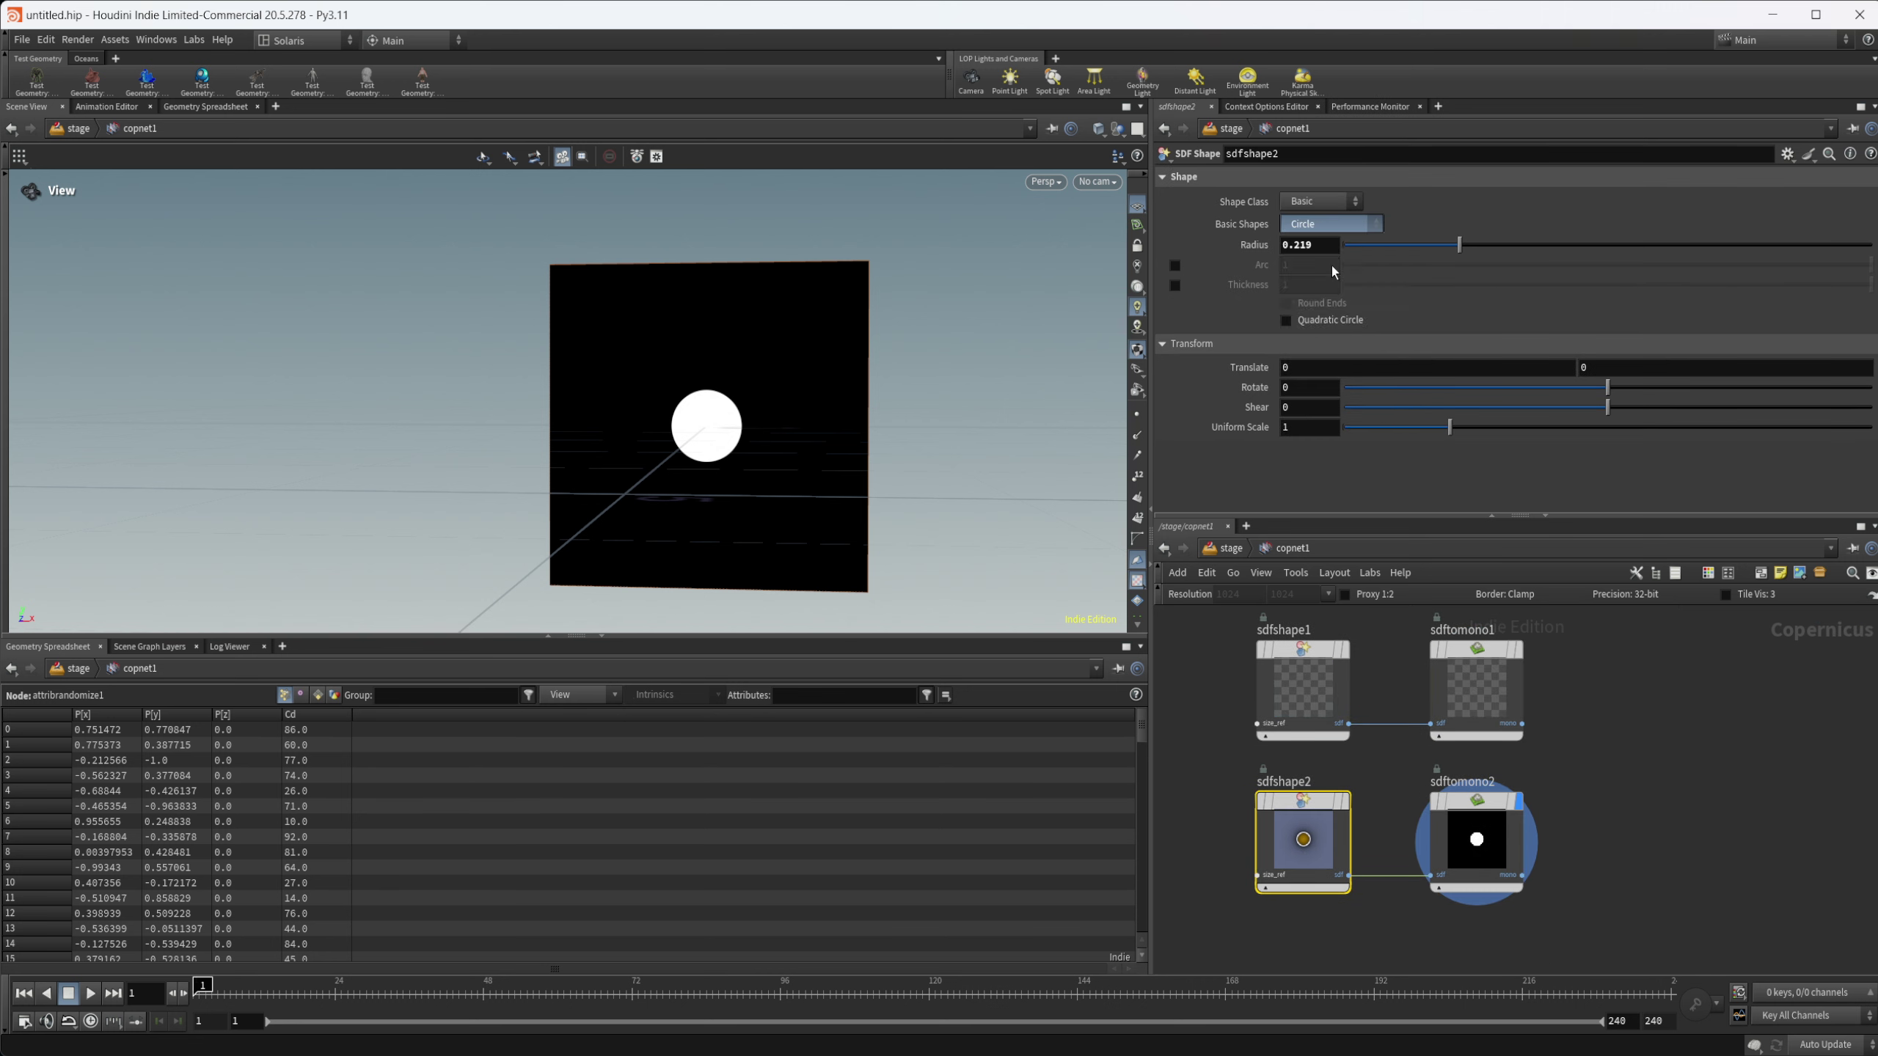
pyautogui.click(1476, 840)
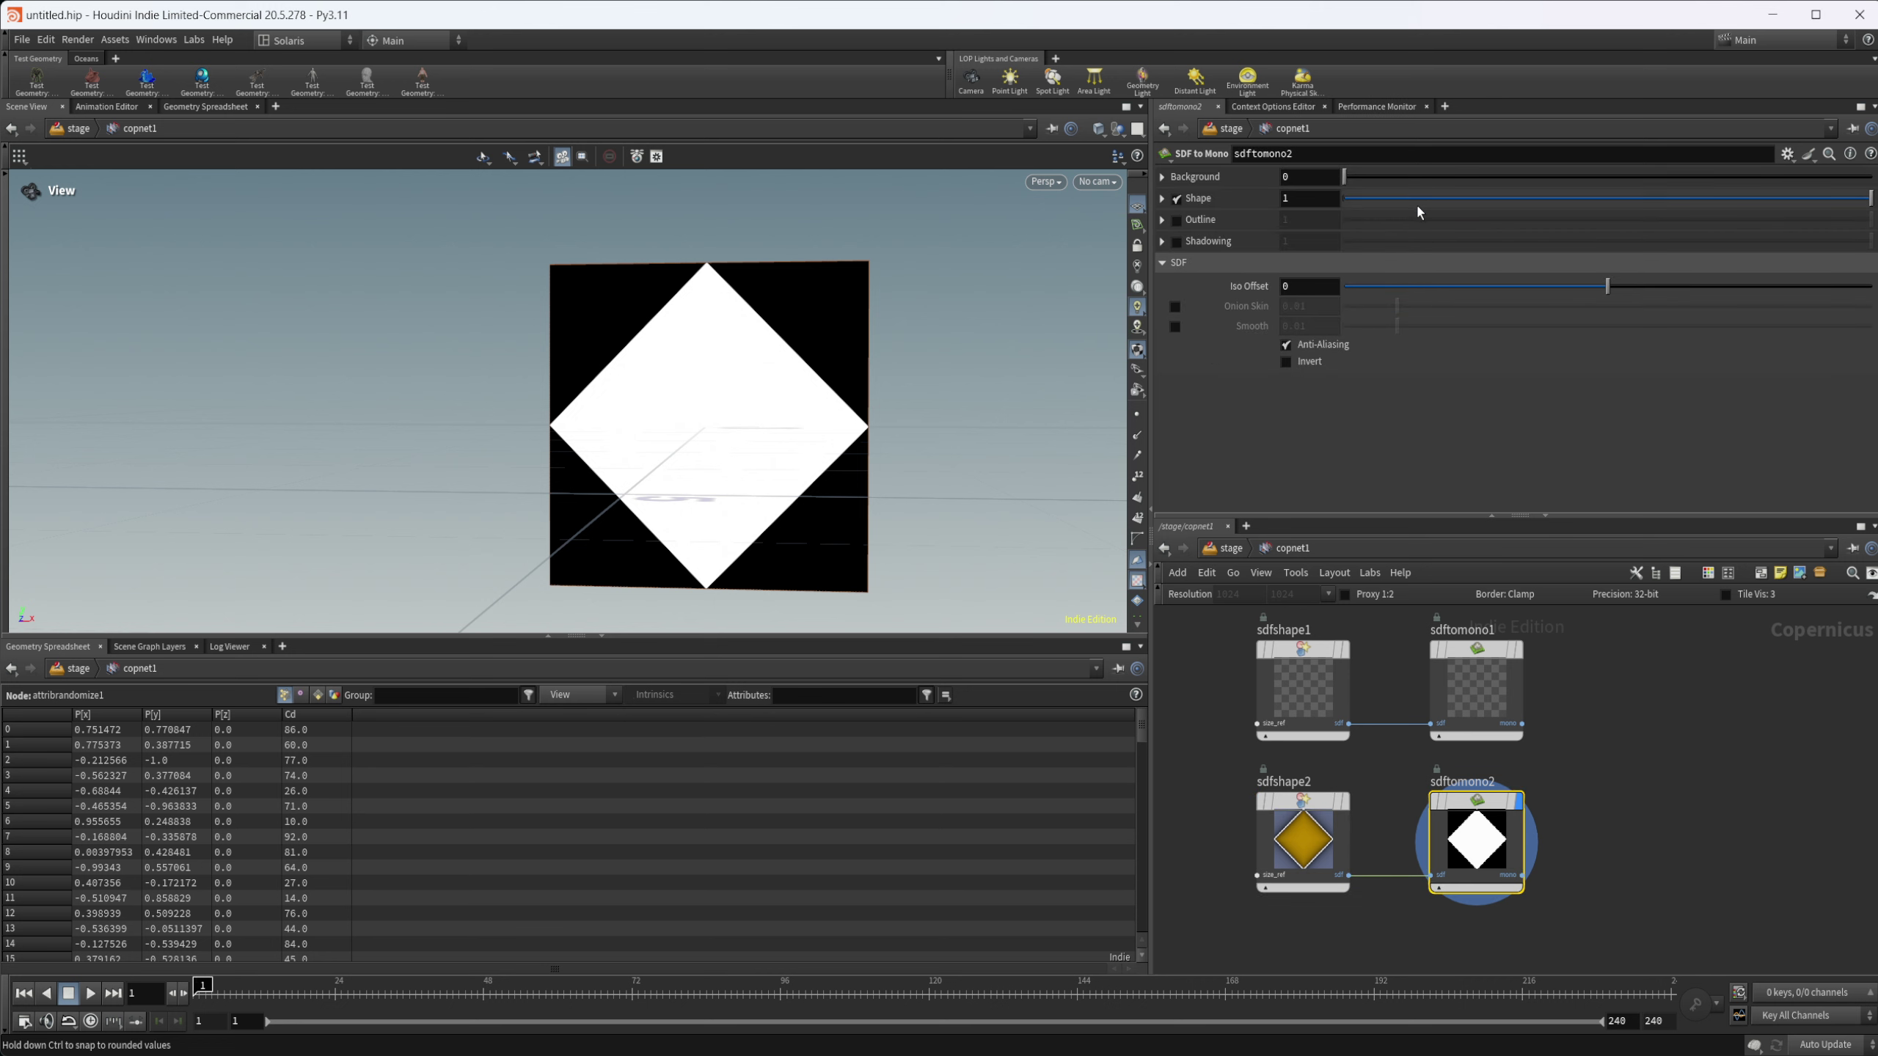
pyautogui.moveTo(1315, 835); pyautogui.dragTo(1322, 834)
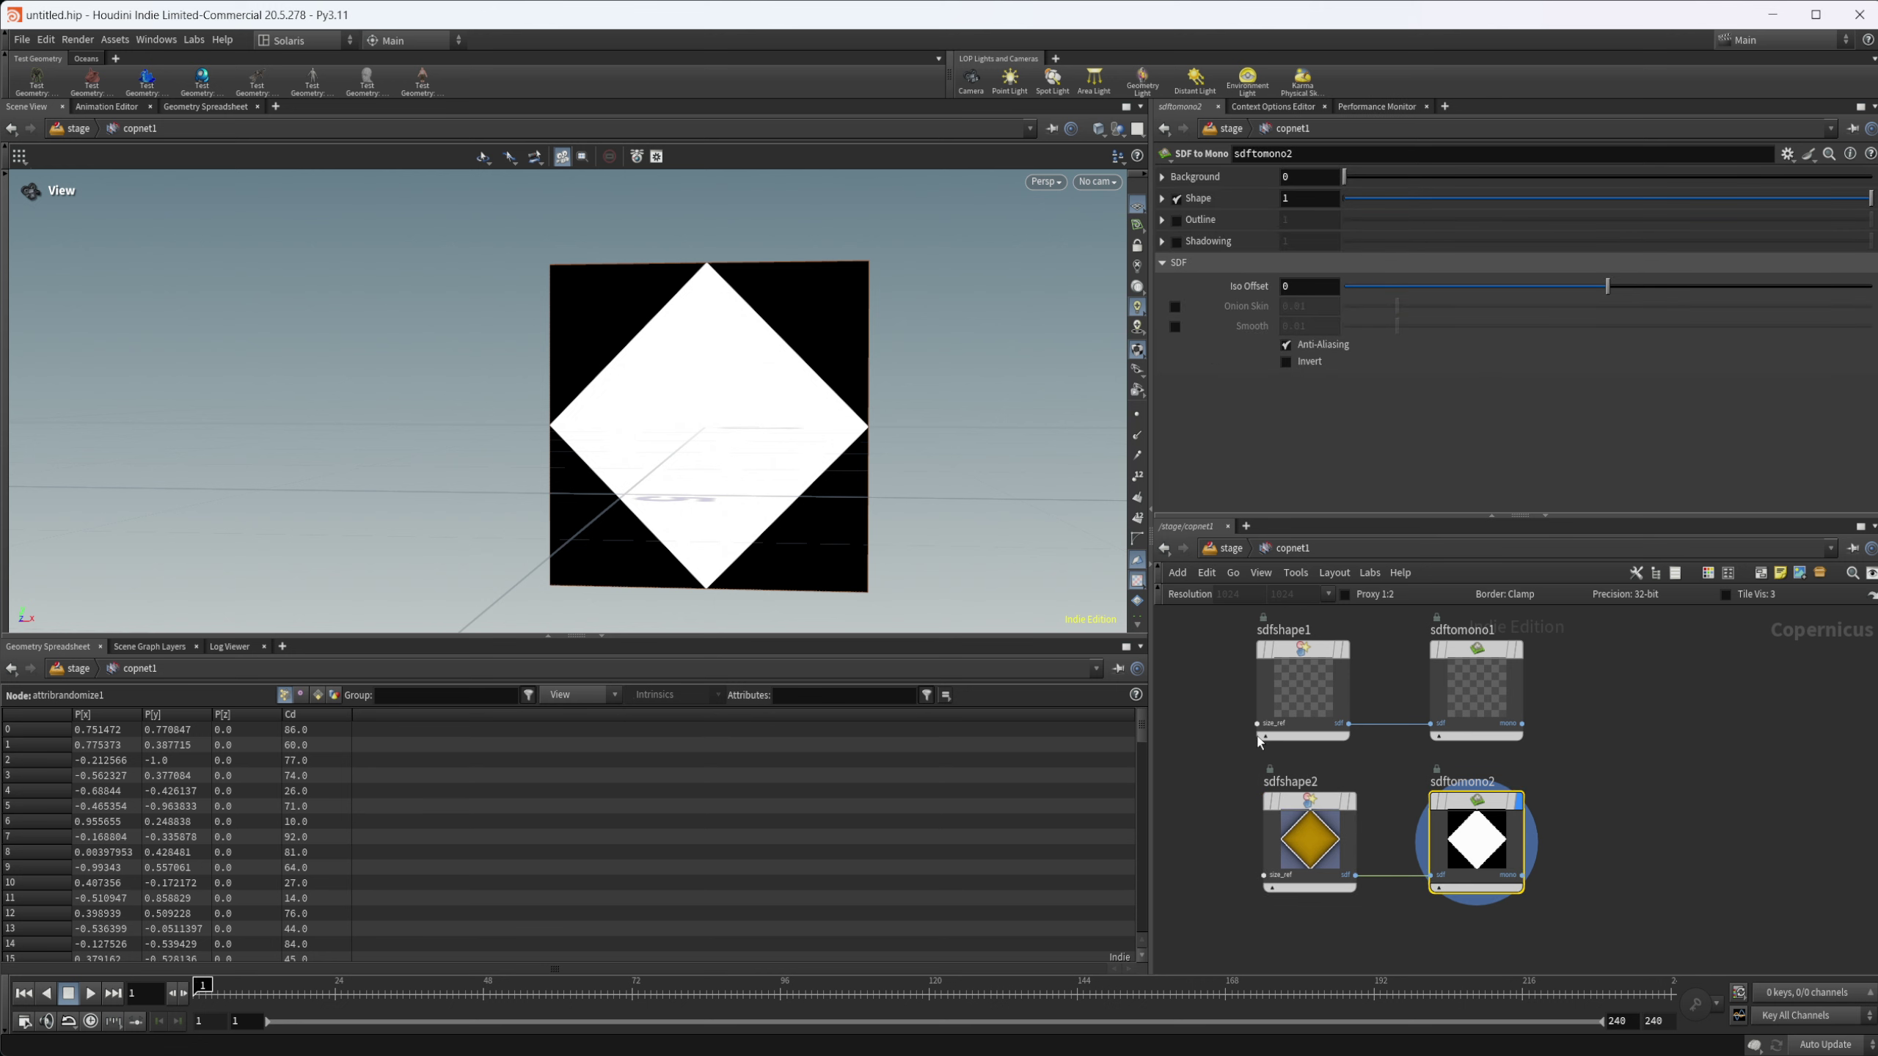
pyautogui.click(1310, 835)
pyautogui.middleClick(1231, 253)
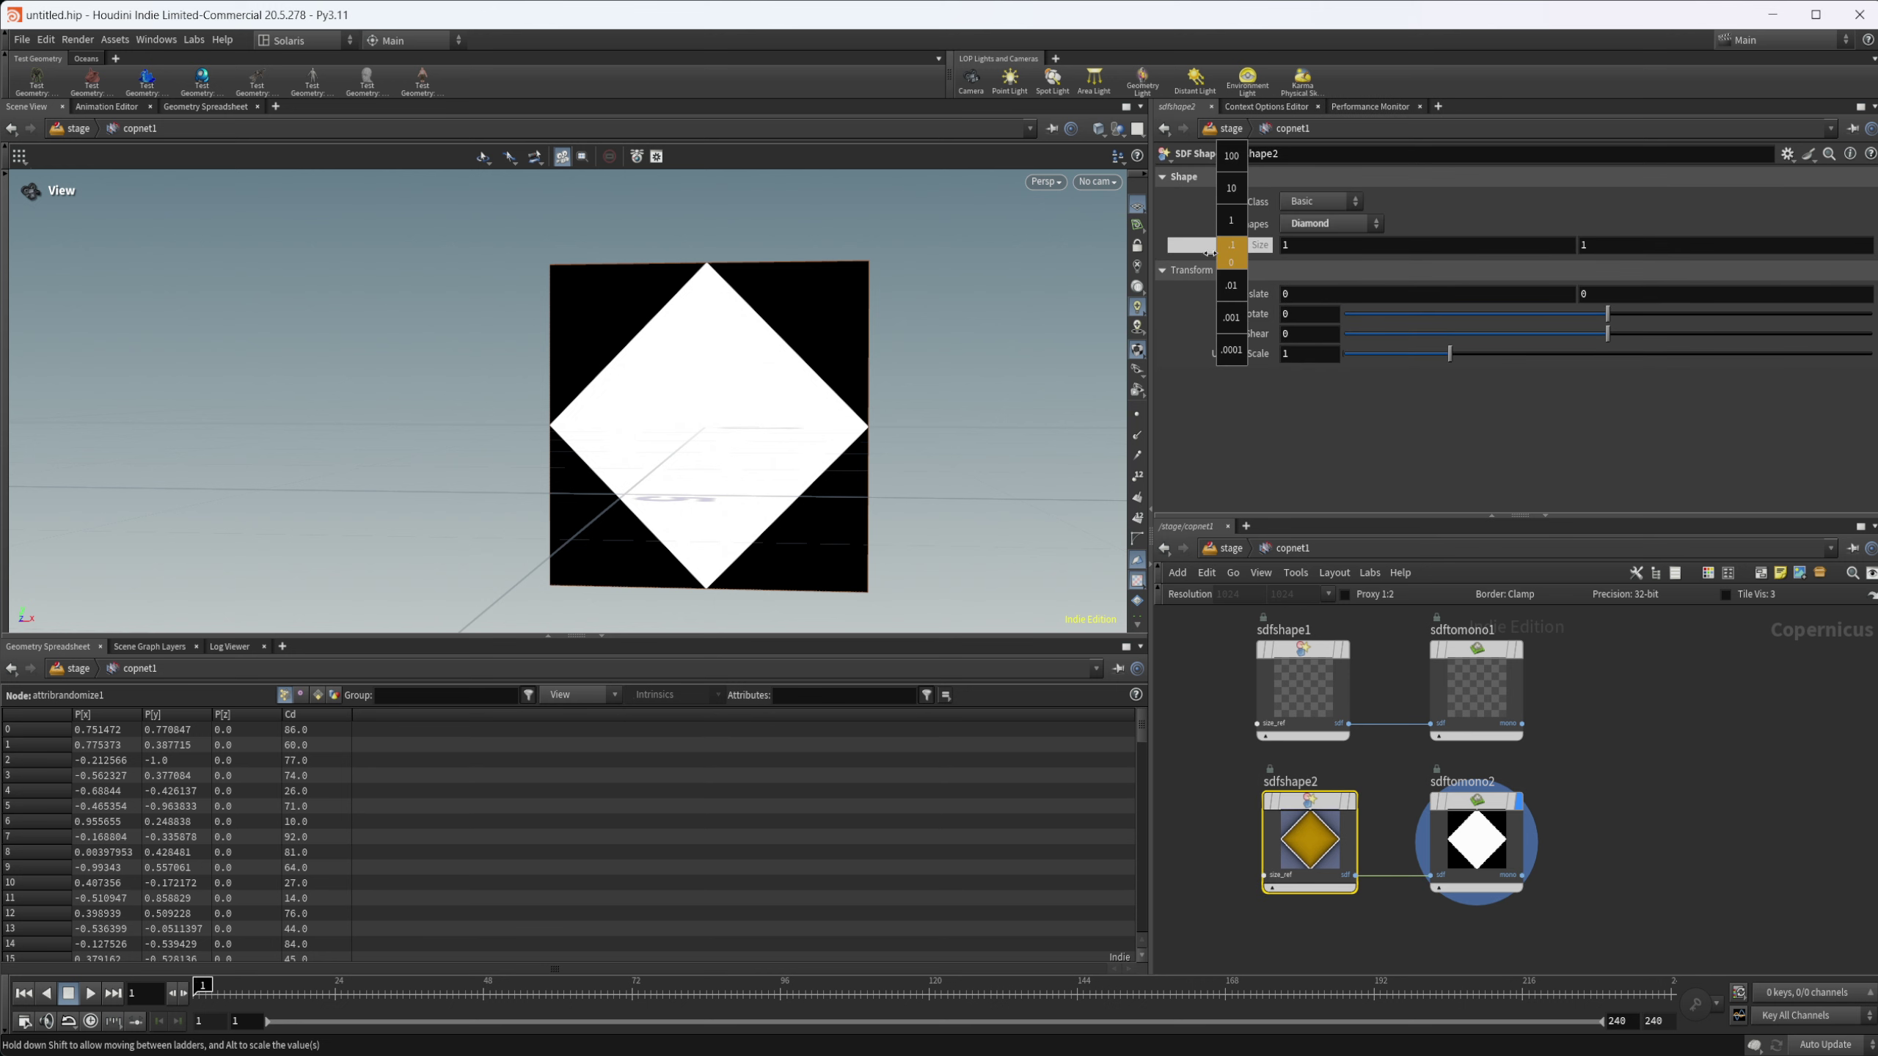
pyautogui.moveTo(1210, 253); pyautogui.dragTo(1164, 254, button='middle')
# Step: Add a Transform 2D node, connect the diamond's SDF to Mono output to its source, and display it
pyautogui.moveTo(1648, 835); pyautogui.dragTo(1498, 852, button='middle')
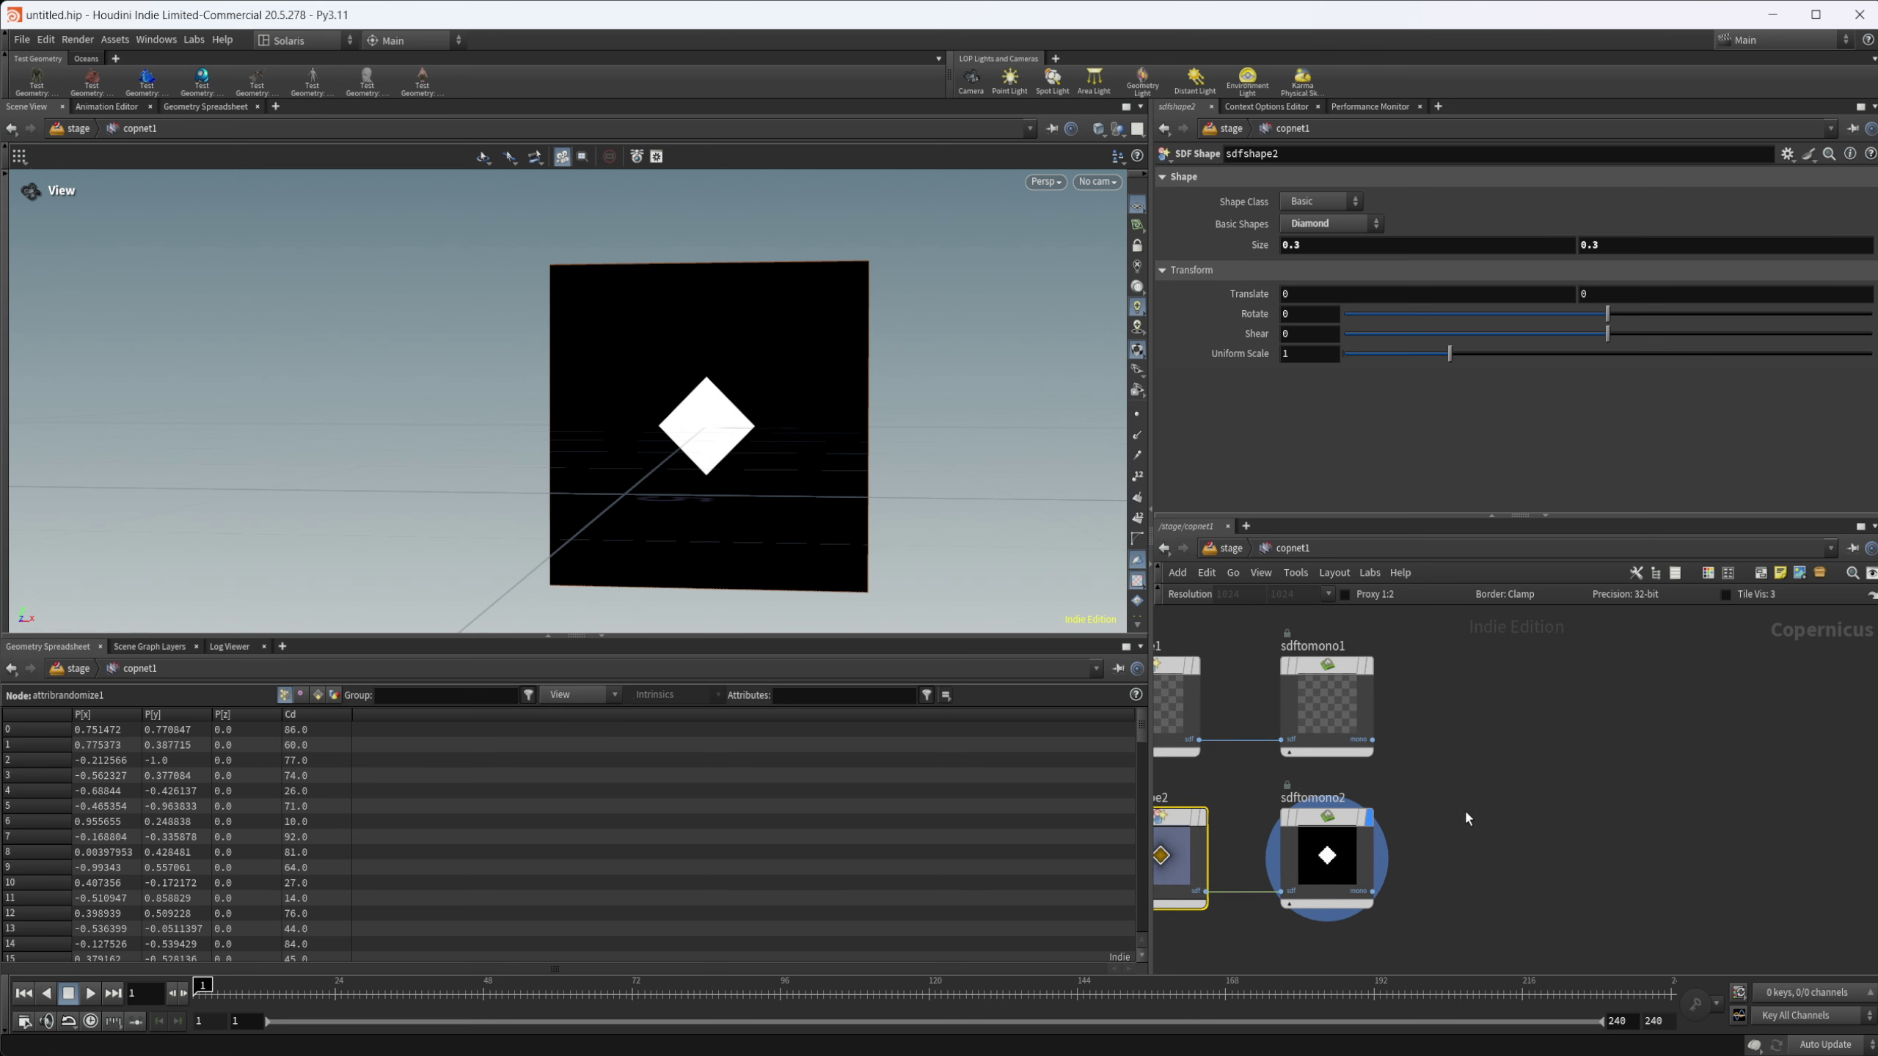
pyautogui.press('Tab')
pyautogui.write('tra')
pyautogui.press('Return')
pyautogui.click(1491, 813)
pyautogui.scroll(3, 1379, 908)
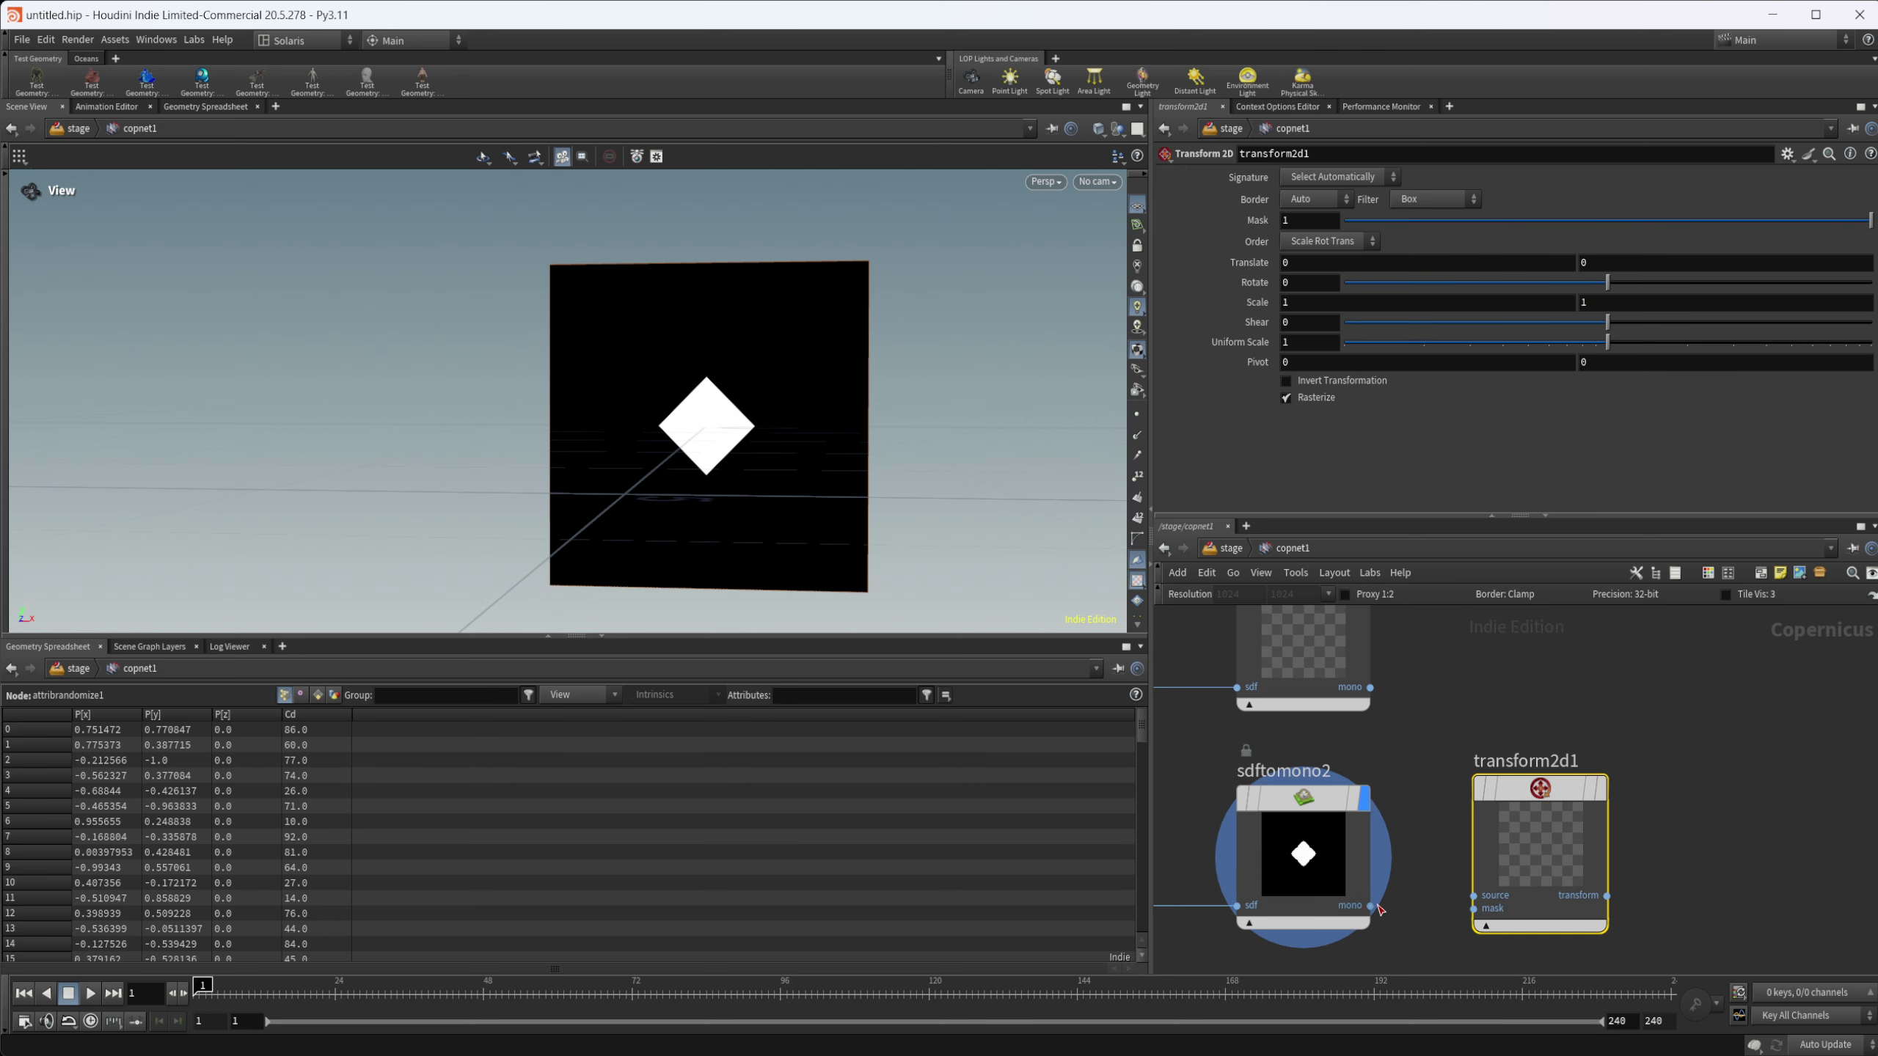
pyautogui.moveTo(1371, 906); pyautogui.dragTo(1474, 895)
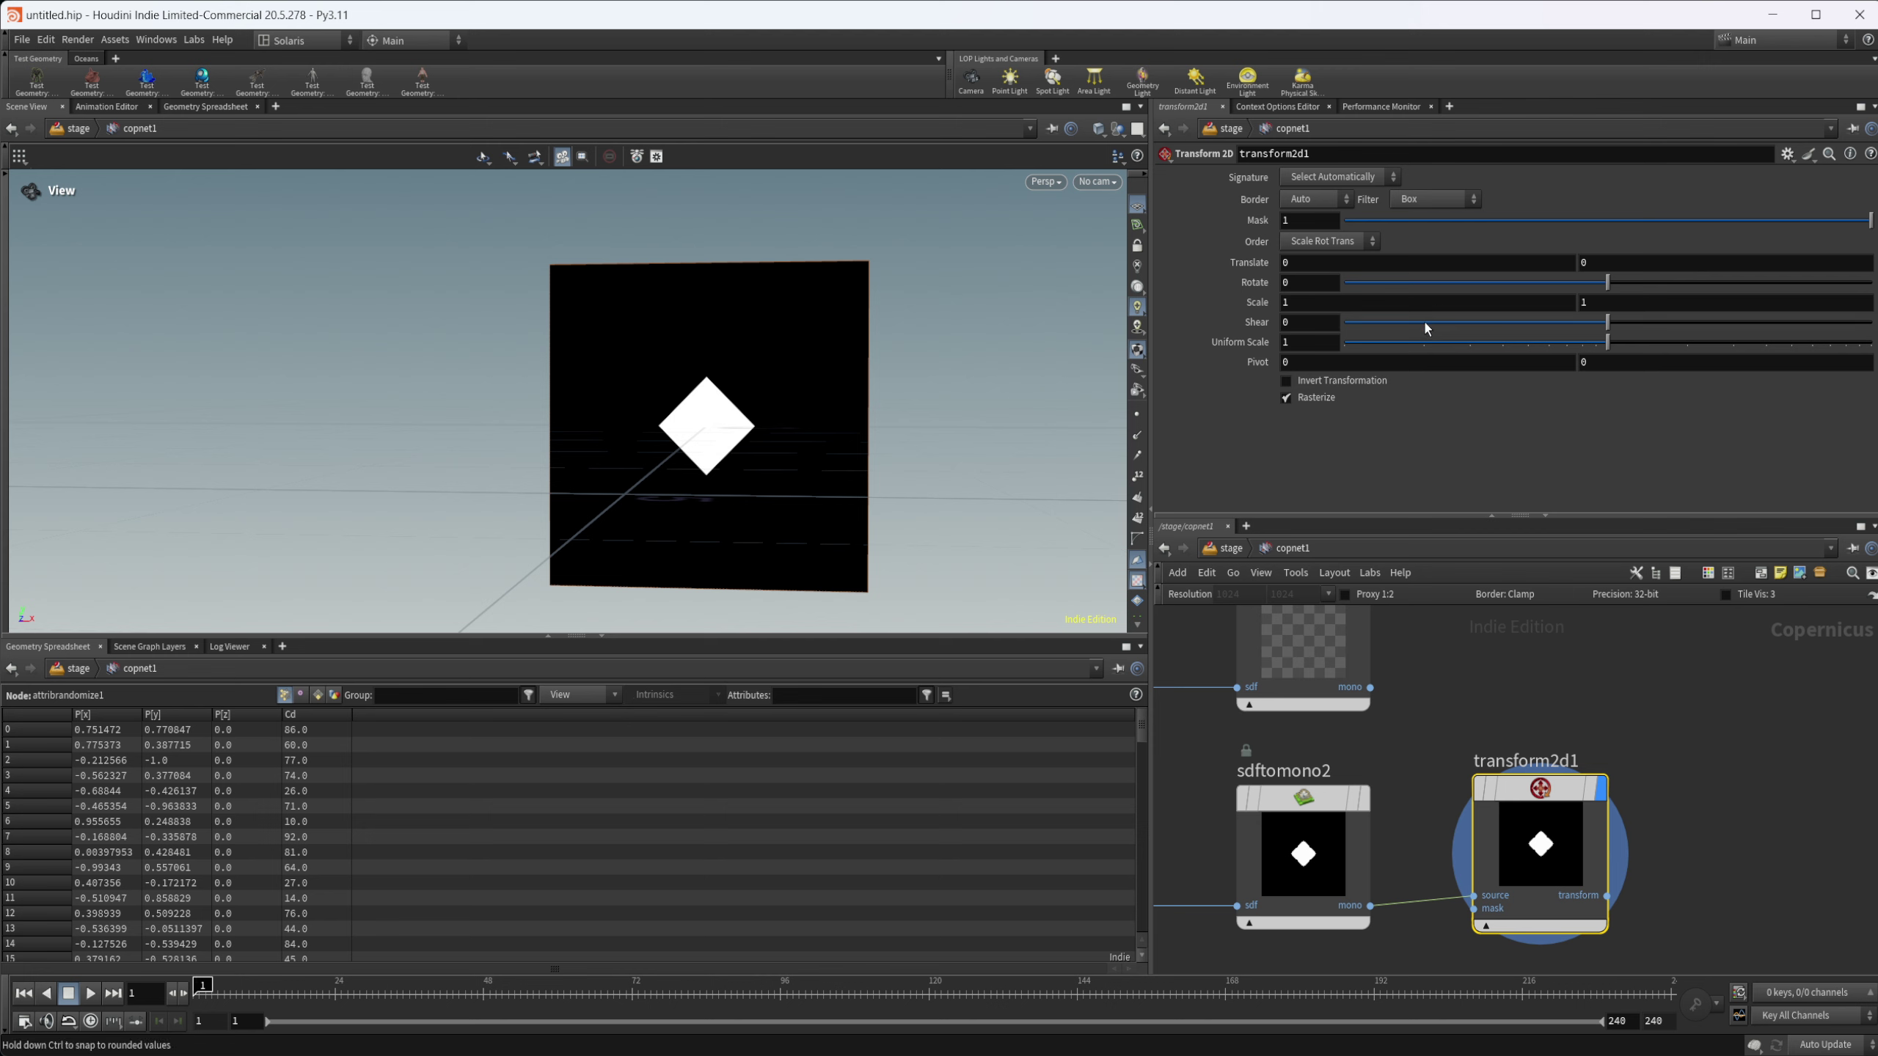
# Step: Set the Transform 2D's Translate to 0.7 and -0.6 to offset the diamond
pyautogui.moveTo(1337, 263); pyautogui.dragTo(1465, 278, button='middle')
pyautogui.moveTo(1666, 263); pyautogui.dragTo(1622, 268, button='middle')
pyautogui.moveTo(1565, 741); pyautogui.dragTo(1604, 782, button='middle')
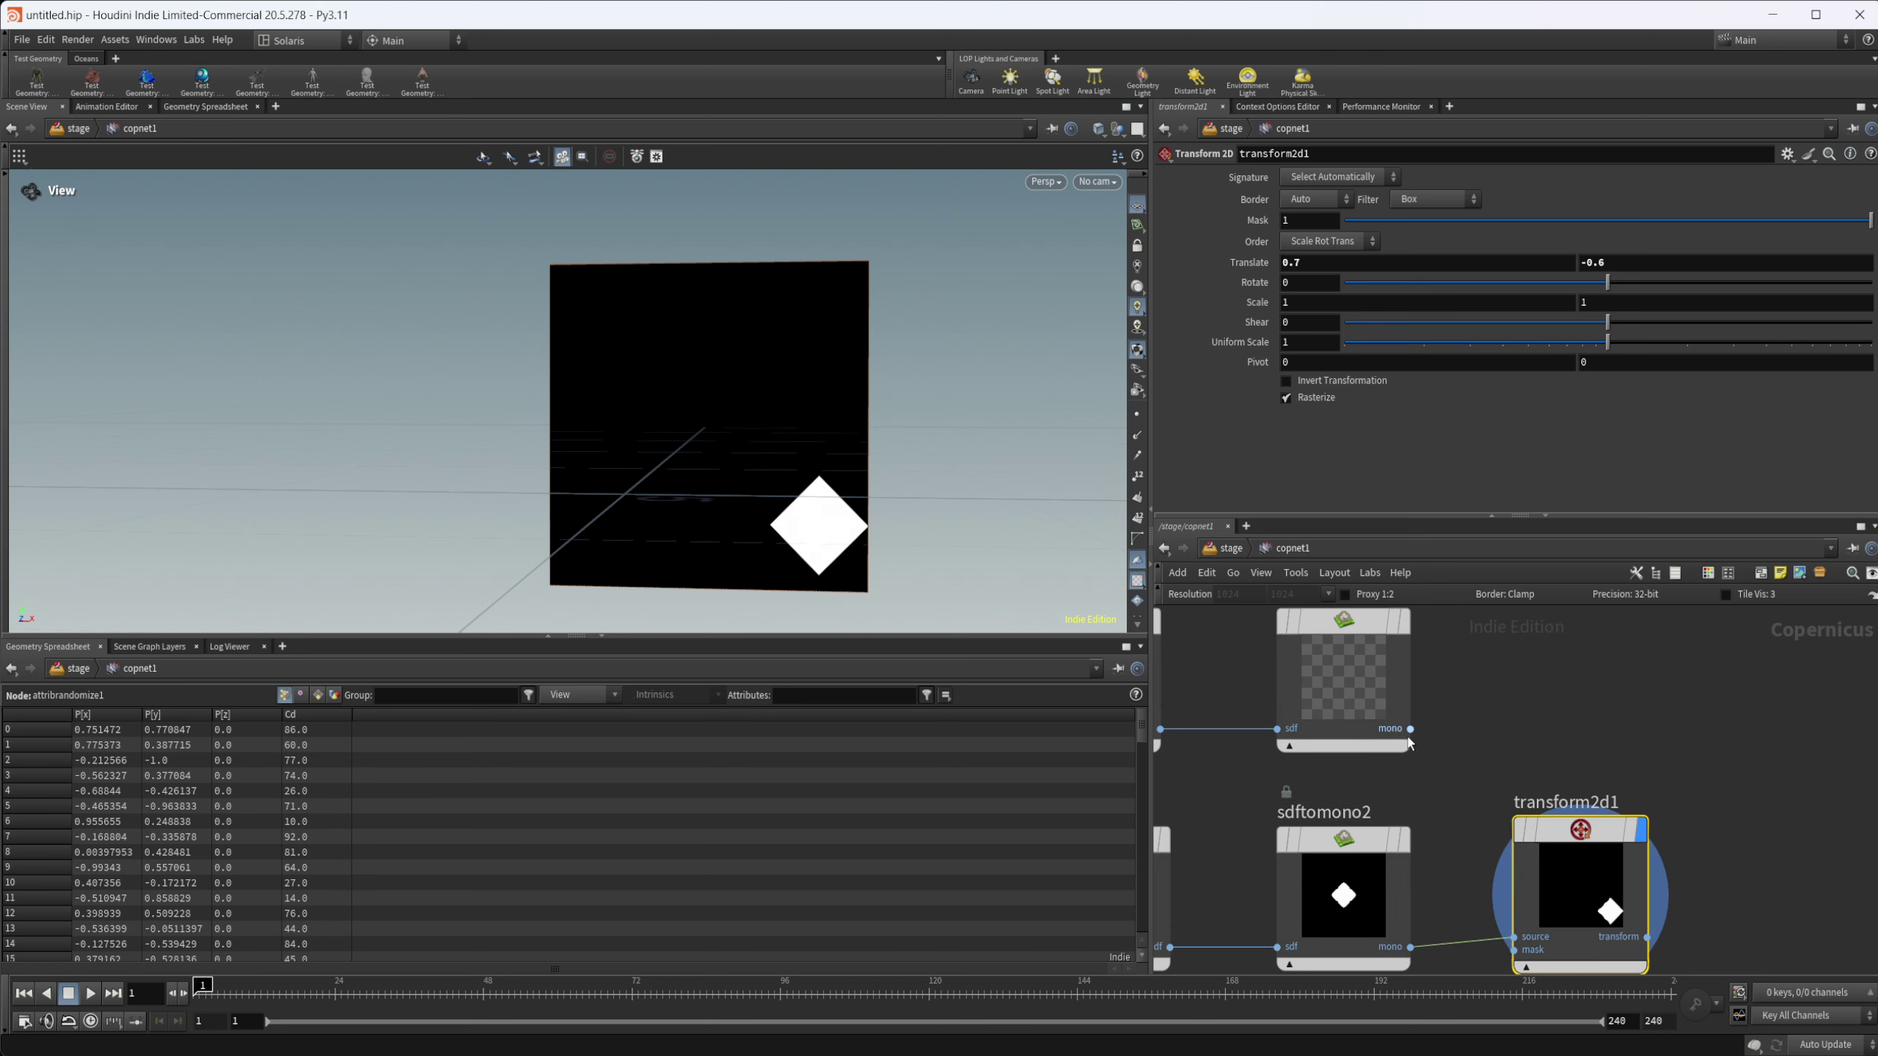
# Step: Add a Blend node in Add mode and place it above and to the right of the Transform 2D
pyautogui.moveTo(1483, 699); pyautogui.dragTo(1394, 698, button='middle')
pyautogui.press('Tab')
pyautogui.write('blan')
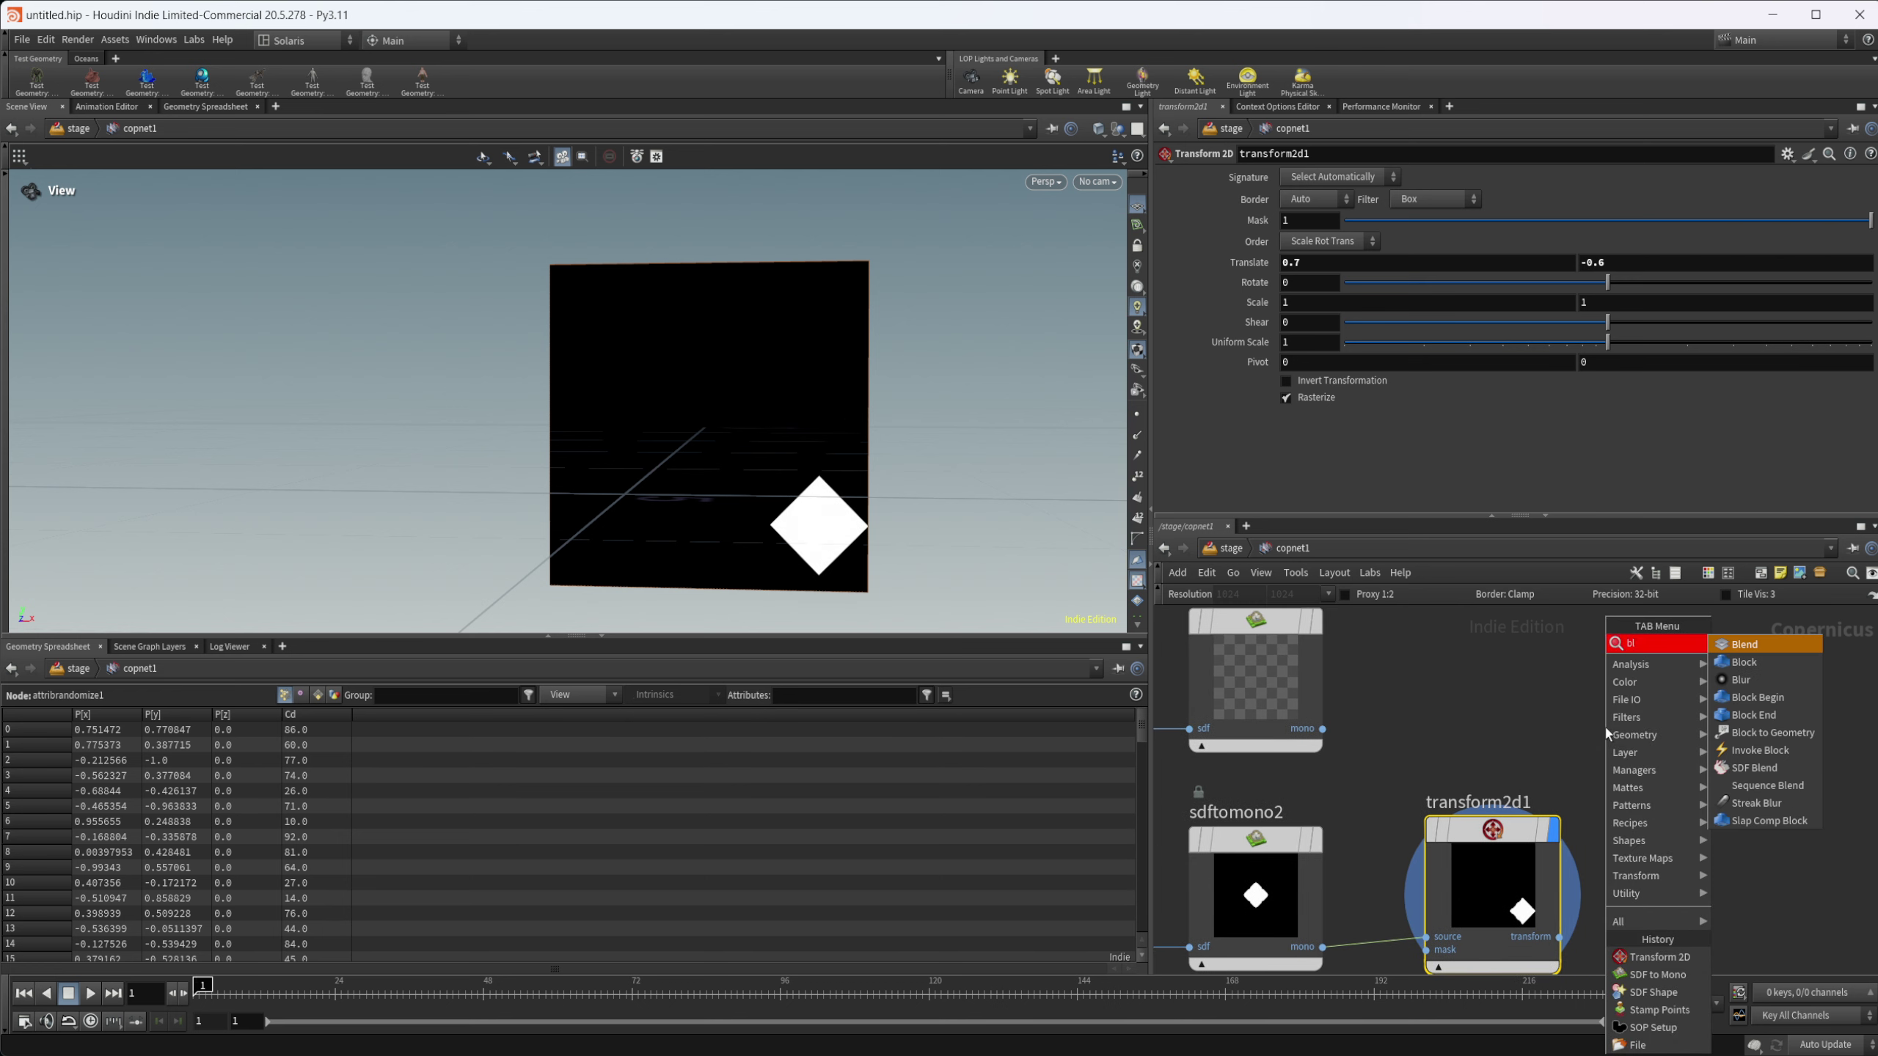
pyautogui.press('Return')
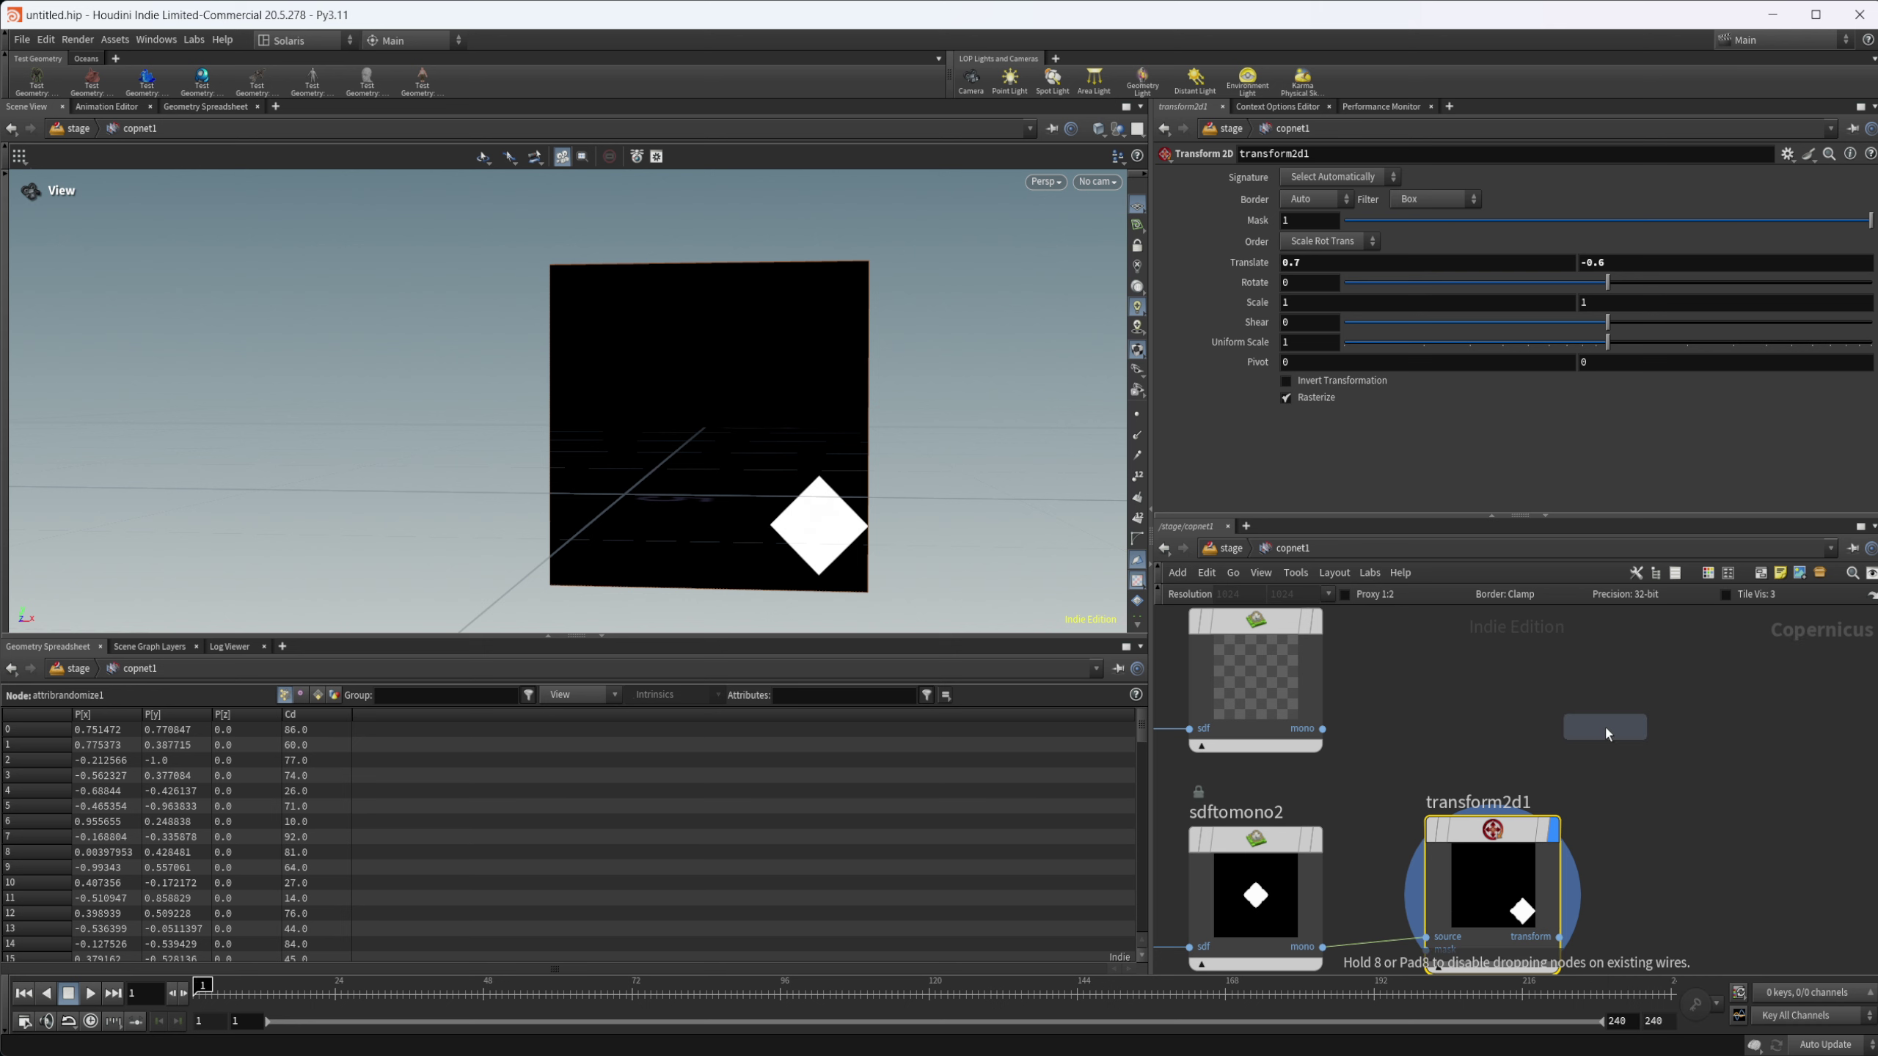
pyautogui.click(1605, 726)
pyautogui.moveTo(1605, 732); pyautogui.dragTo(1645, 626)
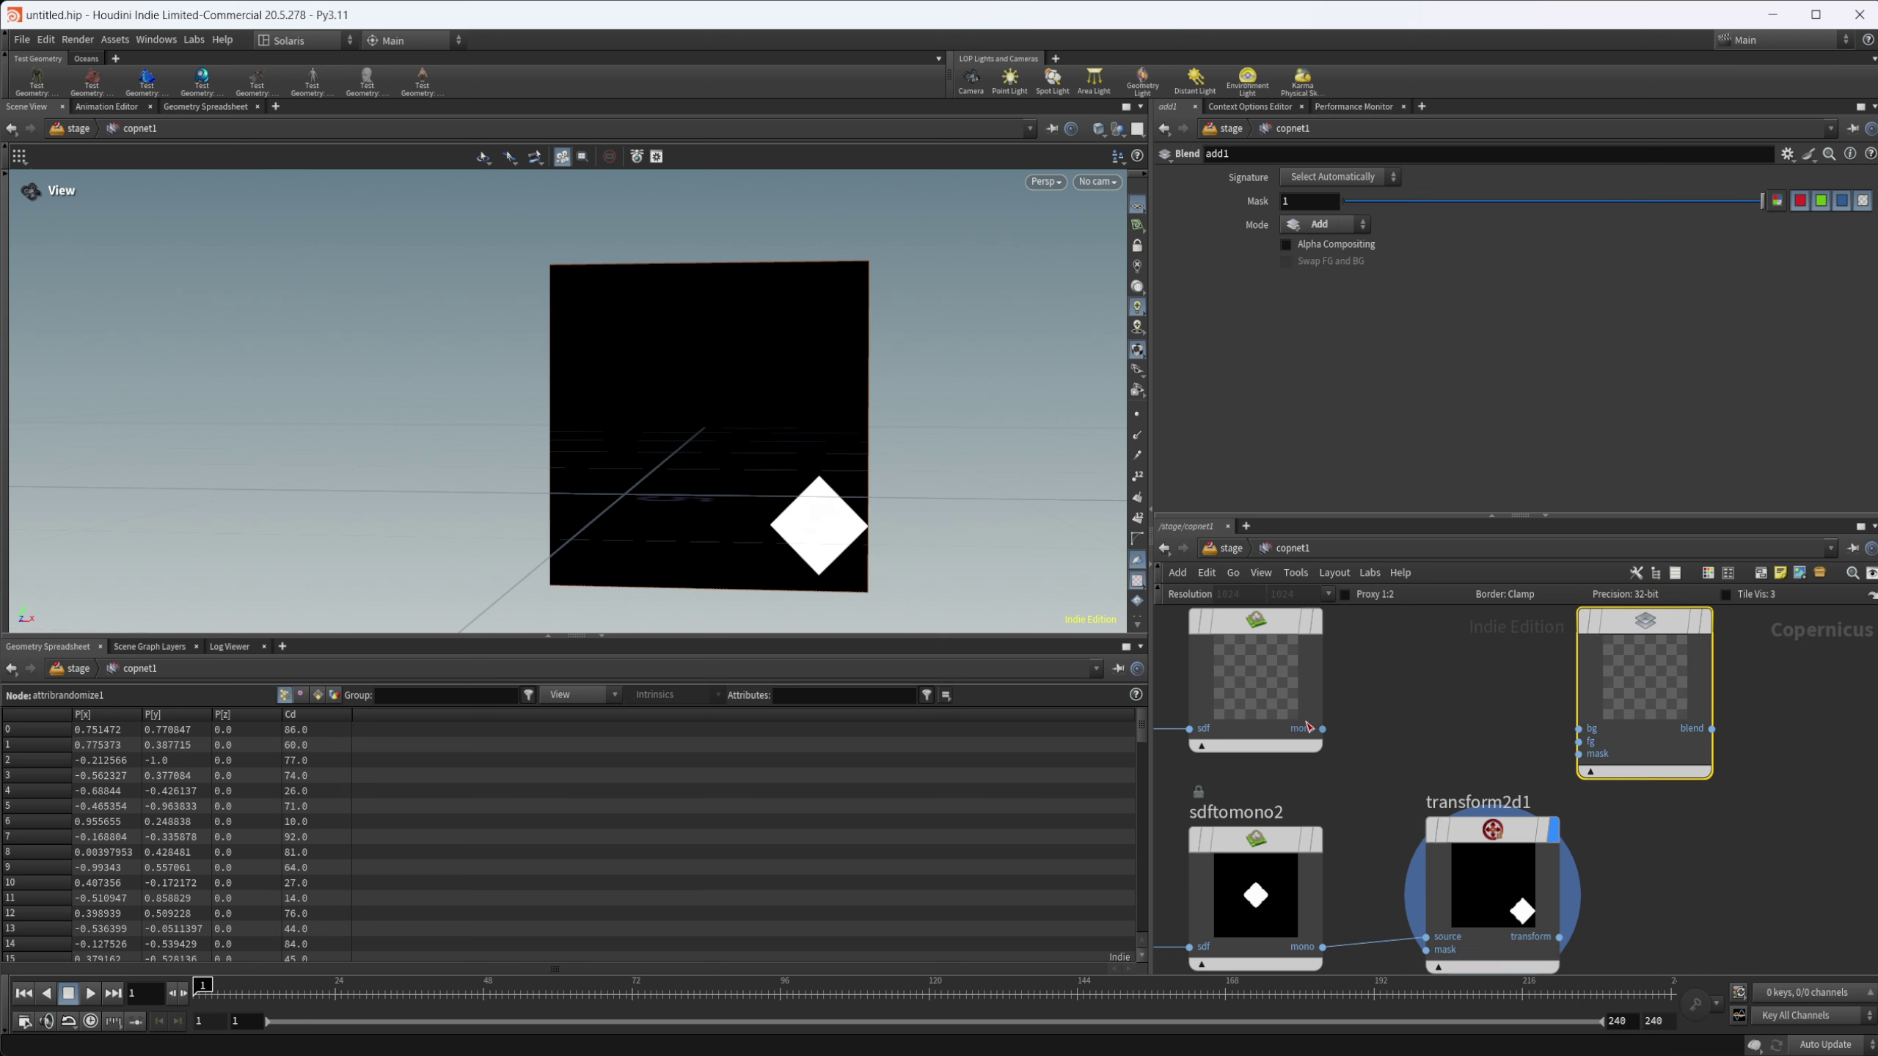
# Step: Connect the circle's SDF to Mono to the Blend's bg and the Transform 2D to its fg, and display the Blend
pyautogui.moveTo(1323, 728); pyautogui.dragTo(1577, 727)
pyautogui.moveTo(1592, 891); pyautogui.dragTo(1521, 890, button='middle')
pyautogui.moveTo(1488, 935); pyautogui.dragTo(1508, 752)
pyautogui.click(1508, 752)
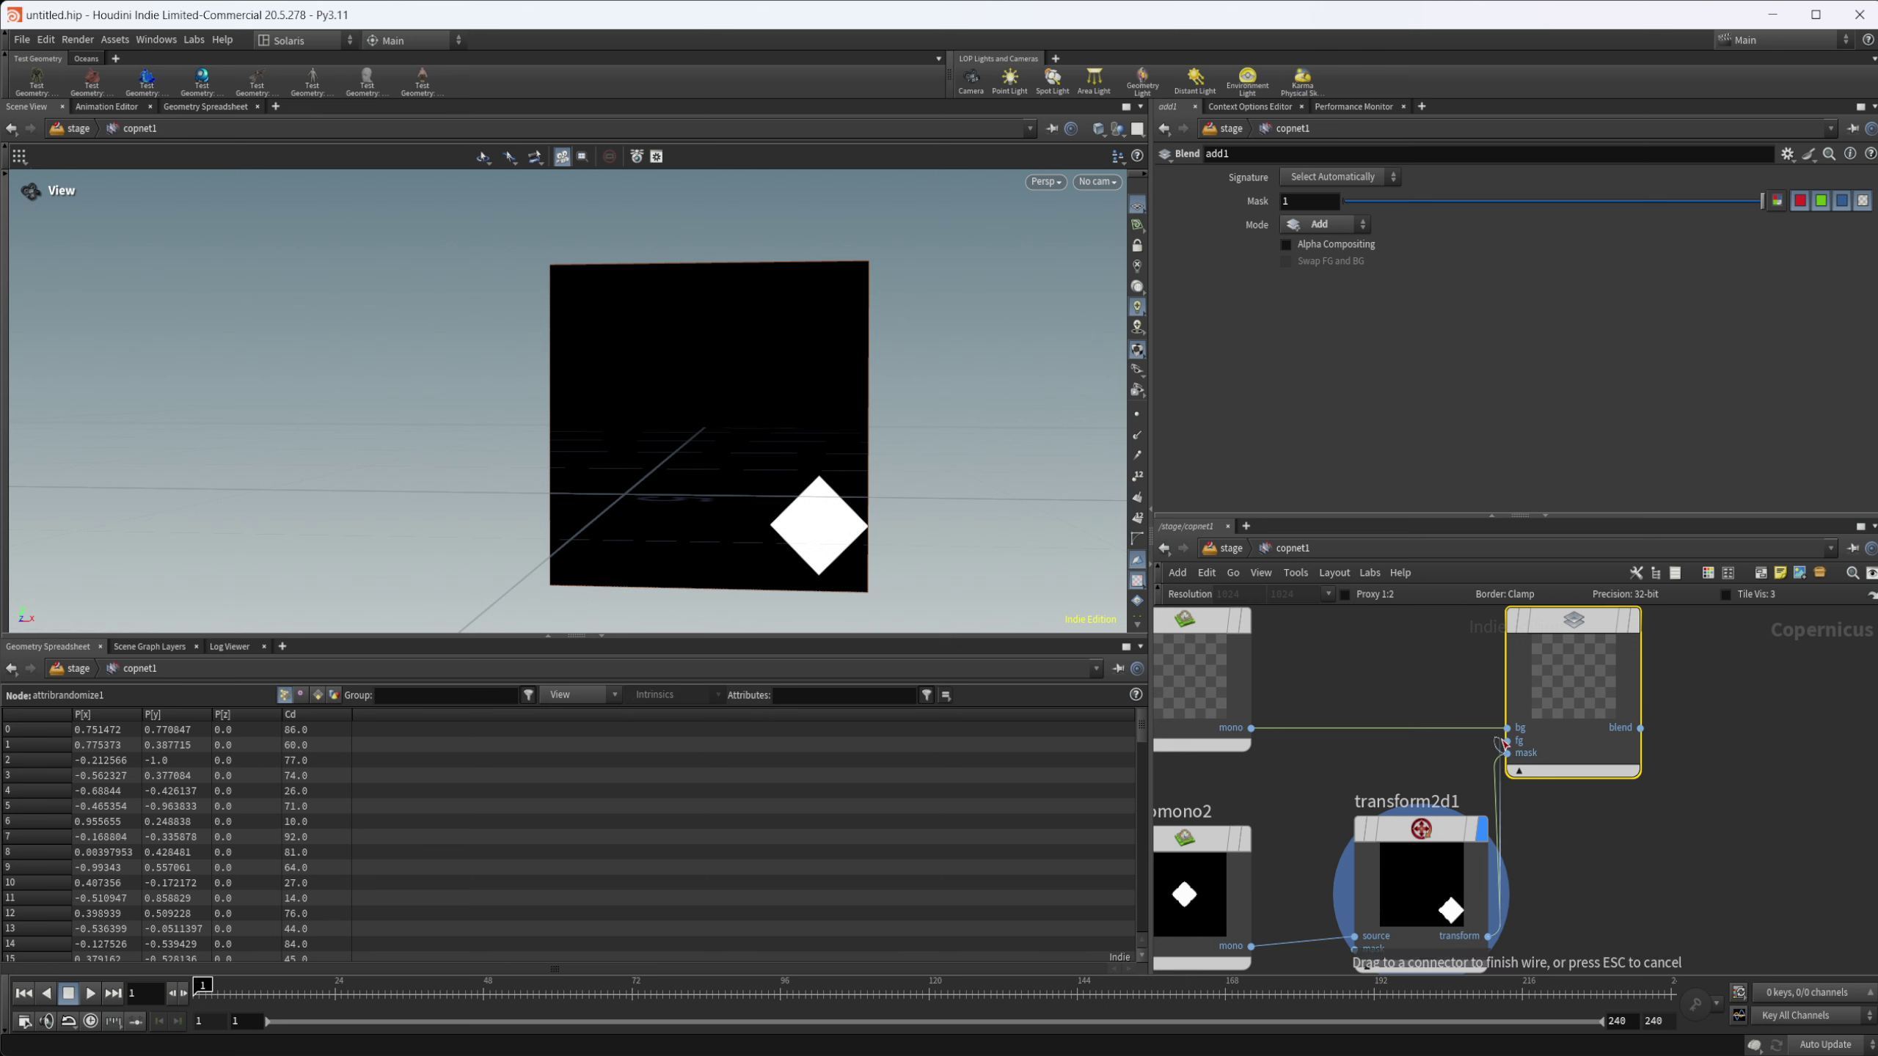
pyautogui.click(1506, 740)
pyautogui.moveTo(1550, 730); pyautogui.dragTo(1517, 788, button='middle')
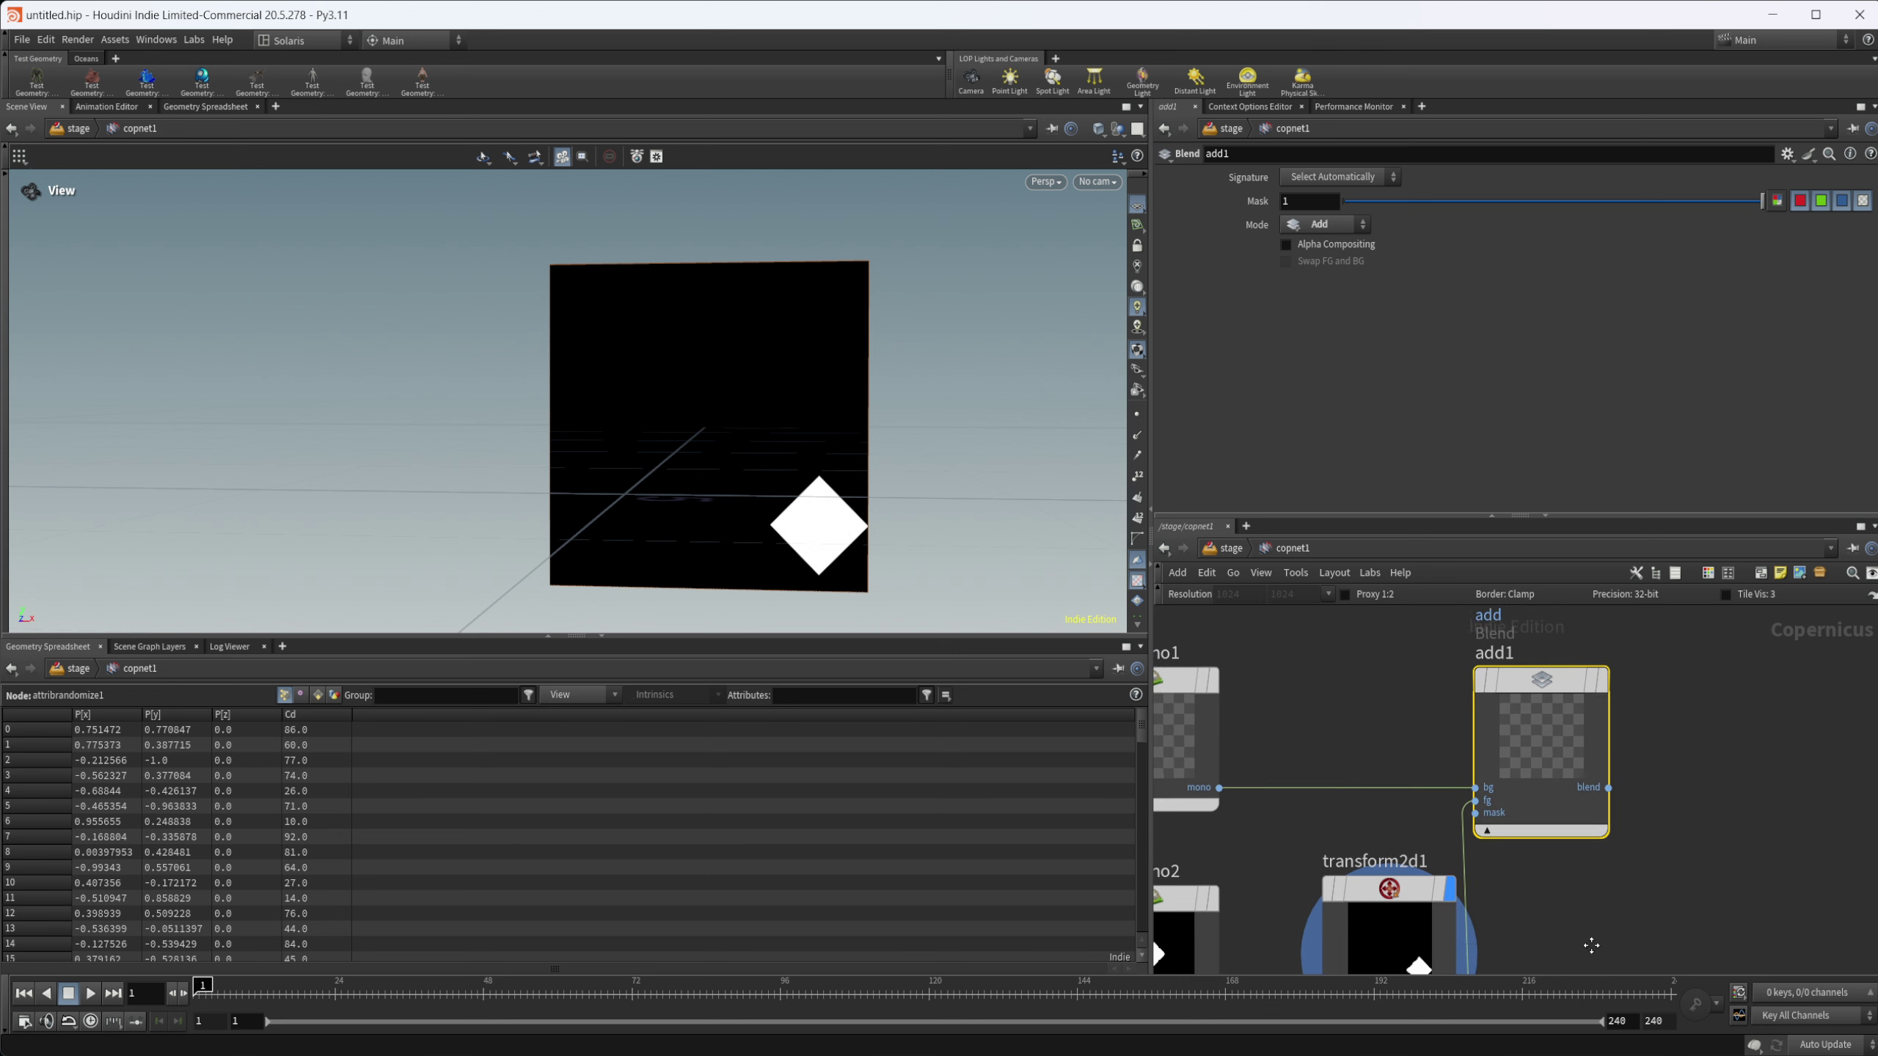
pyautogui.press('r')
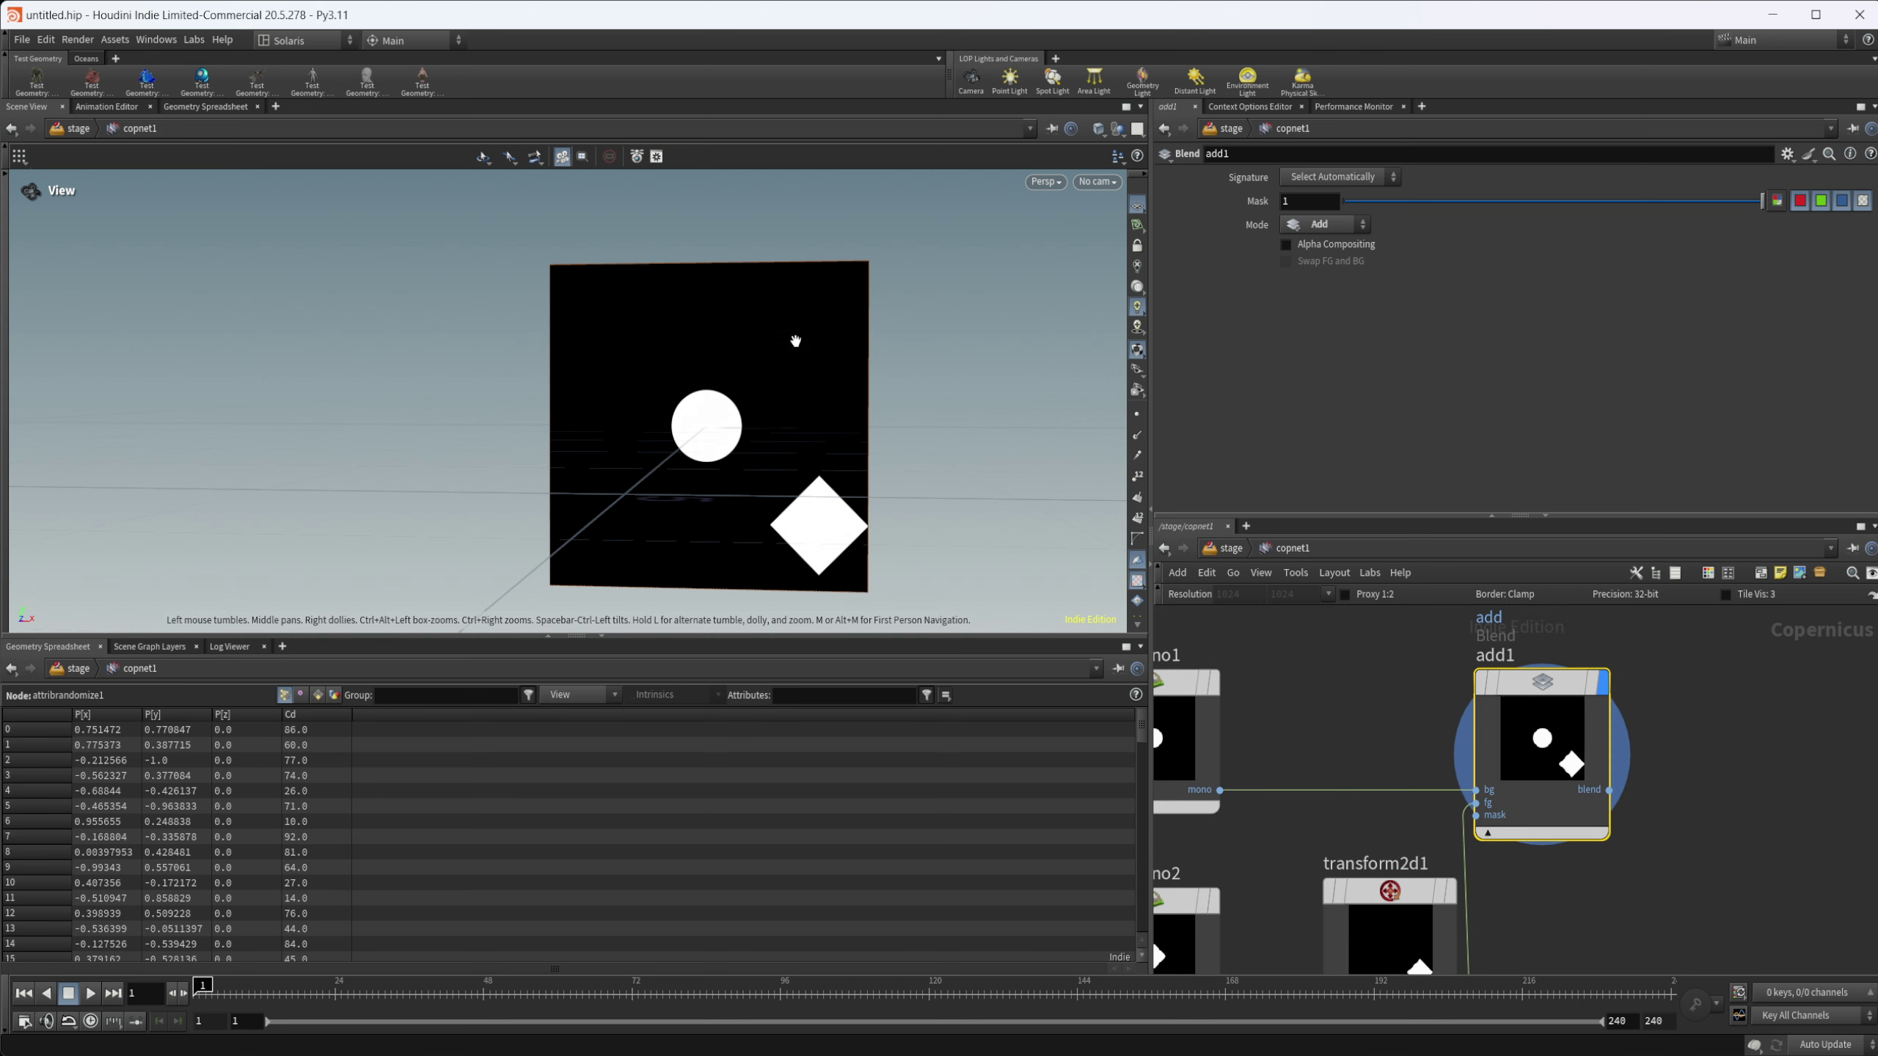
# Step: Add a UV Map by ID node and place it after the Blend node
pyautogui.moveTo(1618, 859); pyautogui.dragTo(1454, 881, button='middle')
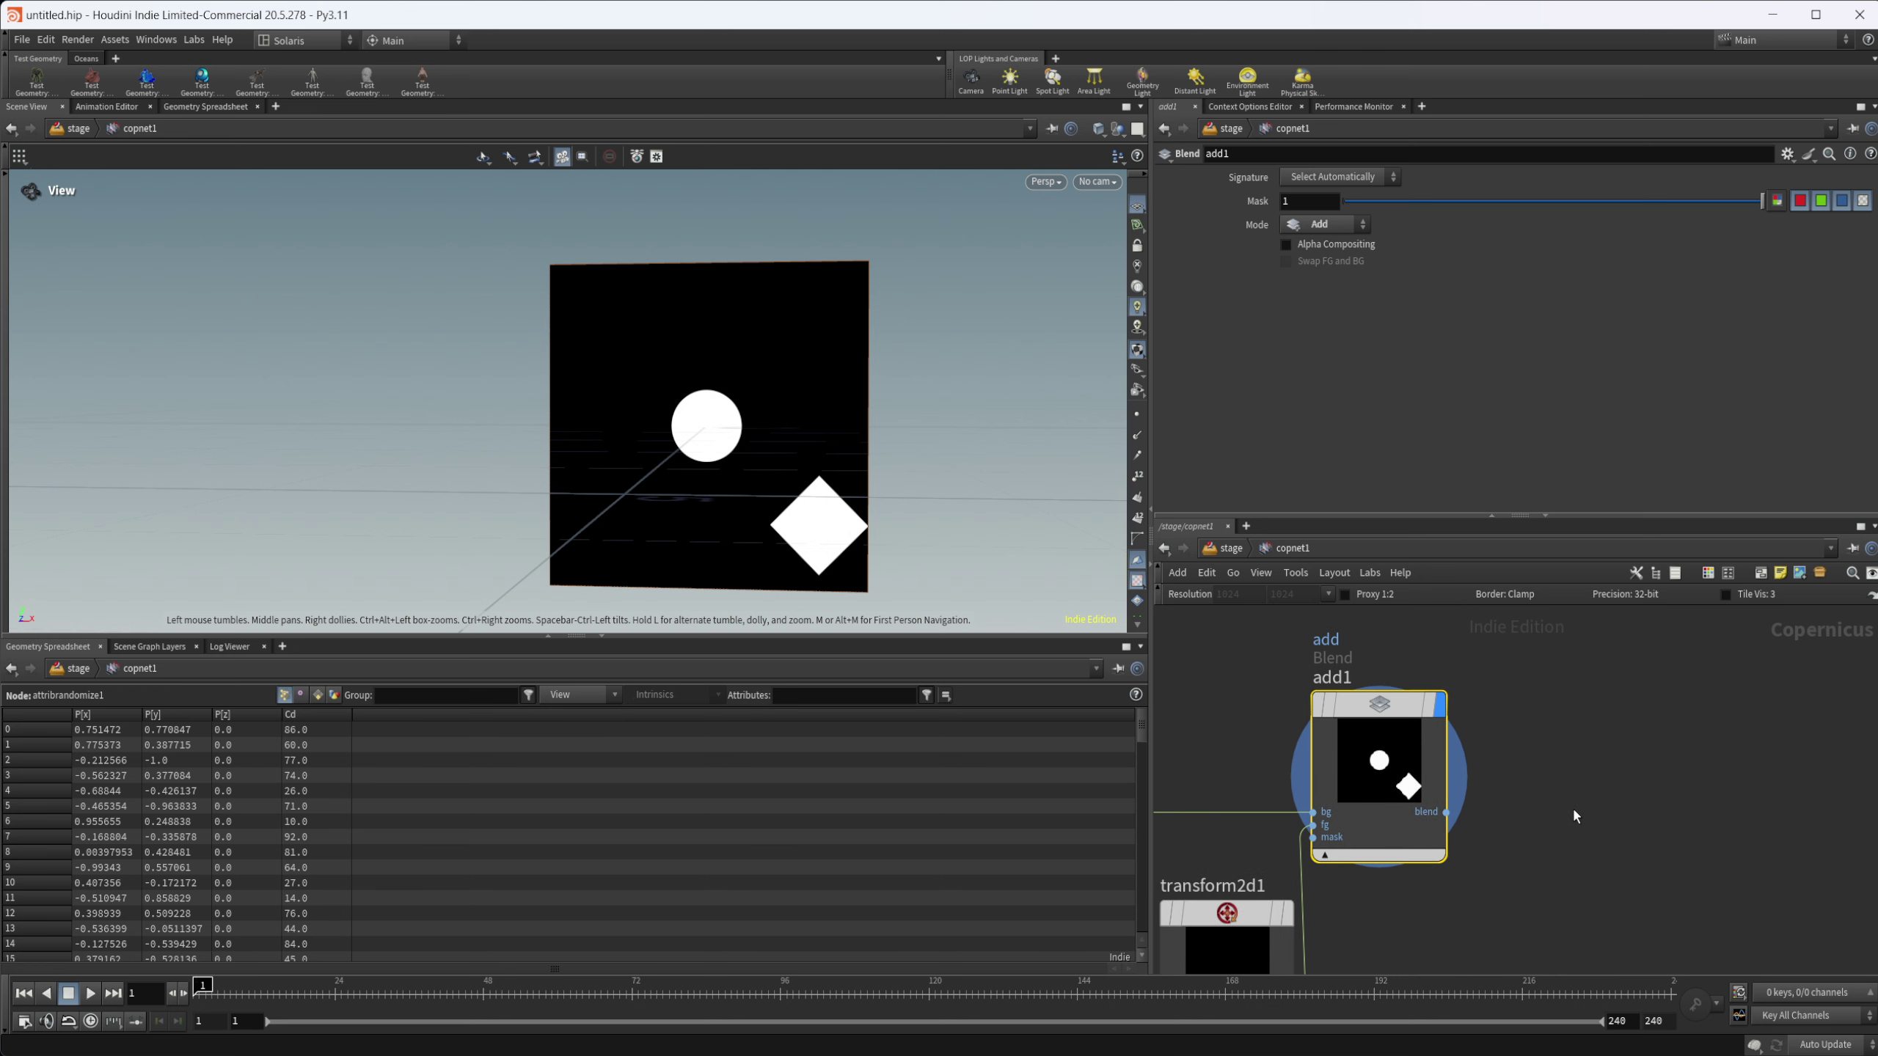
pyautogui.moveTo(1575, 807); pyautogui.dragTo(1491, 810, button='middle')
pyautogui.press('Tab')
pyautogui.write('uv')
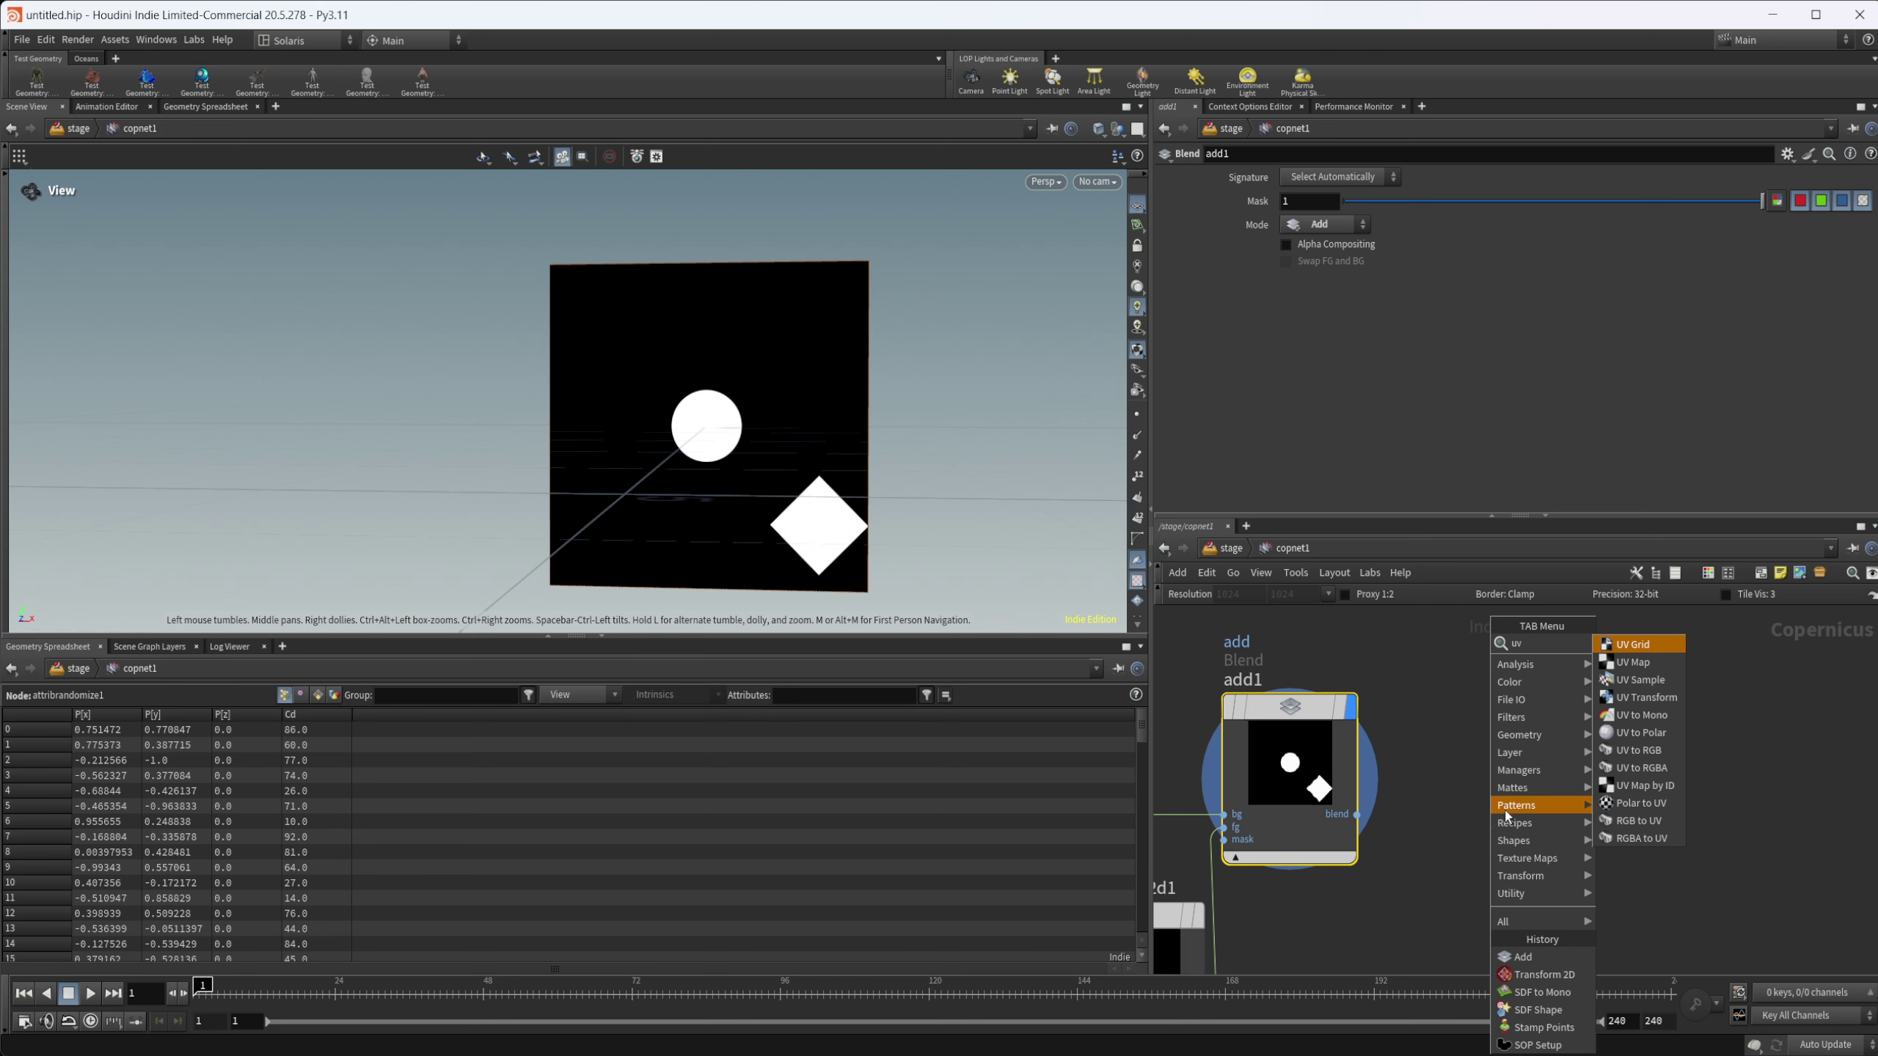
pyautogui.click(1645, 785)
pyautogui.click(1519, 797)
pyautogui.moveTo(1519, 798); pyautogui.dragTo(1550, 755)
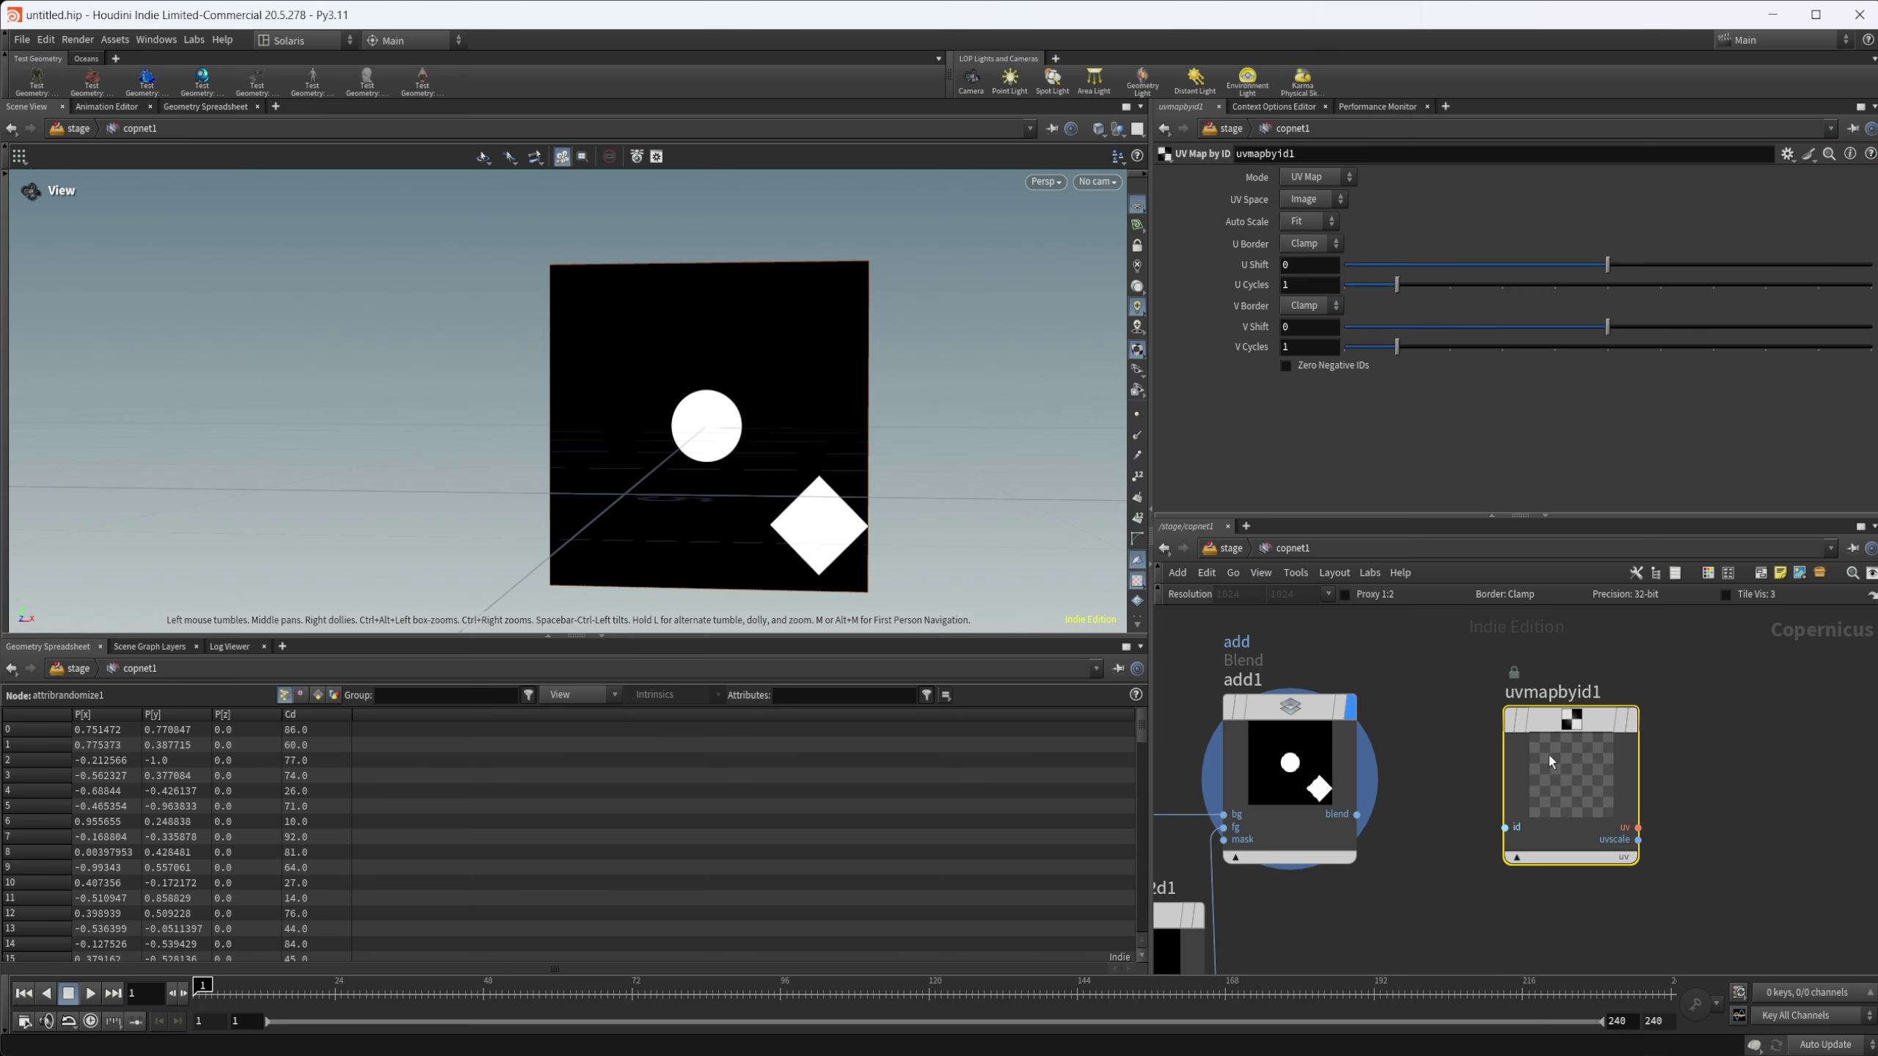
# Step: Add a Segment by Connectivity node between the Blend and the UV Map by ID, moving the UV Map by ID over to make room
pyautogui.moveTo(1425, 833); pyautogui.dragTo(1344, 825, button='middle')
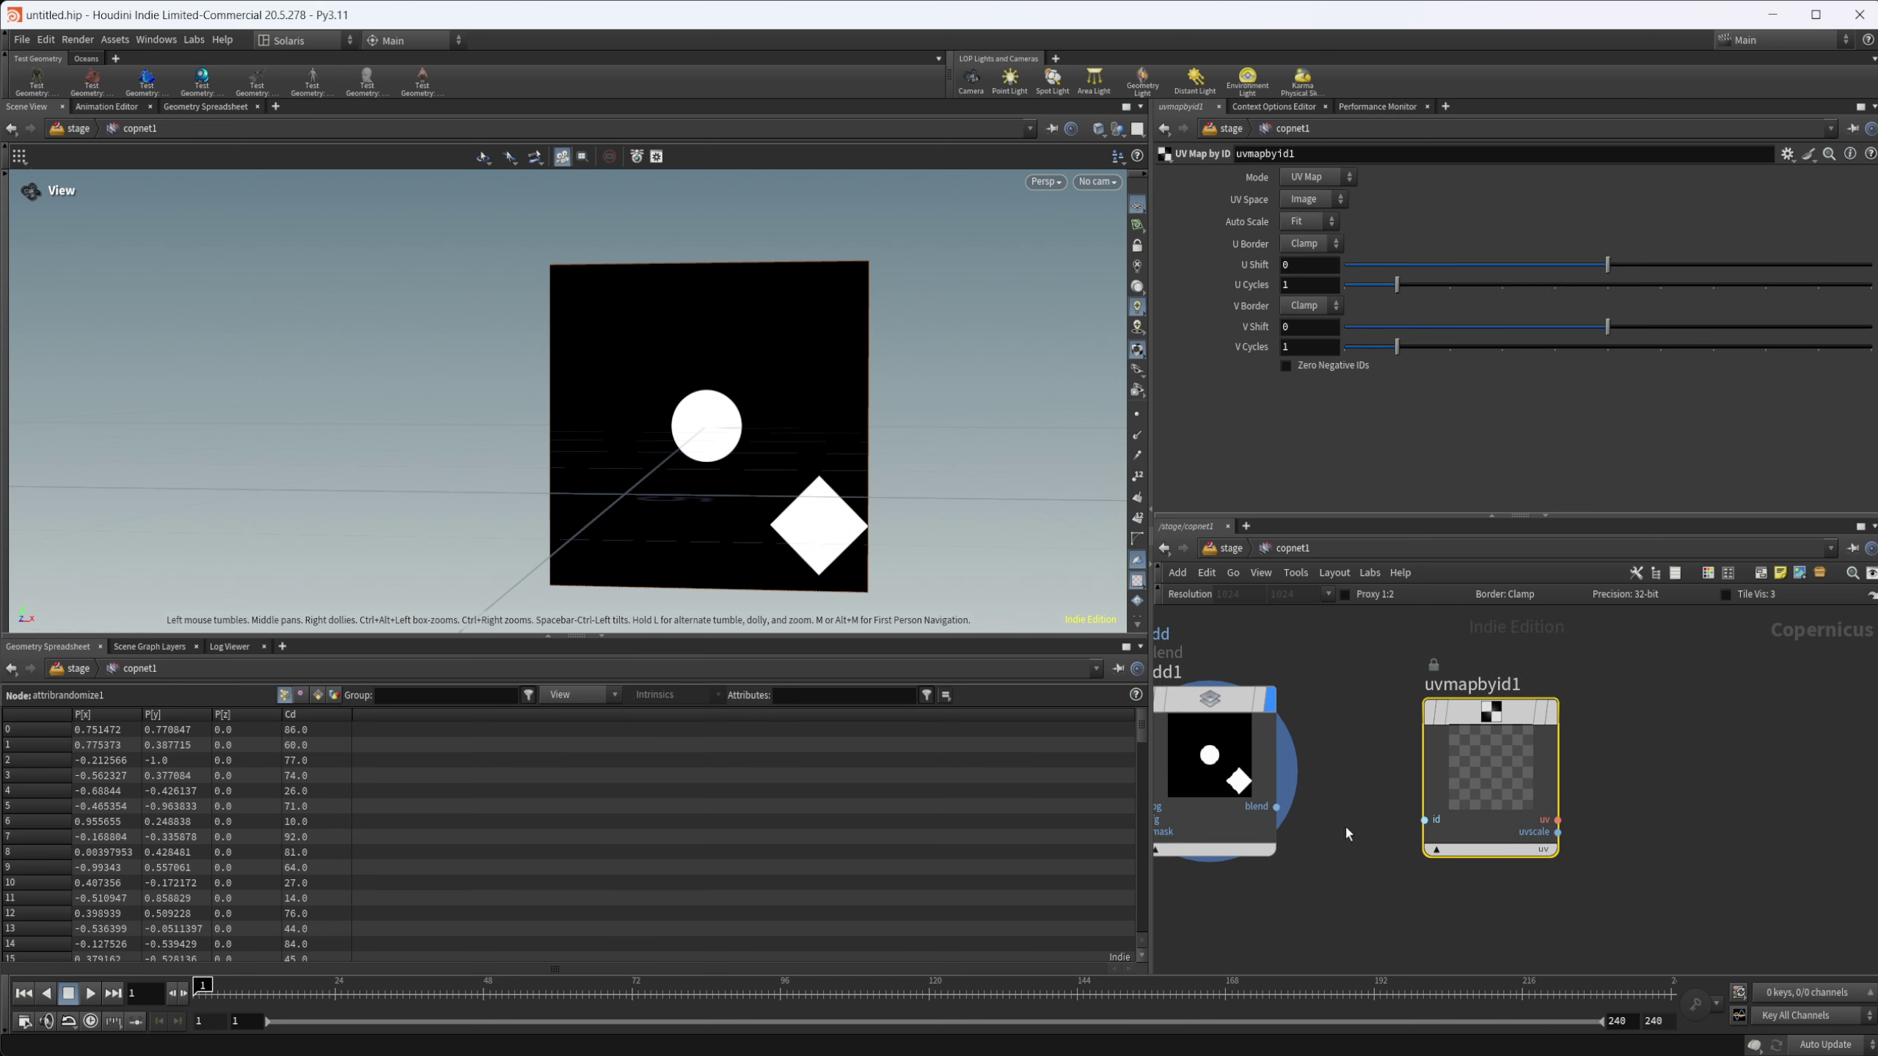
pyautogui.moveTo(1481, 761); pyautogui.dragTo(1542, 756)
pyautogui.press('Tab')
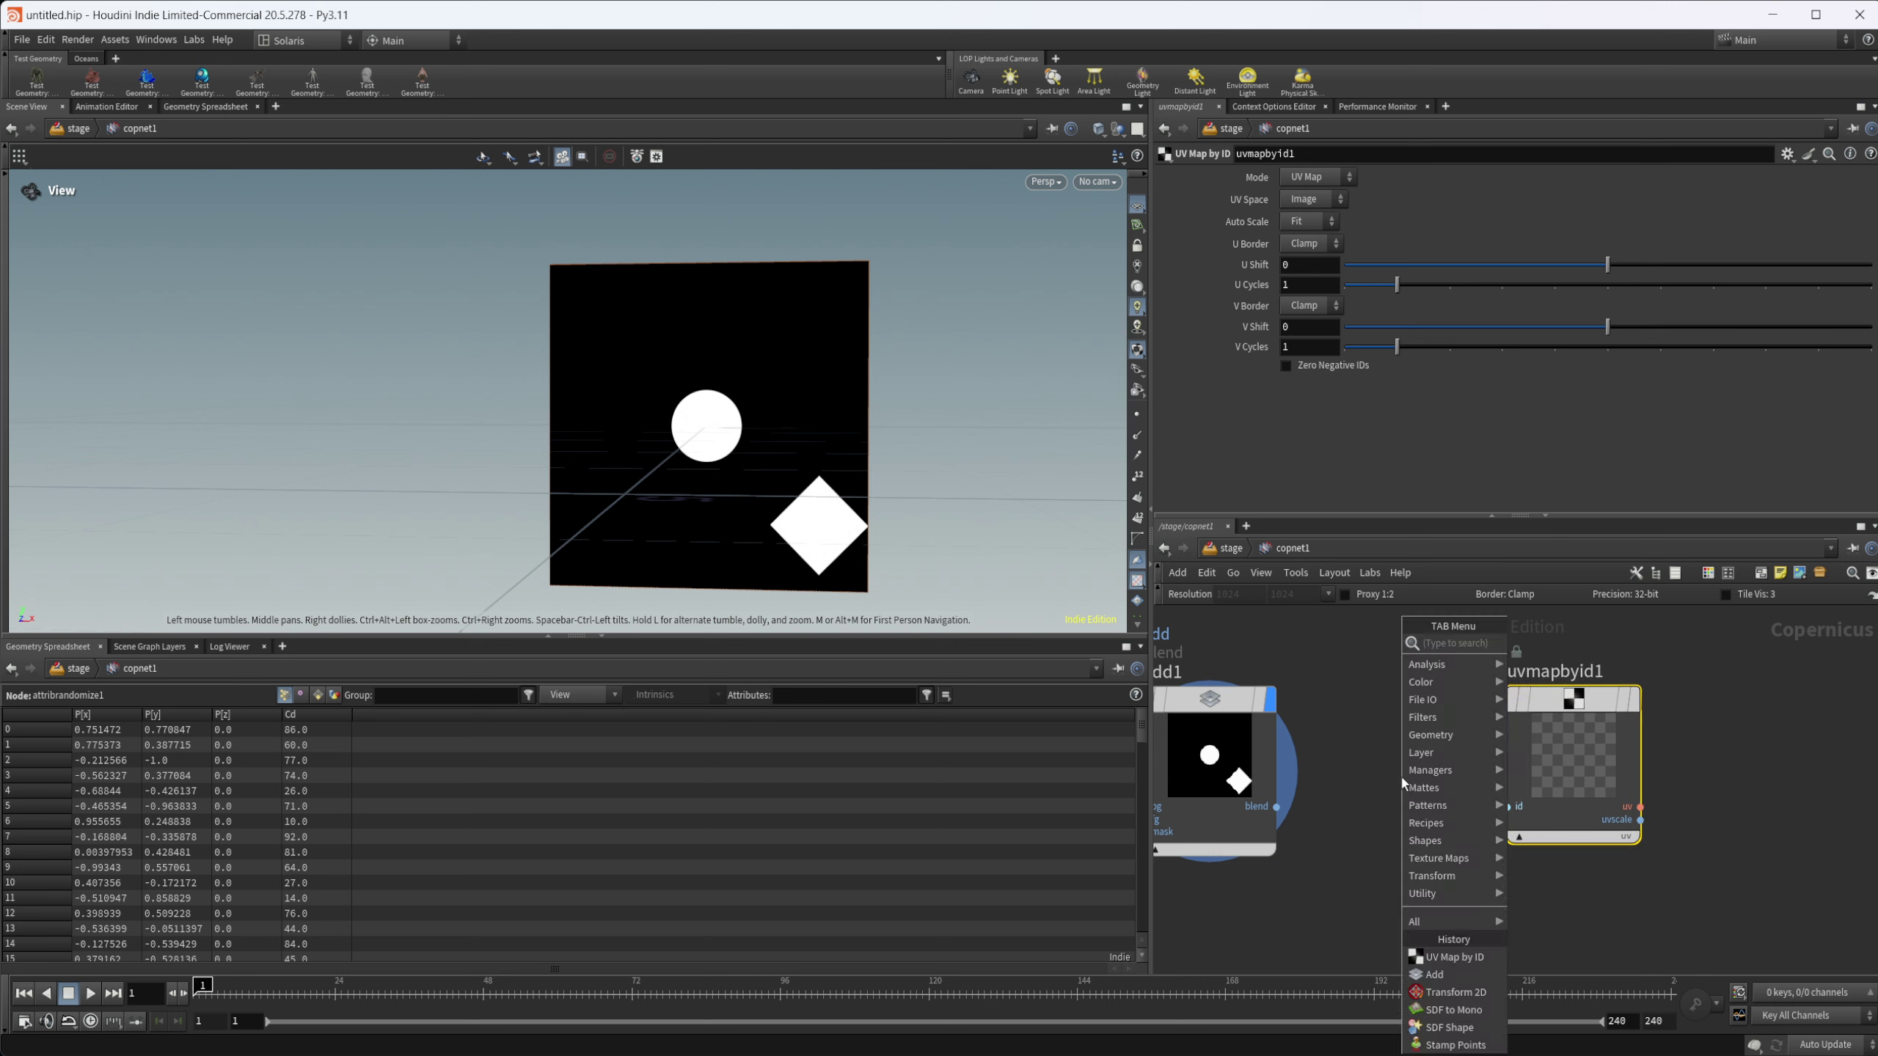
pyautogui.write('conn')
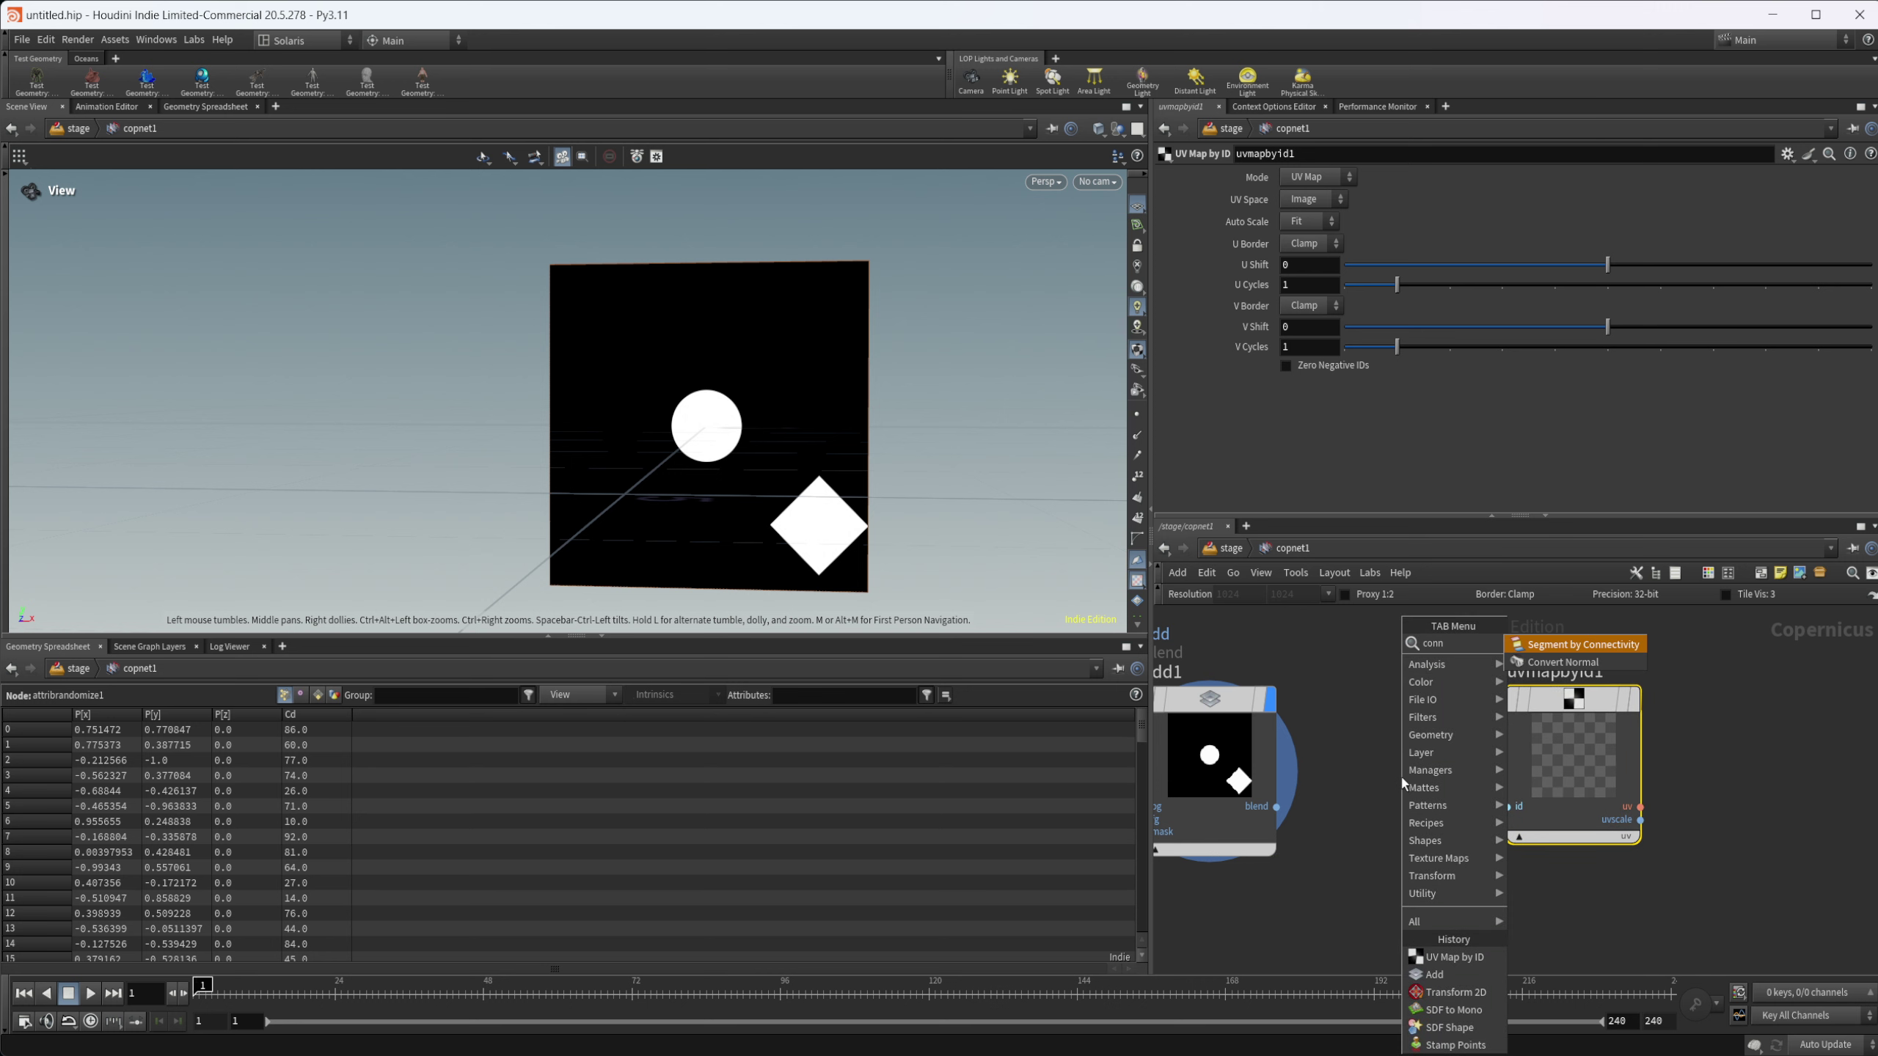
pyautogui.press('Return')
pyautogui.click(1442, 773)
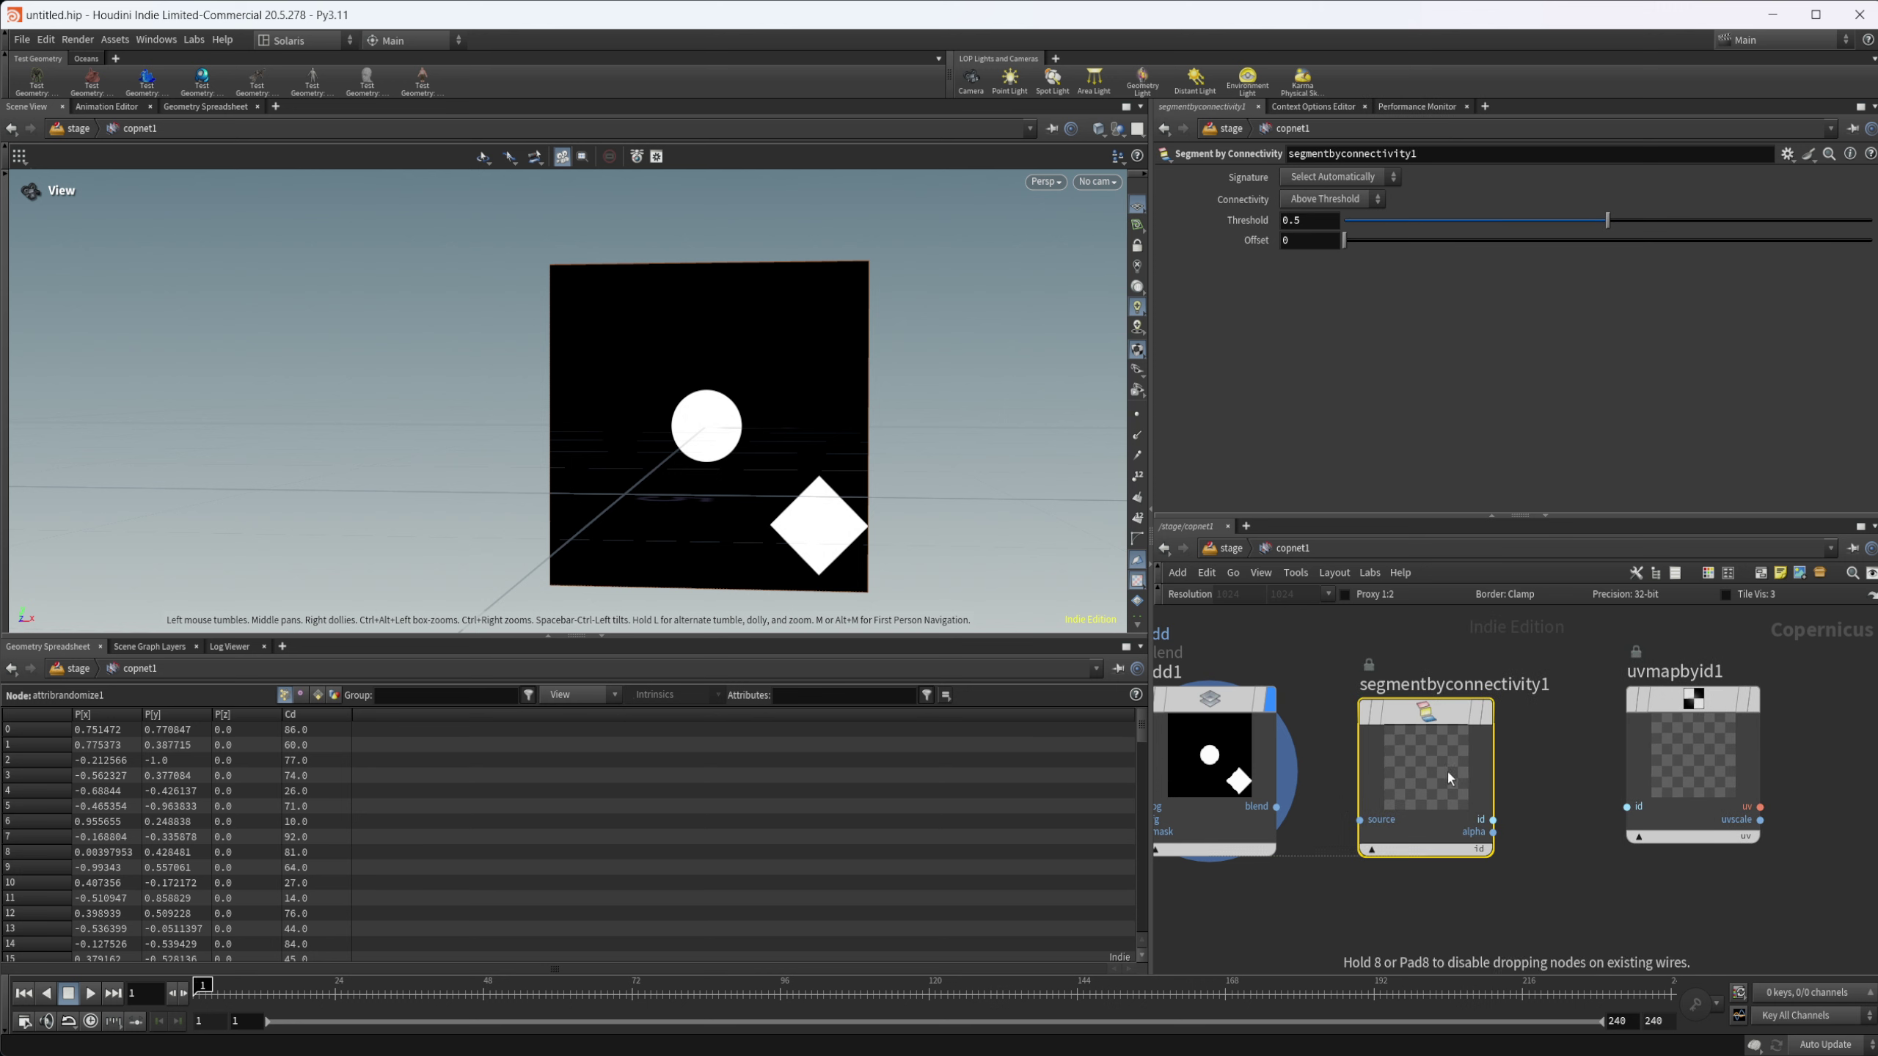
# Step: Connect the Blend's output to the Segment by Connectivity's source and display the segmentation
pyautogui.moveTo(1278, 806); pyautogui.dragTo(1359, 819)
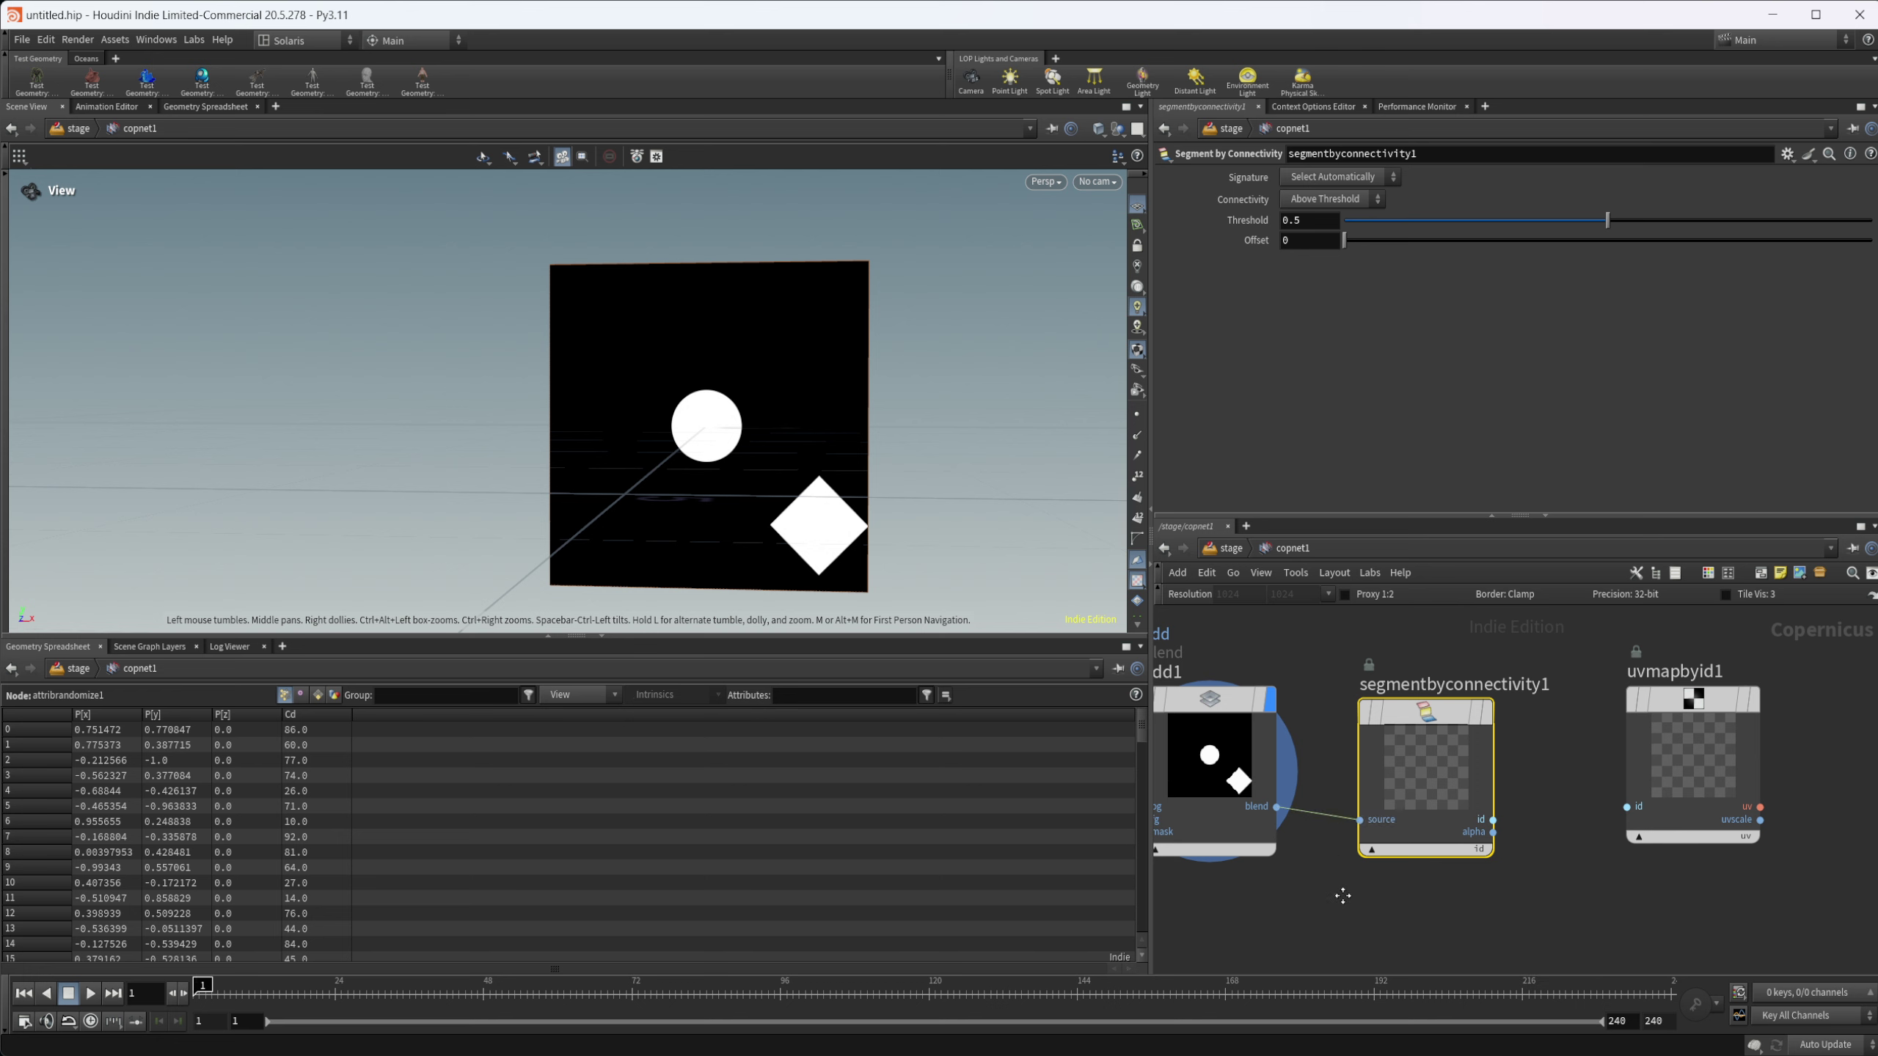
pyautogui.moveTo(1342, 897); pyautogui.dragTo(1412, 899, button='middle')
pyautogui.click(1556, 716)
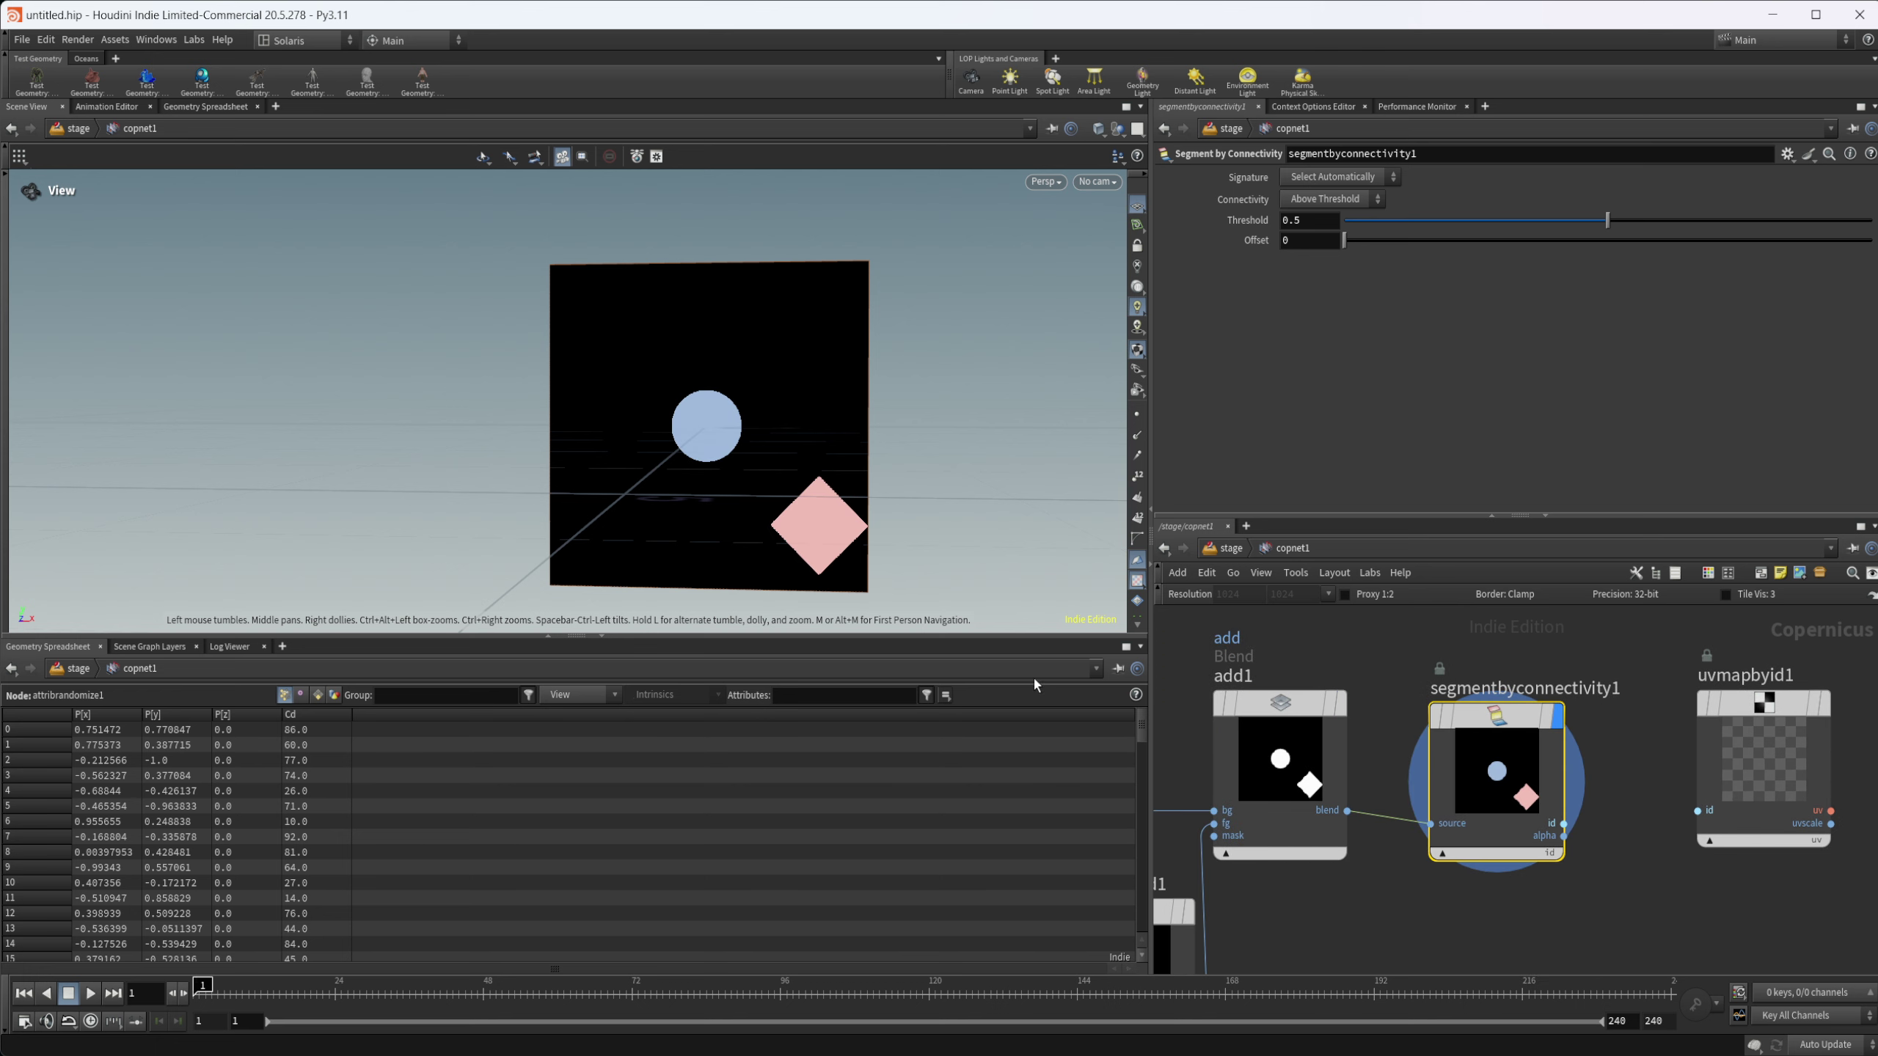
# Step: Connect the Segment by Connectivity's id output to the UV Map by ID, display the UV map and tidy the spacing of both nodes
pyautogui.moveTo(1519, 867); pyautogui.dragTo(1384, 854, button='middle')
pyautogui.moveTo(1453, 804); pyautogui.dragTo(1588, 790)
pyautogui.click(1630, 729)
pyautogui.press('r')
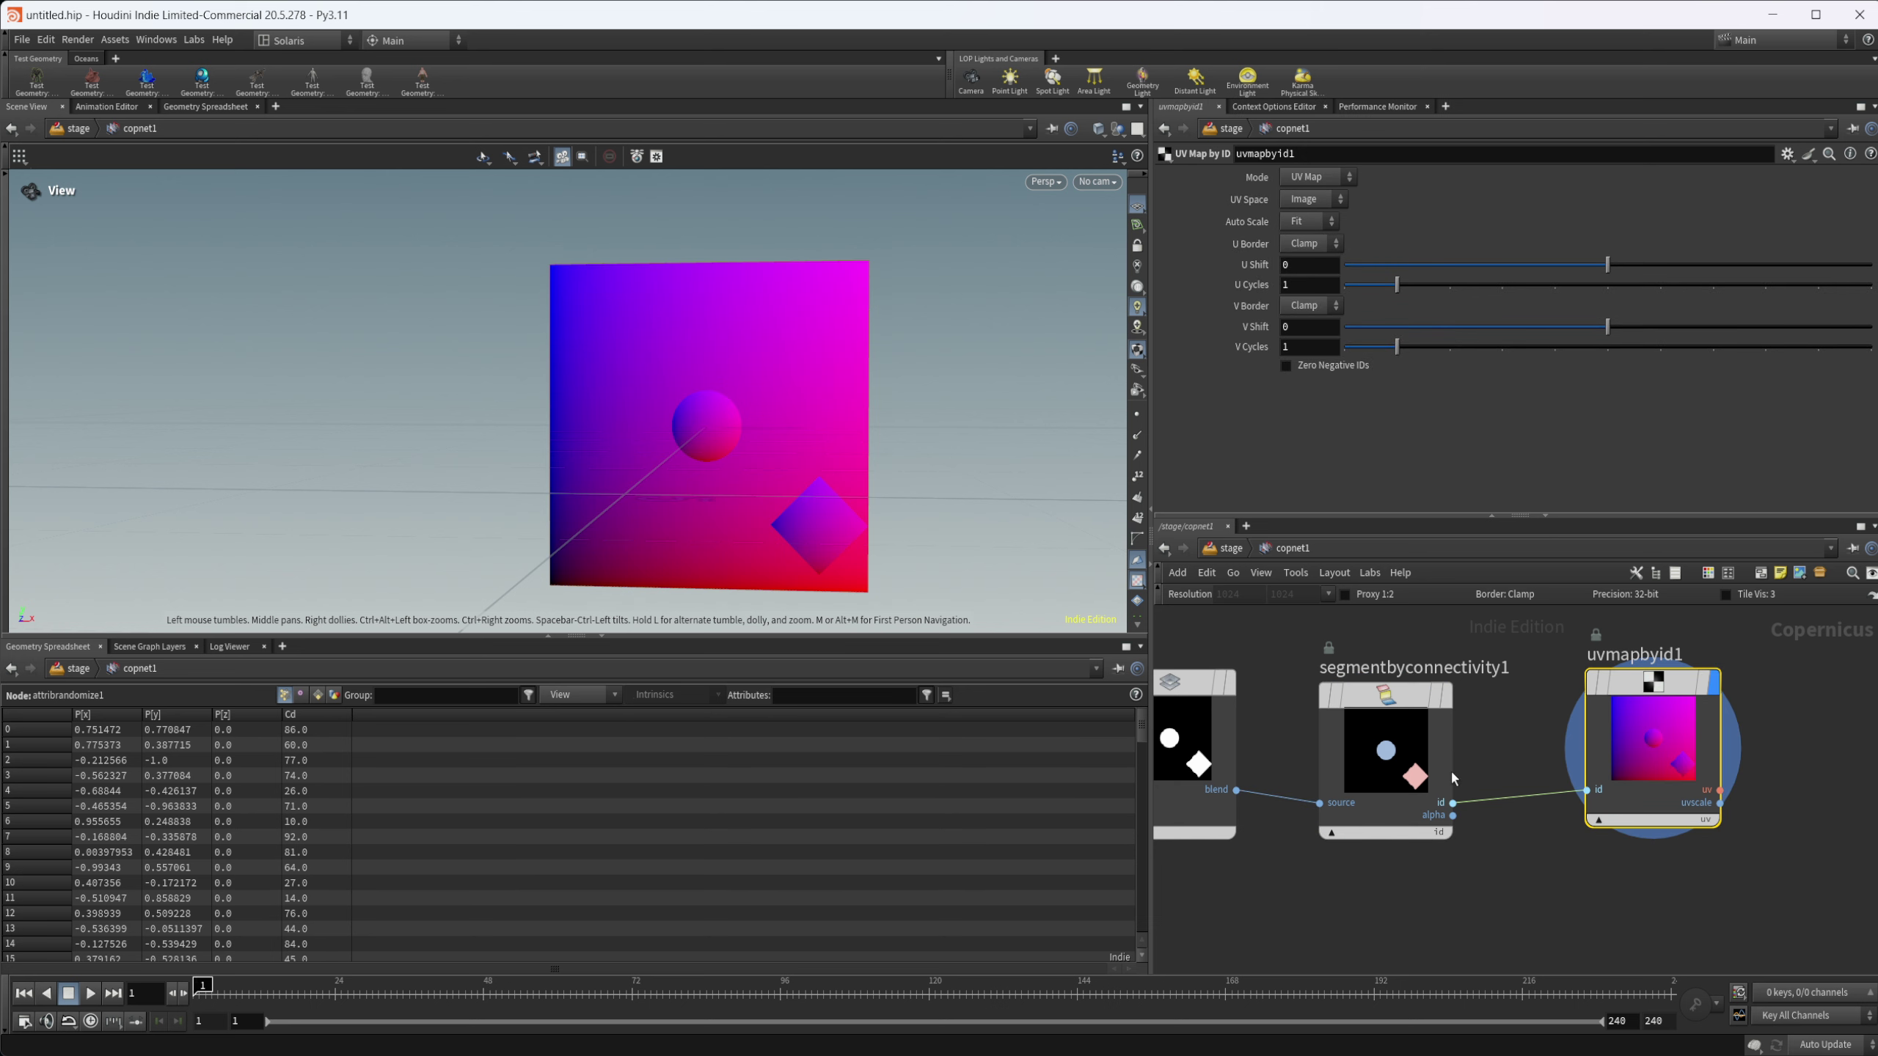
pyautogui.moveTo(1386, 739); pyautogui.dragTo(1372, 726)
pyautogui.moveTo(1646, 749); pyautogui.dragTo(1581, 748)
# Step: Add a UV Transform node and place it after the UV Map by ID
pyautogui.moveTo(1740, 791); pyautogui.dragTo(1524, 815, button='middle')
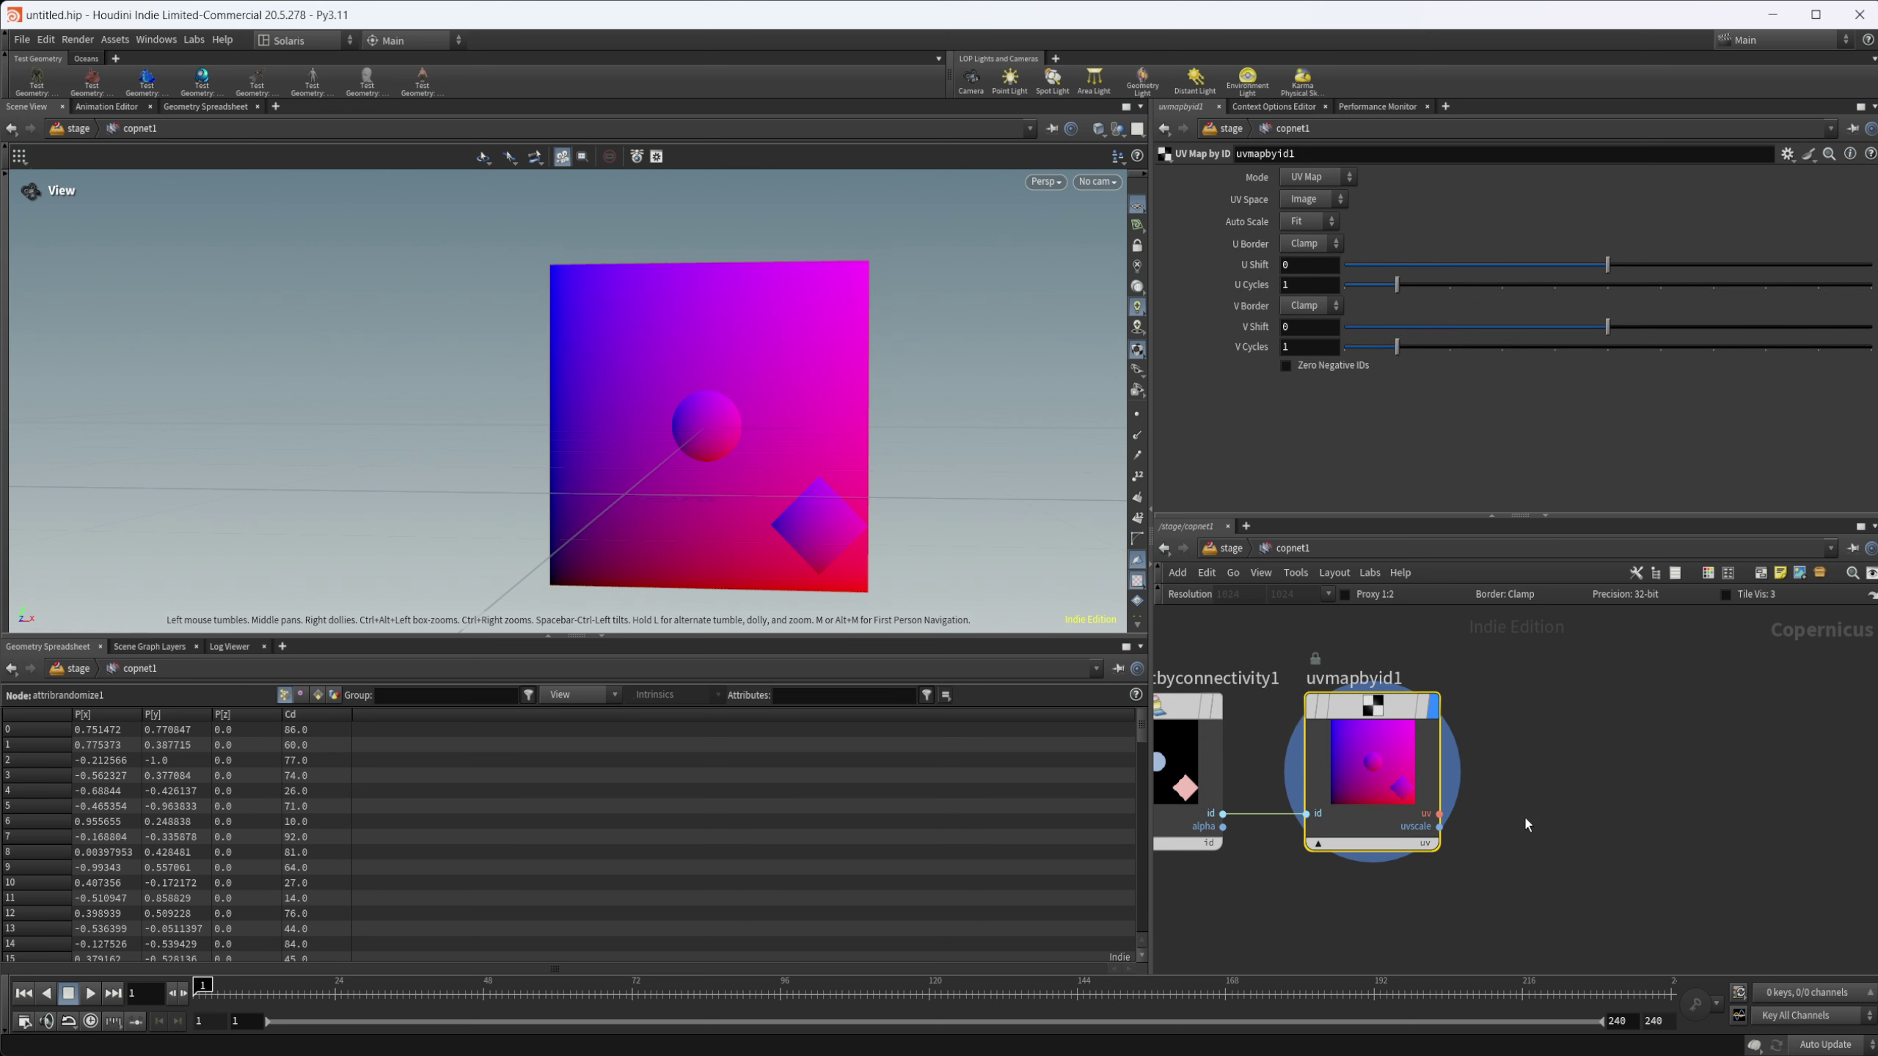
pyautogui.press('Tab')
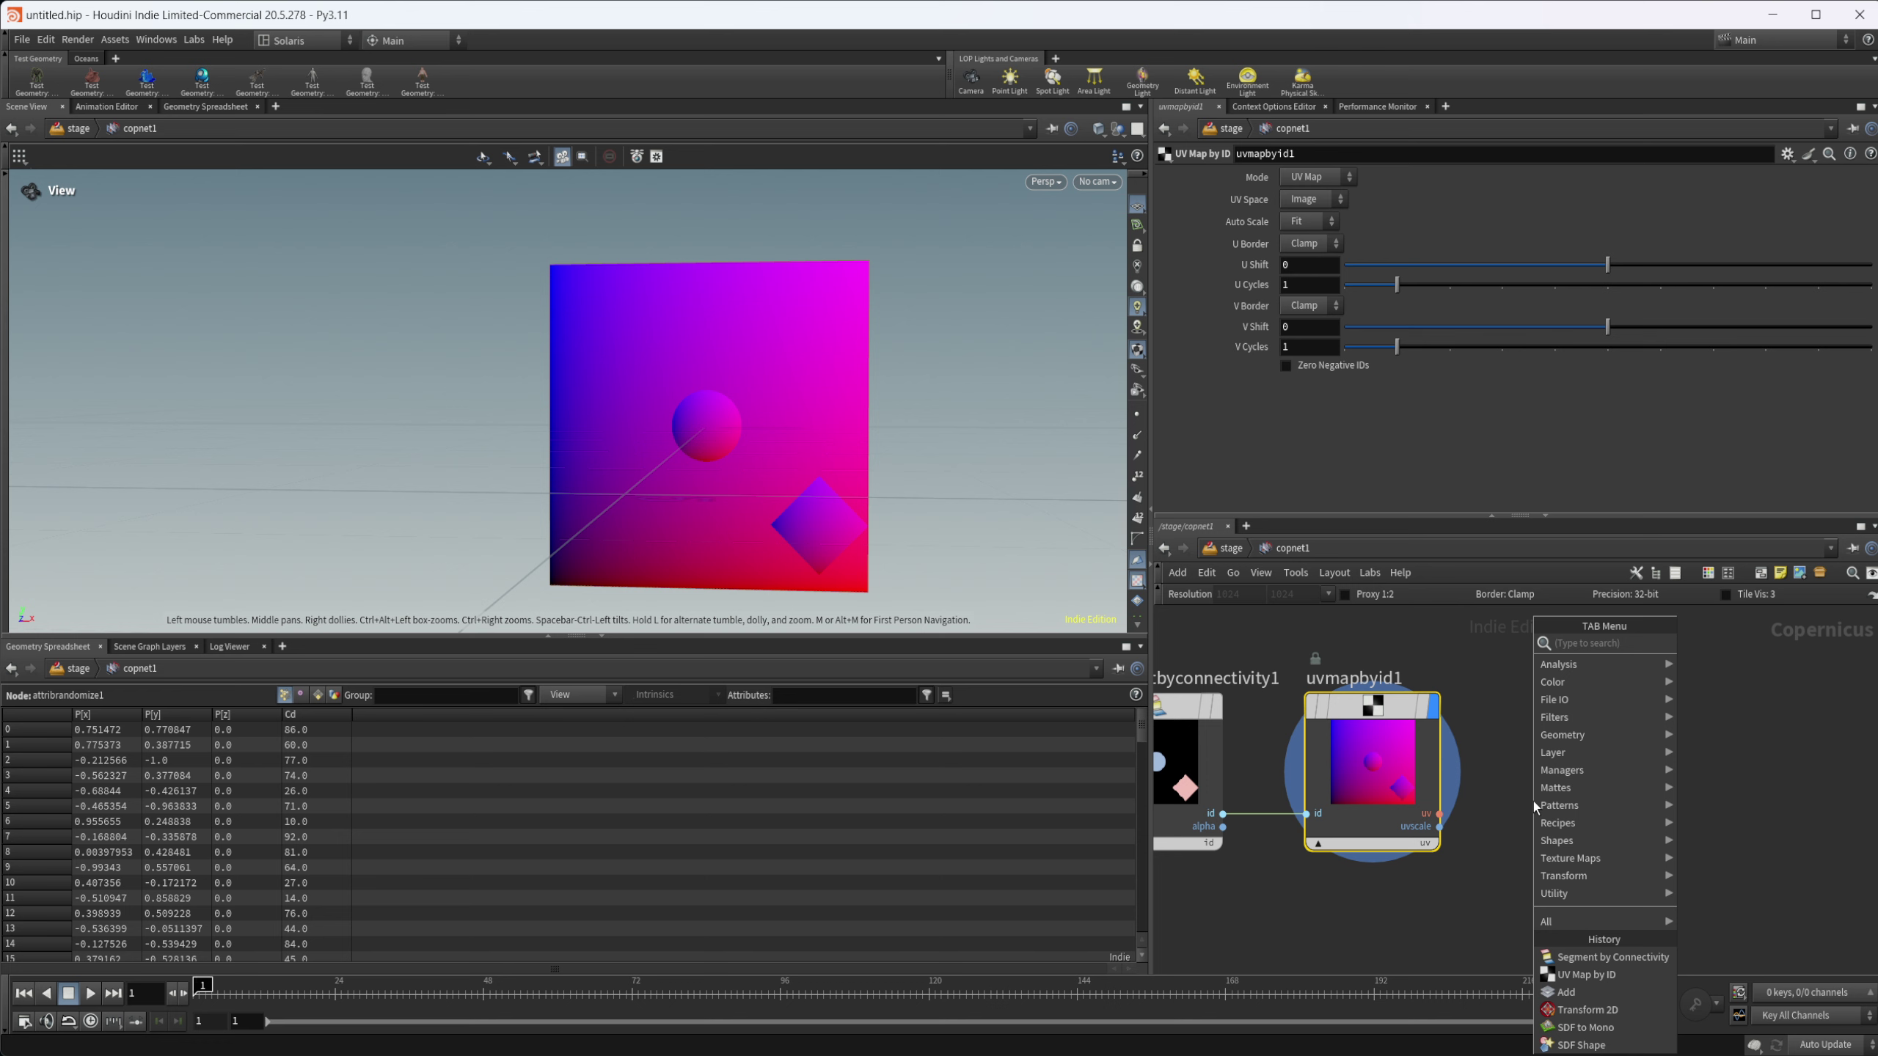
pyautogui.write('uvs')
pyautogui.press('Return')
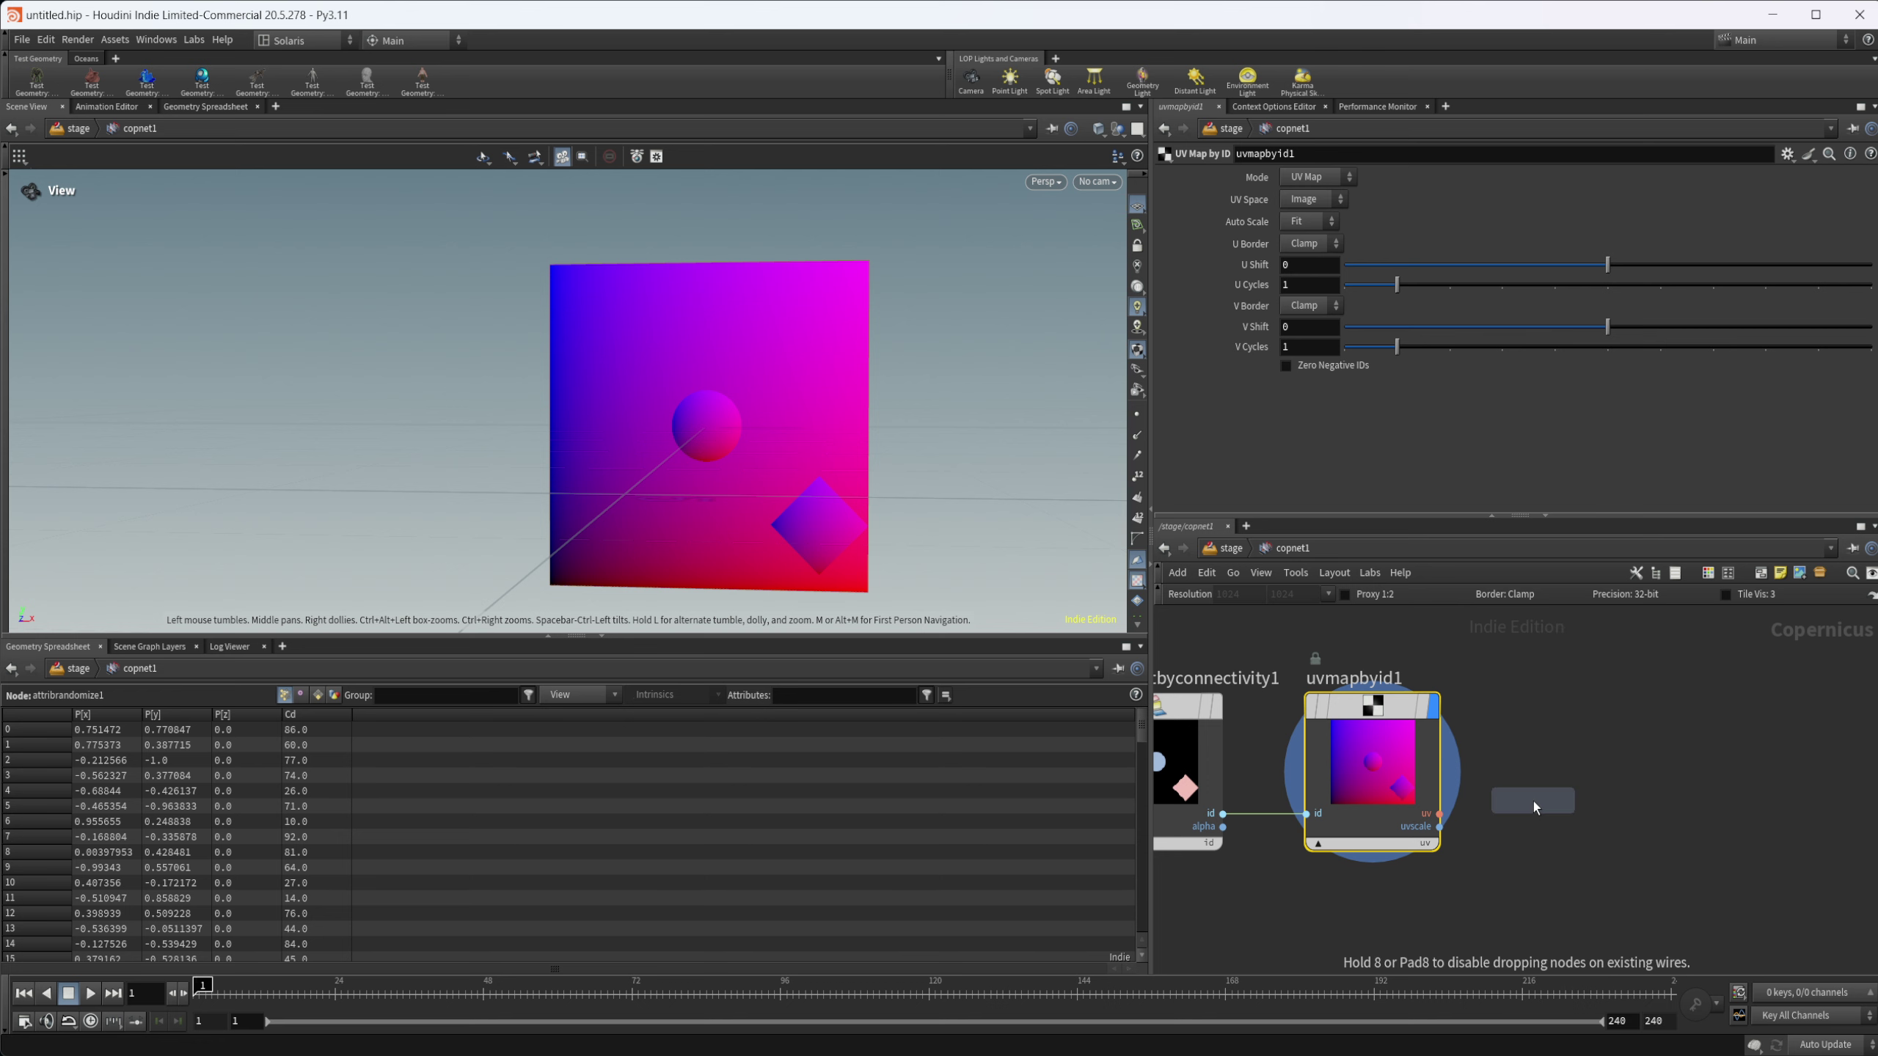
pyautogui.click(1533, 801)
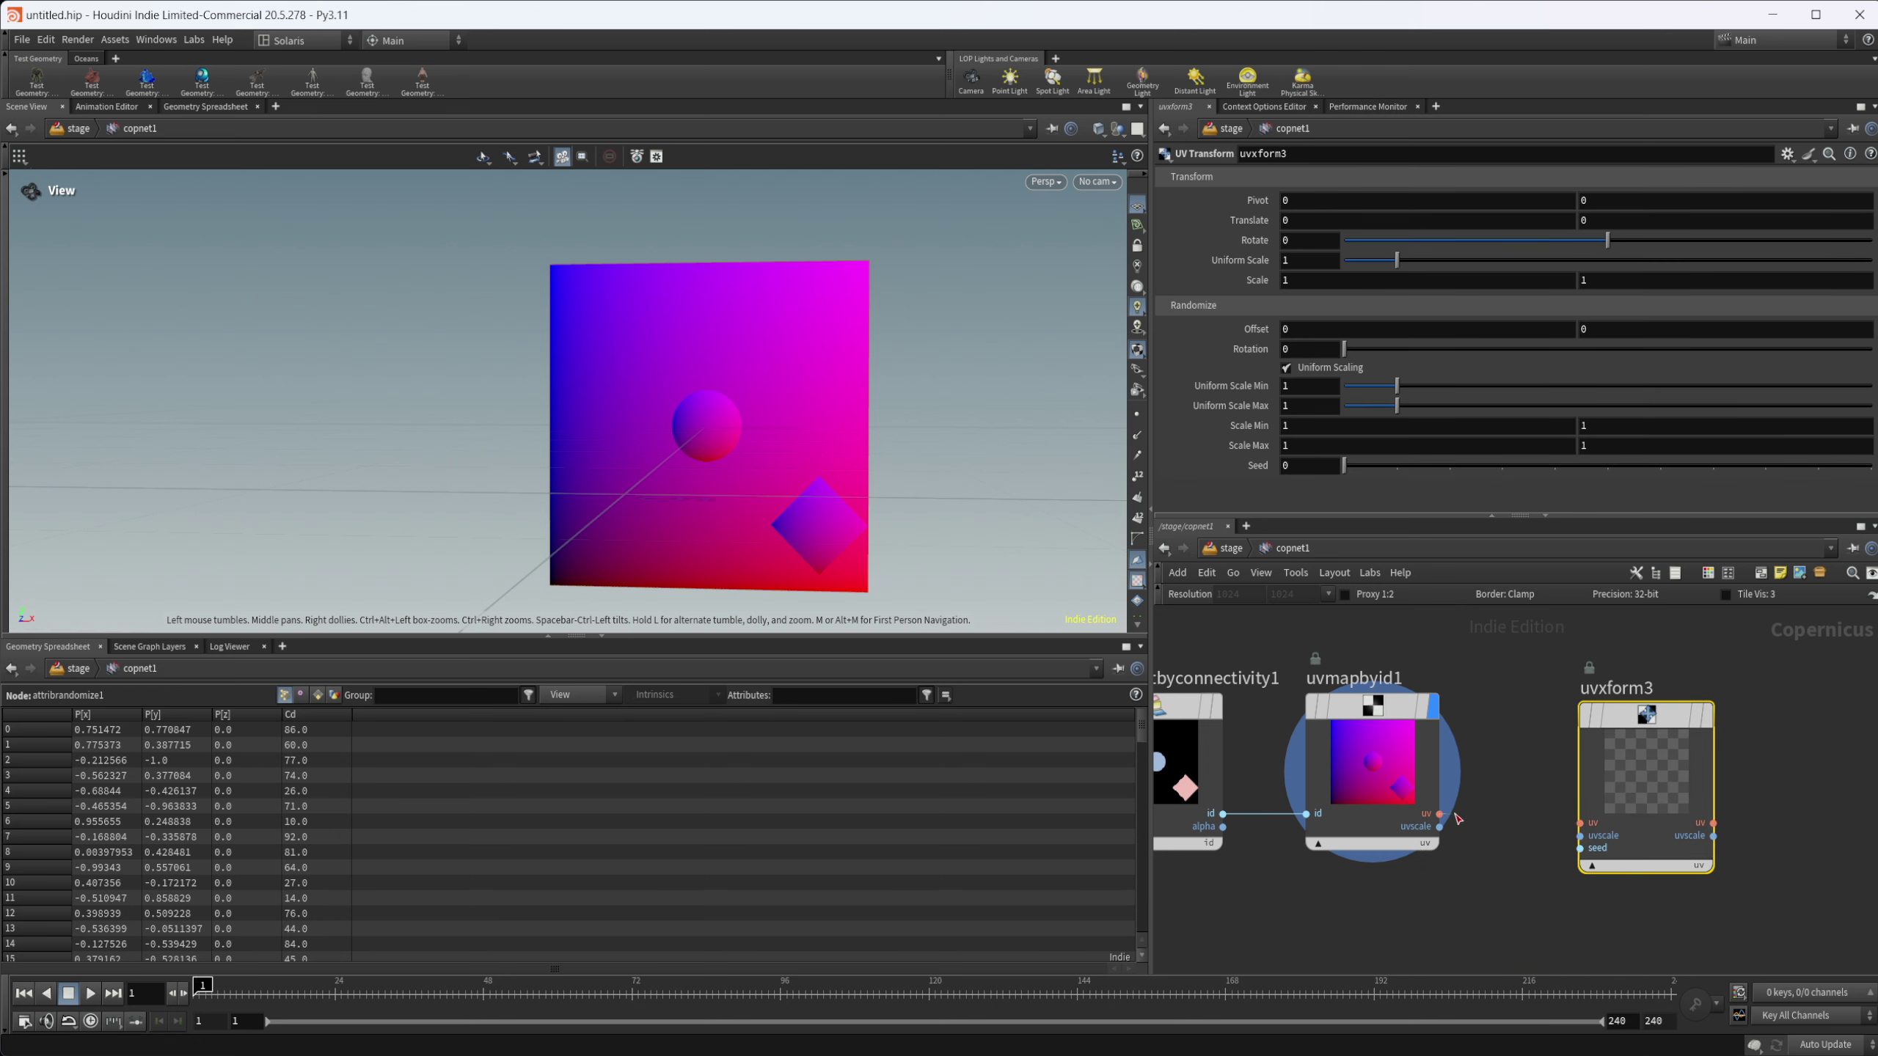
# Step: Connect the UV Map by ID's uv to the UV Transform's uv and the segment id to its seed, and display the UV Transform
pyautogui.click(1264, 858)
pyautogui.click(1438, 826)
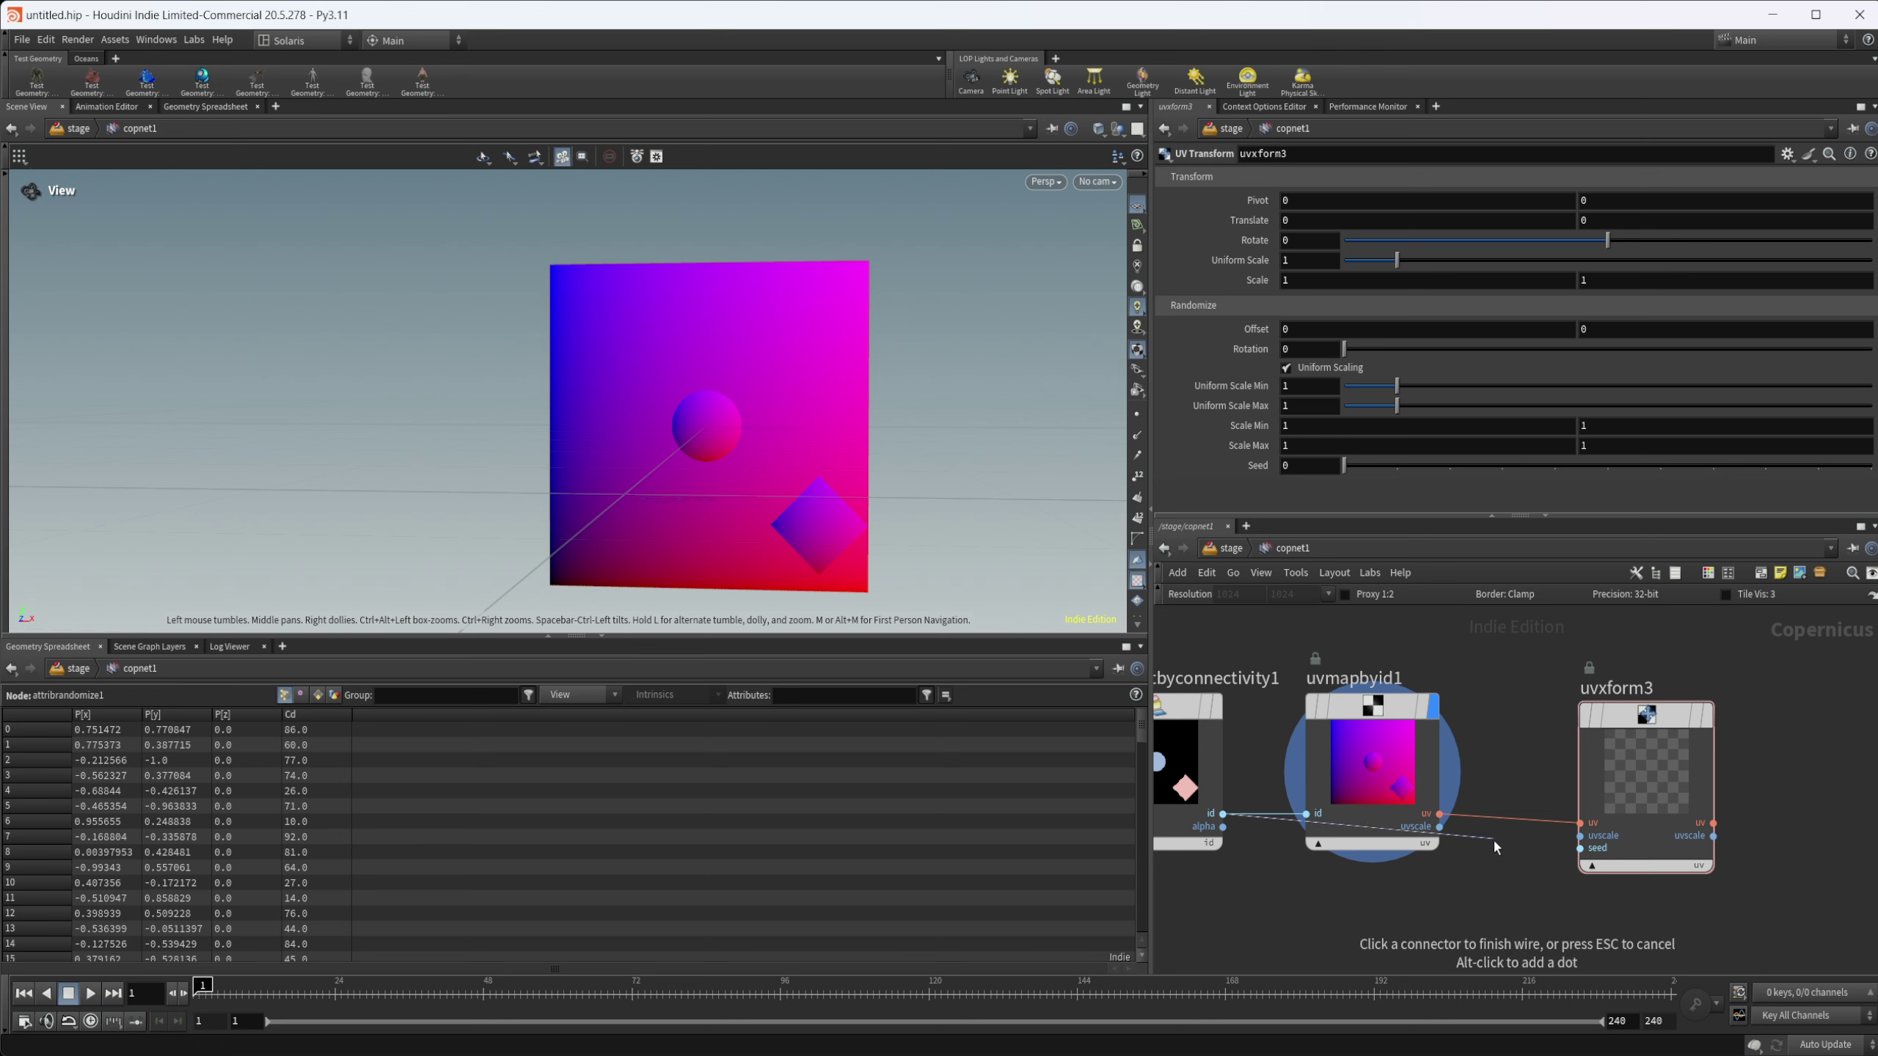
pyautogui.click(1580, 848)
pyautogui.click(1660, 781)
pyautogui.press('r')
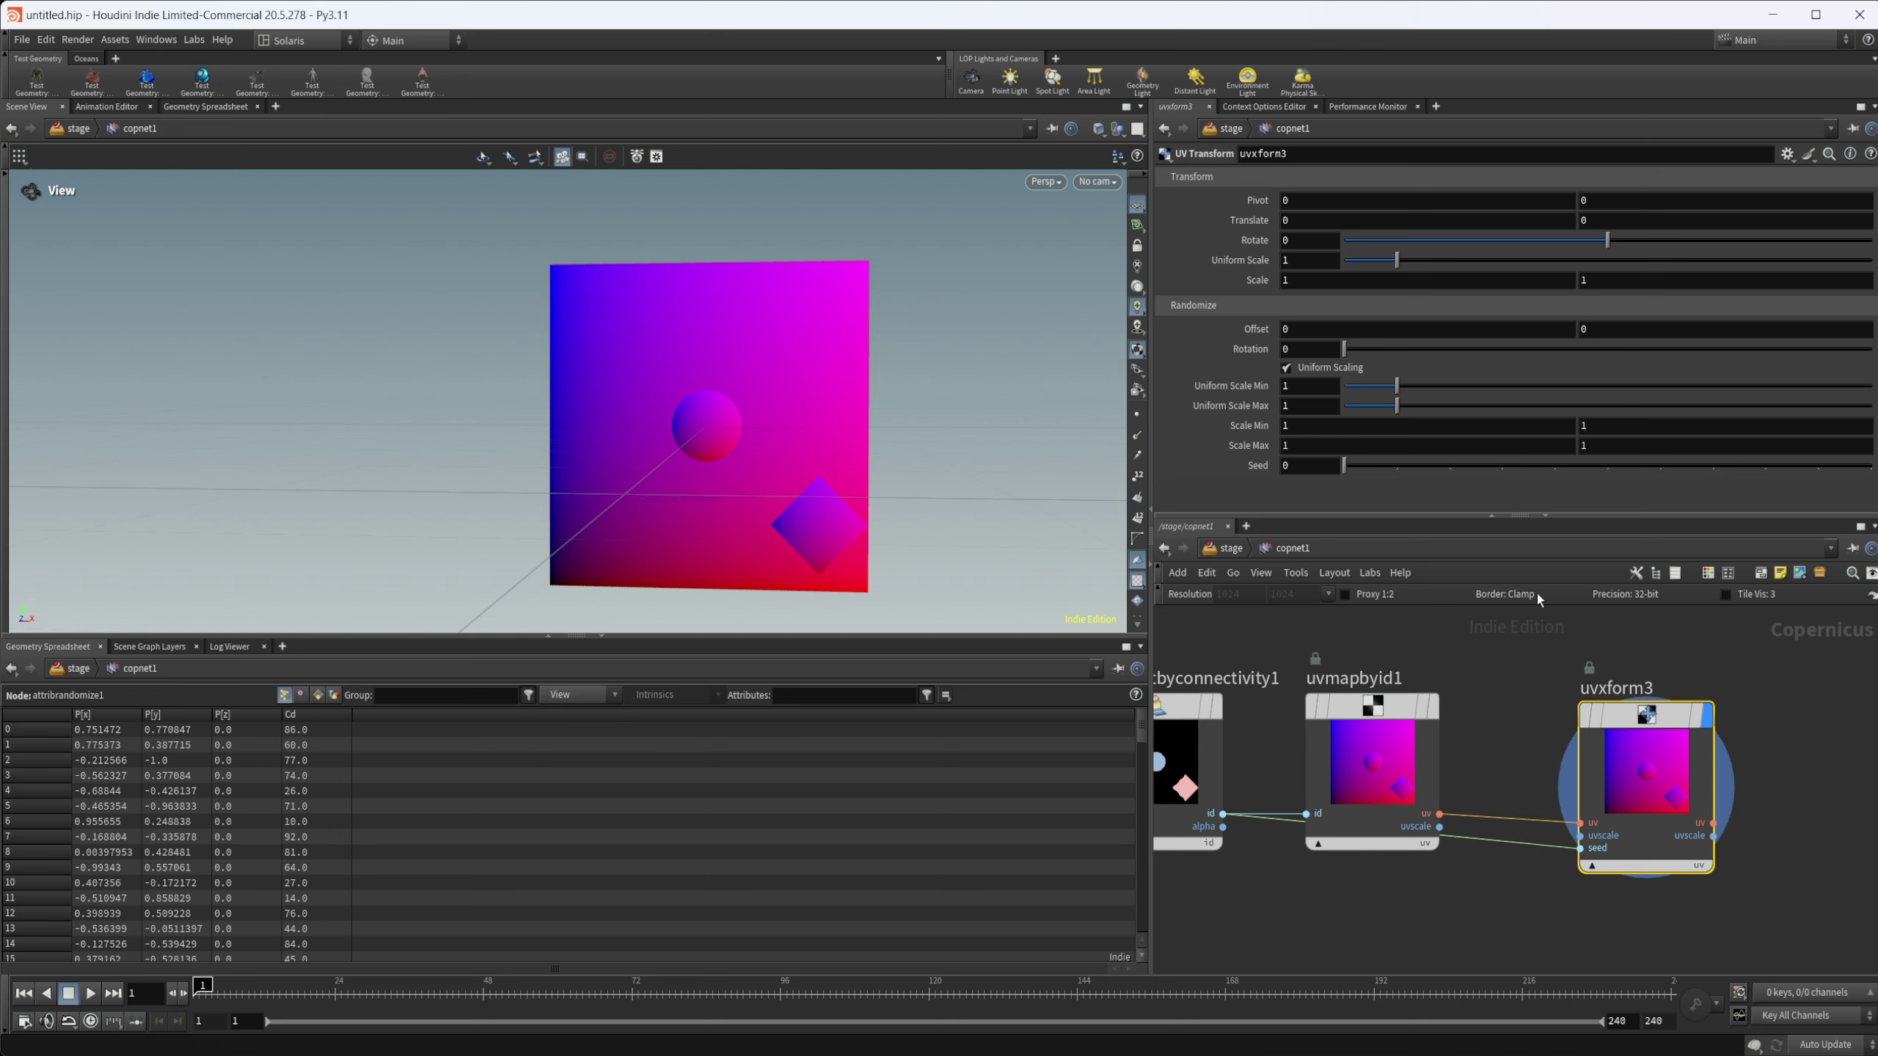
# Step: Set the UV Transform's randomized Rotation to 123.1 and inspect the circle's and diamond's UVs up close
pyautogui.moveTo(1344, 348); pyautogui.dragTo(1704, 349)
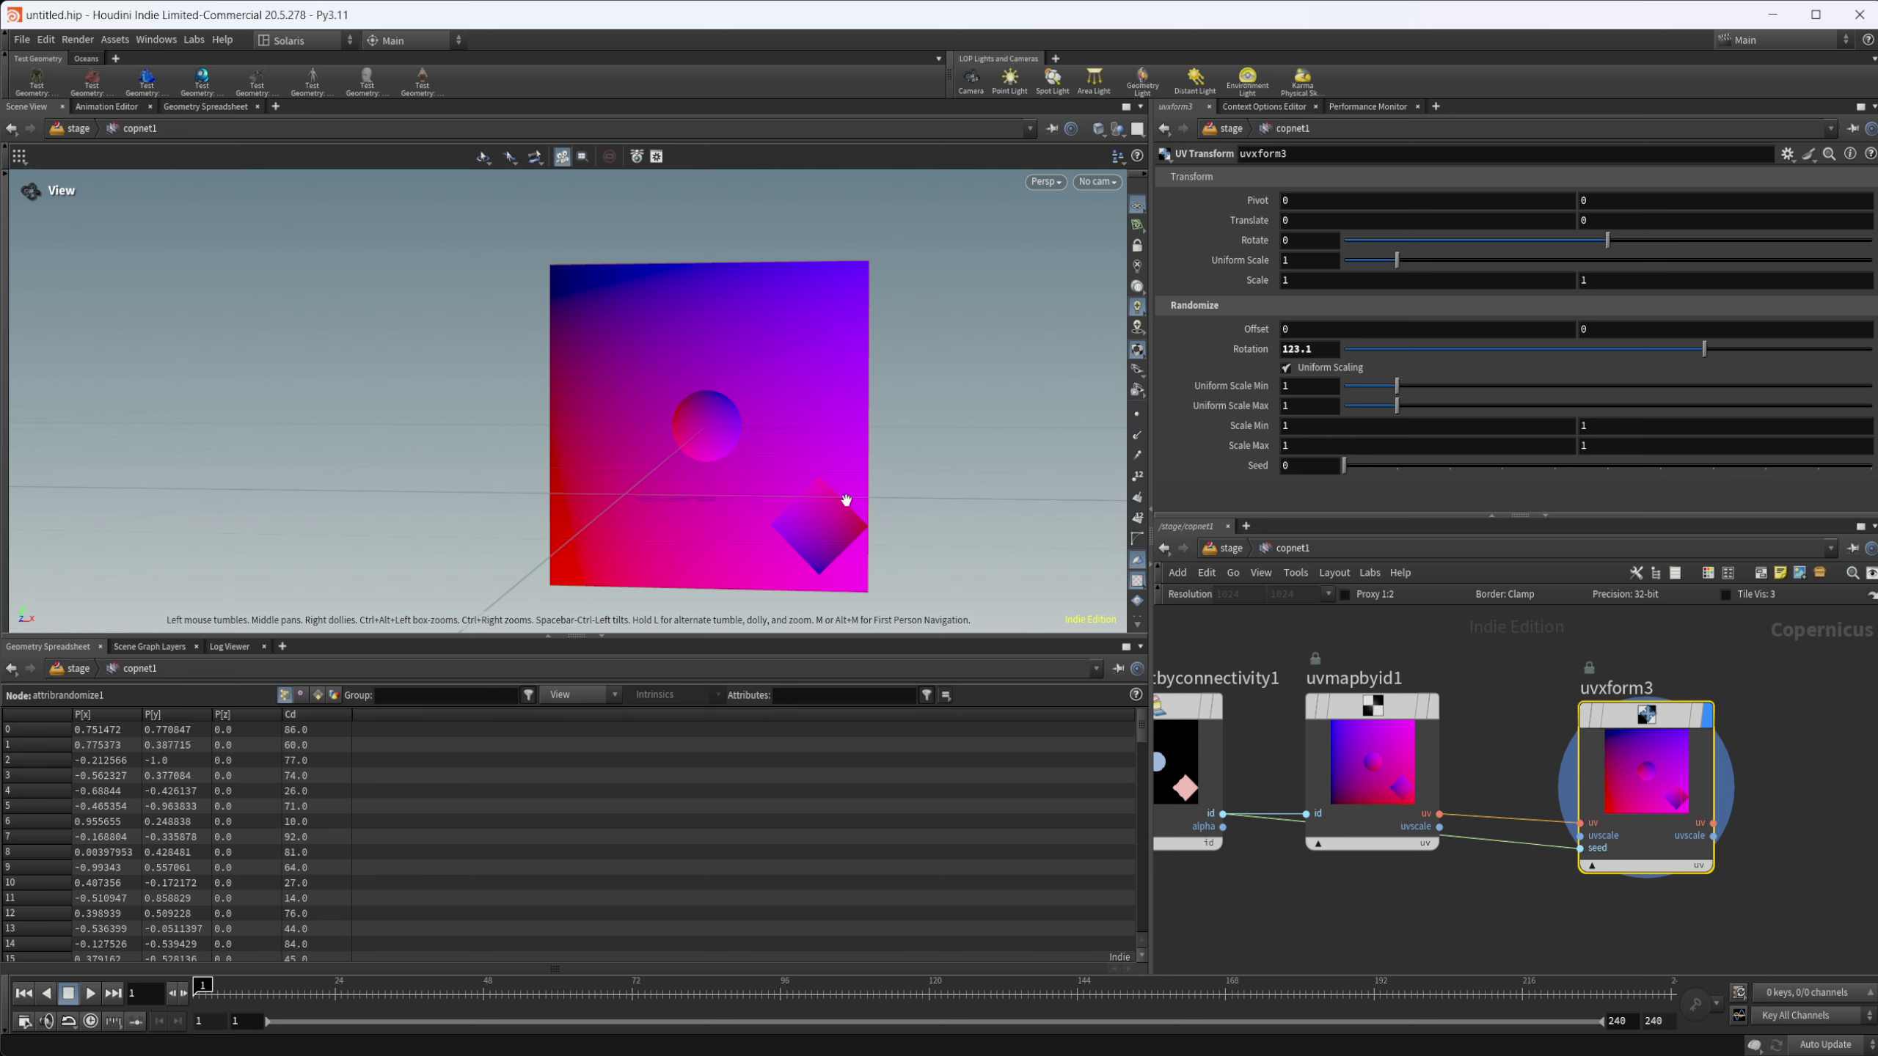
pyautogui.moveTo(754, 513); pyautogui.dragTo(792, 520)
pyautogui.moveTo(792, 520); pyautogui.dragTo(666, 470, button='middle')
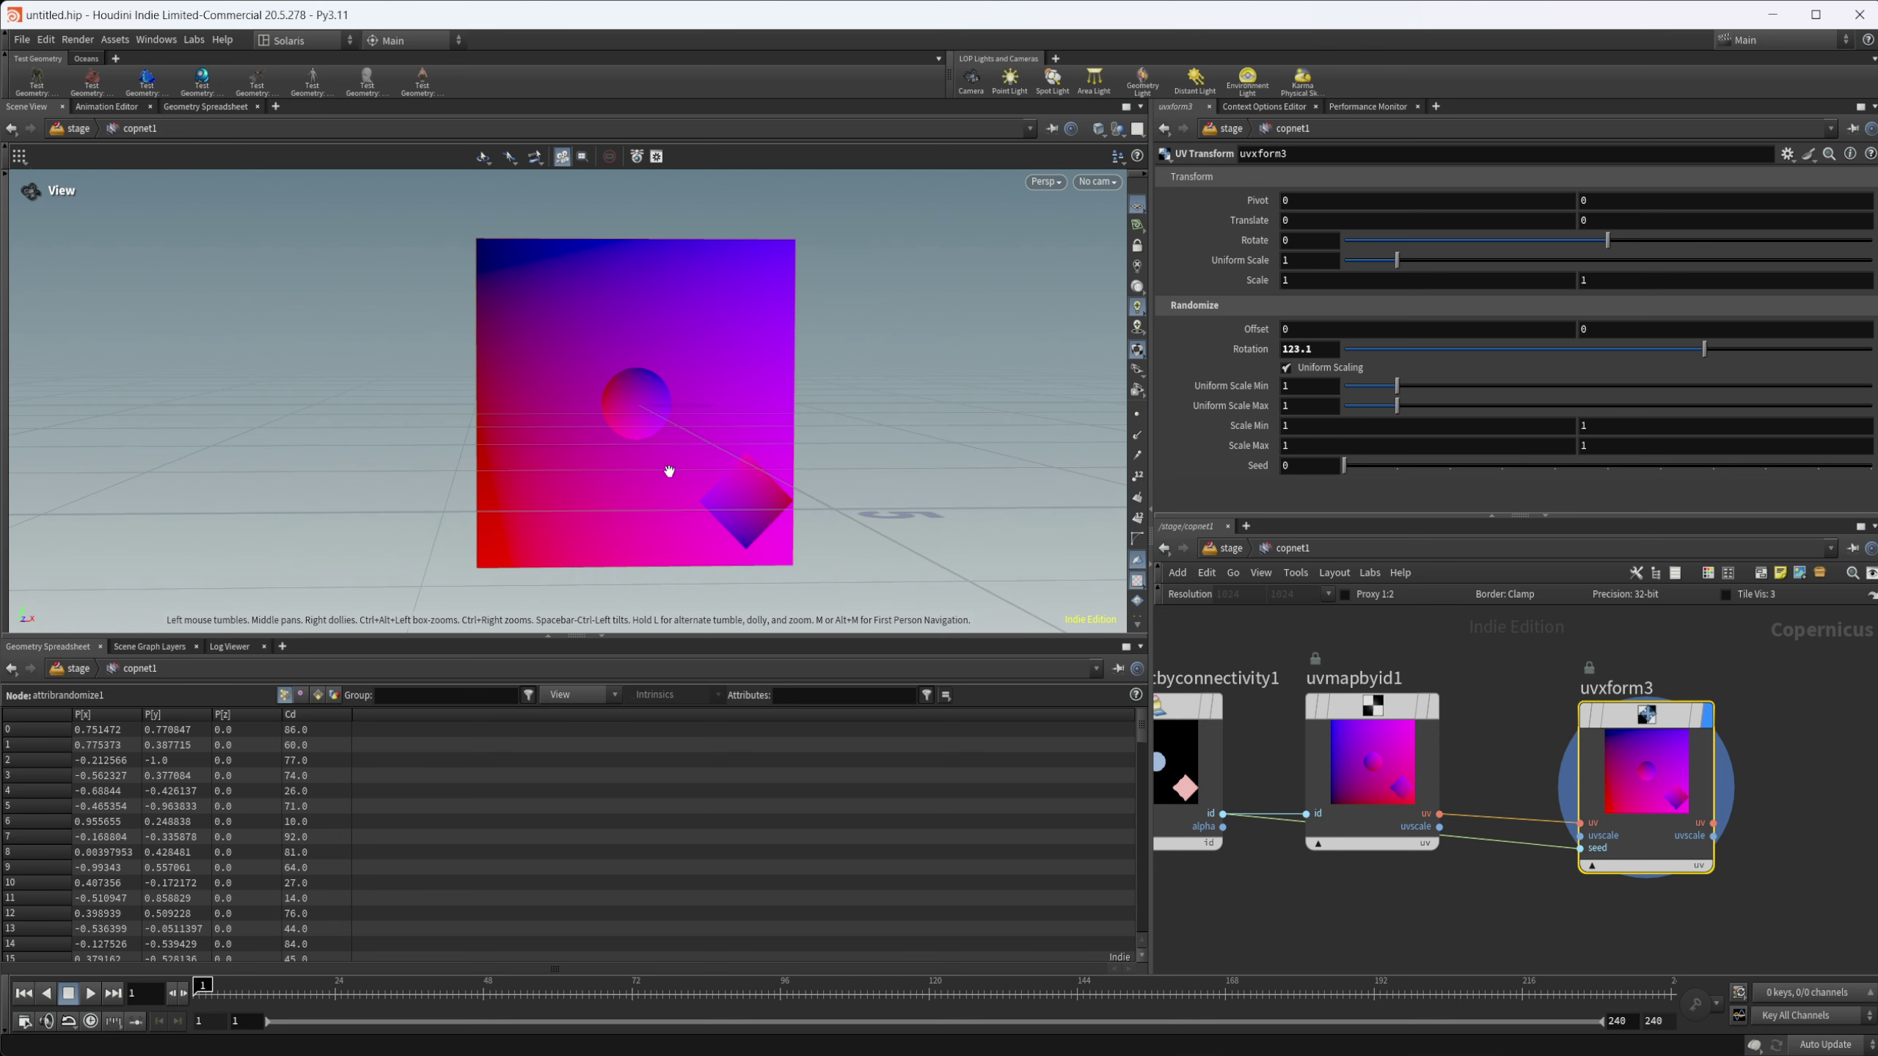
pyautogui.moveTo(666, 470); pyautogui.dragTo(795, 500, button='right')
# Step: Compare how the ids from the stamped points and from the connectivity segments feed the seeds of their UV Transforms
pyautogui.scroll(-2, 1467, 865)
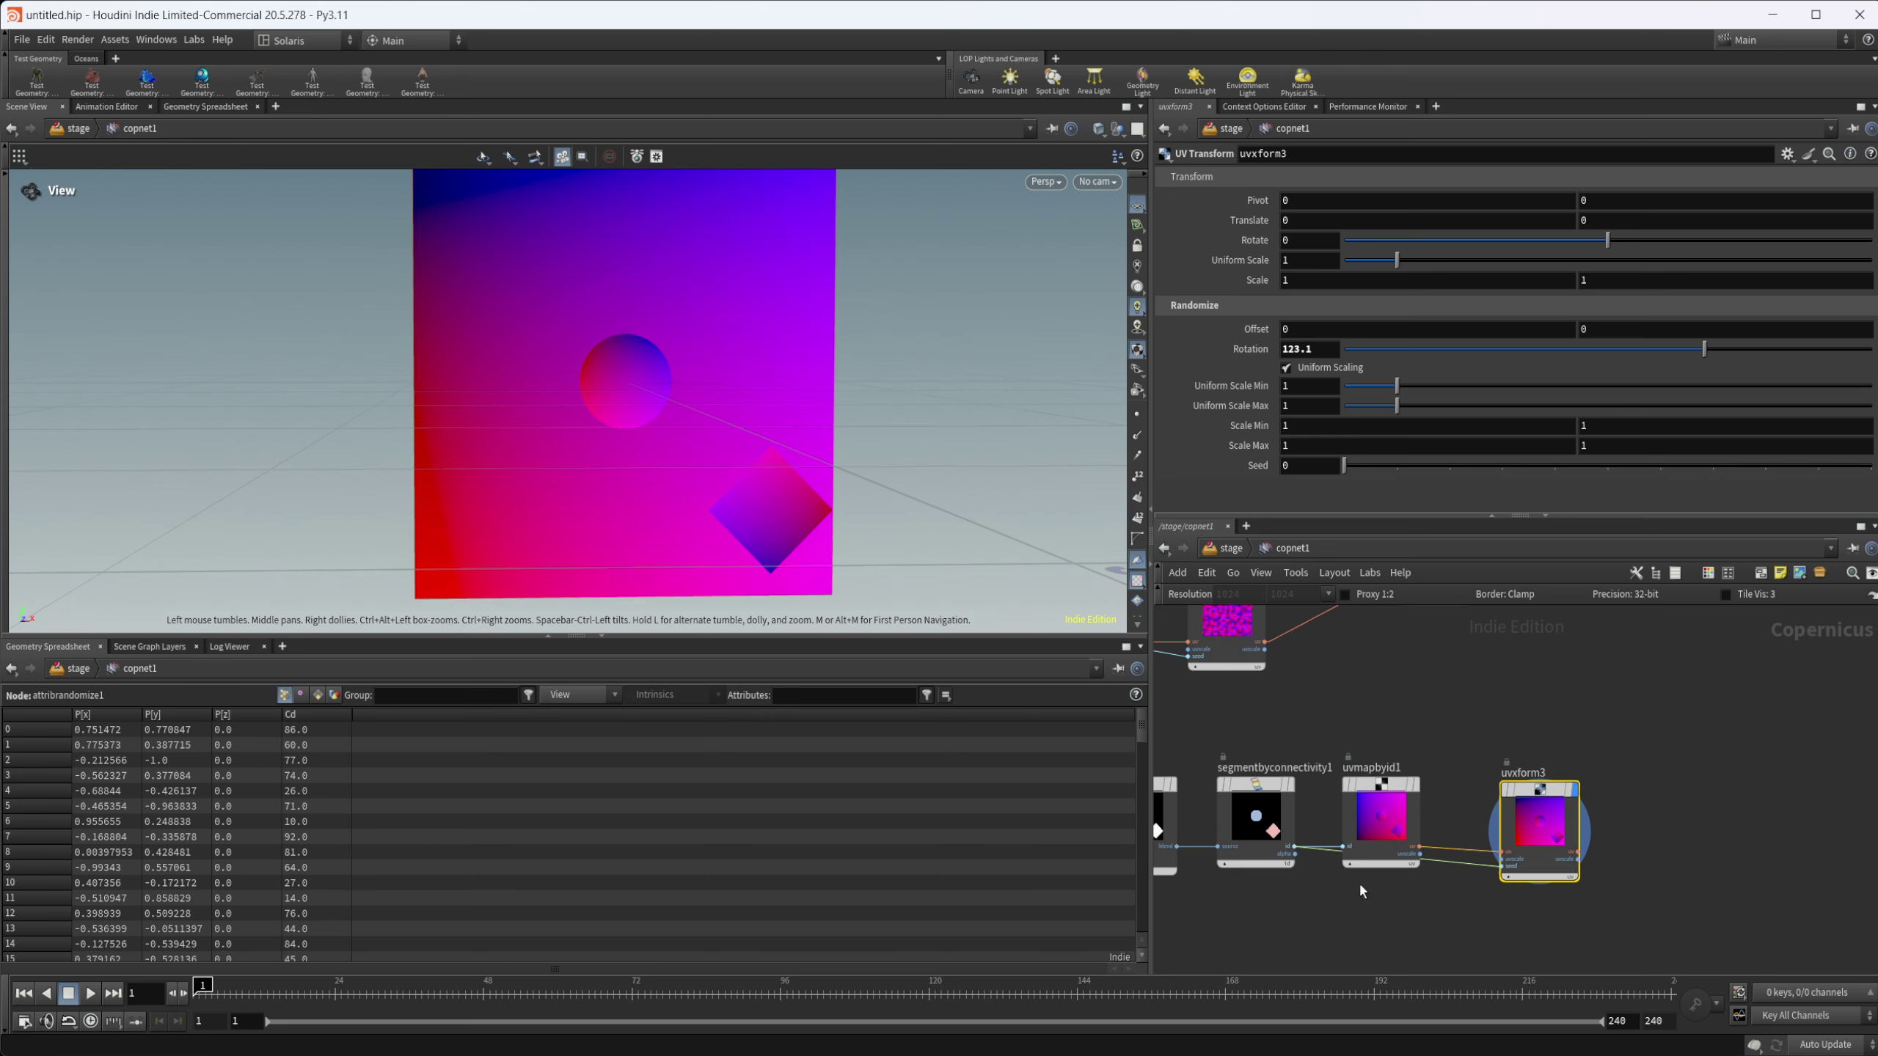
pyautogui.scroll(-2, 1359, 881)
pyautogui.moveTo(1323, 728); pyautogui.dragTo(1589, 768, button='middle')
pyautogui.scroll(1, 1500, 796)
pyautogui.moveTo(1405, 760); pyautogui.dragTo(1466, 720, button='middle')
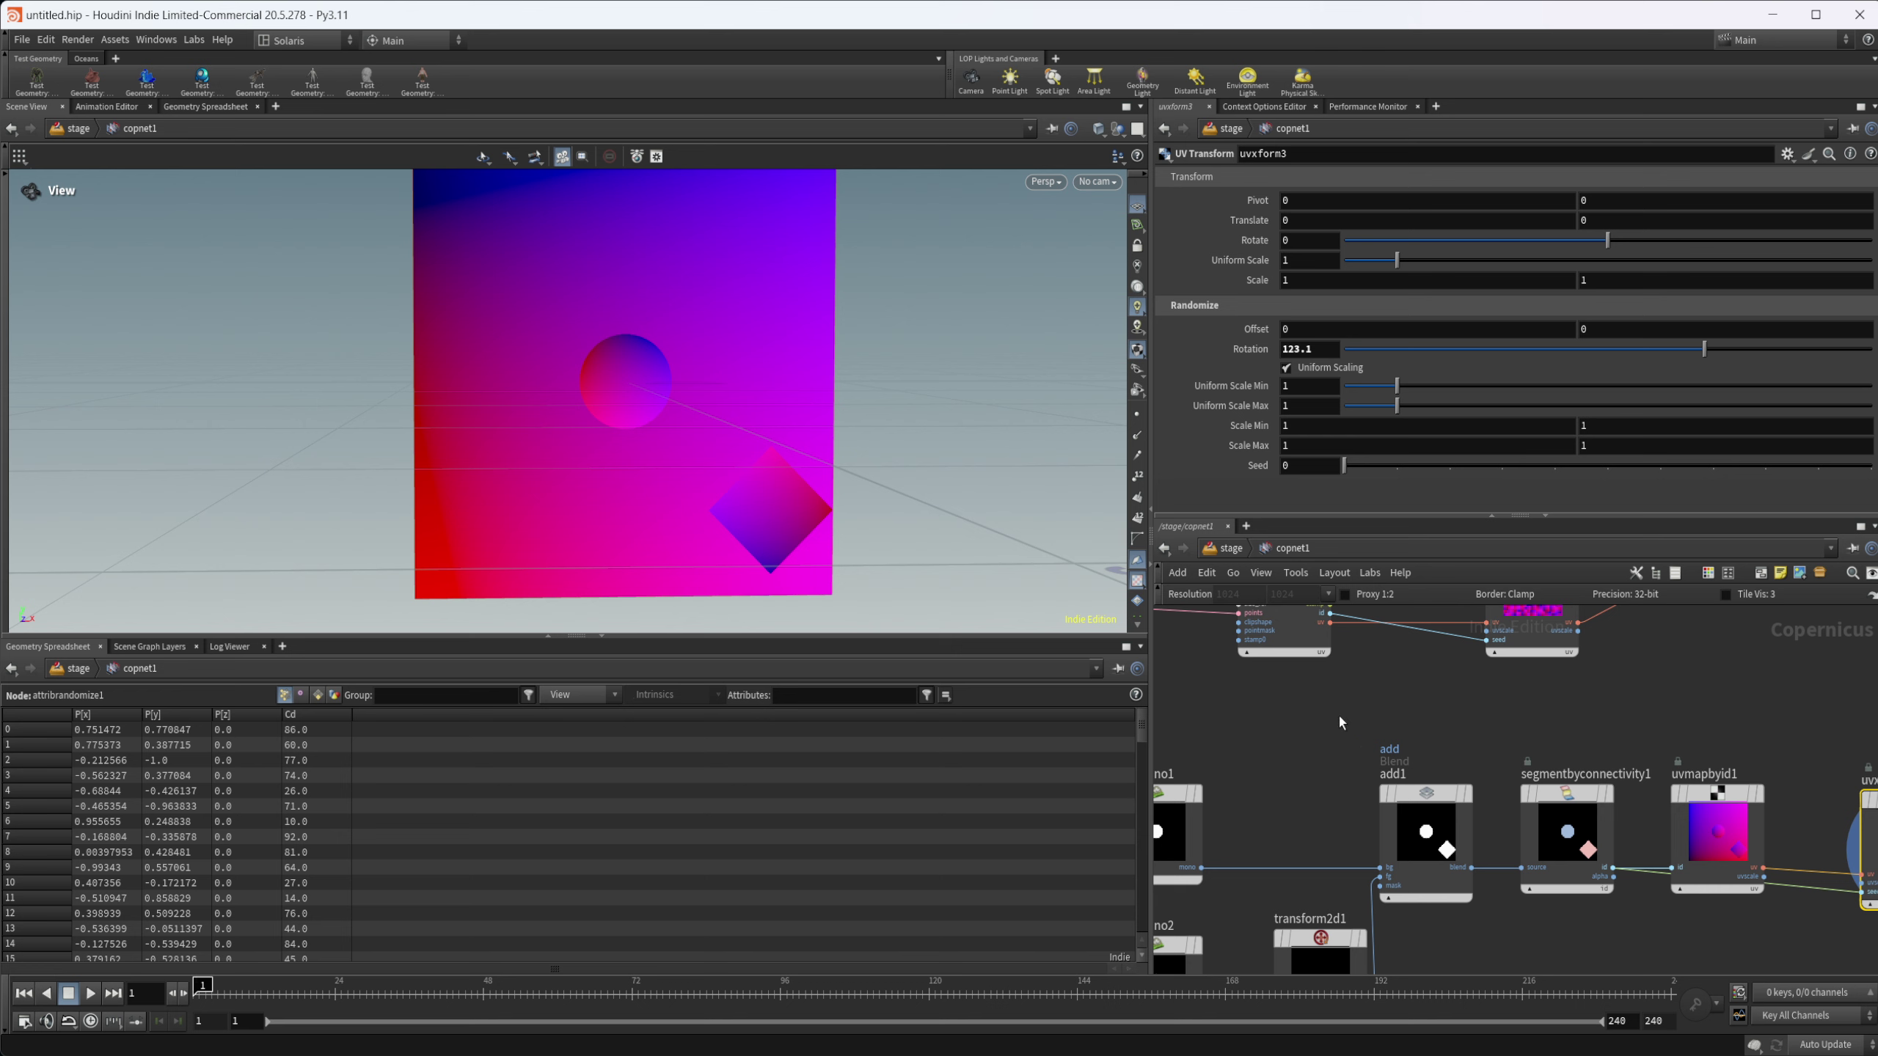
pyautogui.moveTo(1323, 683); pyautogui.dragTo(1280, 784, button='middle')
pyautogui.moveTo(1588, 818); pyautogui.dragTo(1467, 702, button='middle')
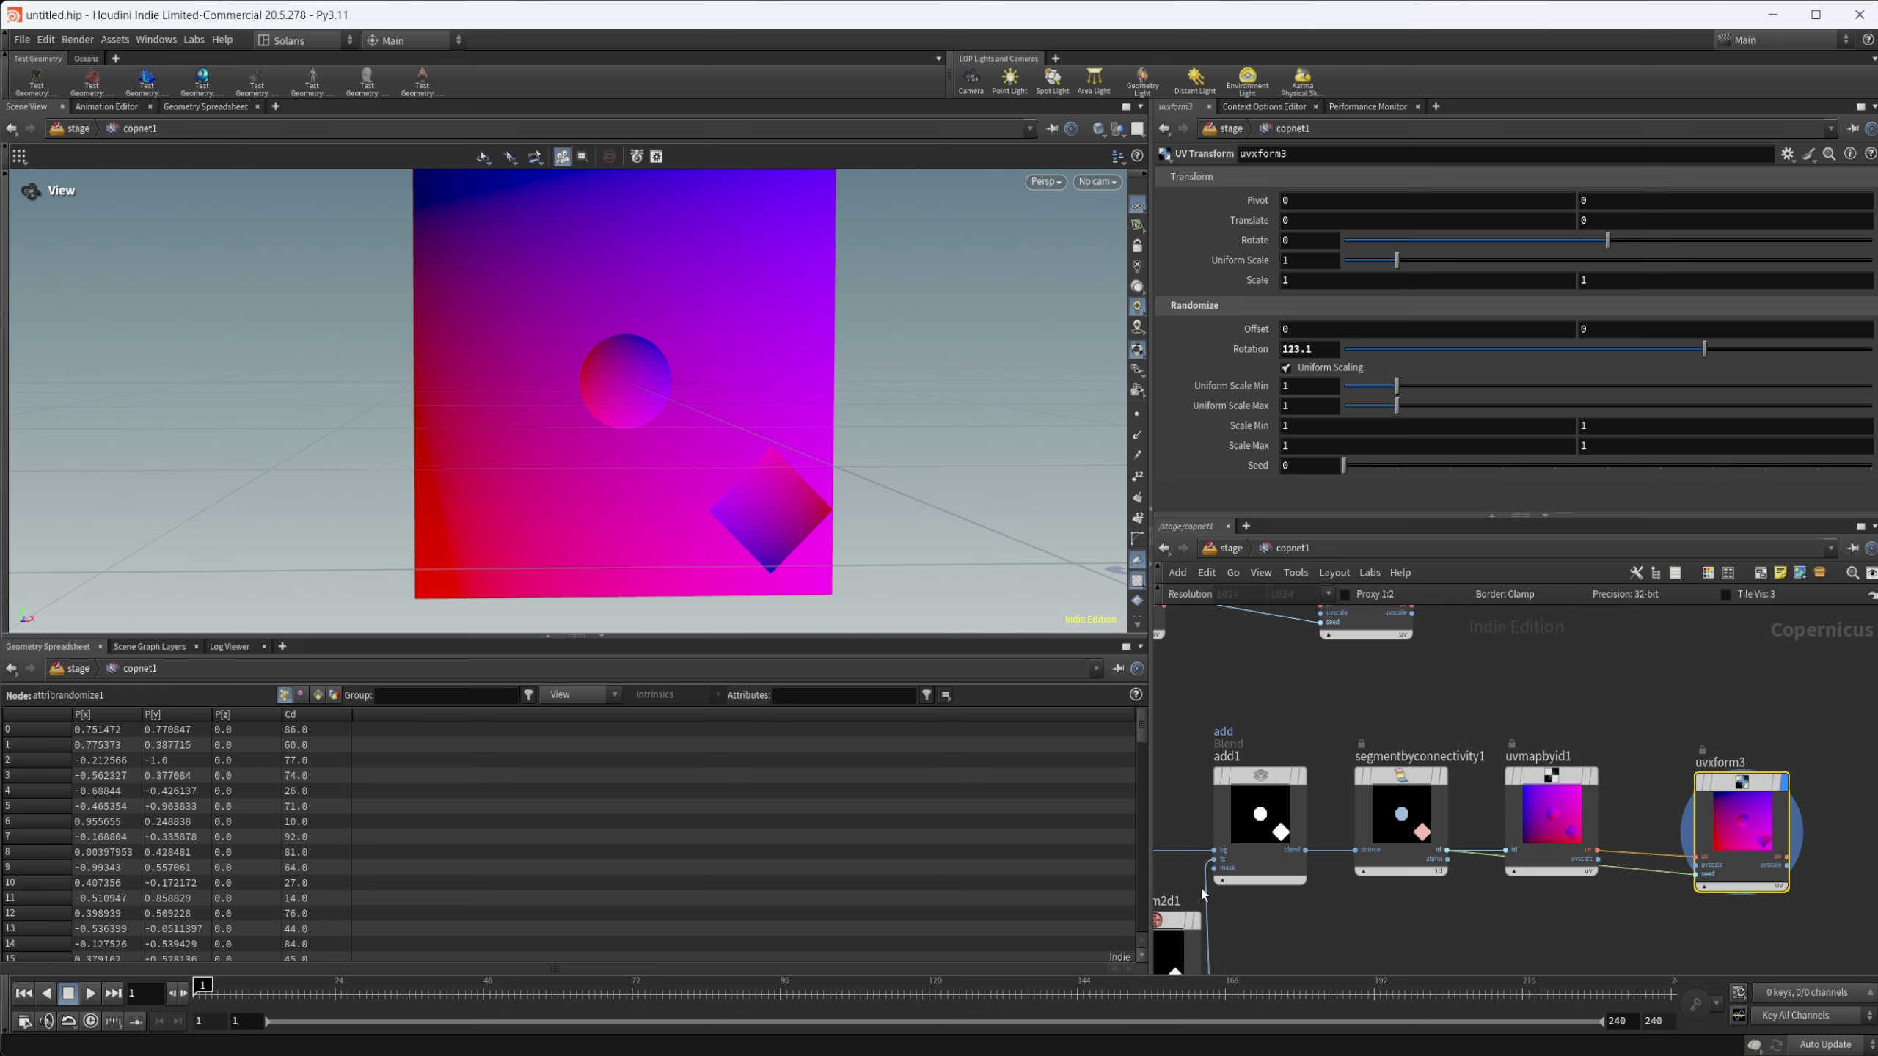
pyautogui.moveTo(1260, 704); pyautogui.dragTo(1394, 802, button='middle')
pyautogui.scroll(2, 1311, 741)
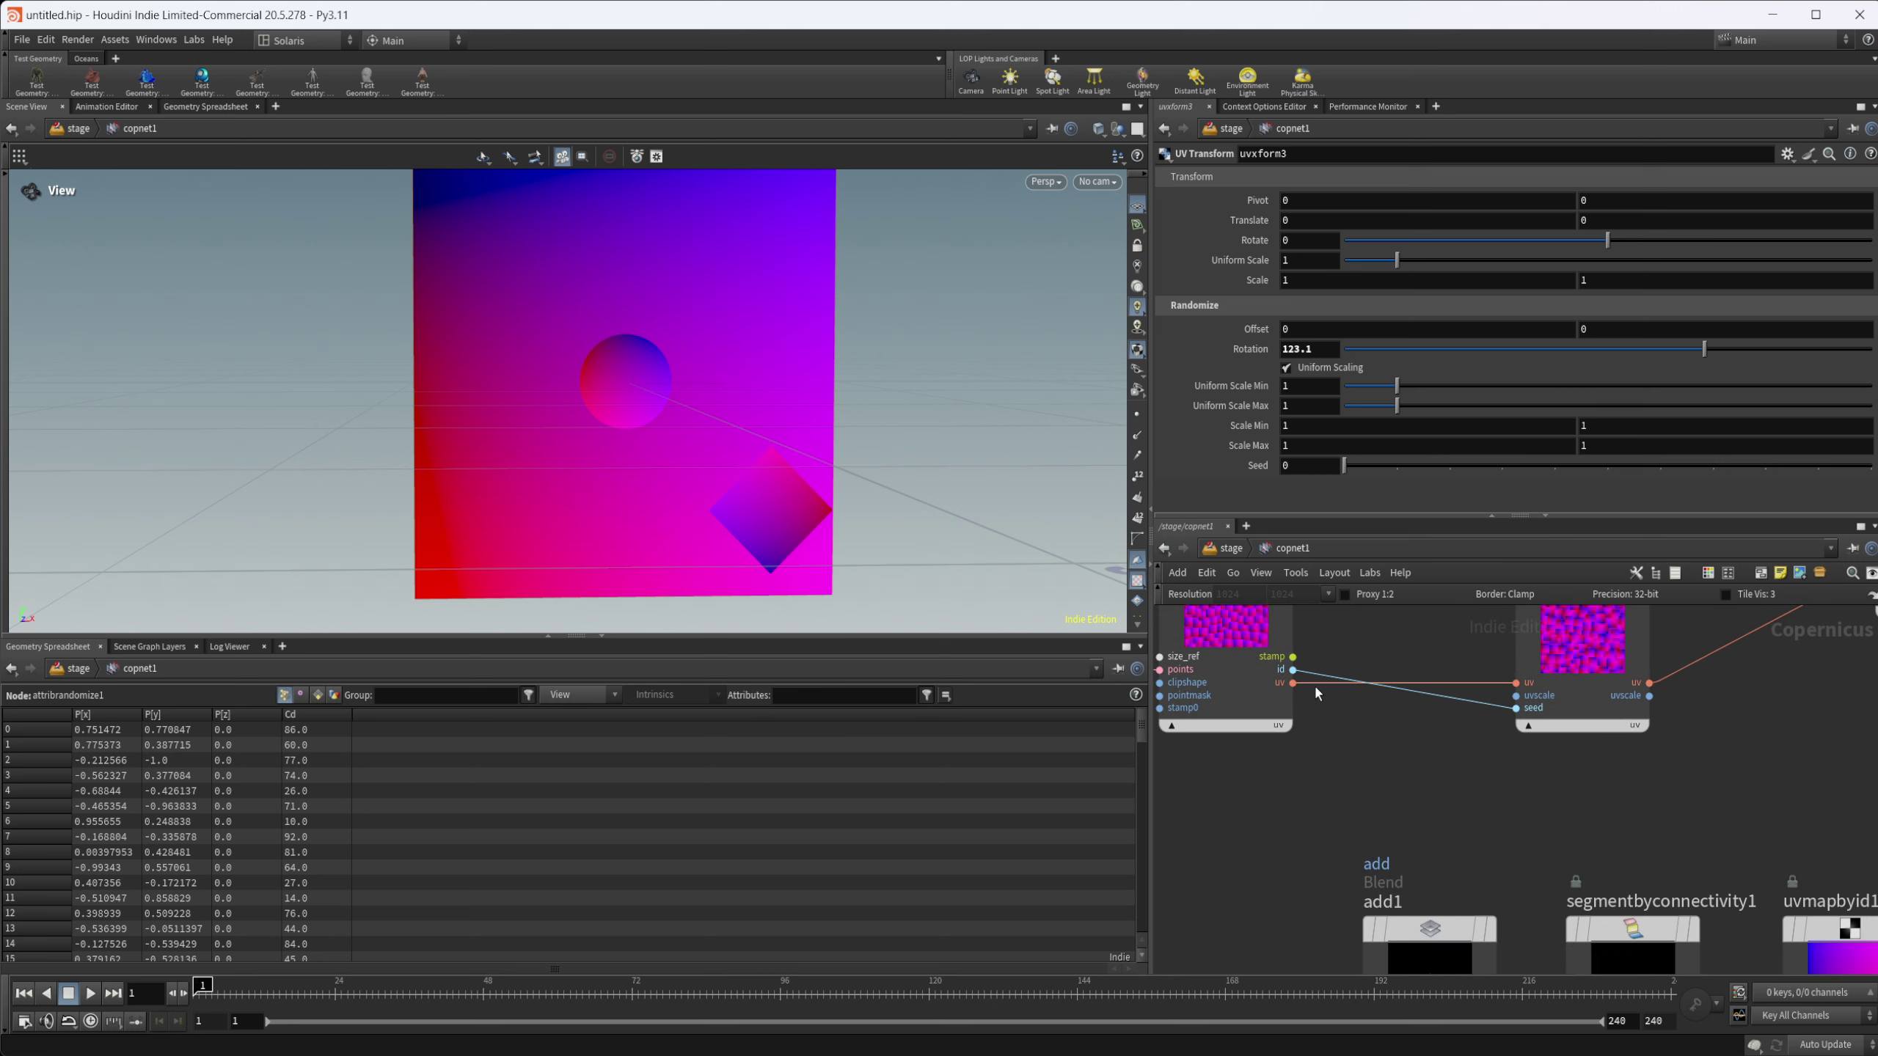
pyautogui.scroll(-3, 1394, 775)
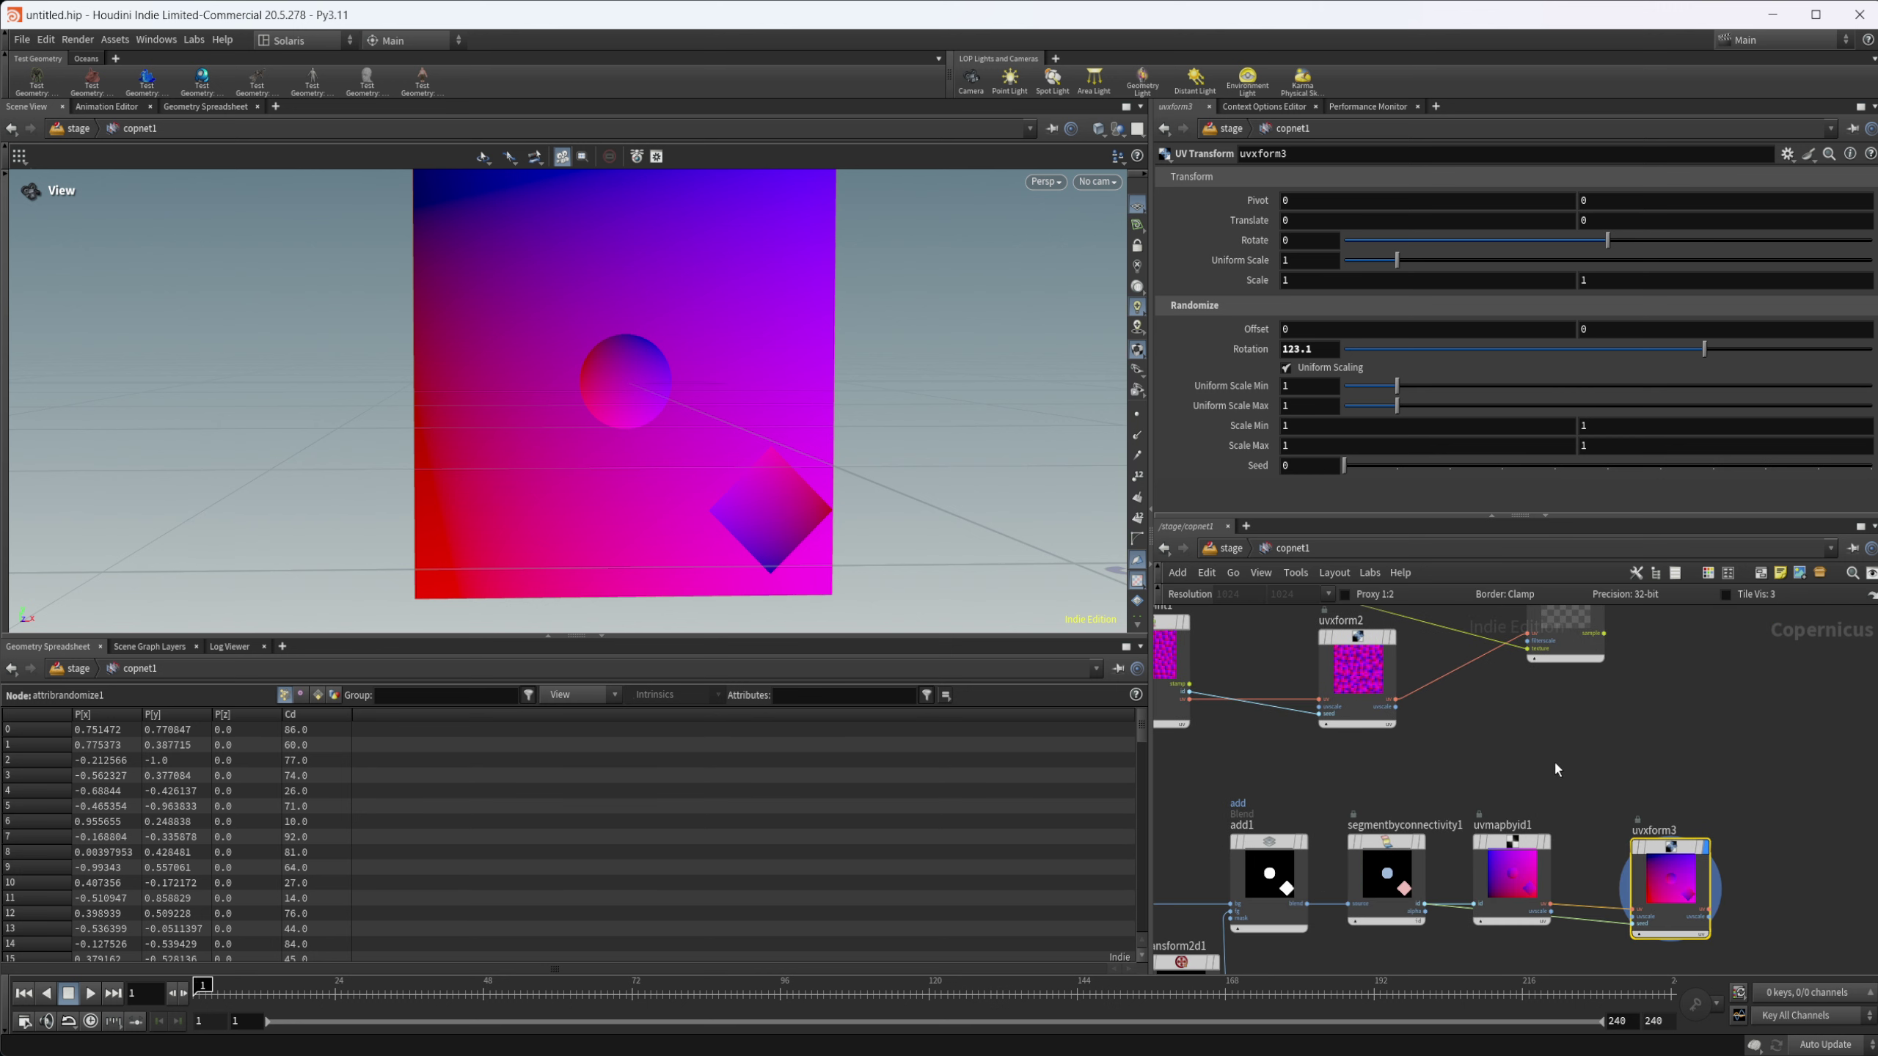
# Step: Review the whole network, from the UV grid and stamped-points branches to the circle-and-diamond branch ending in the UV Transform
pyautogui.moveTo(1573, 778); pyautogui.dragTo(1765, 914, button='middle')
pyautogui.scroll(-3, 1765, 914)
pyautogui.moveTo(1577, 717); pyautogui.dragTo(1516, 717, button='middle')
pyautogui.scroll(5, 1418, 657)
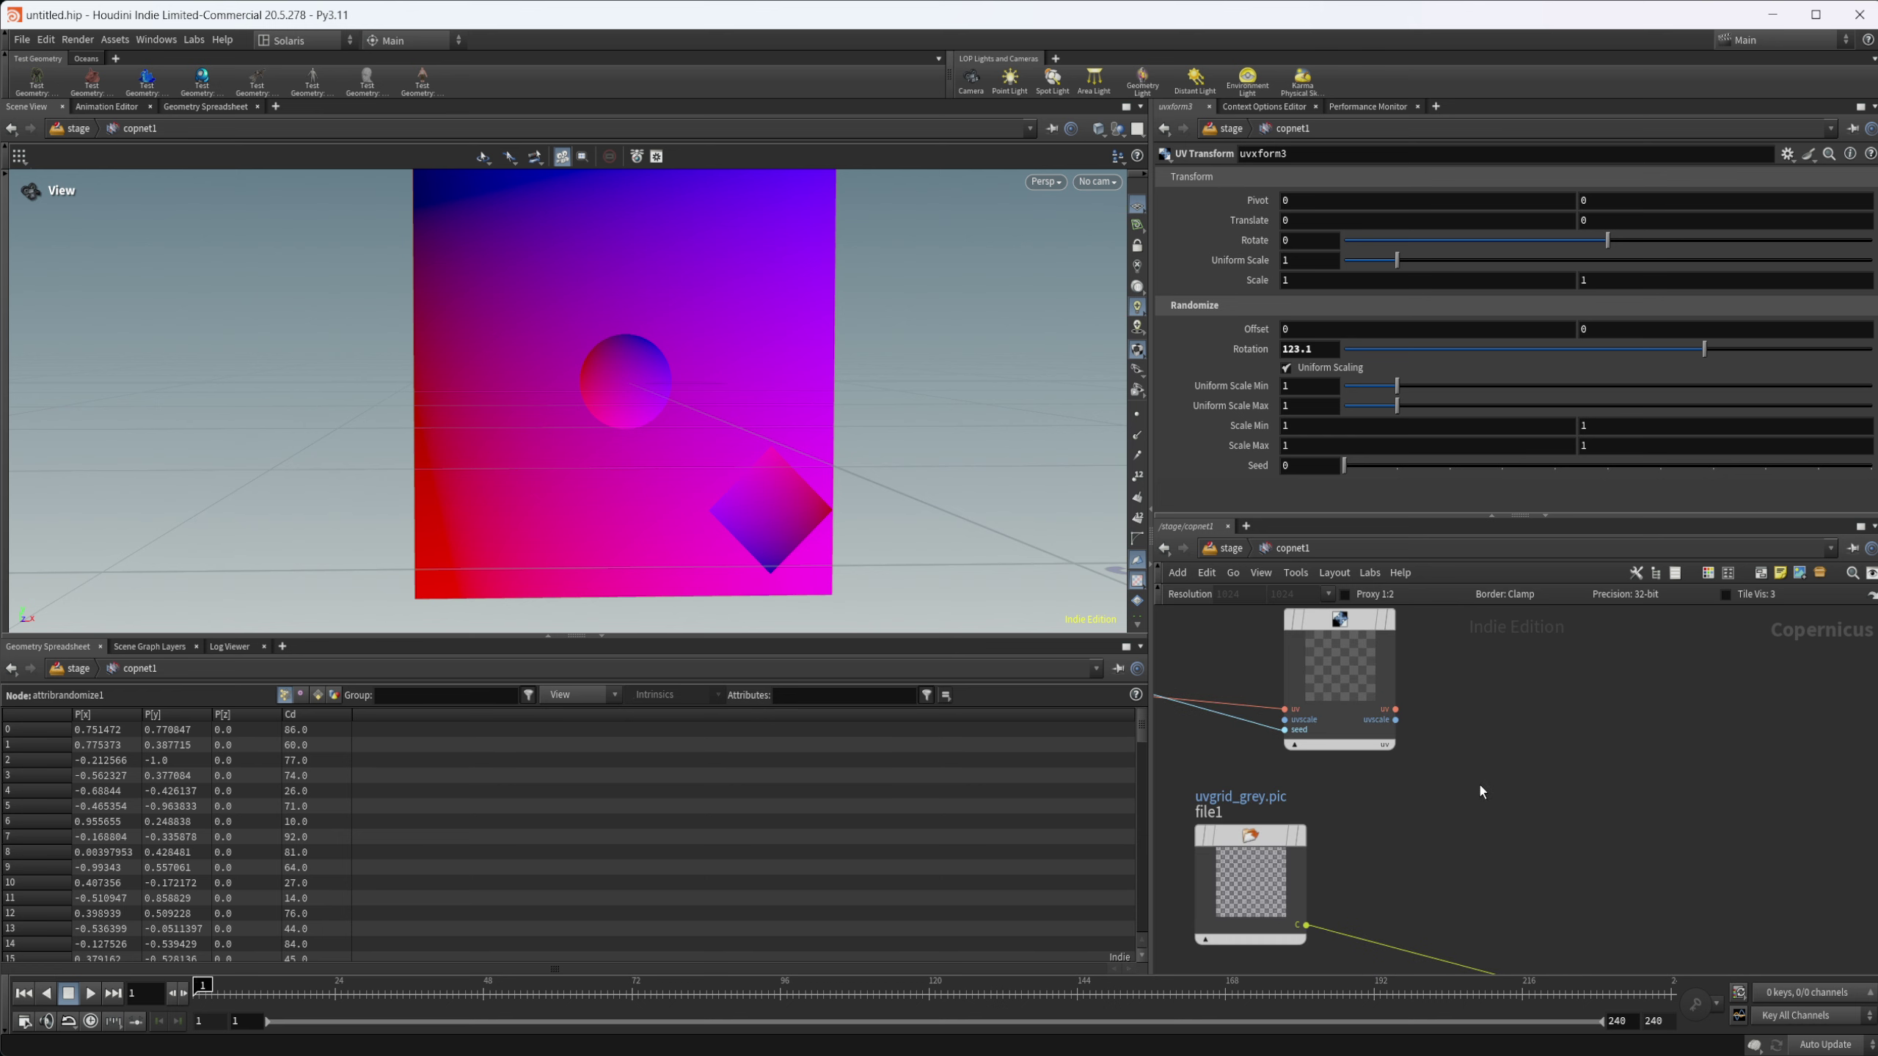
pyautogui.scroll(-5, 1578, 820)
pyautogui.scroll(3, 1601, 799)
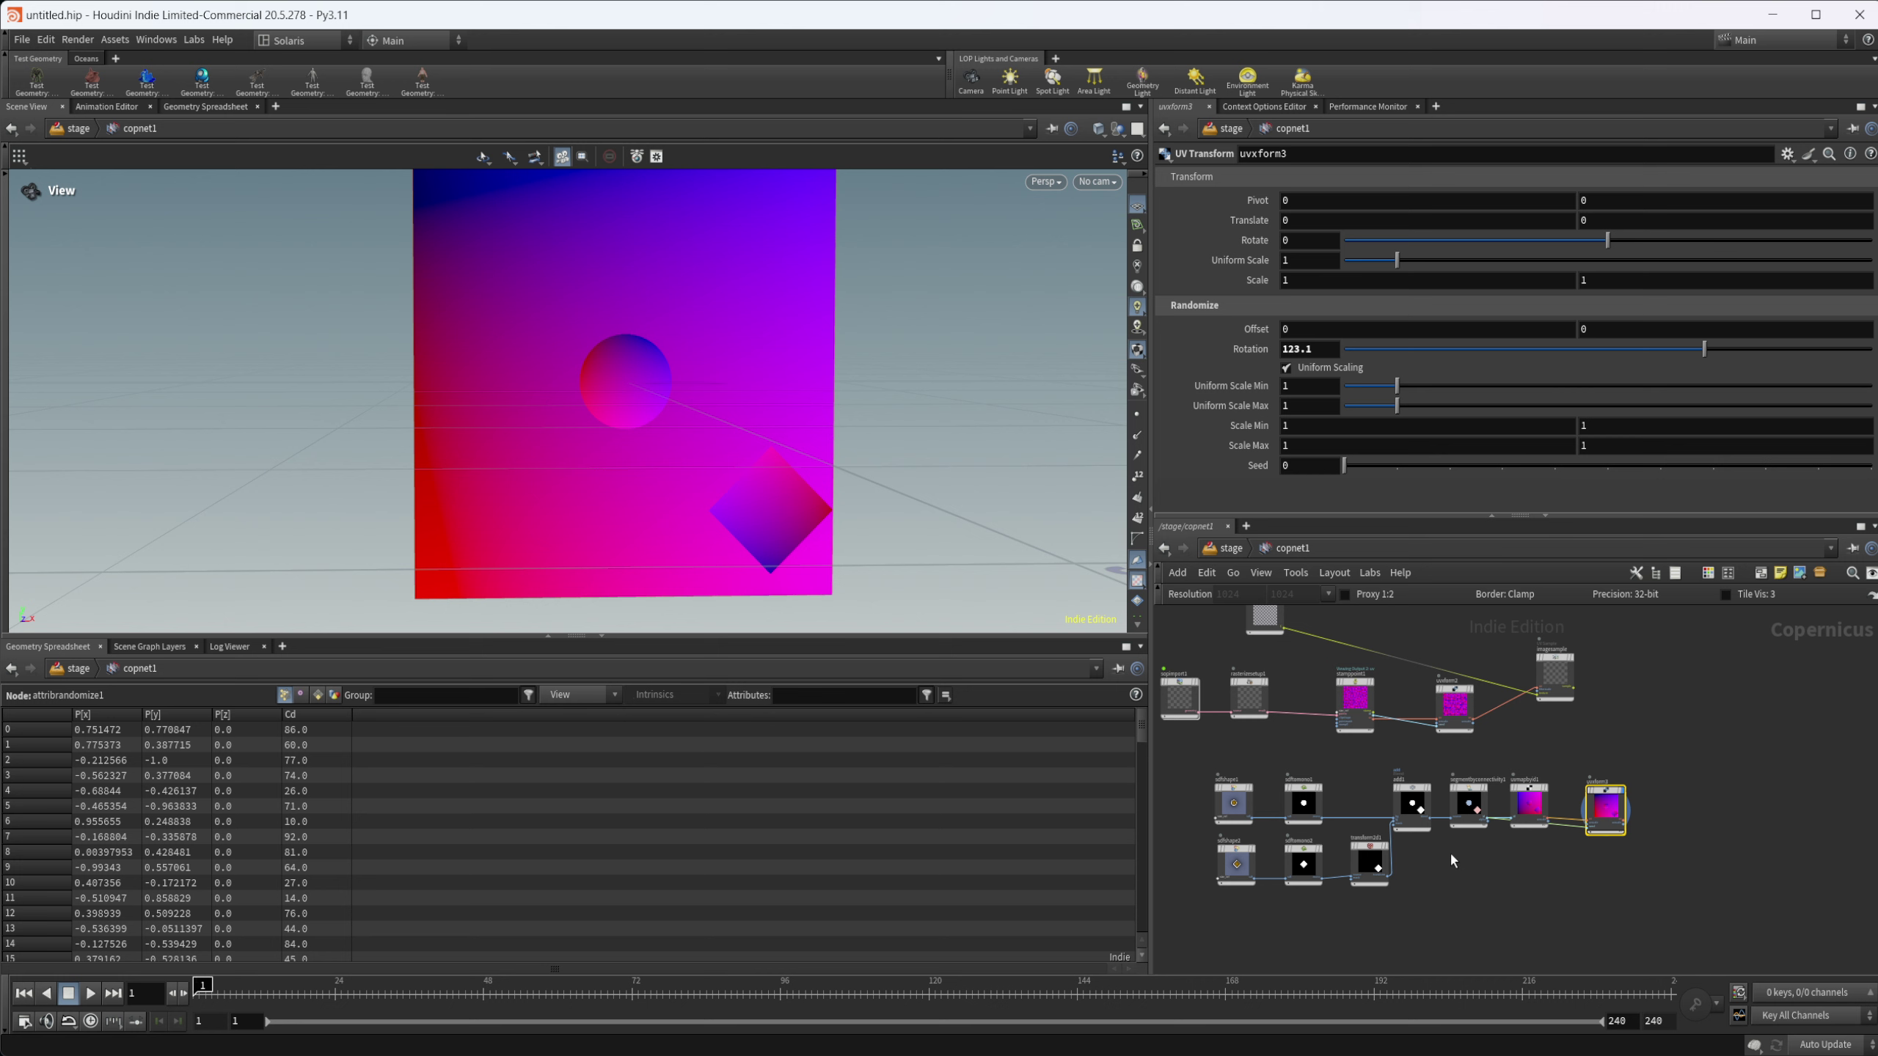
pyautogui.moveTo(1426, 650); pyautogui.dragTo(1606, 782, button='middle')
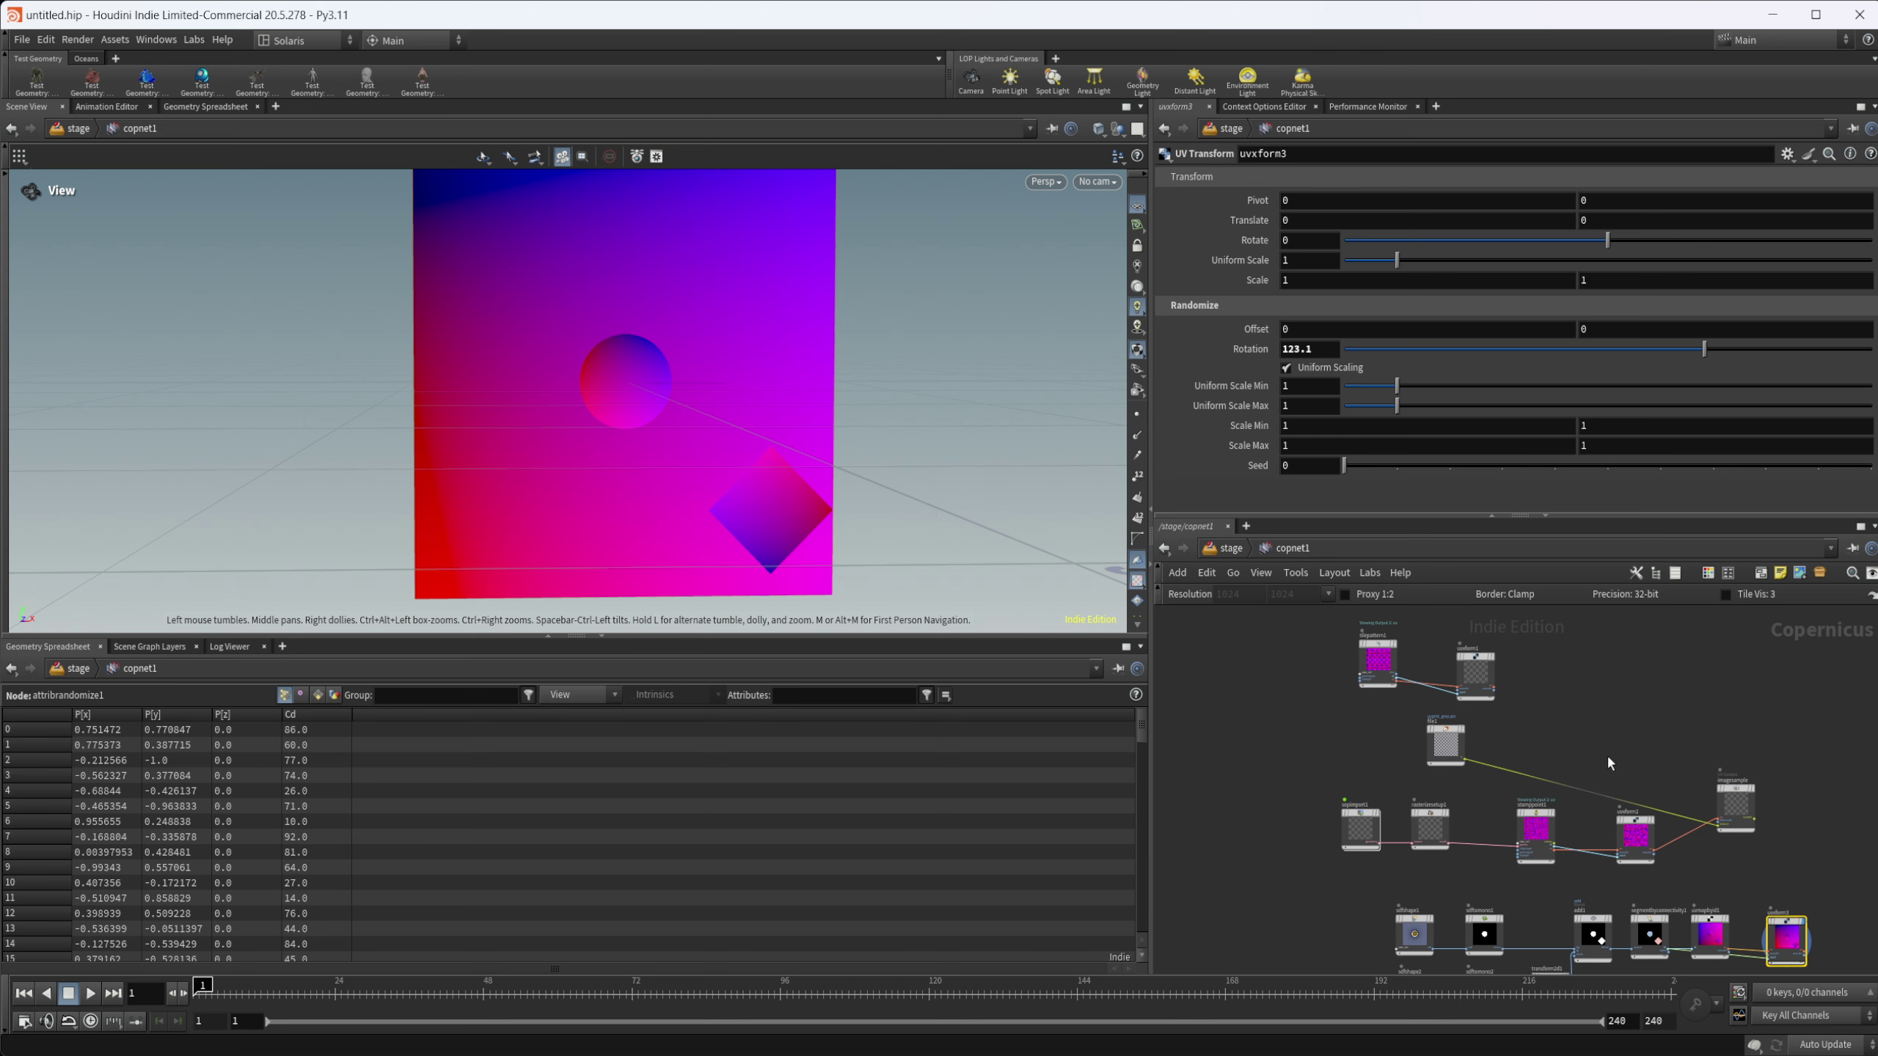
pyautogui.moveTo(1609, 761); pyautogui.dragTo(1436, 708, button='middle')
pyautogui.scroll(1, 1495, 854)
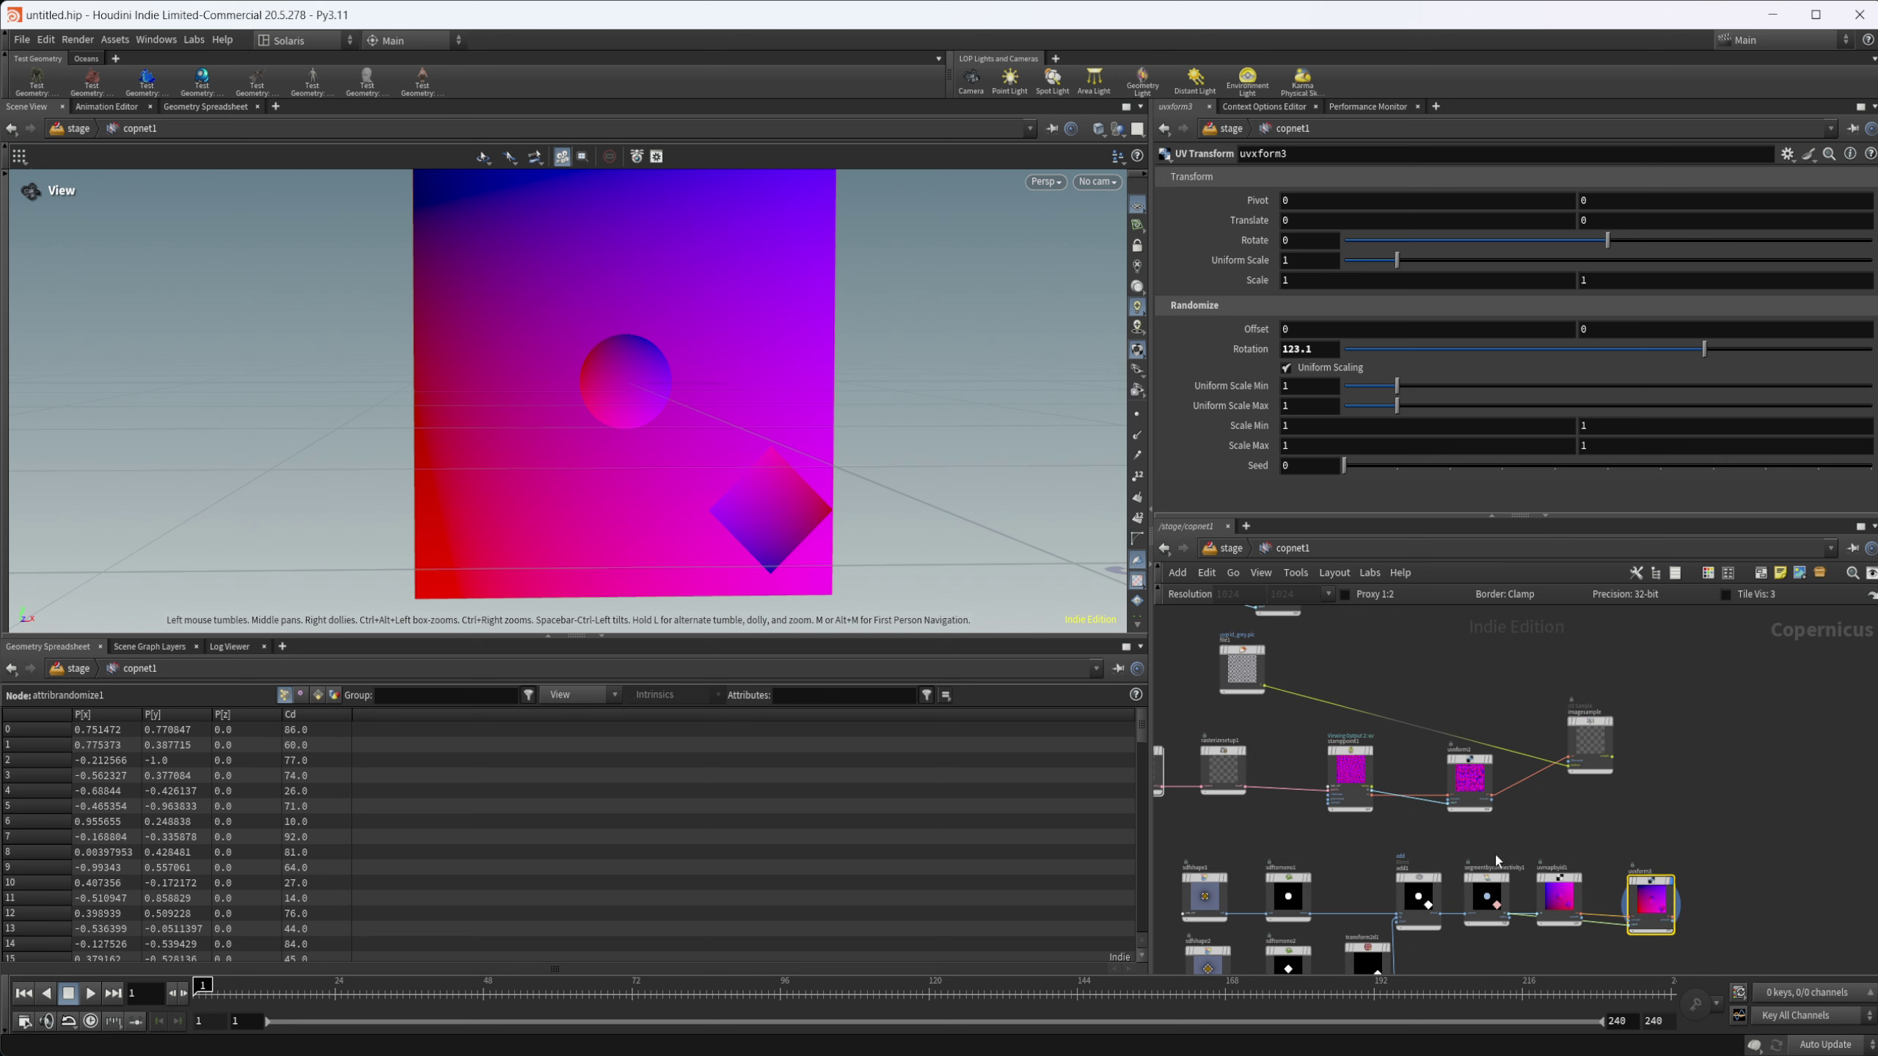
pyautogui.moveTo(1363, 840); pyautogui.dragTo(1396, 727, button='middle')
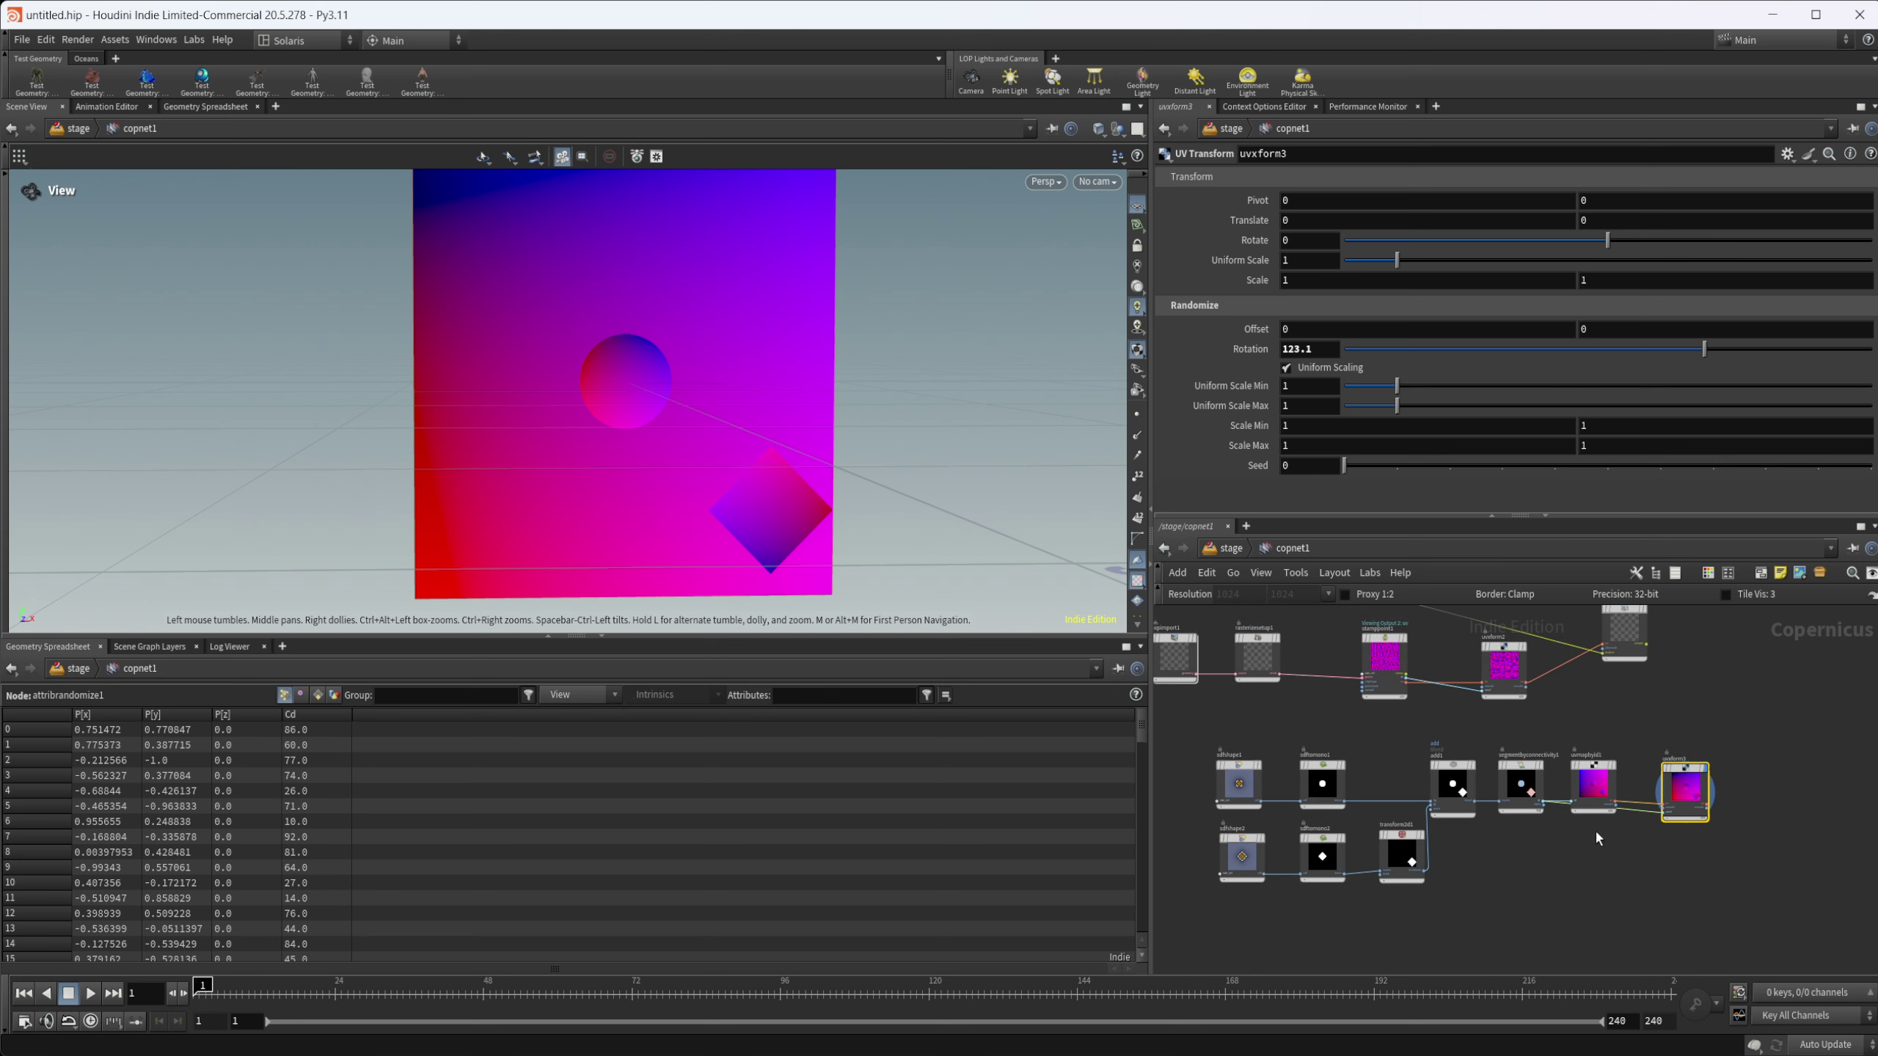
pyautogui.moveTo(1388, 744); pyautogui.dragTo(1454, 790, button='middle')
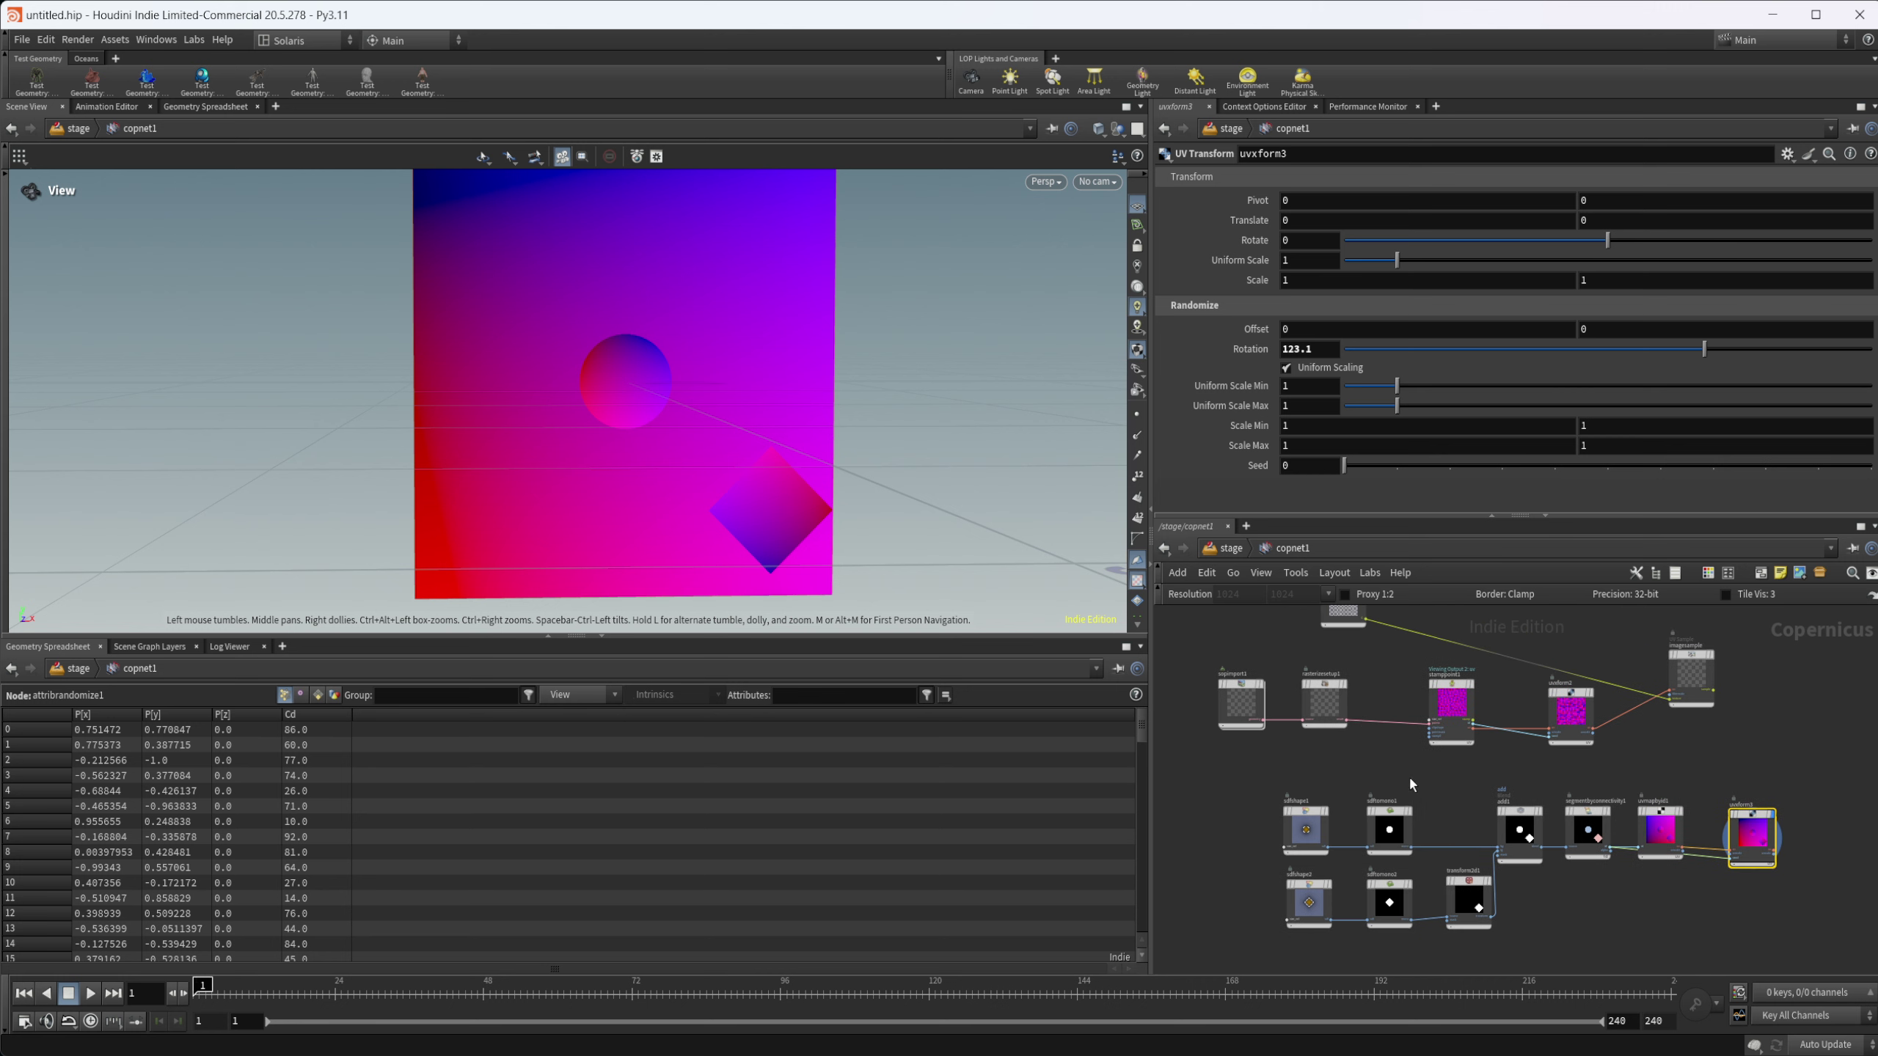
pyautogui.scroll(3, 1635, 919)
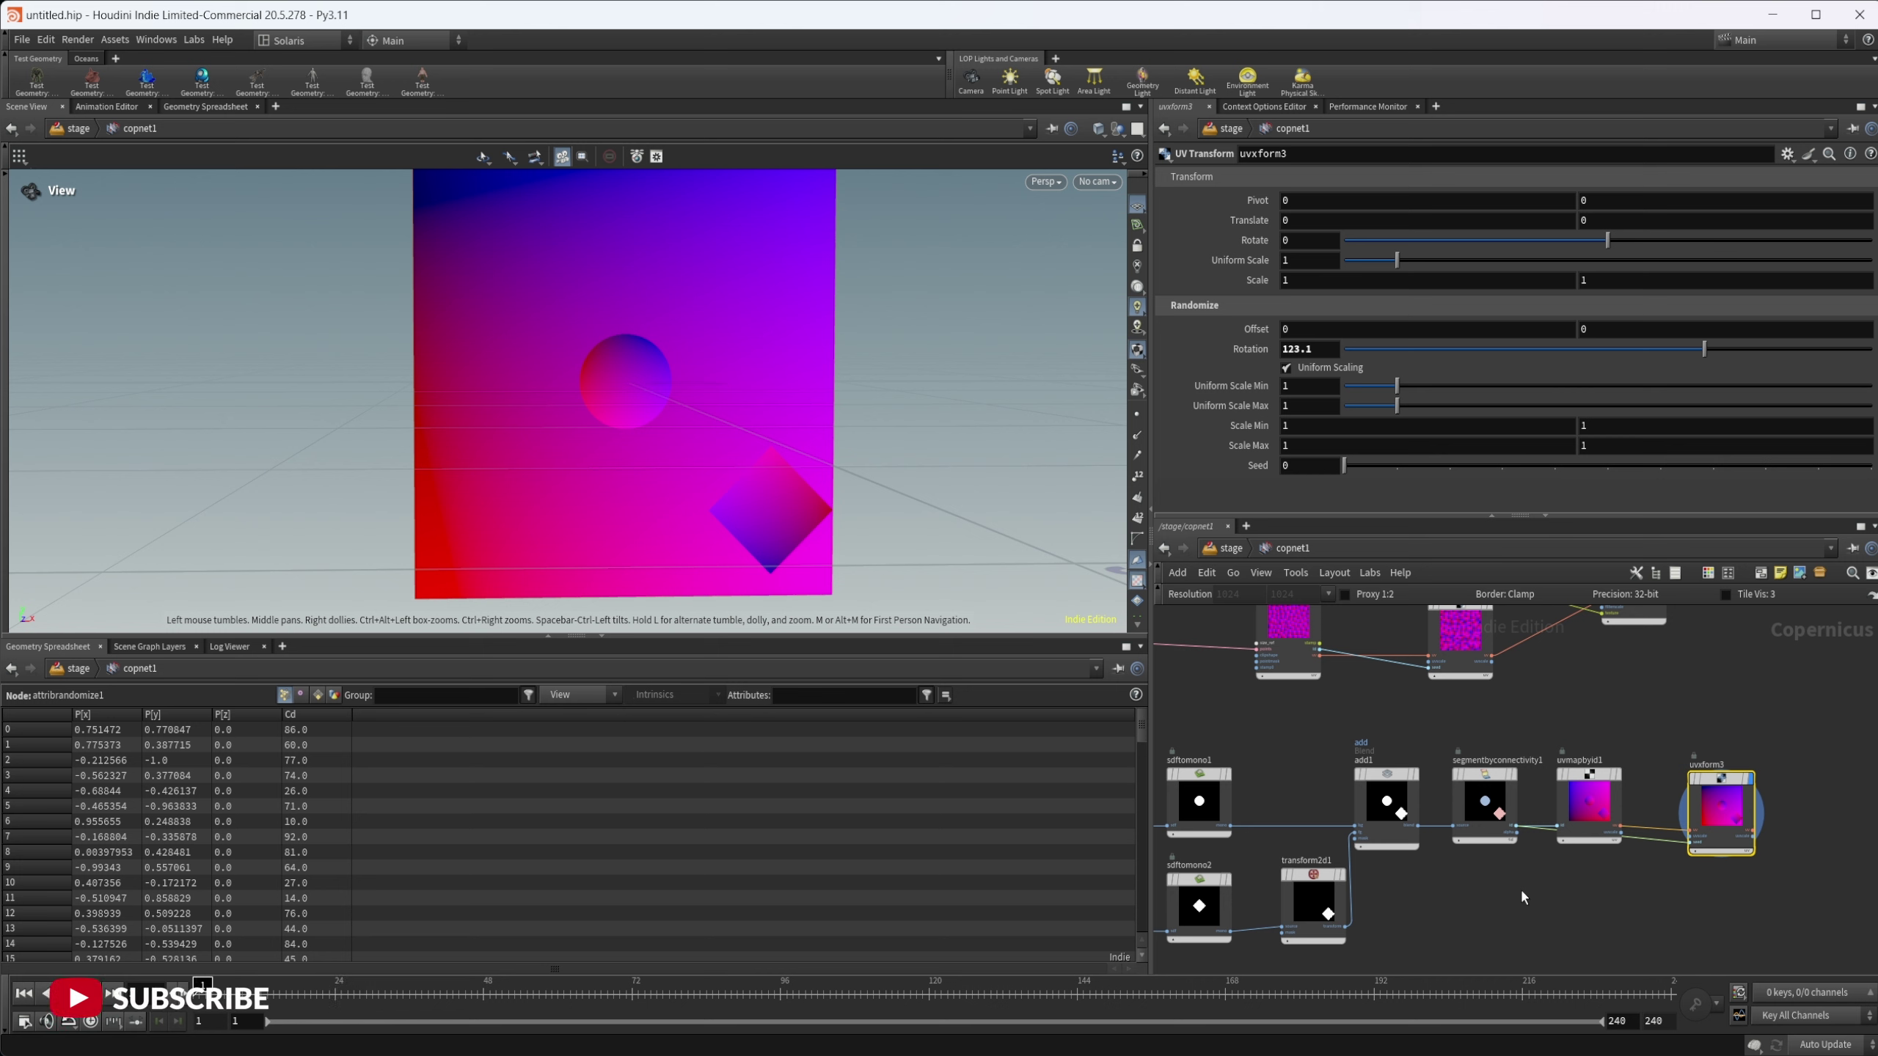
pyautogui.middleClick(1720, 851)
pyautogui.moveTo(1627, 883); pyautogui.dragTo(1506, 882, button='middle')
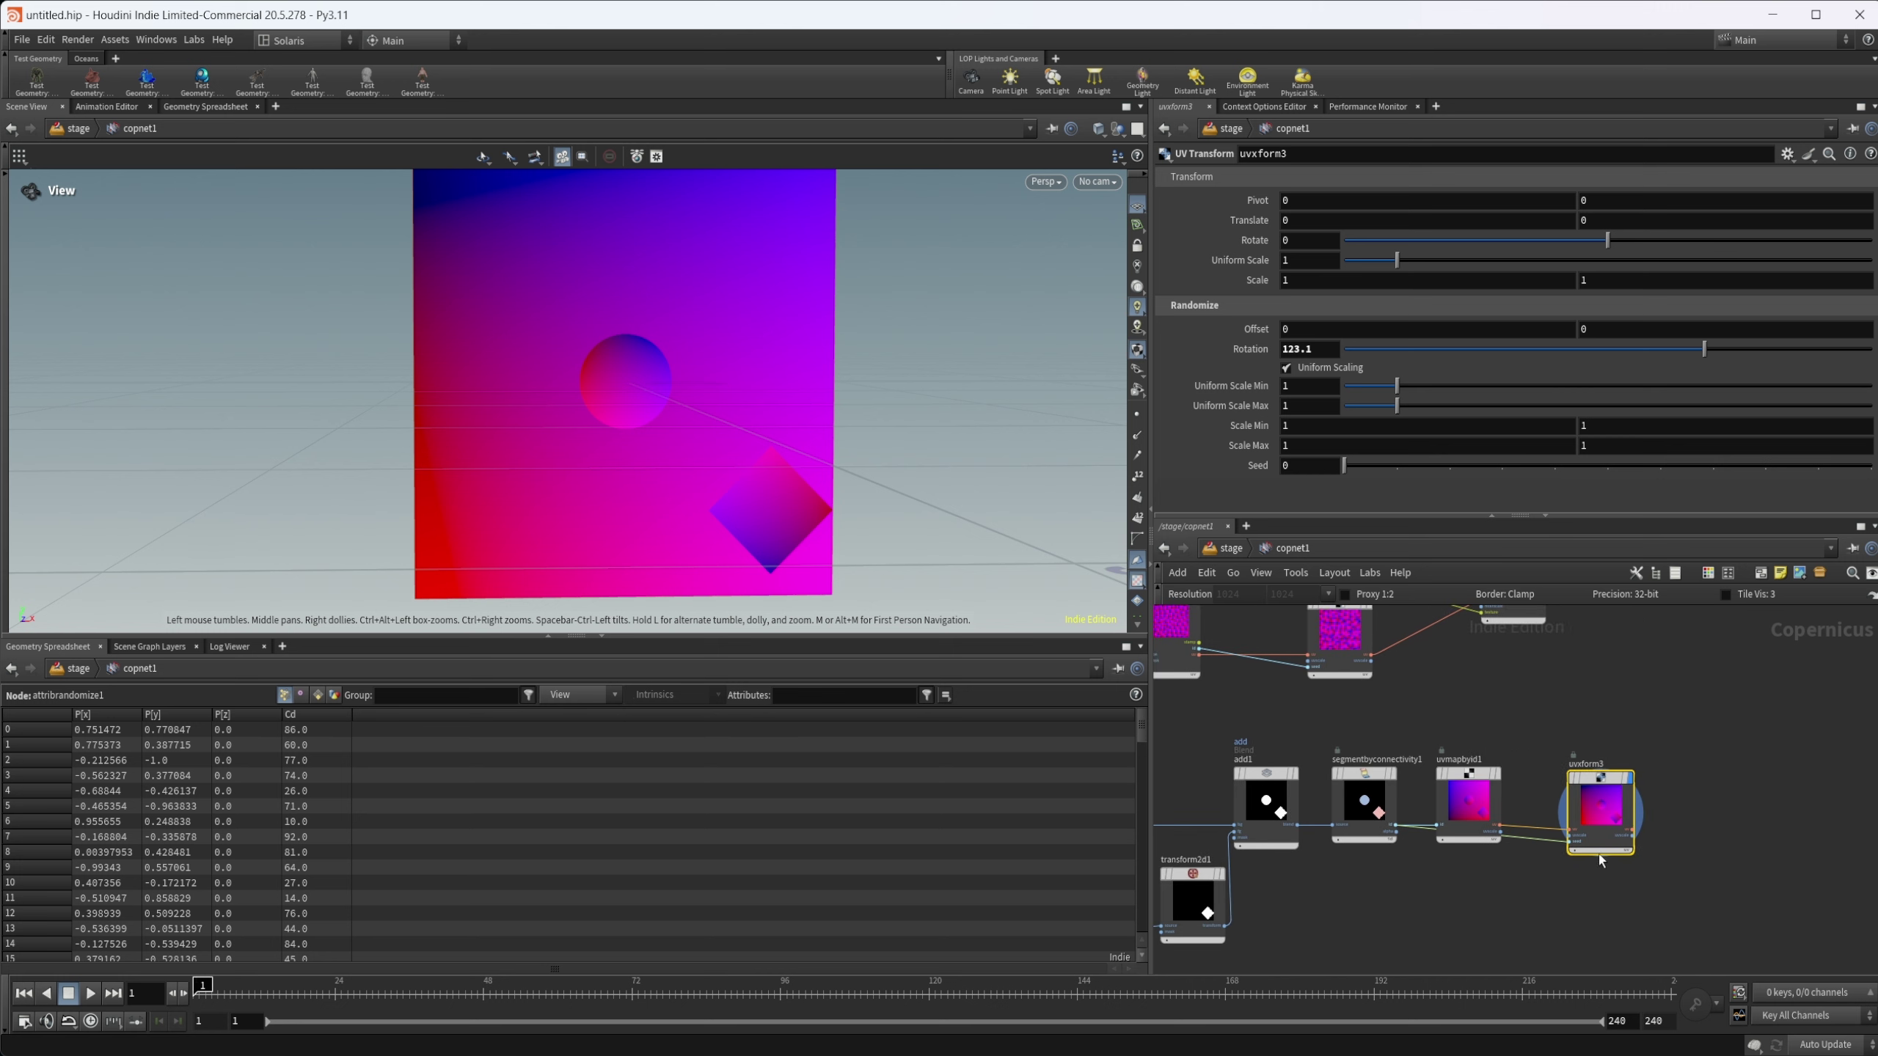